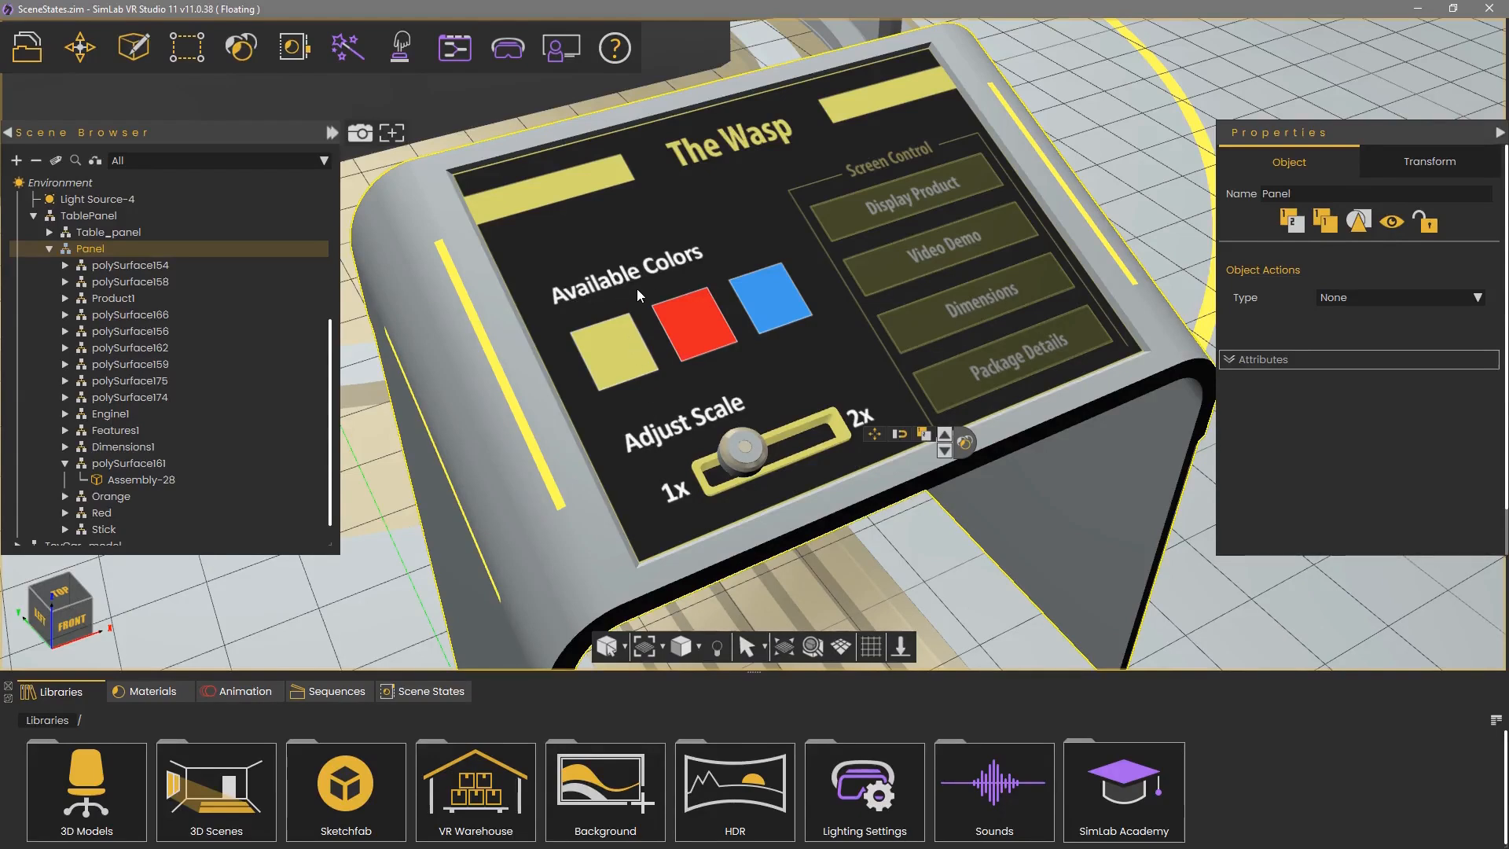
Inspect the colour swatches and the Adjust Scale slider knob on the table panel by selecting each one.
click(608, 345)
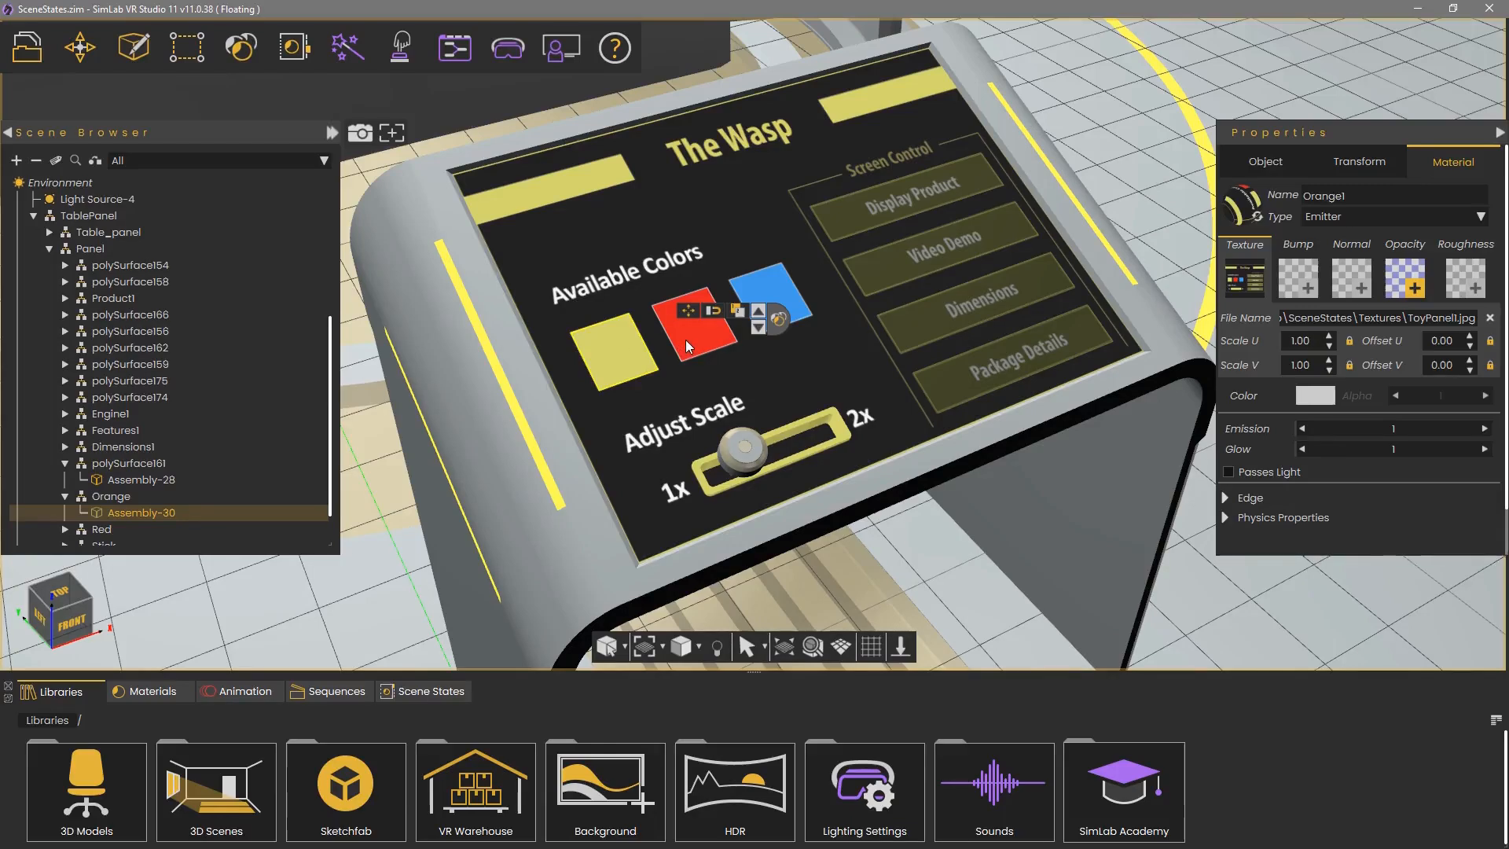
click(762, 321)
click(762, 321)
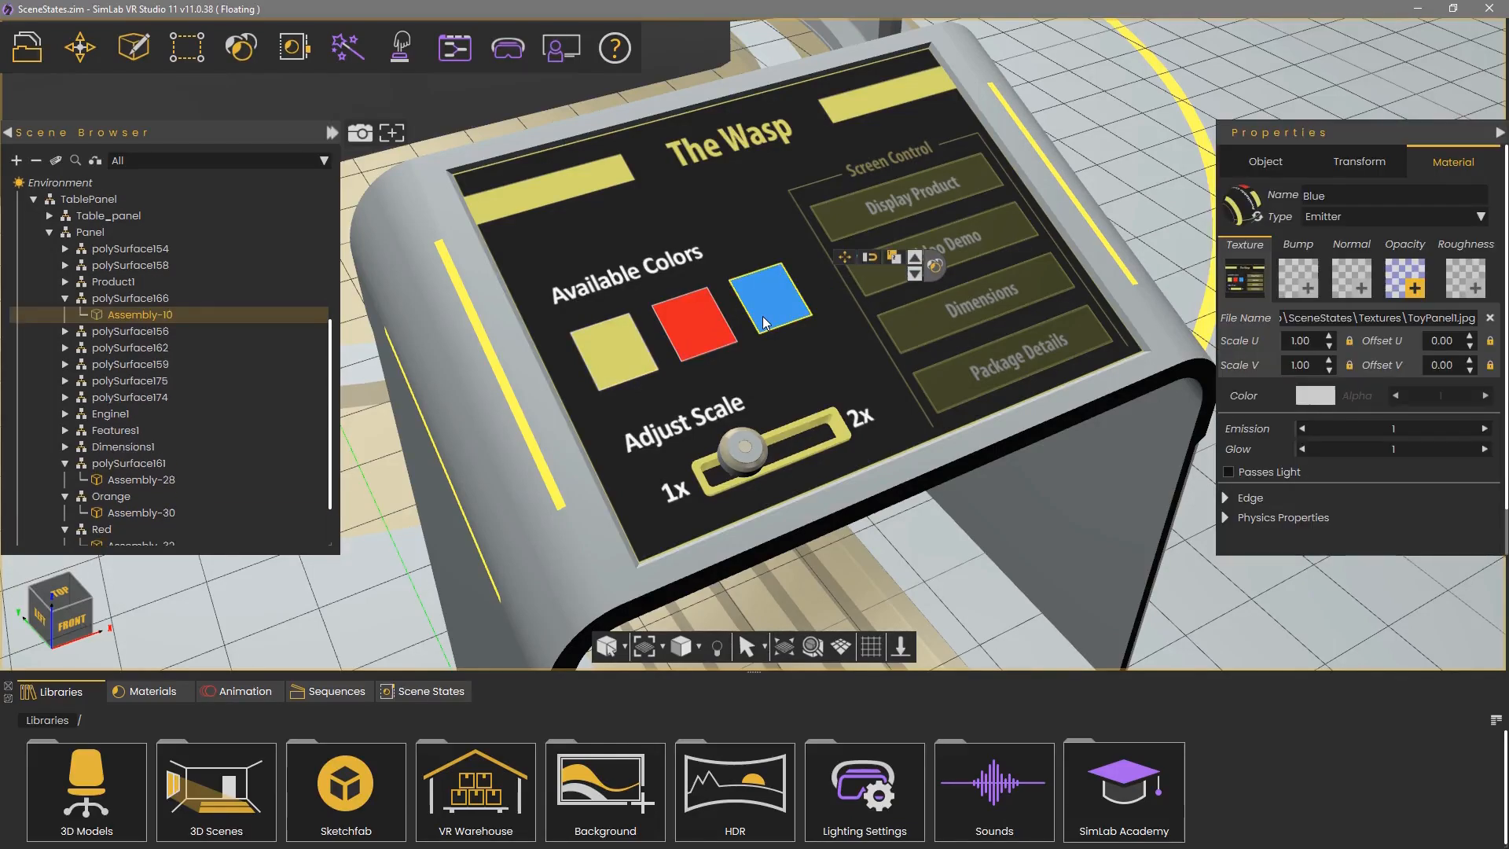
click(724, 462)
middle_drag(725, 462, 716, 431)
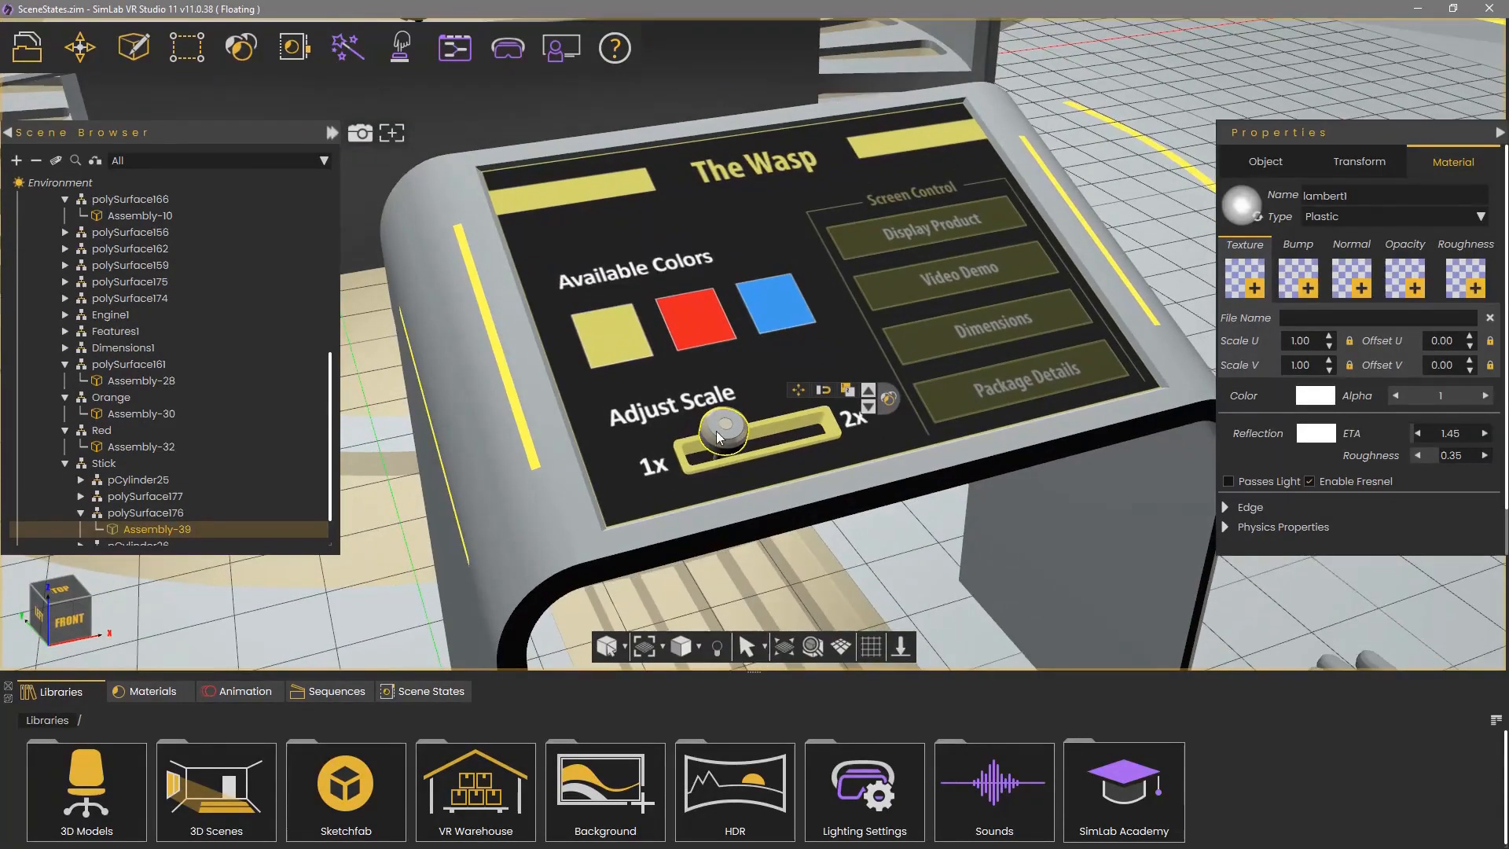
click(118, 464)
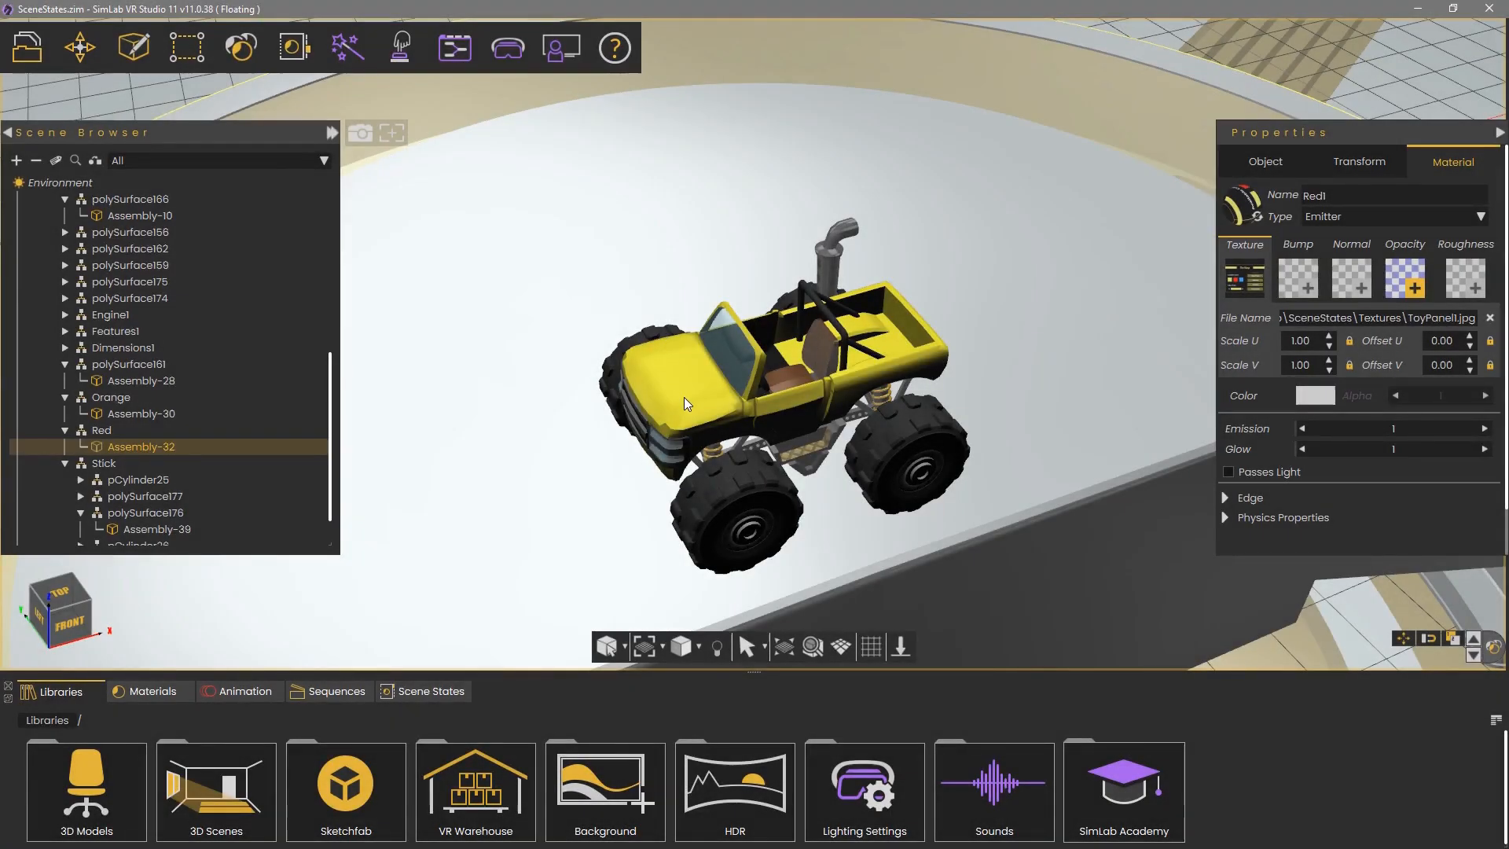
Try red and green colours on the car body's material and cancel the colour change.
click(684, 398)
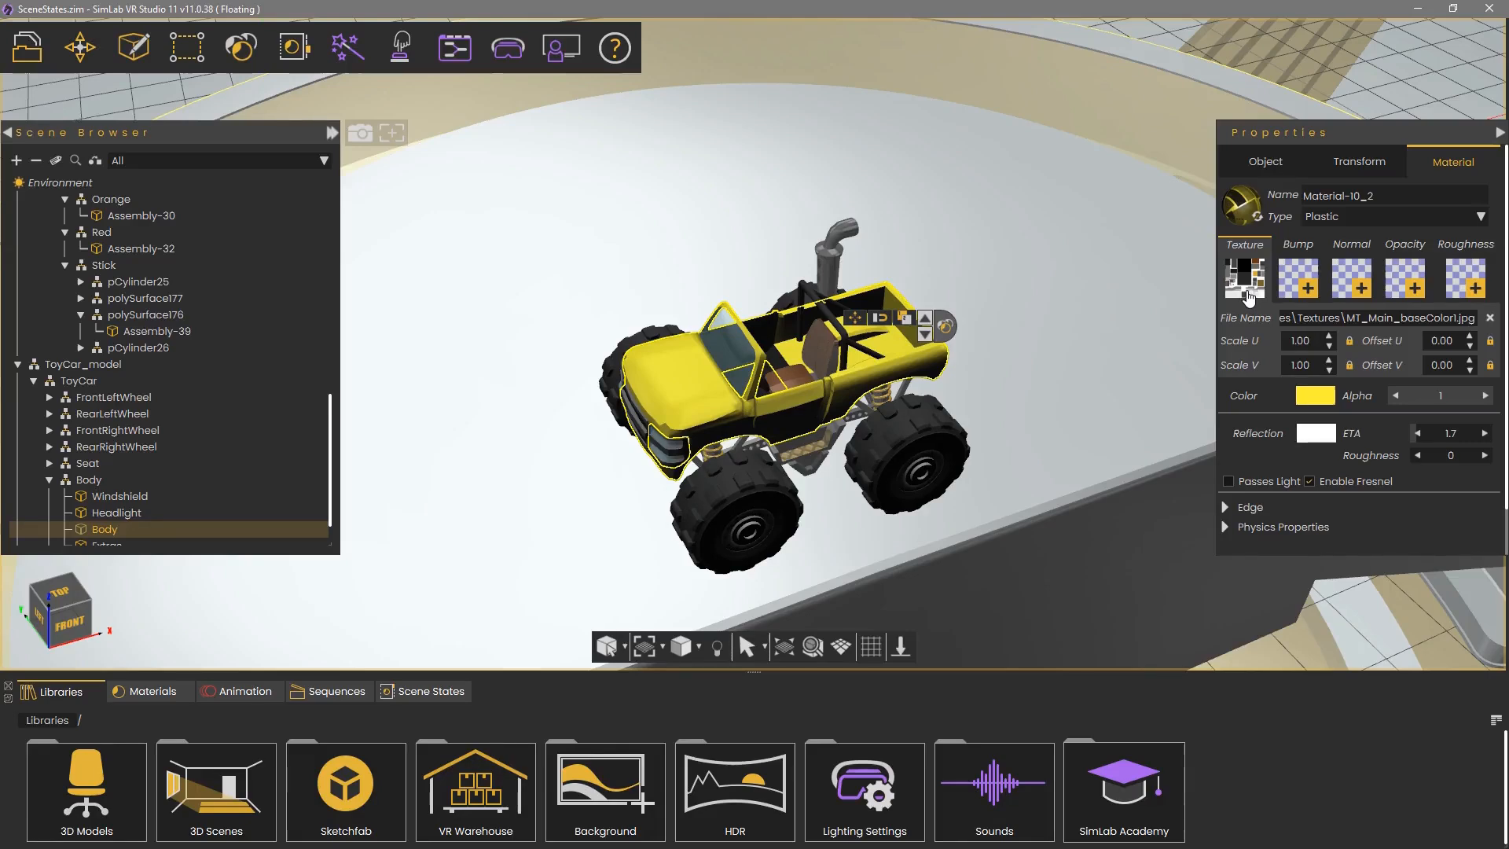
click(1311, 401)
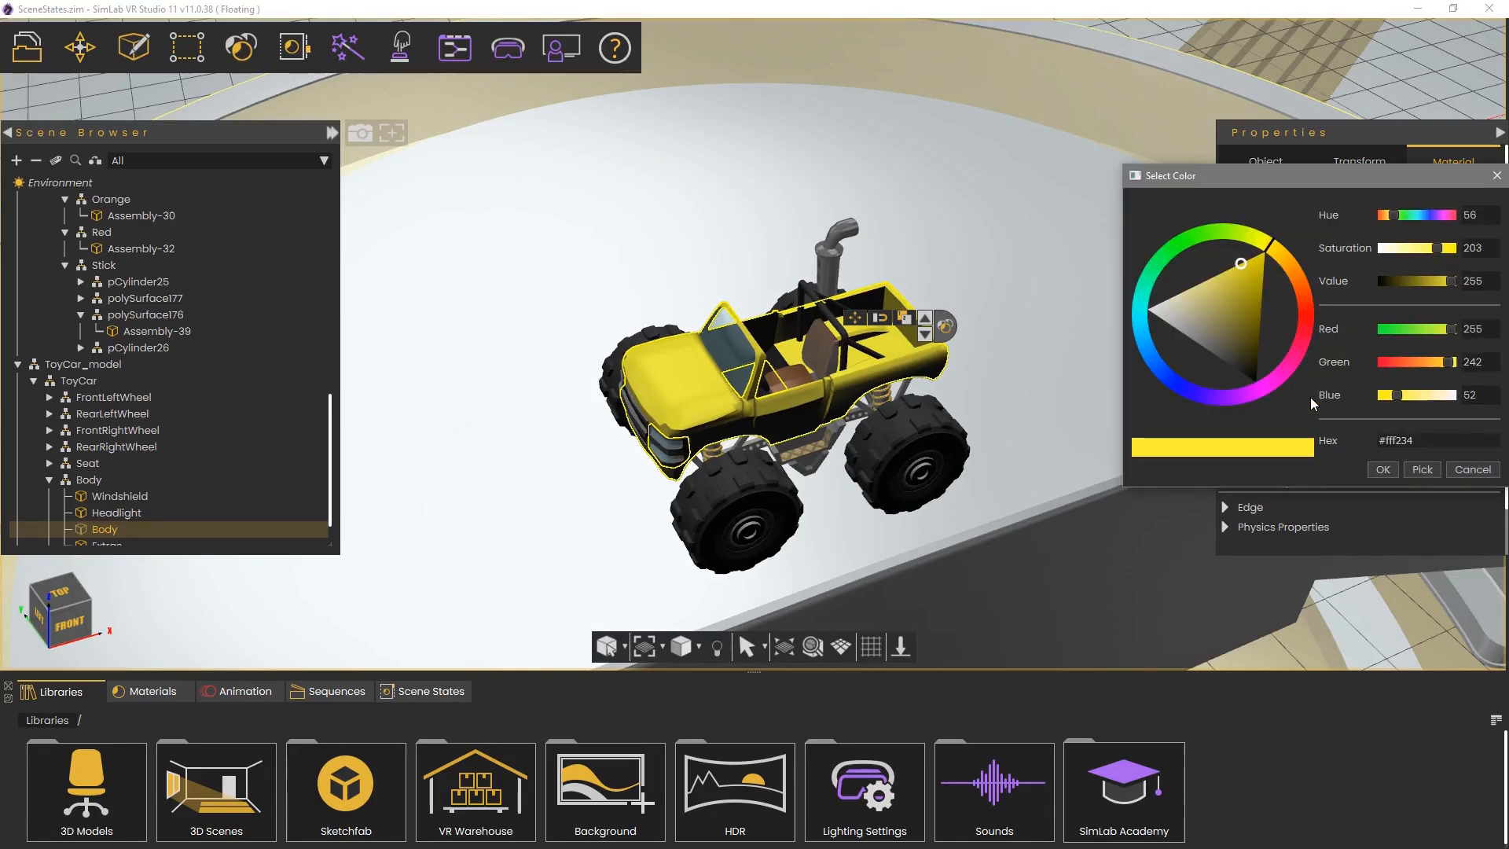
drag(1269, 250, 1293, 317)
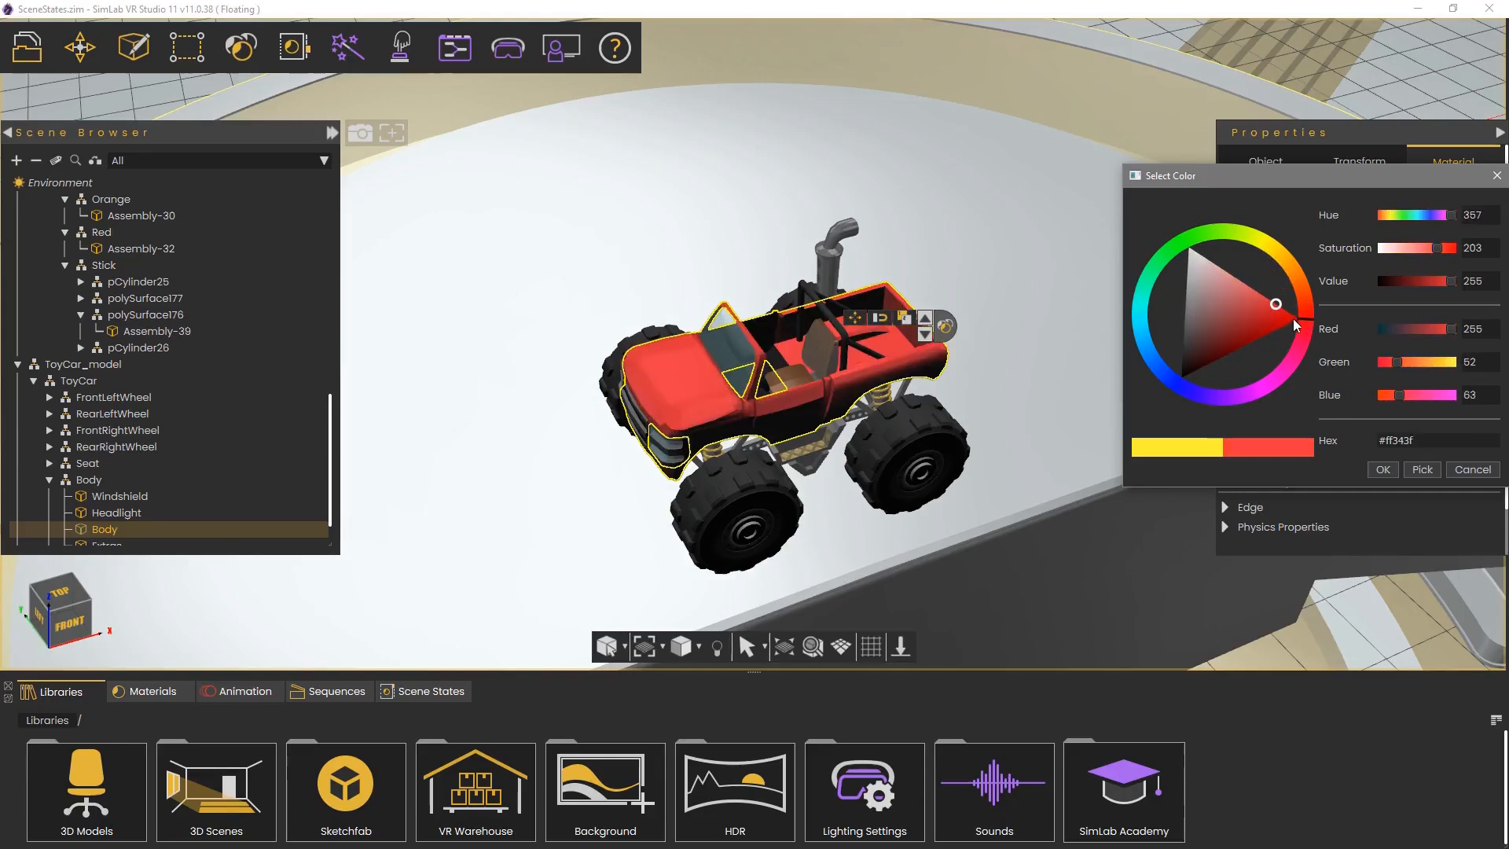
mouse_move(1303, 319)
mouse_down()
mouse_move(1270, 385)
mouse_move(1190, 394)
mouse_move(1143, 346)
mouse_move(1166, 251)
mouse_up()
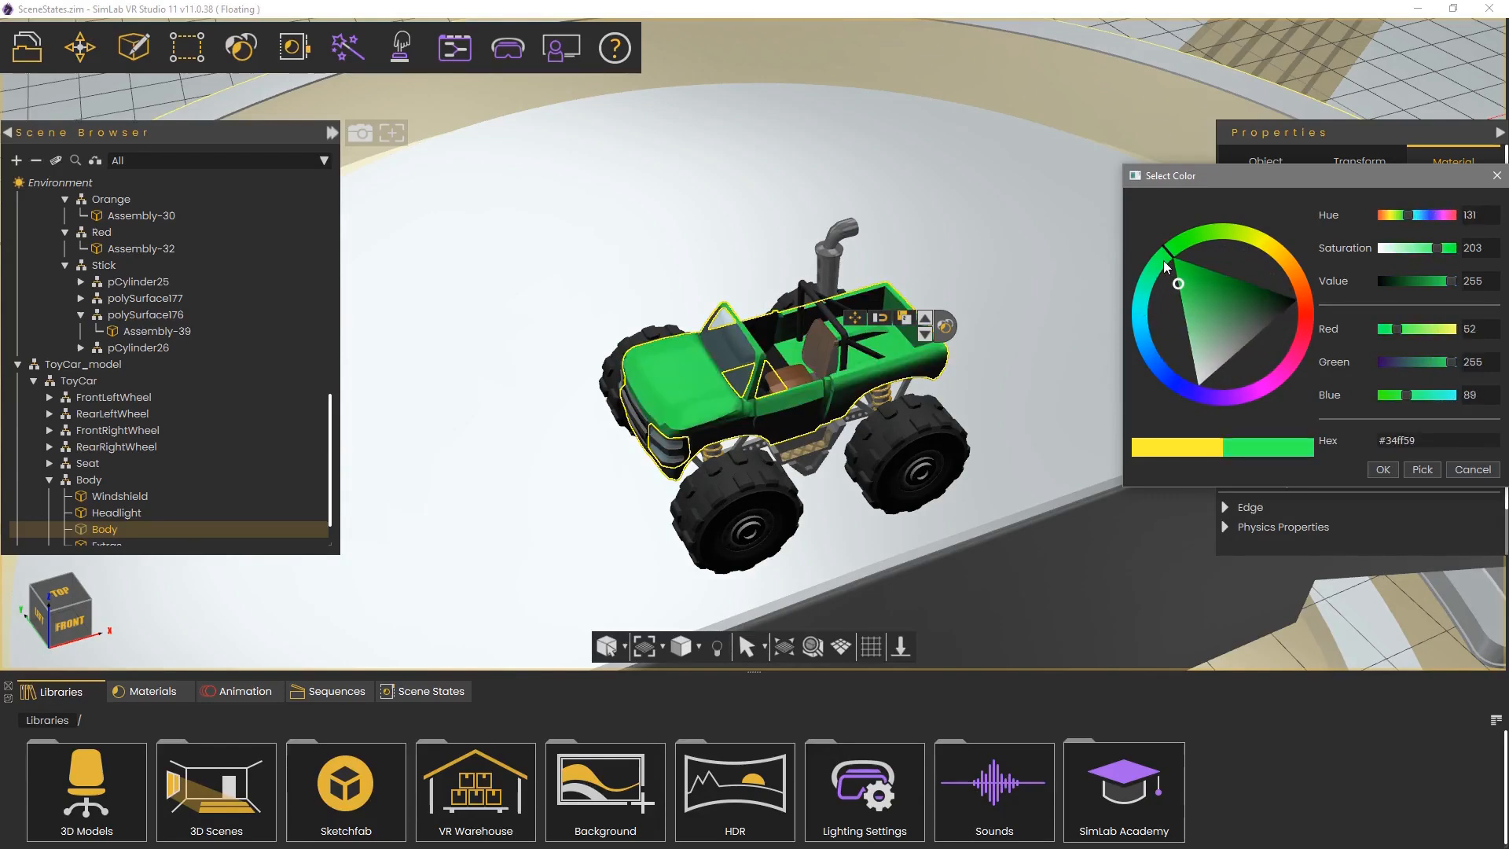
click(1459, 468)
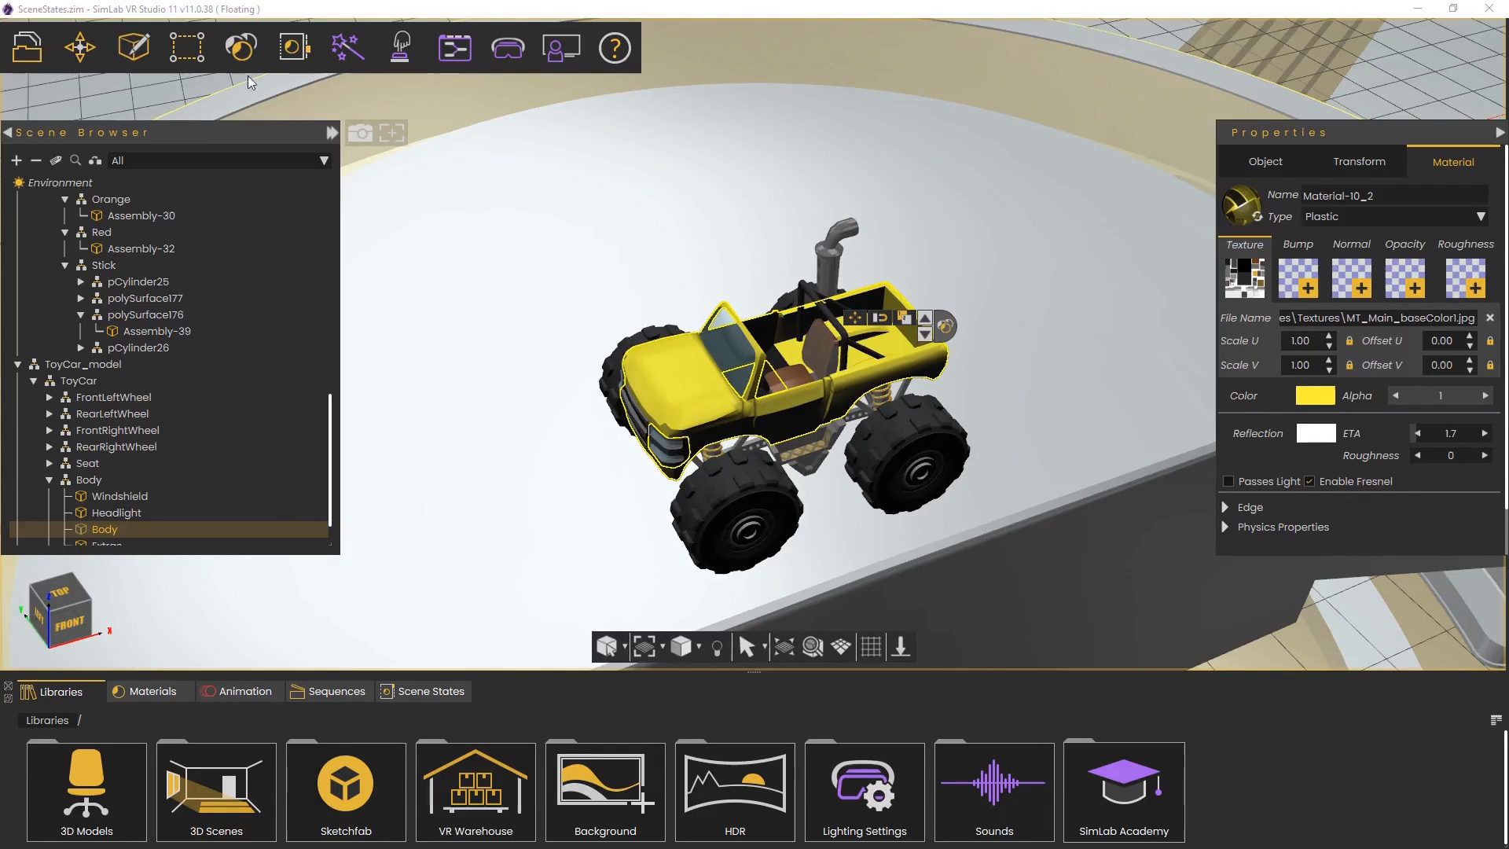
Set up a scene state capture that records only the transforms state, with all other states excluded.
click(291, 54)
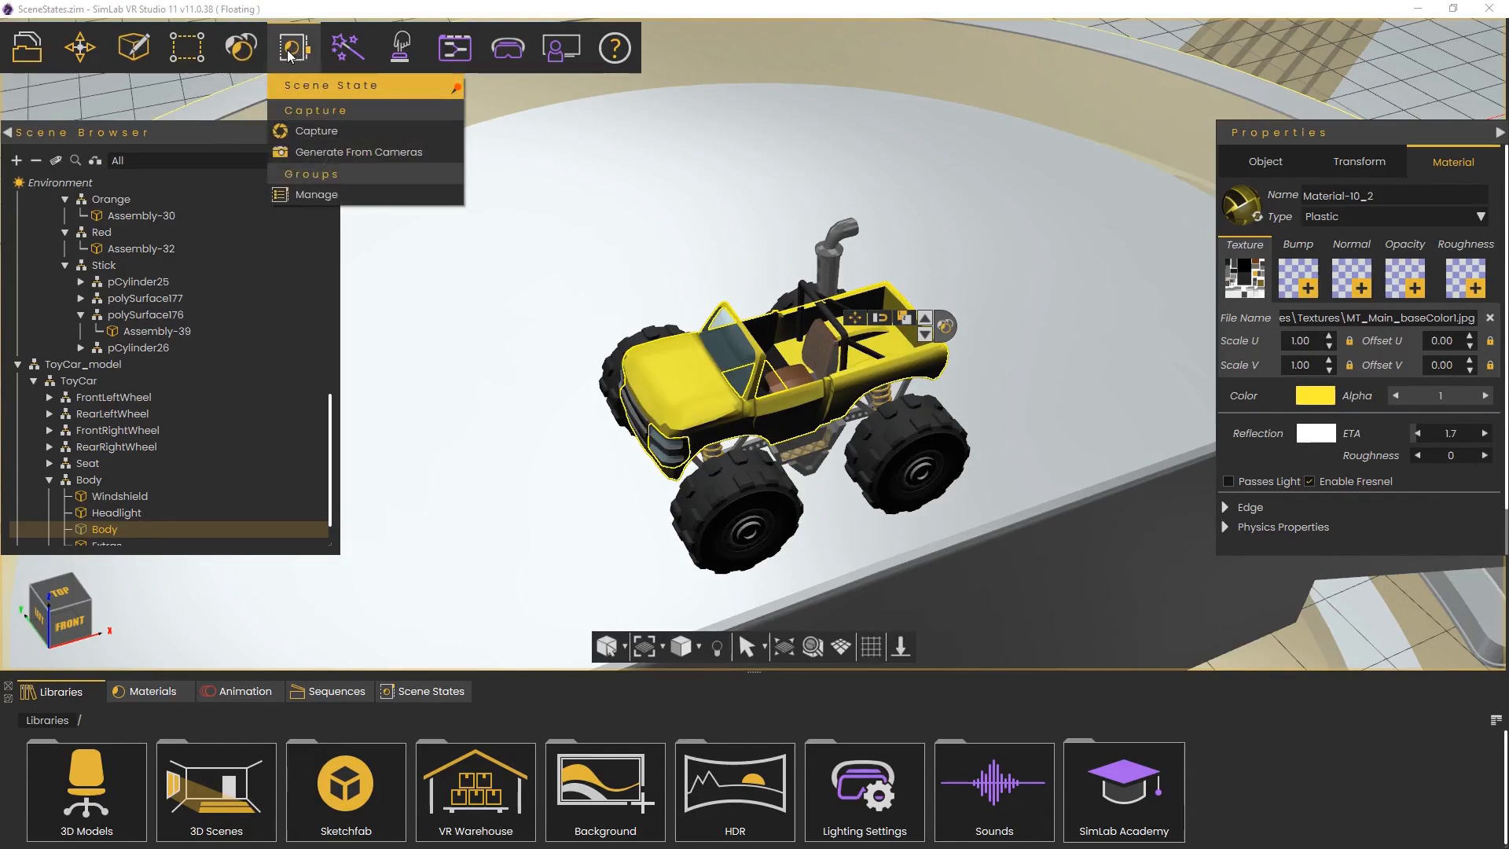
click(300, 130)
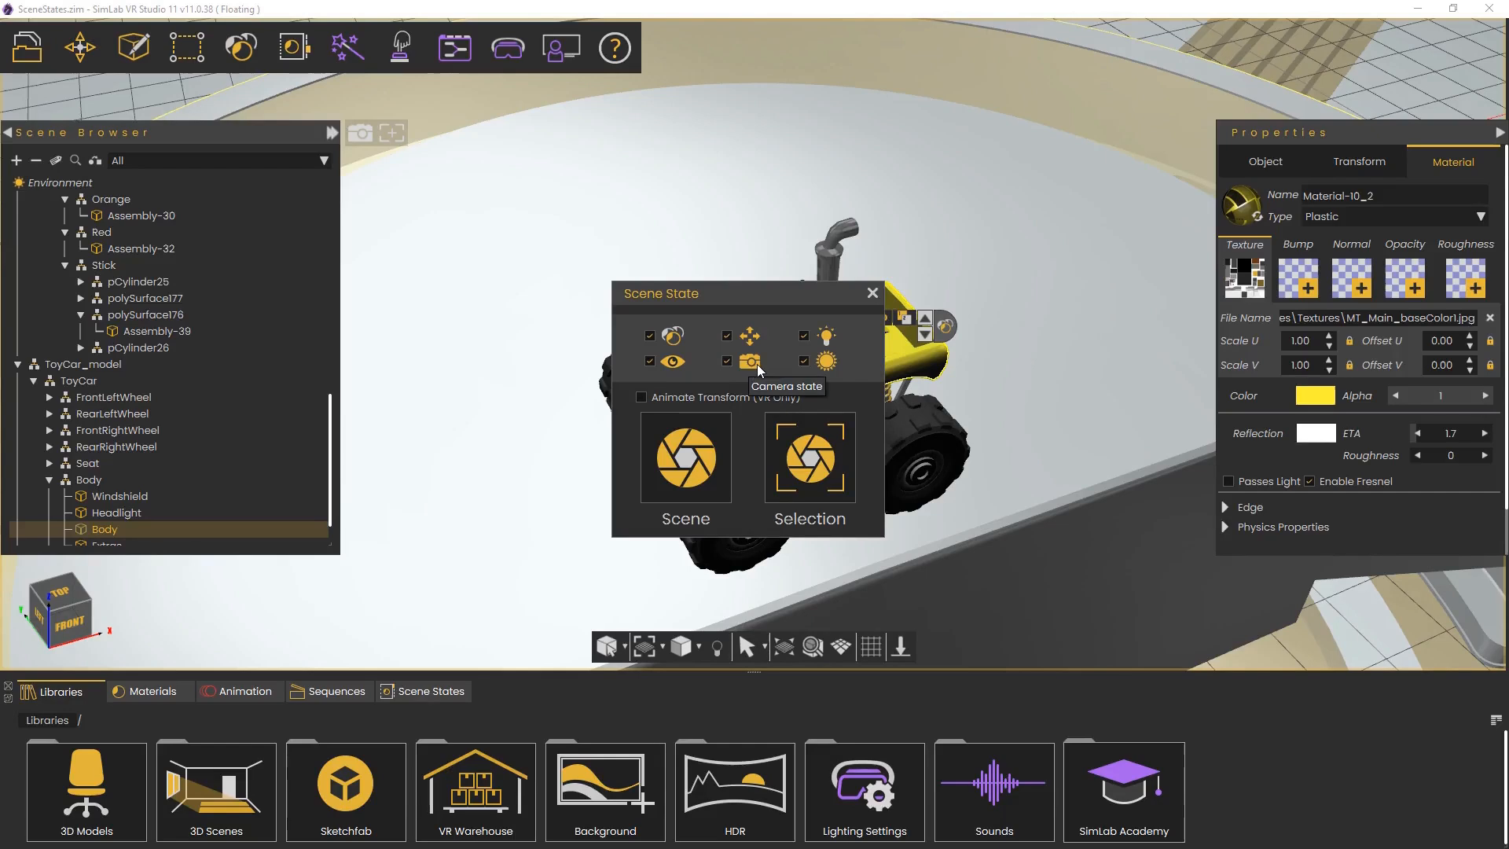
click(804, 361)
click(804, 336)
click(649, 337)
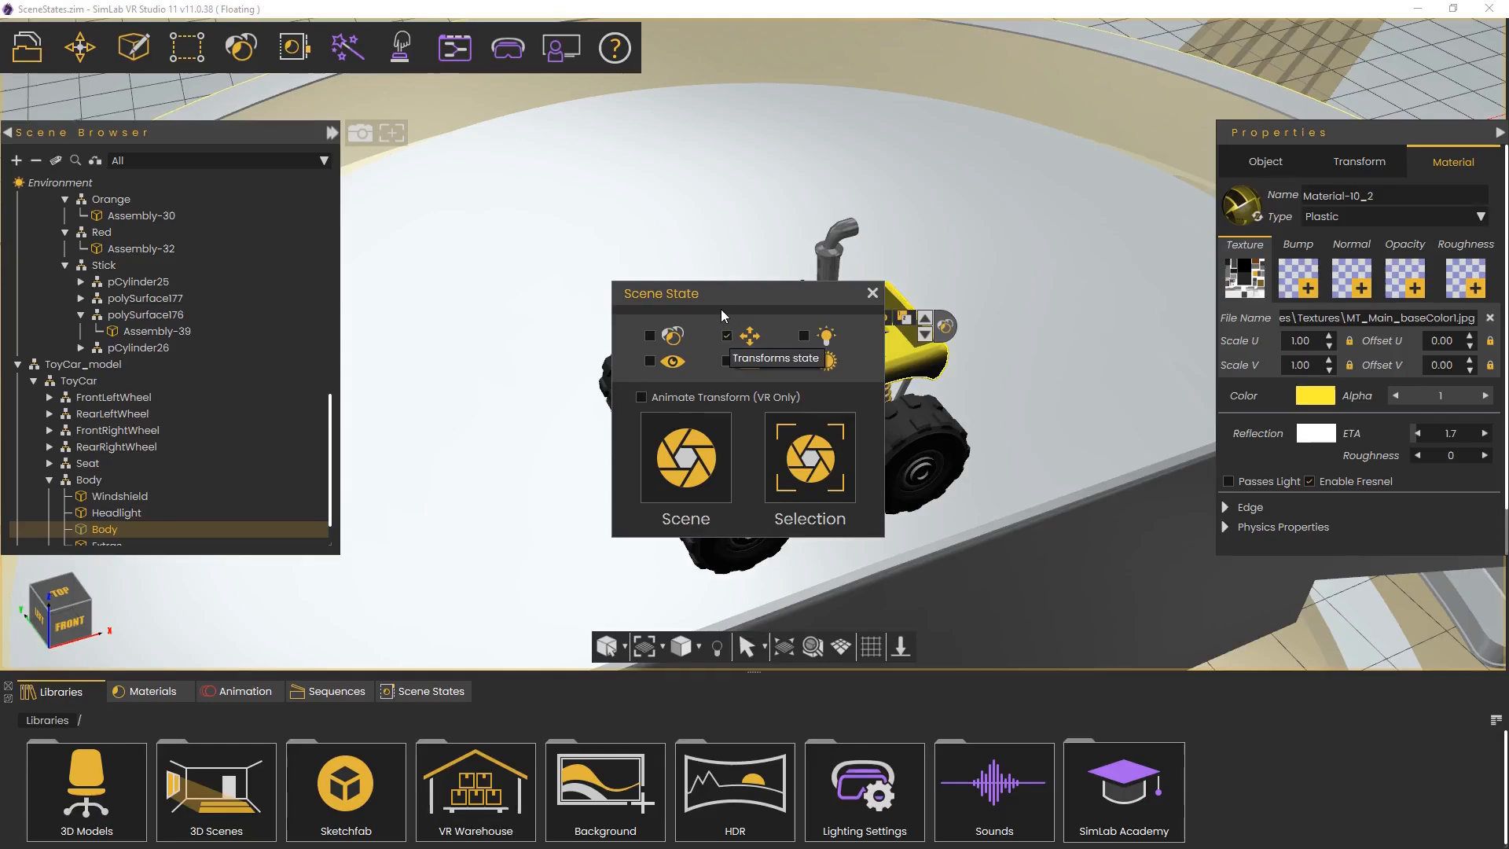
Capture a scene state for the selected ToyCar_model assembly only and show the scene states list.
drag(707, 296, 443, 200)
middle_drag(763, 213, 824, 219)
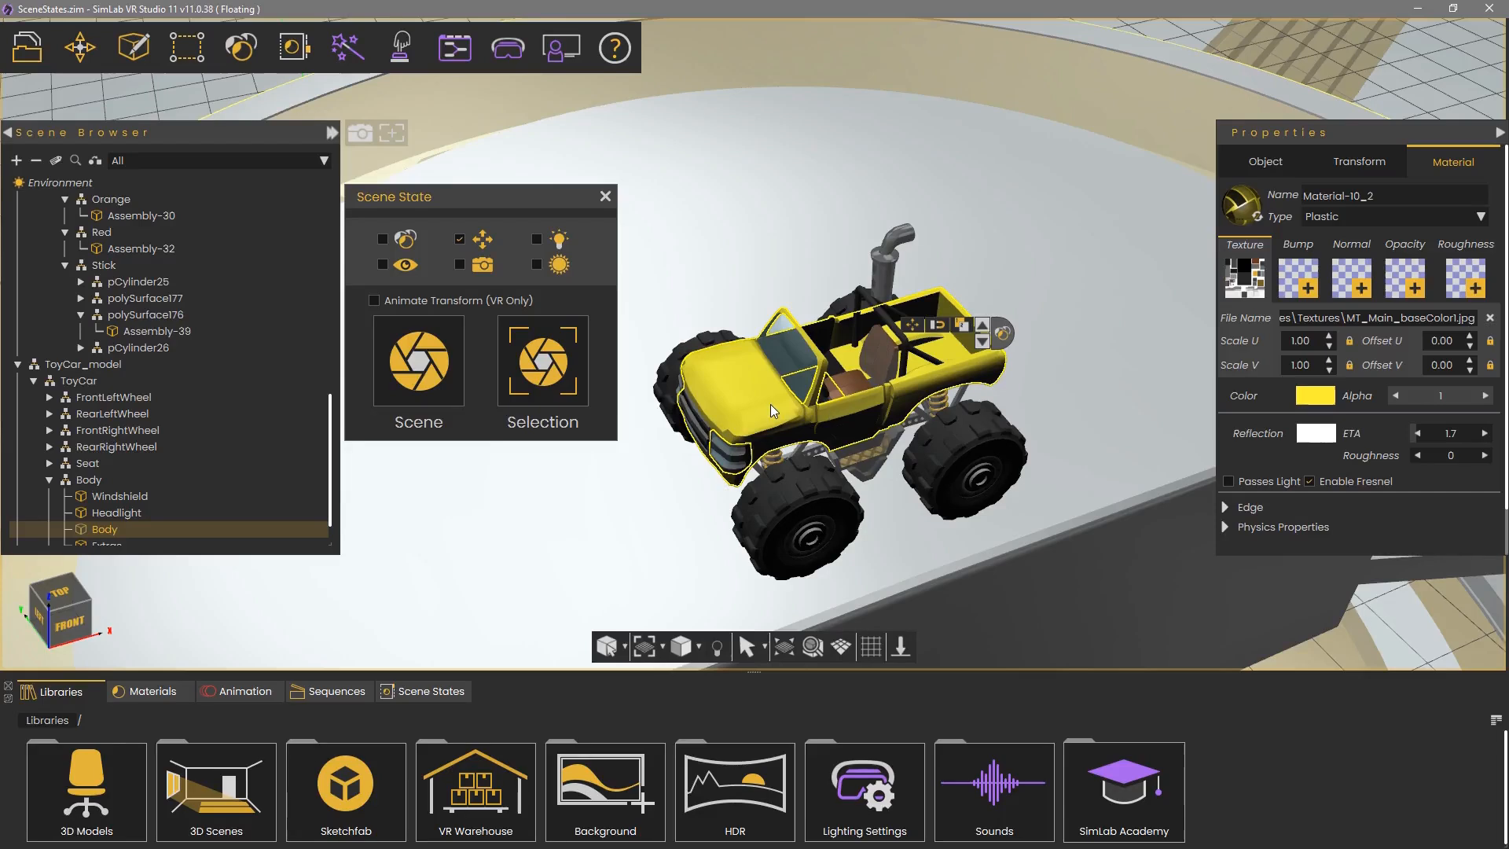
click(983, 326)
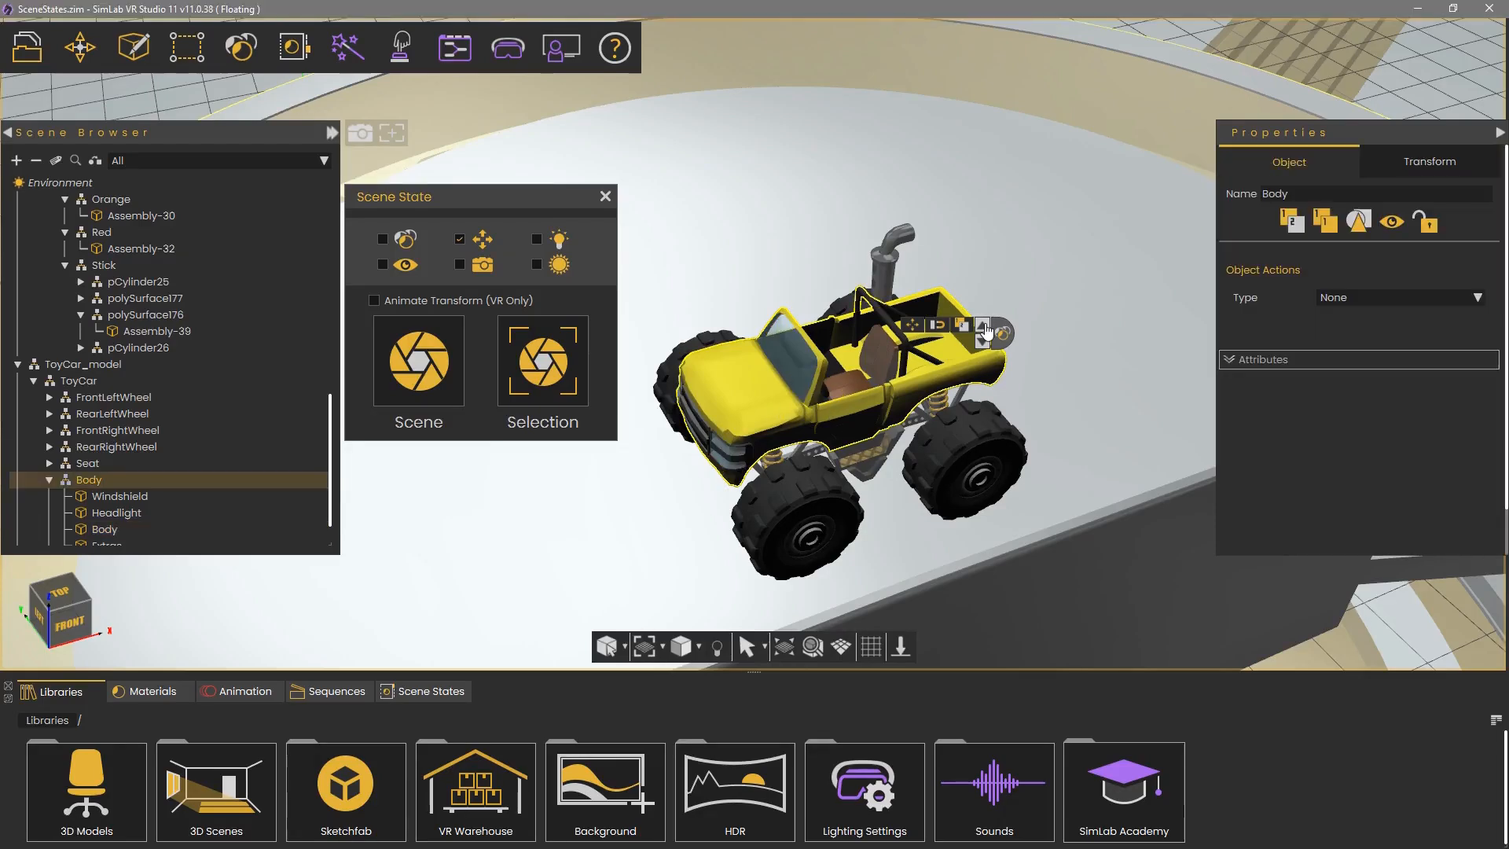
click(983, 326)
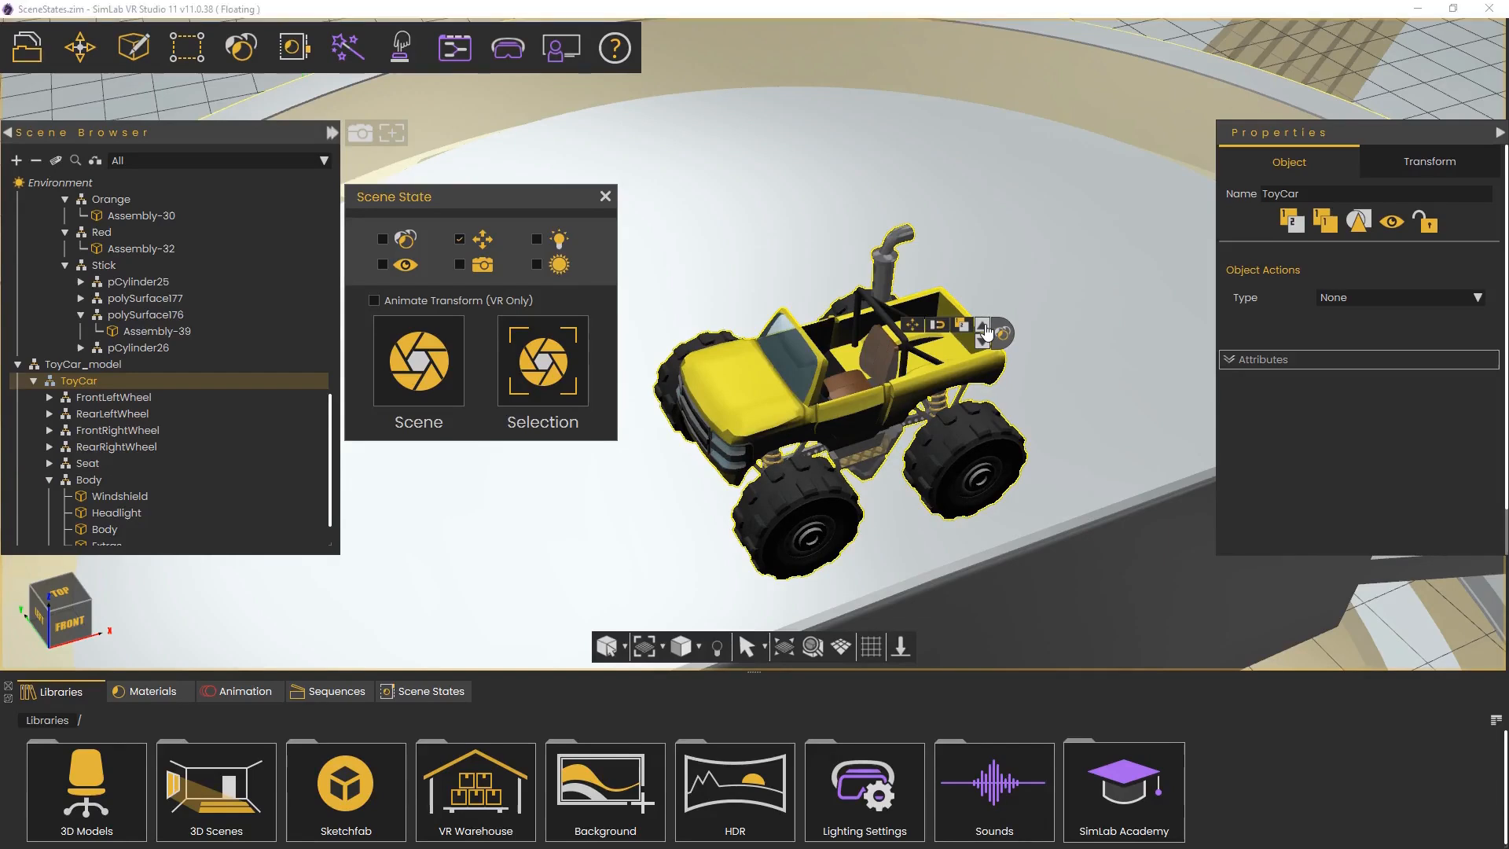
click(983, 326)
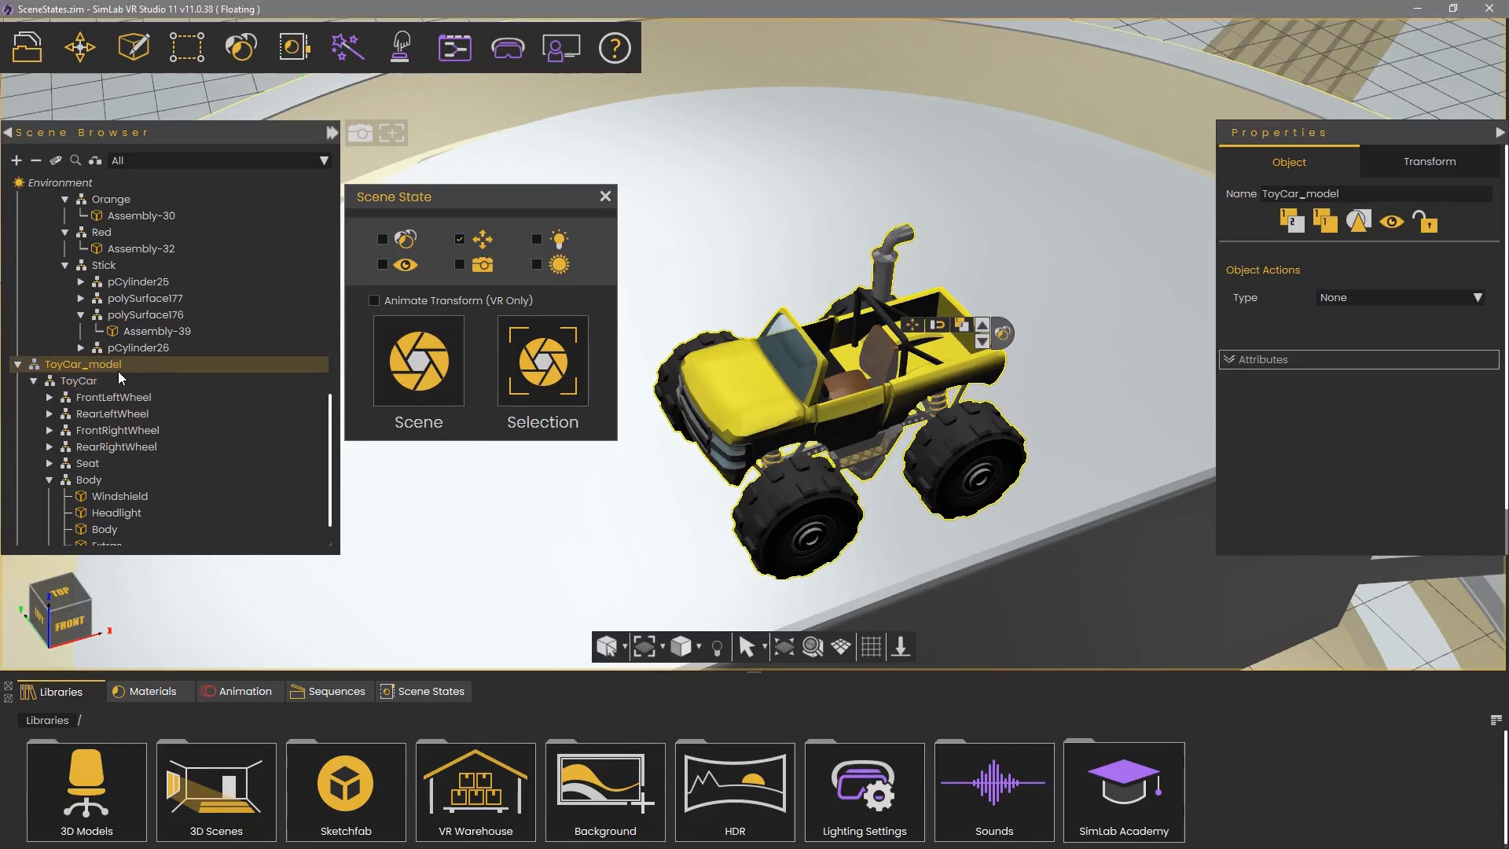
click(564, 360)
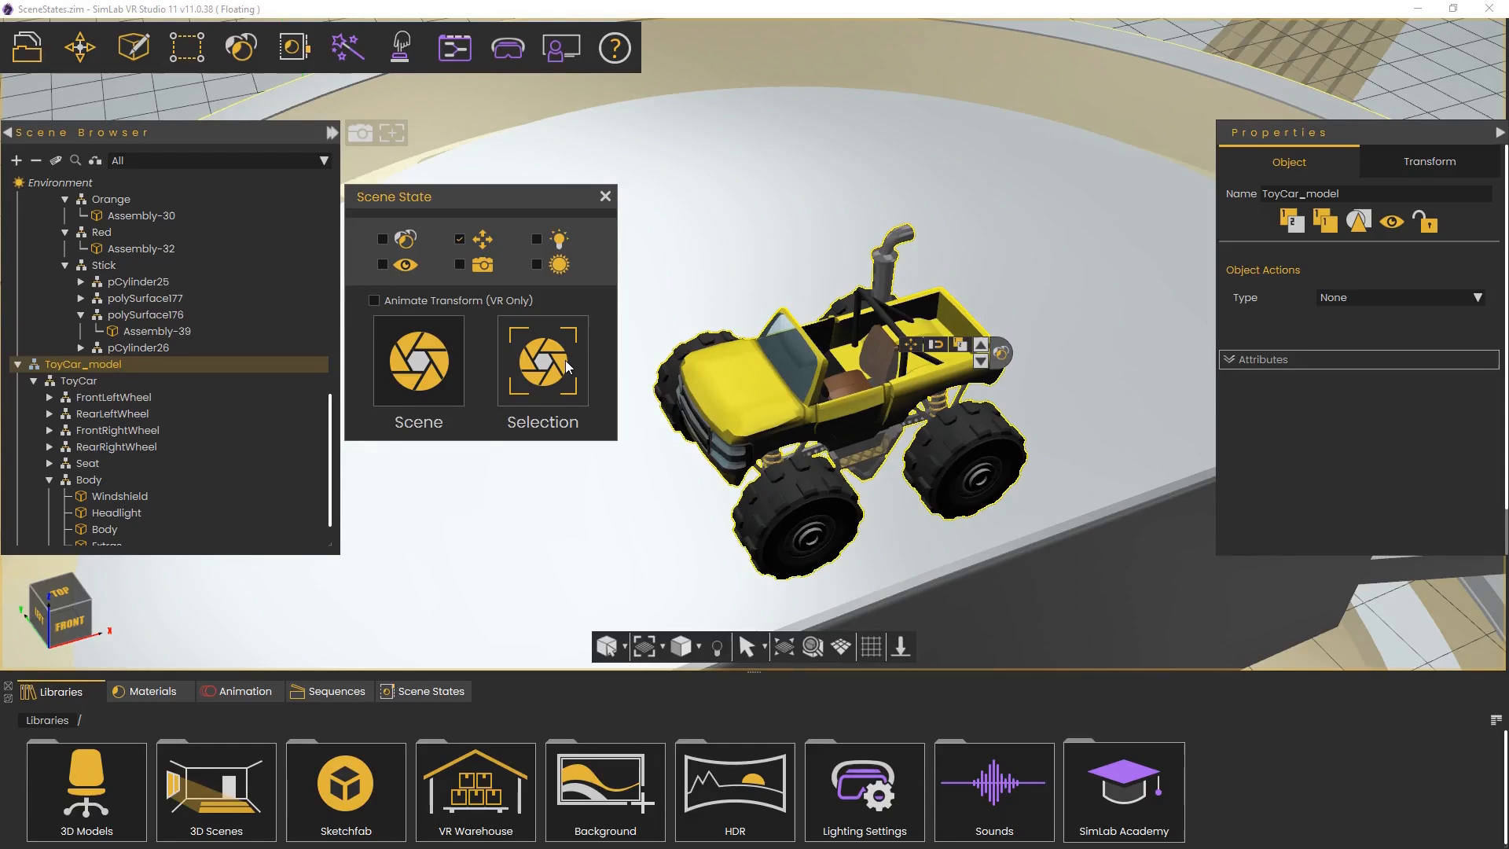
click(428, 692)
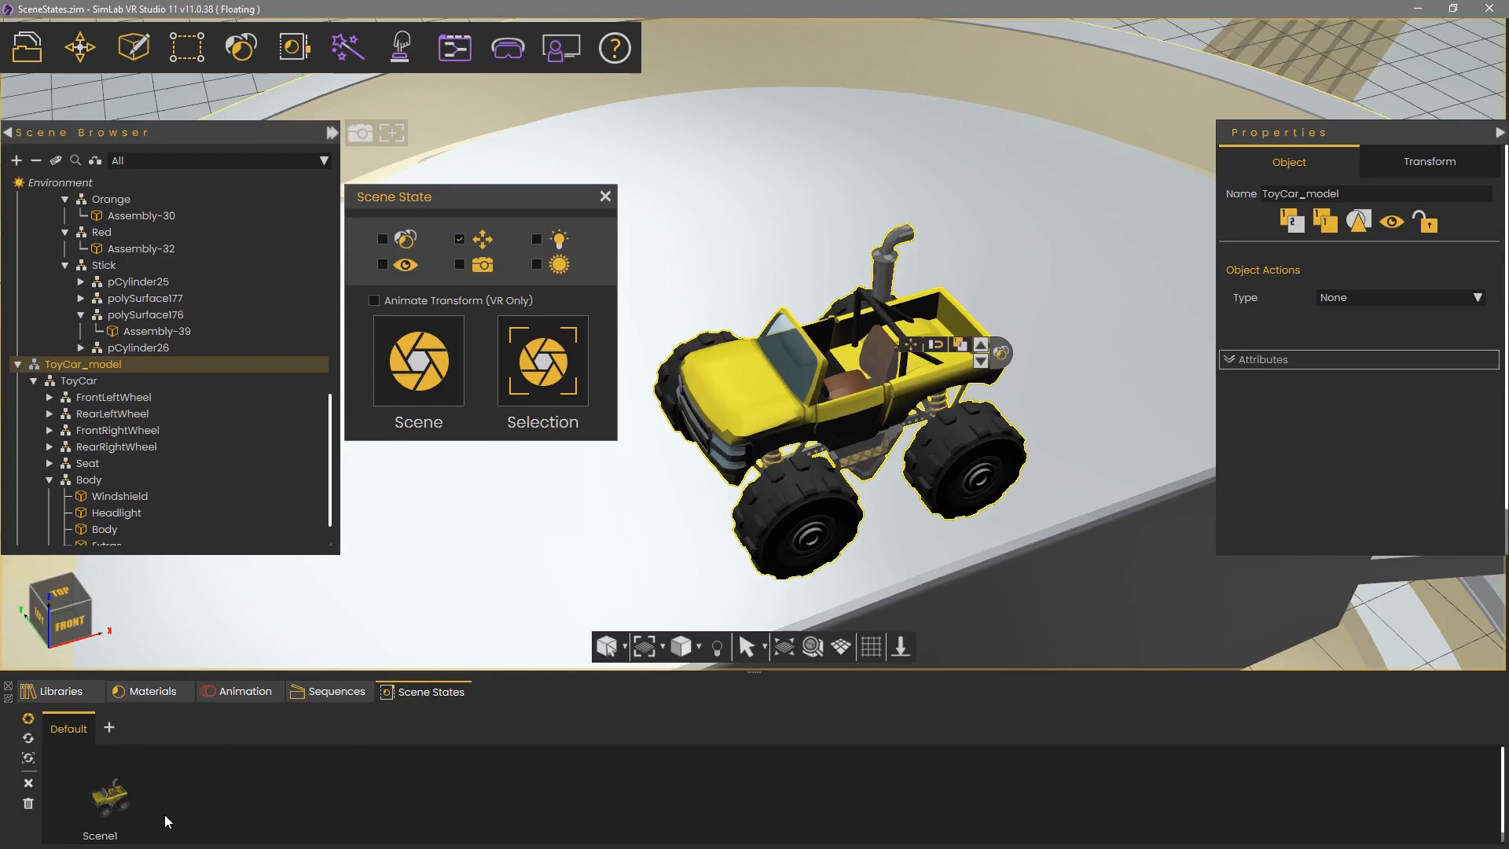
Move ToyCar_model towards the back of the platform and restore its position with the Scene1 state.
scroll(673, 485, down, 3)
middle_drag(704, 485, 803, 497)
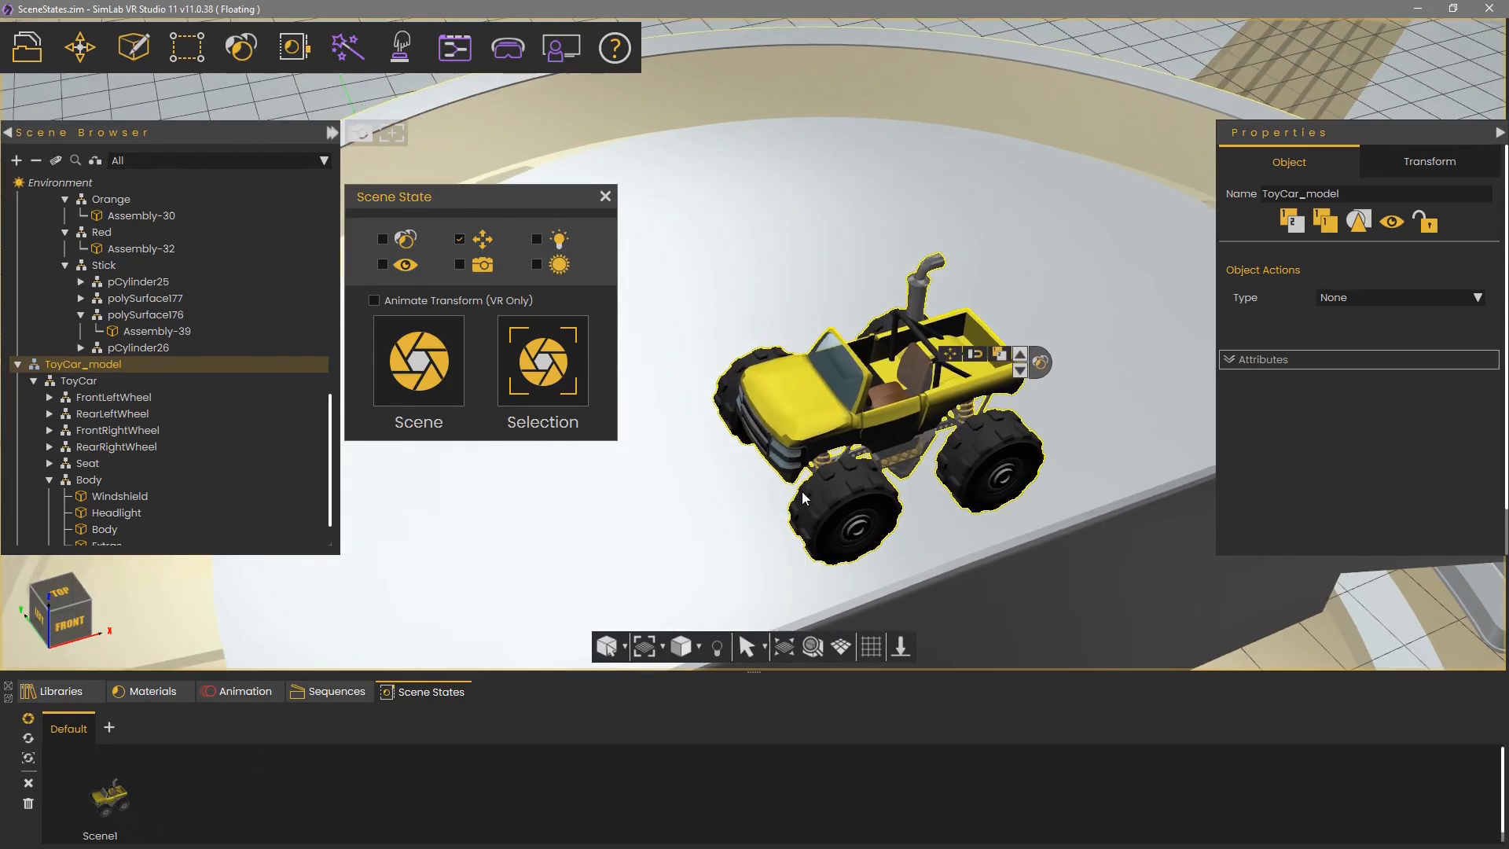
key(m)
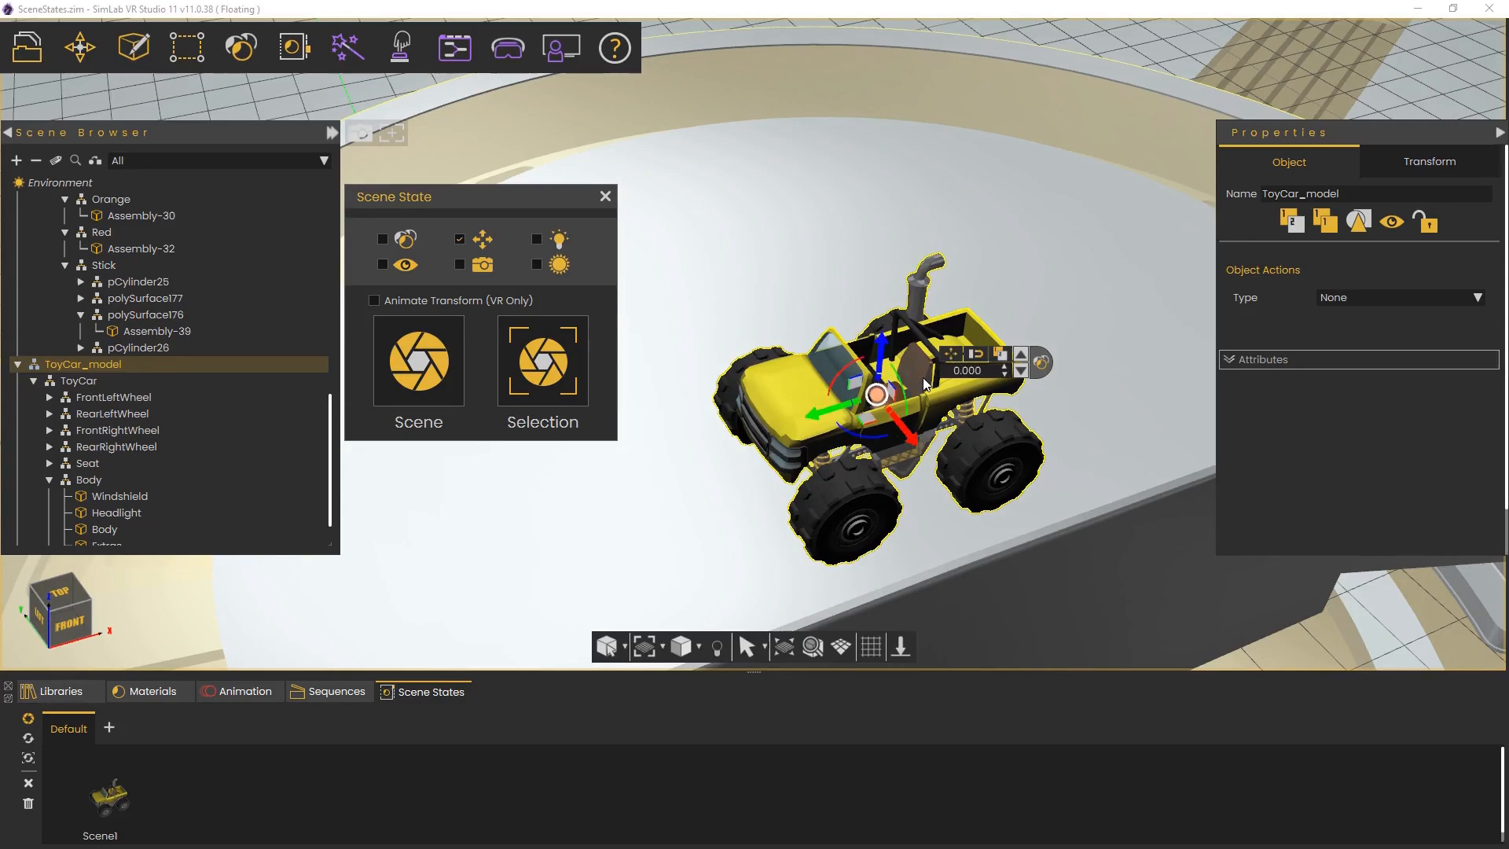
drag(876, 393, 933, 202)
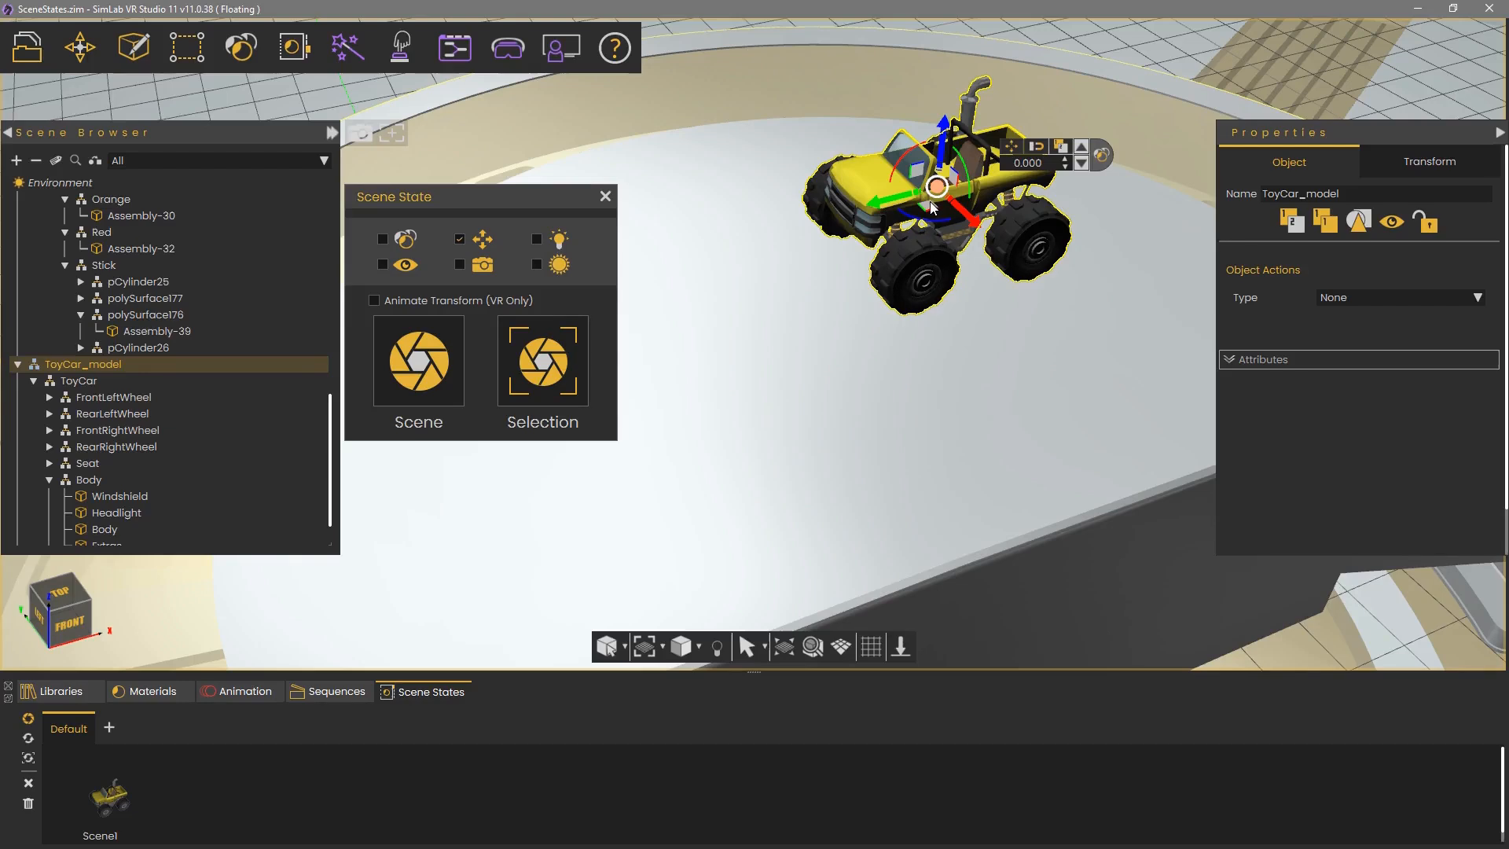
click(97, 805)
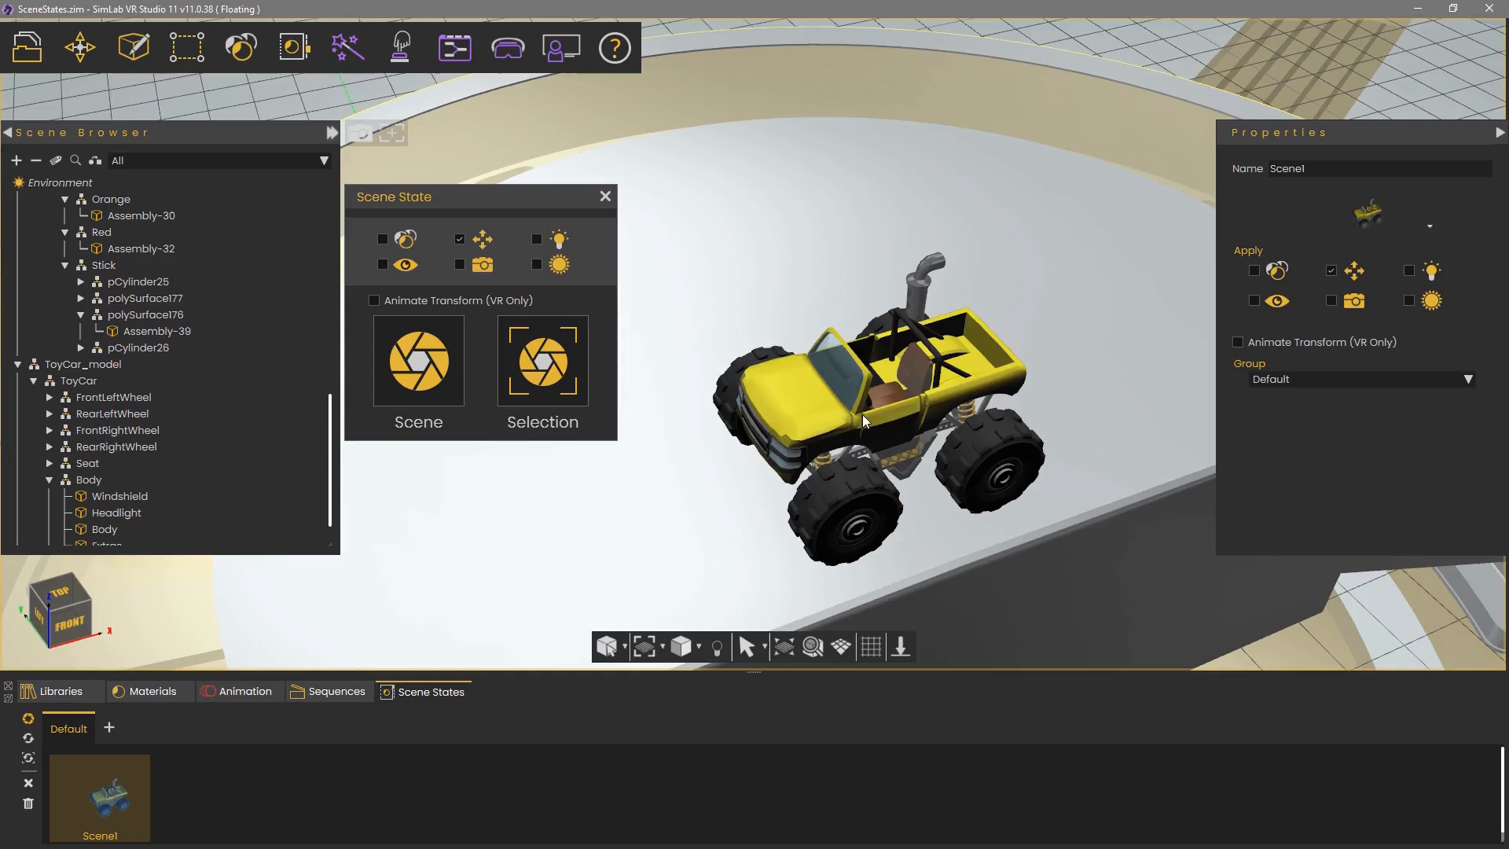
Move ToyCar_model backwards about 0.666 along its green axis and capture a state of the selection.
click(81, 364)
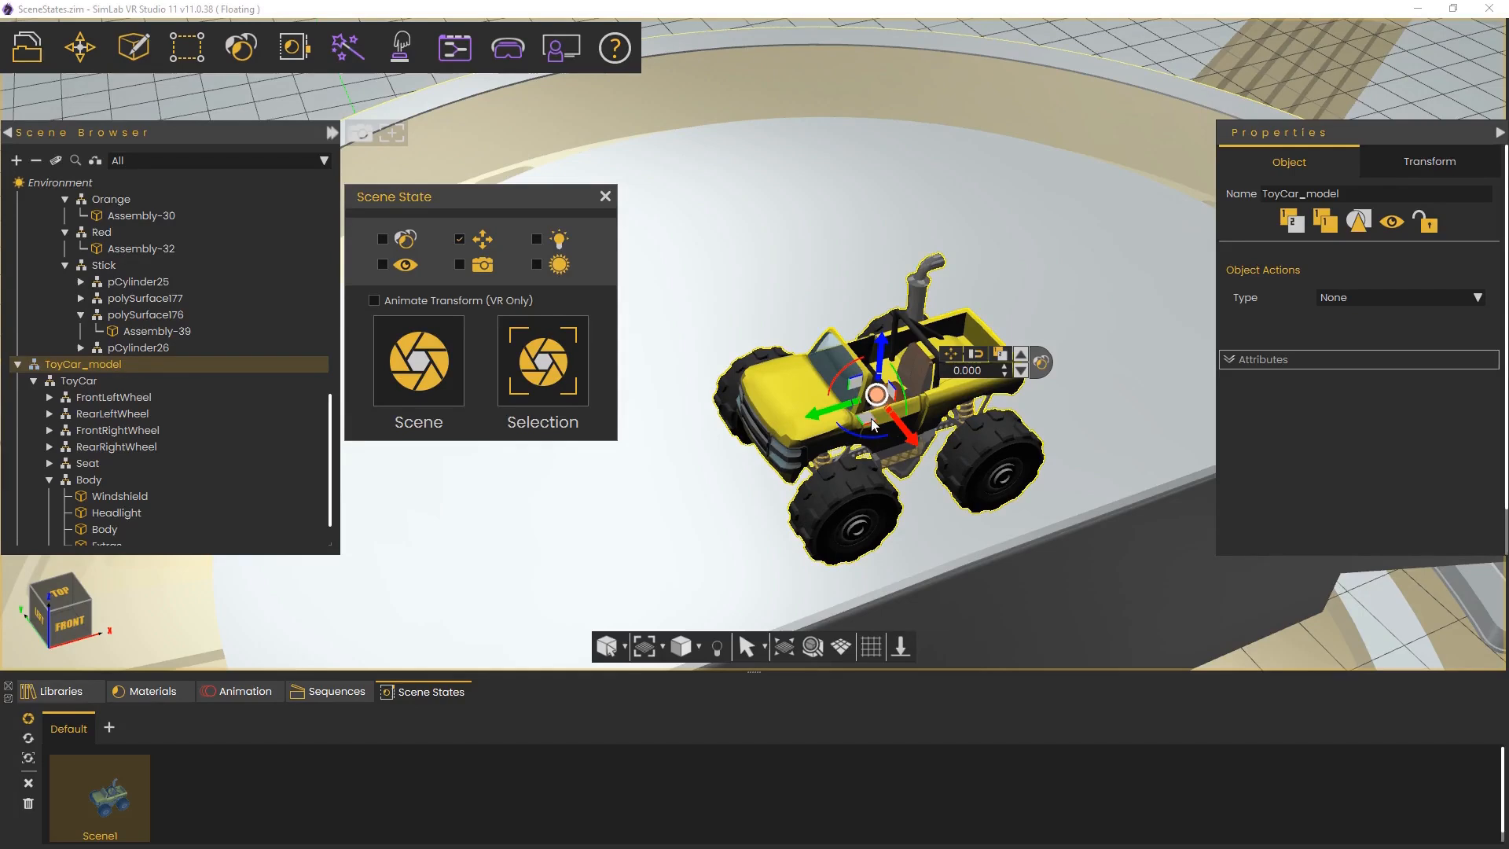
drag(817, 415, 976, 381)
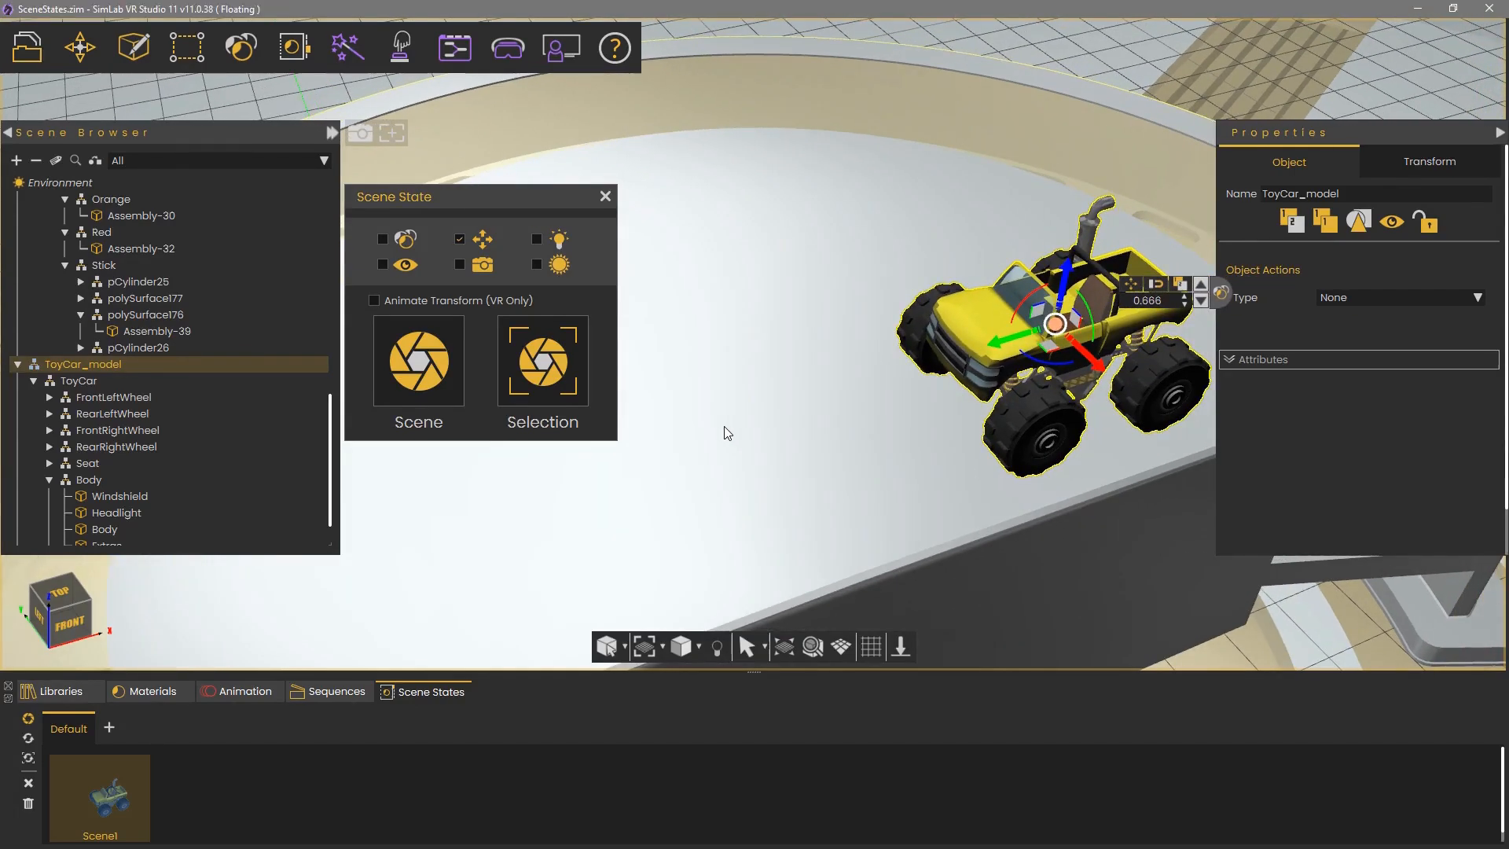
click(545, 377)
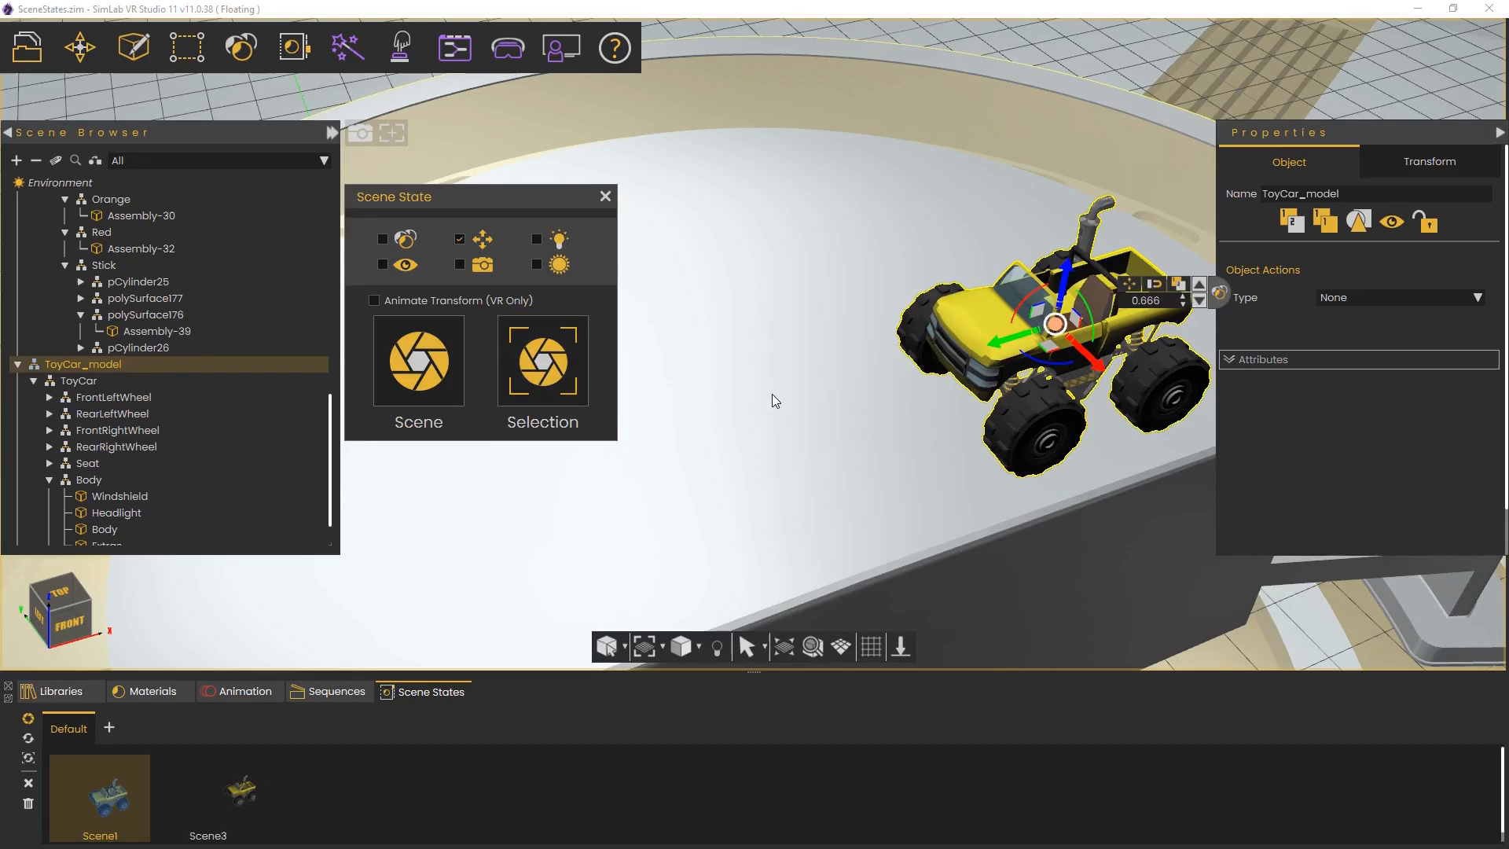
Move ToyCar_model to the opposite end of the platform, near its front edge, and capture another state of the selection.
middle_drag(767, 395, 789, 417)
drag(1073, 376, 382, 347)
middle_drag(726, 505, 1015, 469)
scroll(1015, 469, down, 3)
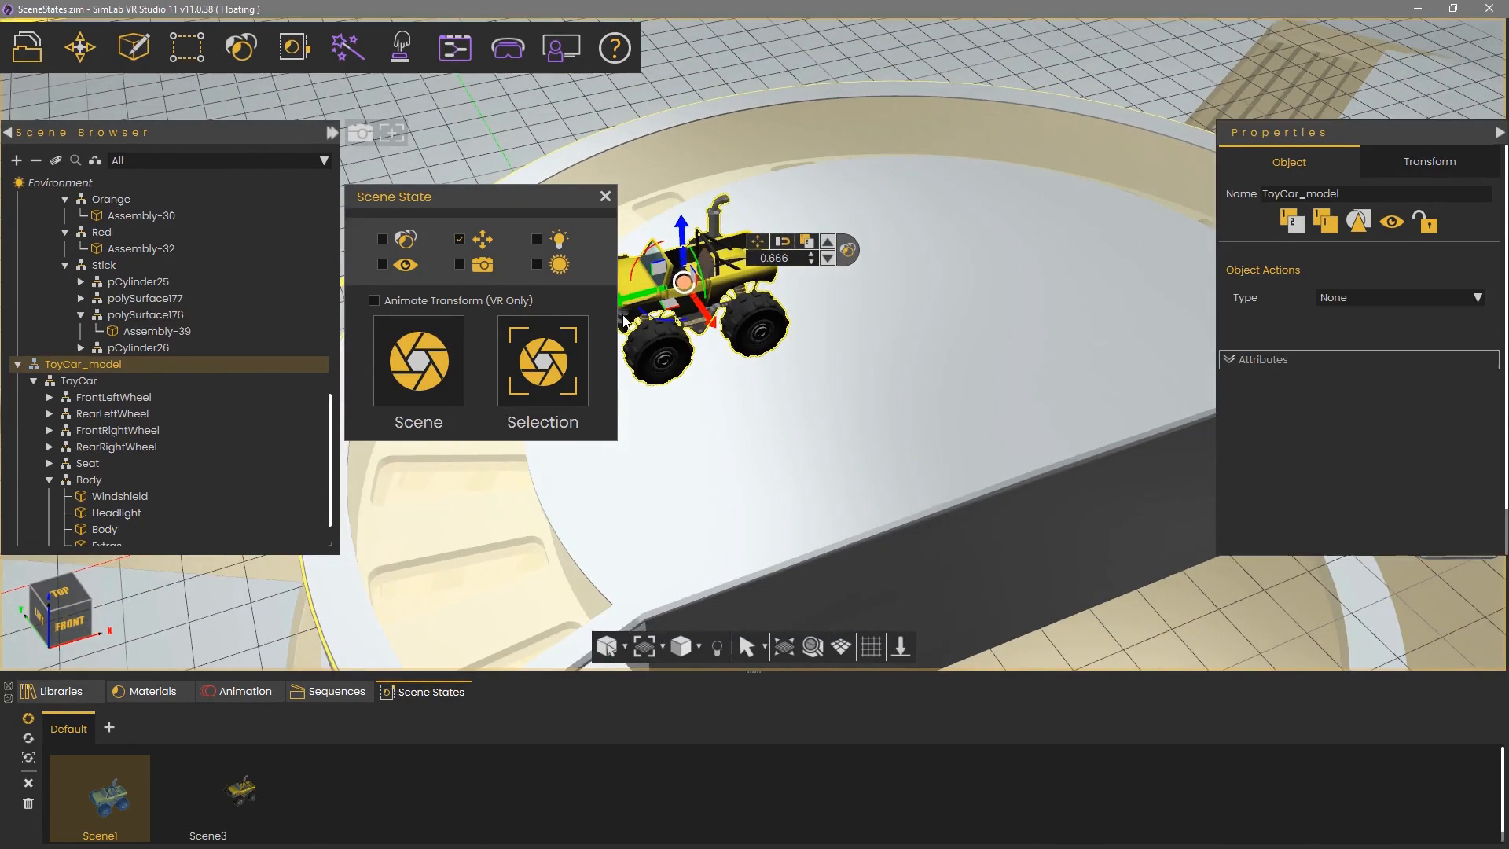
right_drag(661, 308, 677, 319)
drag(671, 316, 671, 536)
click(547, 391)
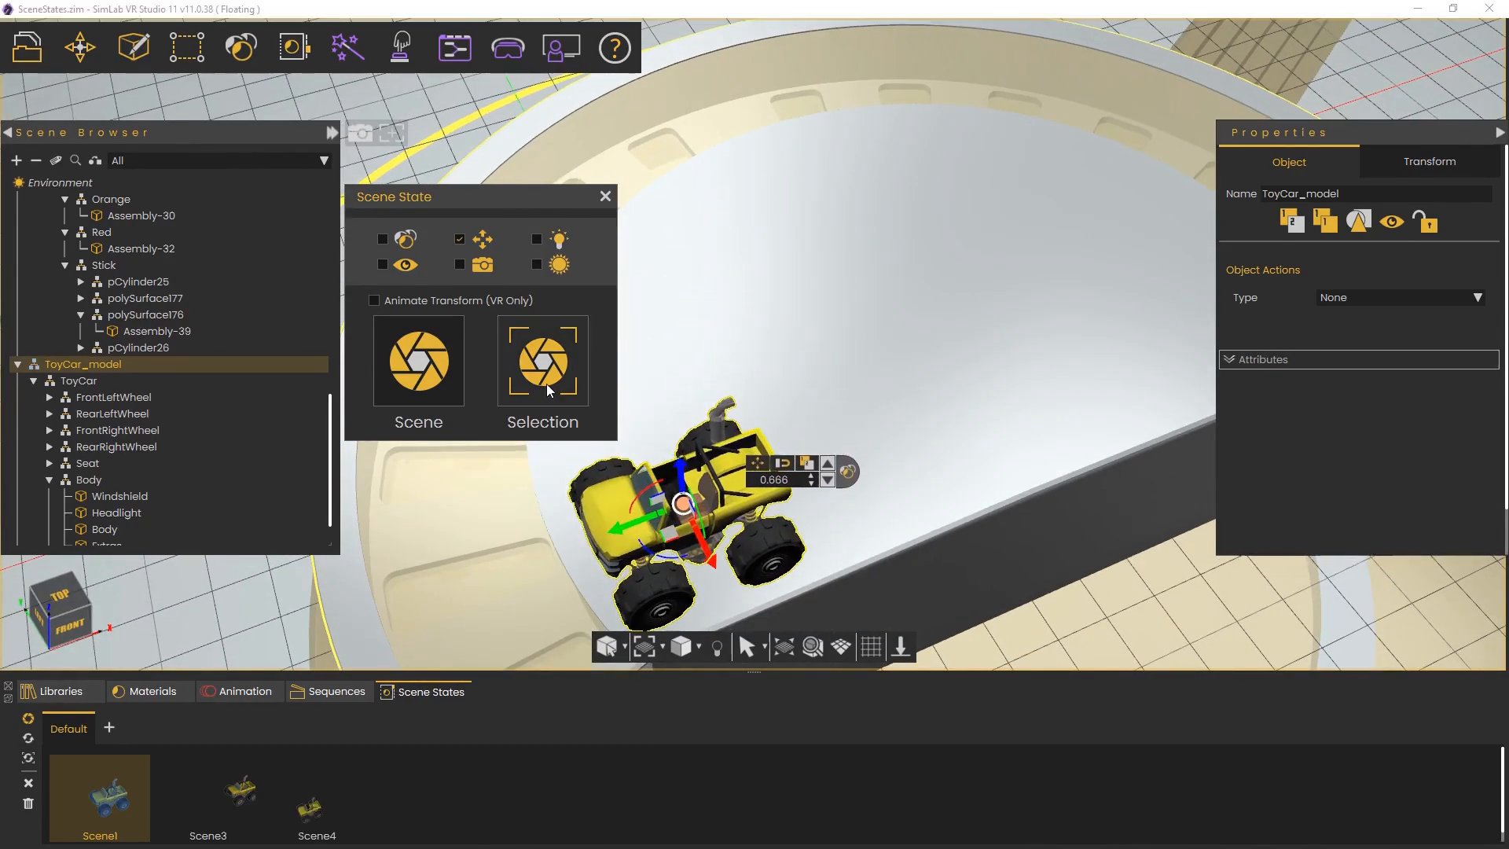
Compare the captured car positions by applying Scene1, Scene3 and Scene4 in turn, ending on Scene1.
right_drag(798, 431, 842, 383)
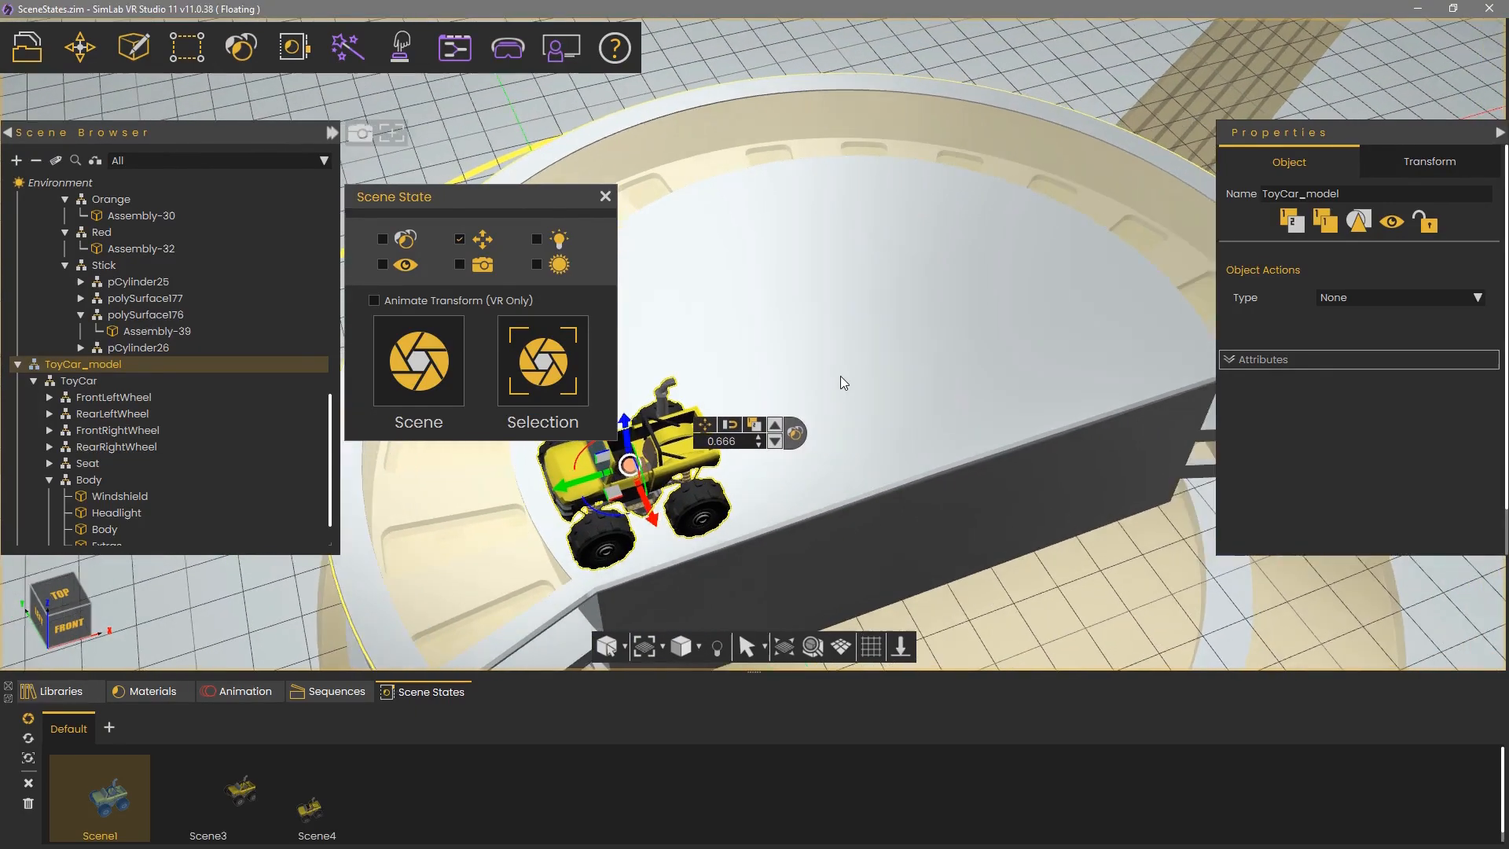
click(129, 800)
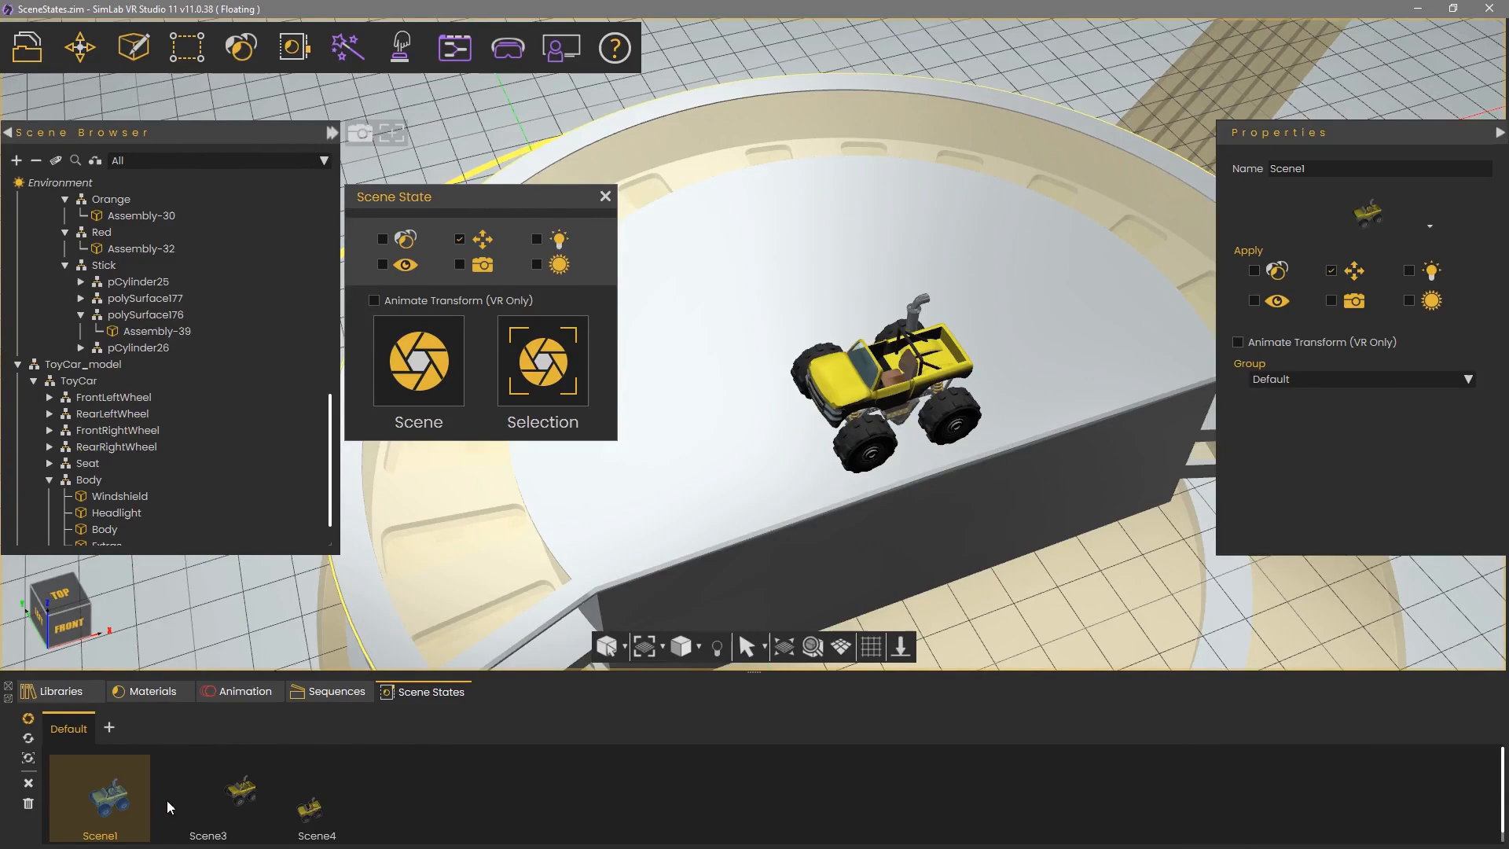
click(222, 799)
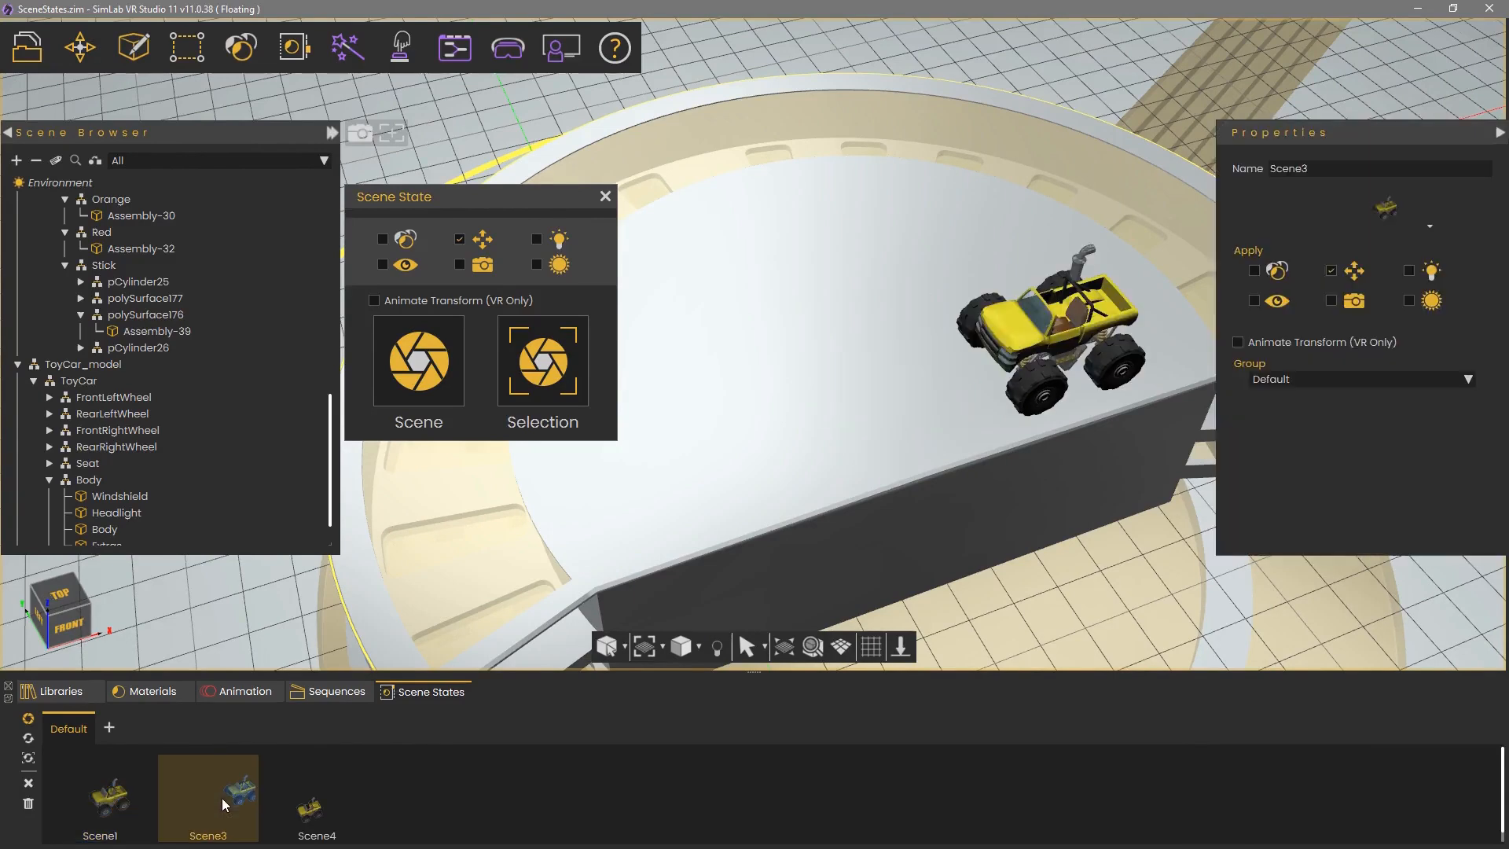
click(315, 806)
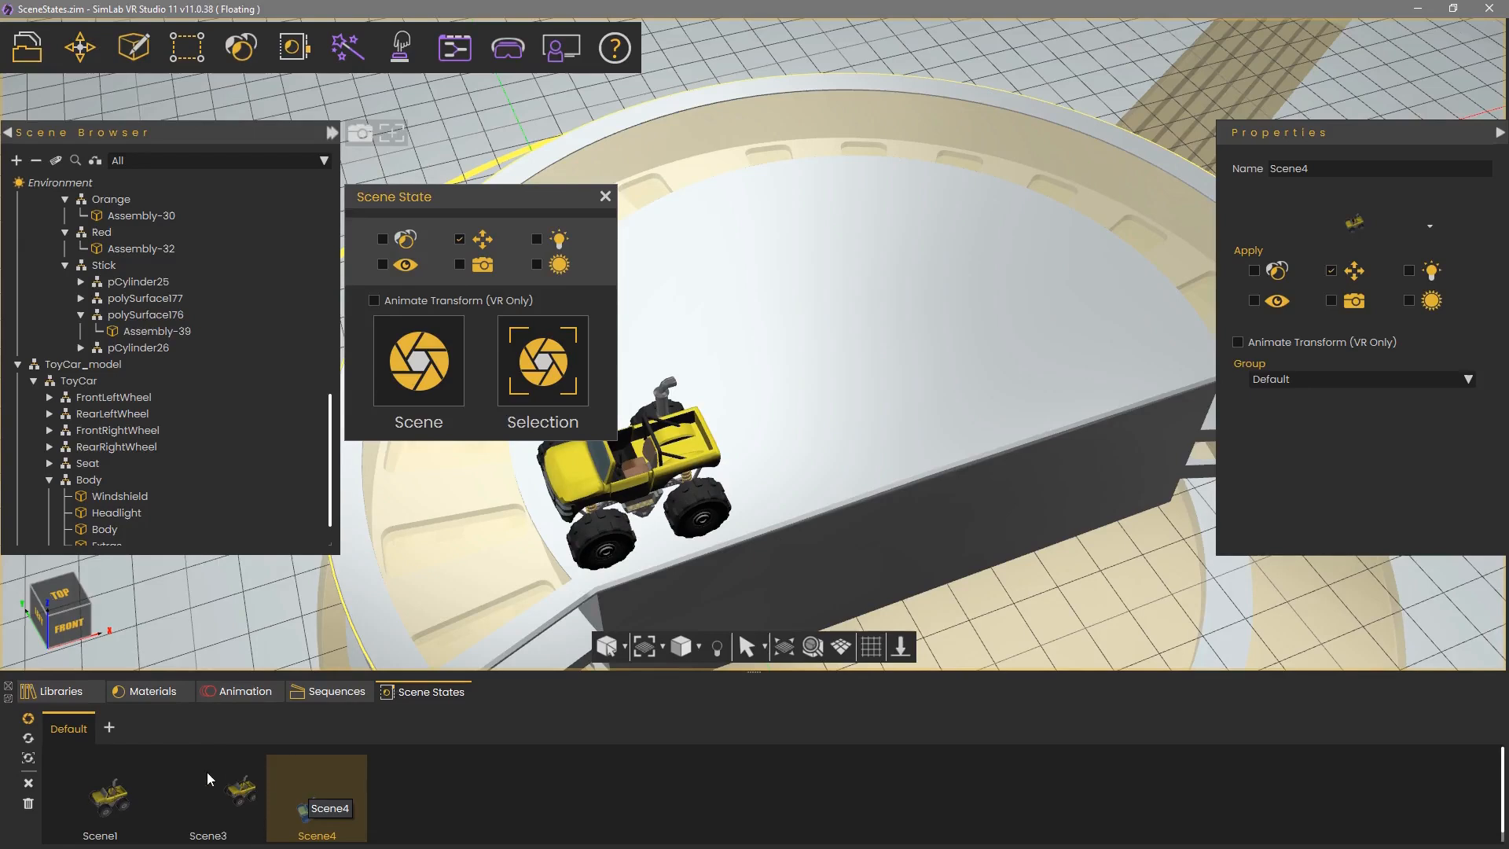
click(104, 772)
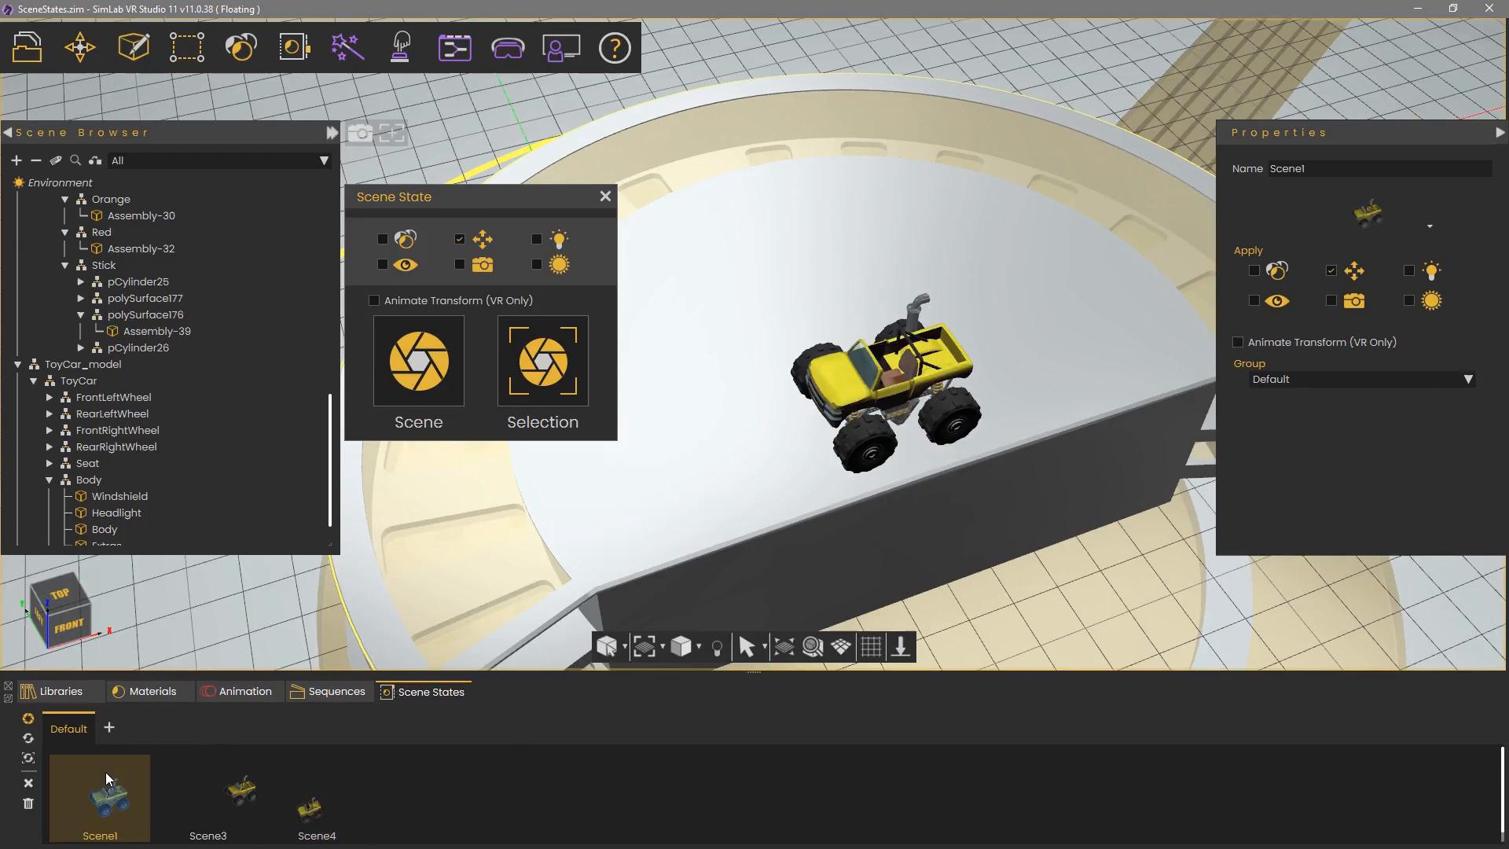
Delete the Scene4 and Scene3 states and select the remaining Scene1 state.
click(306, 782)
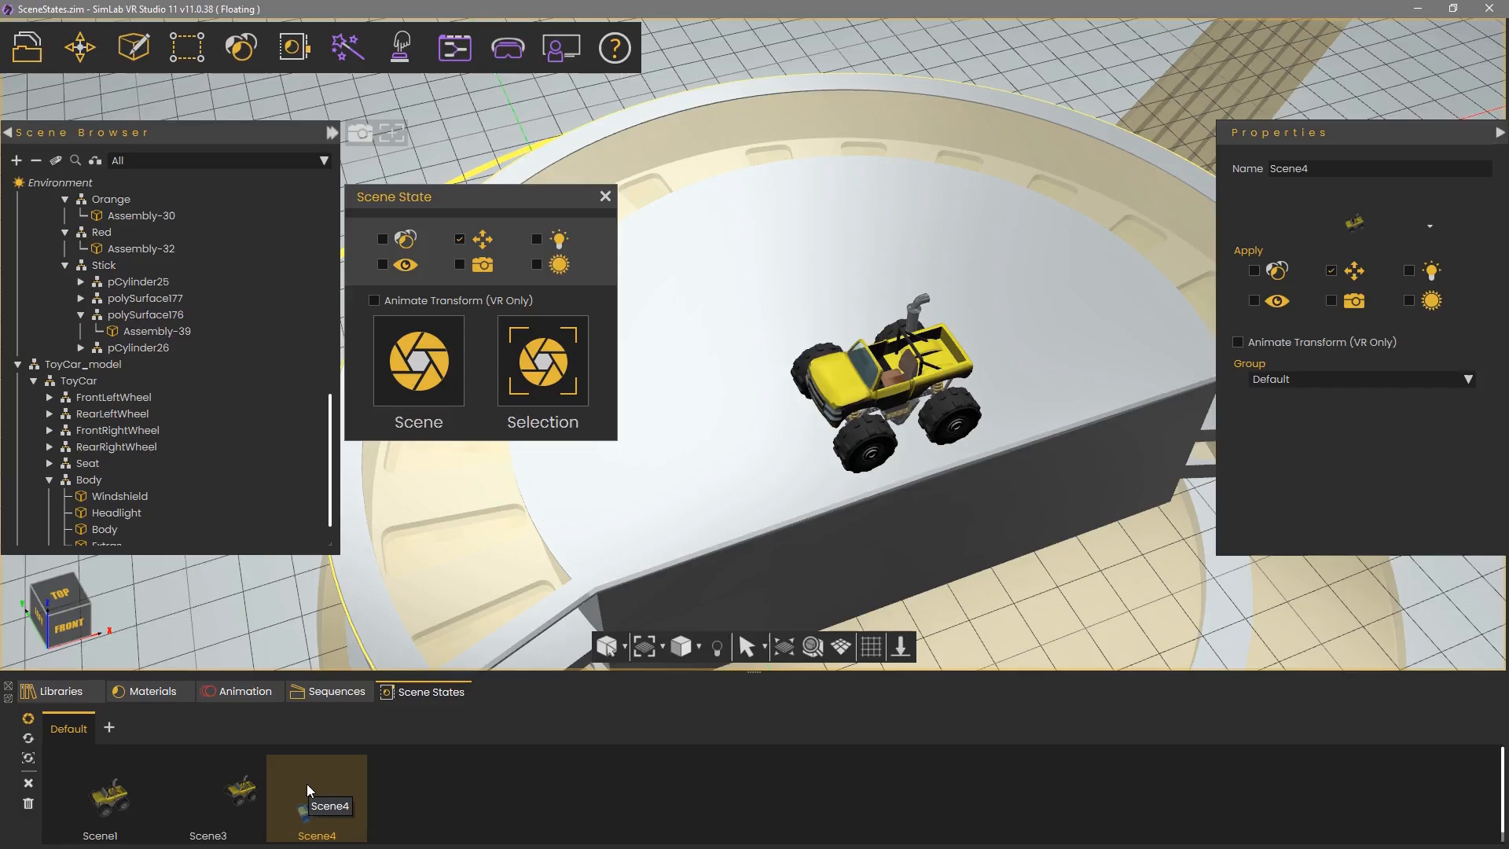
click(28, 783)
click(165, 789)
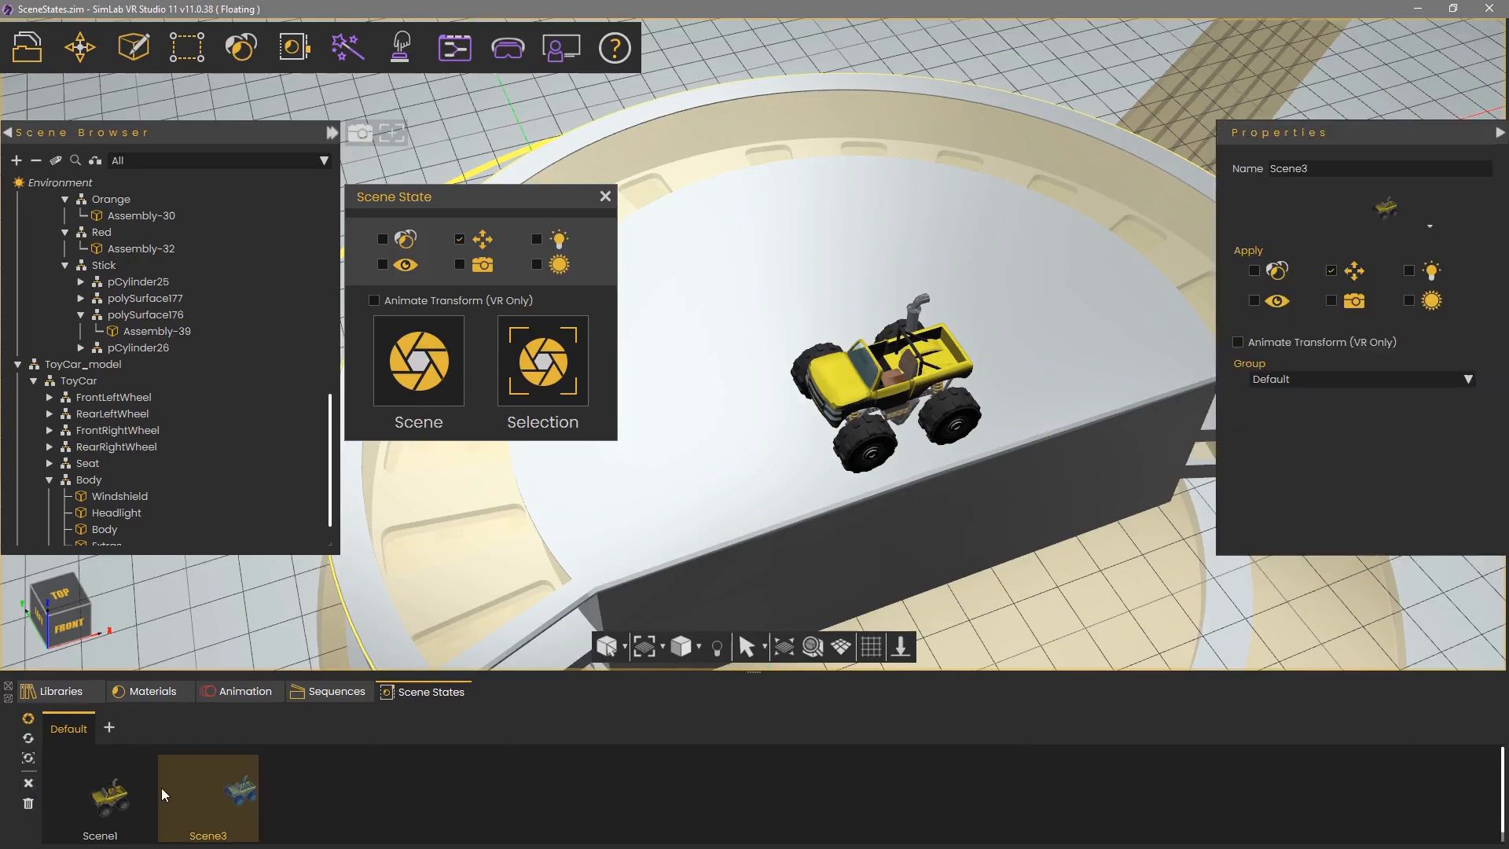
click(35, 781)
click(85, 789)
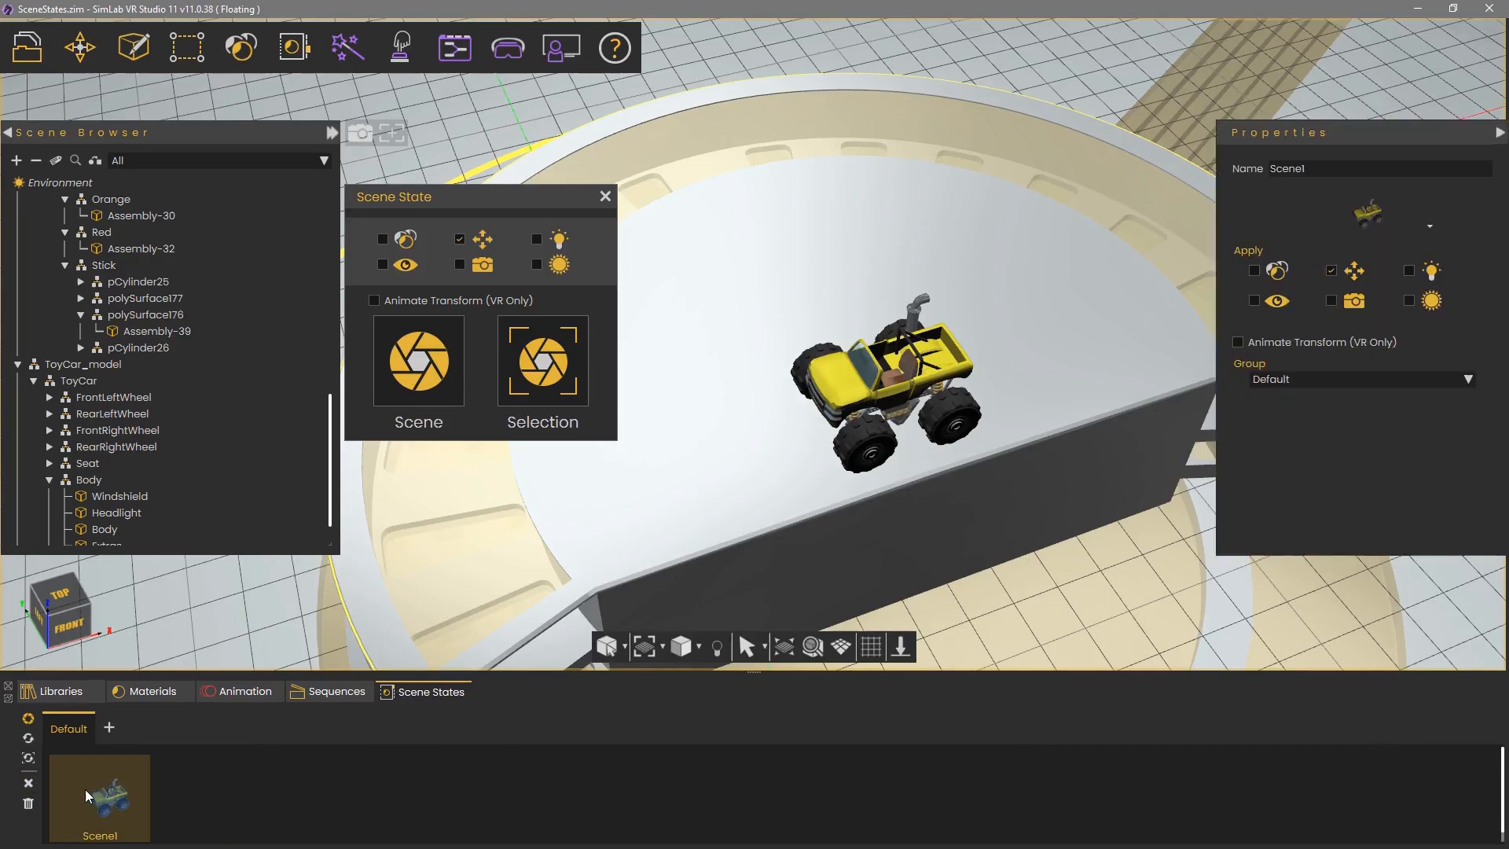
Delete the remaining Scene1 state and capture a state of ToyCar_model that stores materials instead of transforms.
click(30, 784)
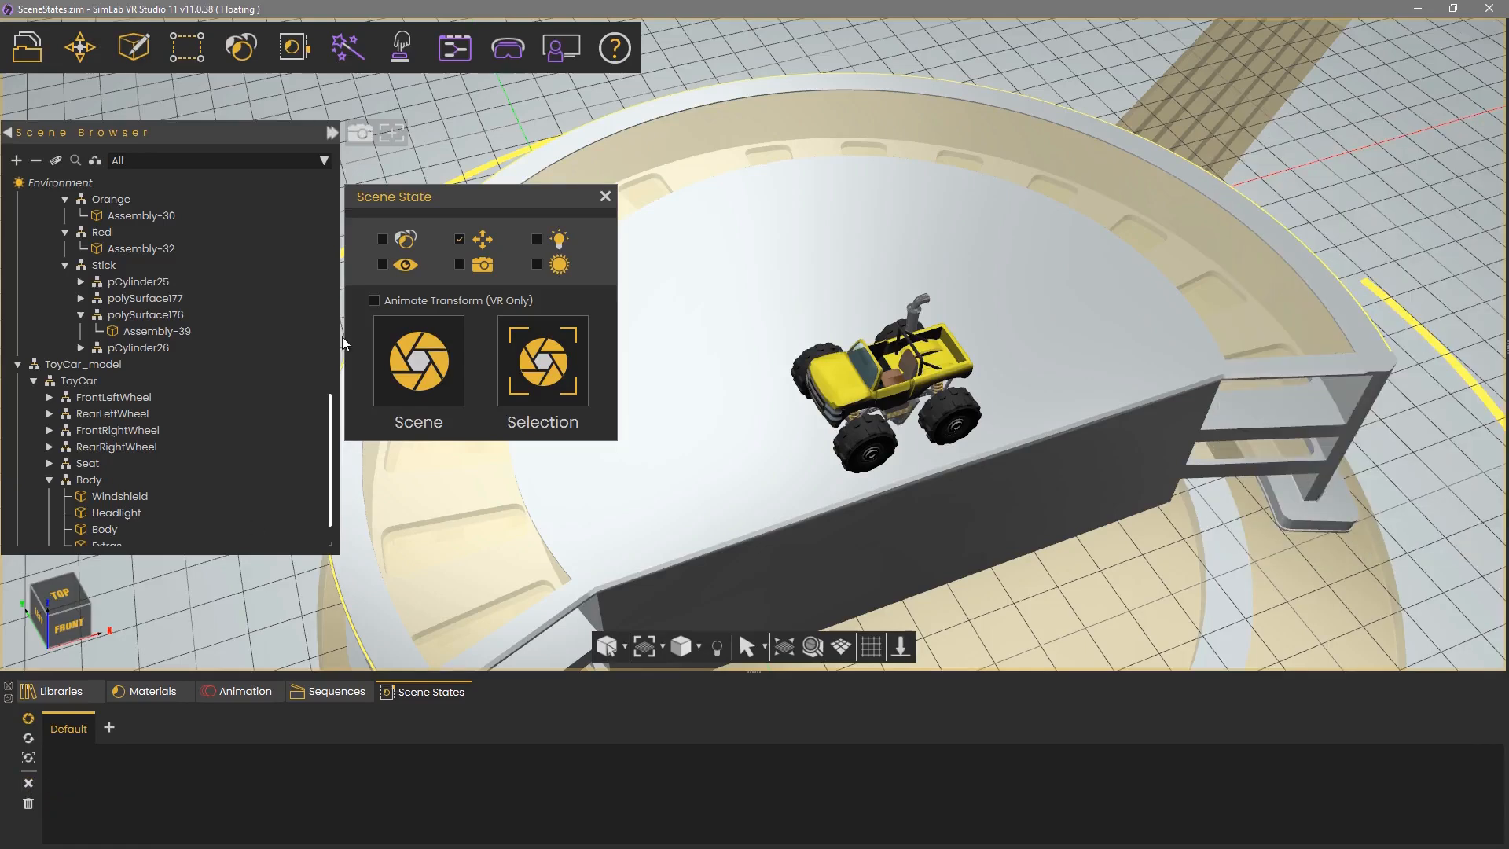
click(382, 240)
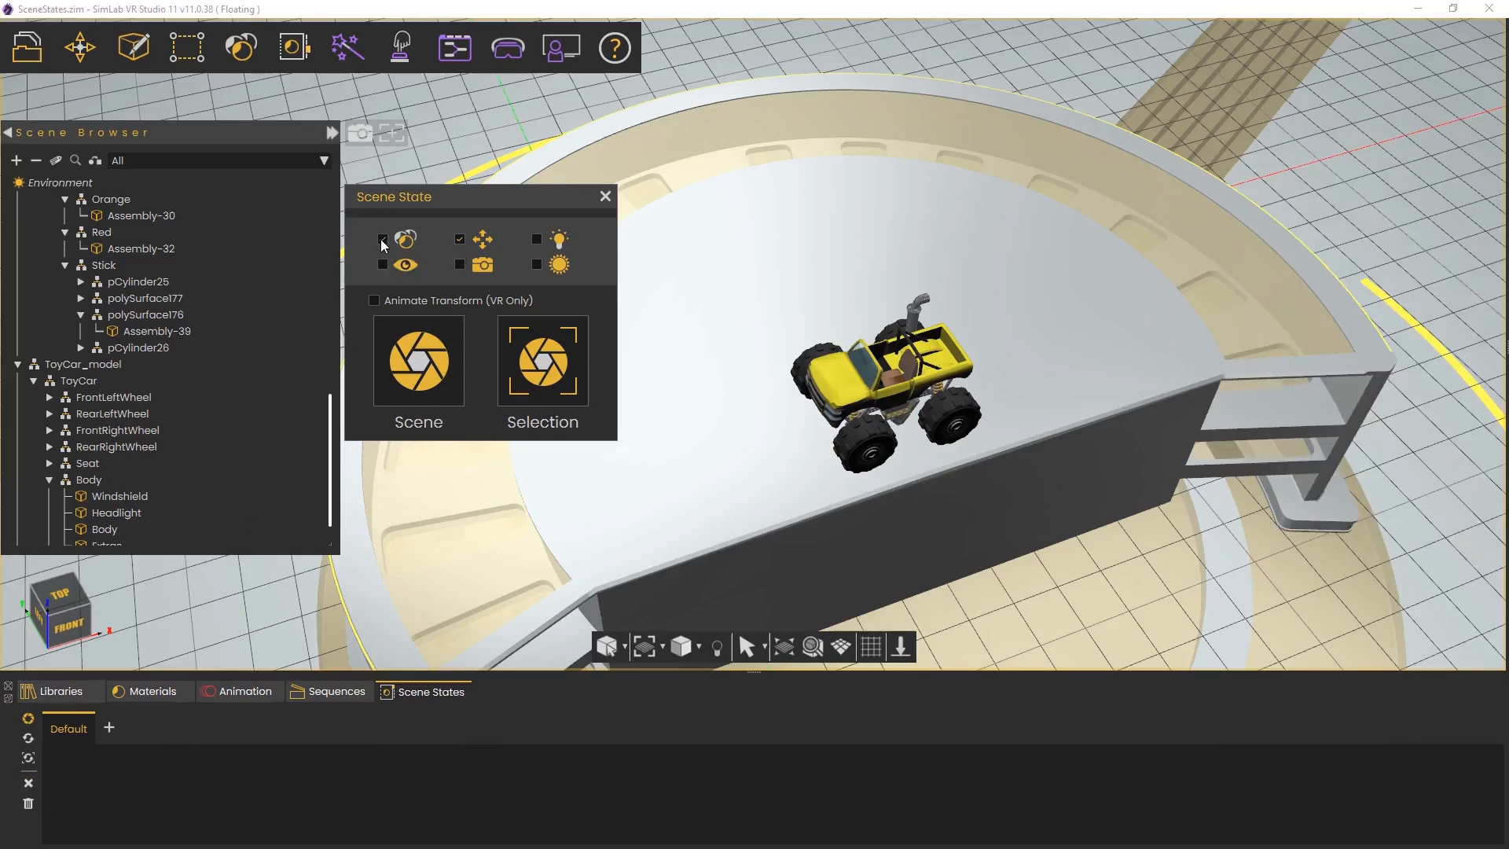
click(460, 241)
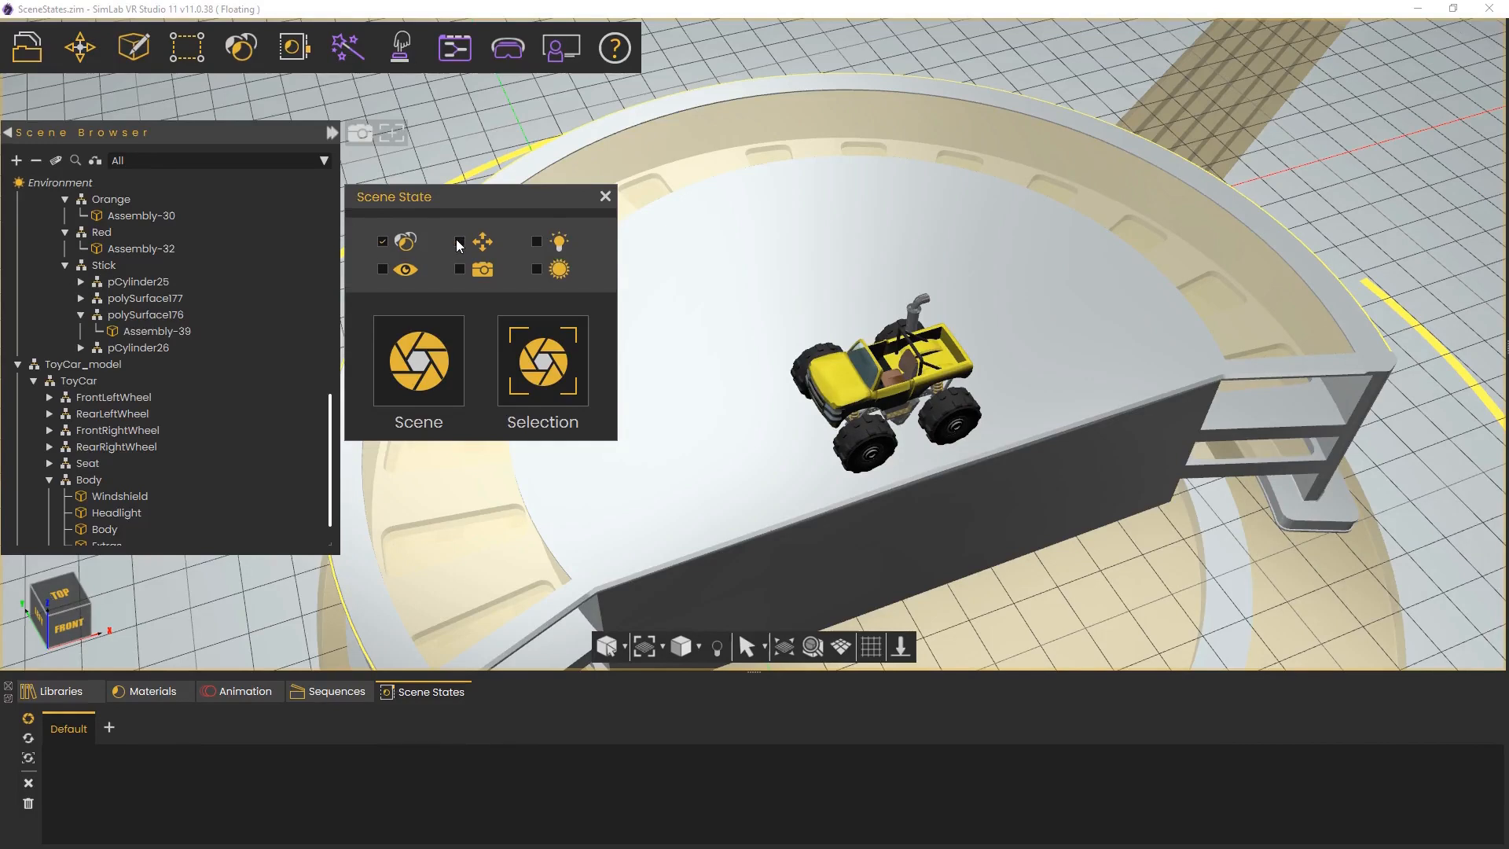
click(110, 364)
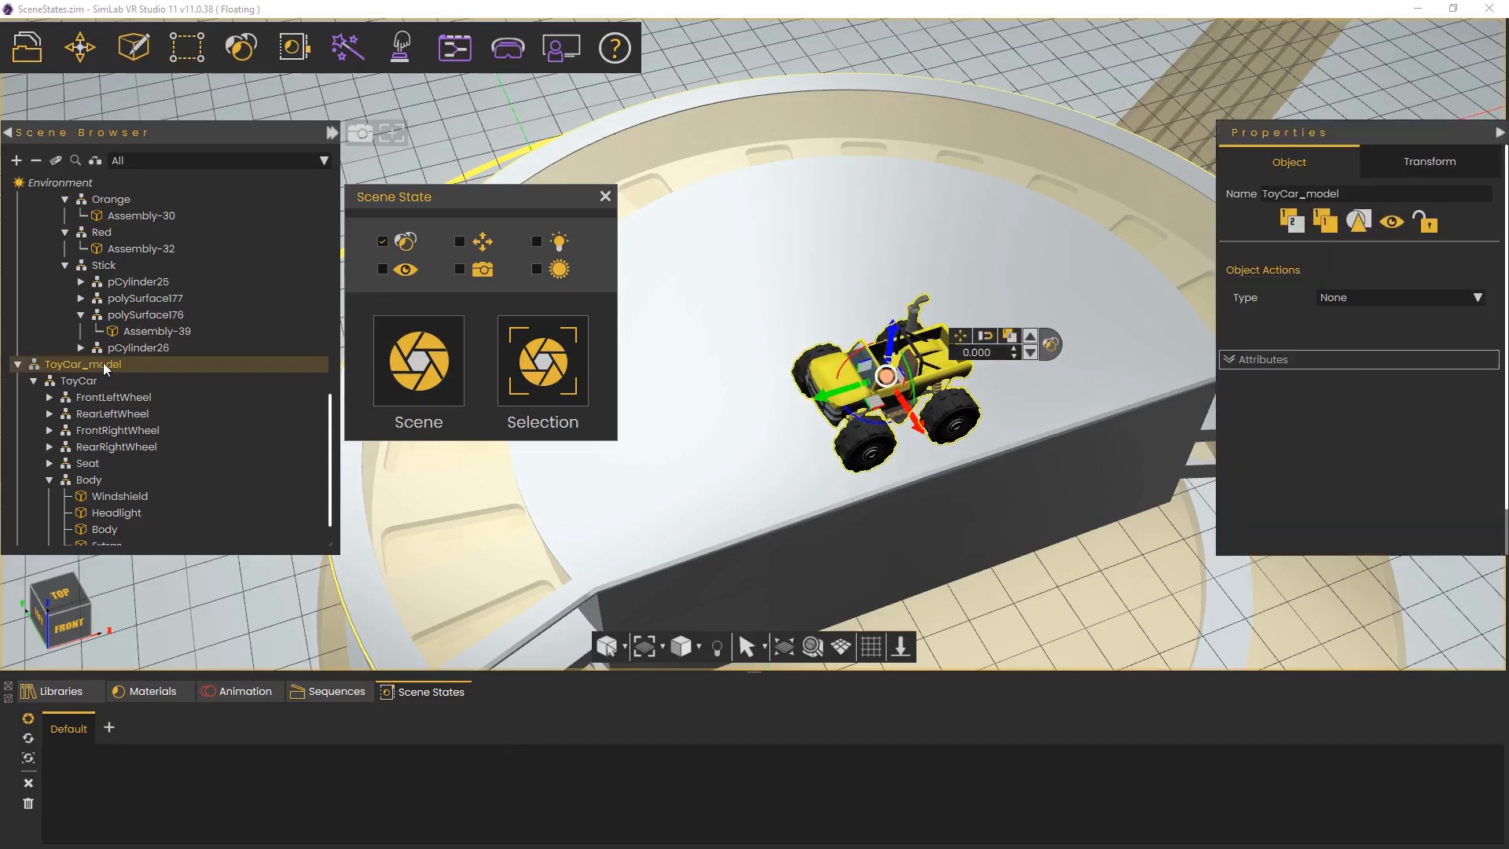
click(532, 372)
Change the material colour of the car's yellow Body part to blue, #3464ff.
click(825, 368)
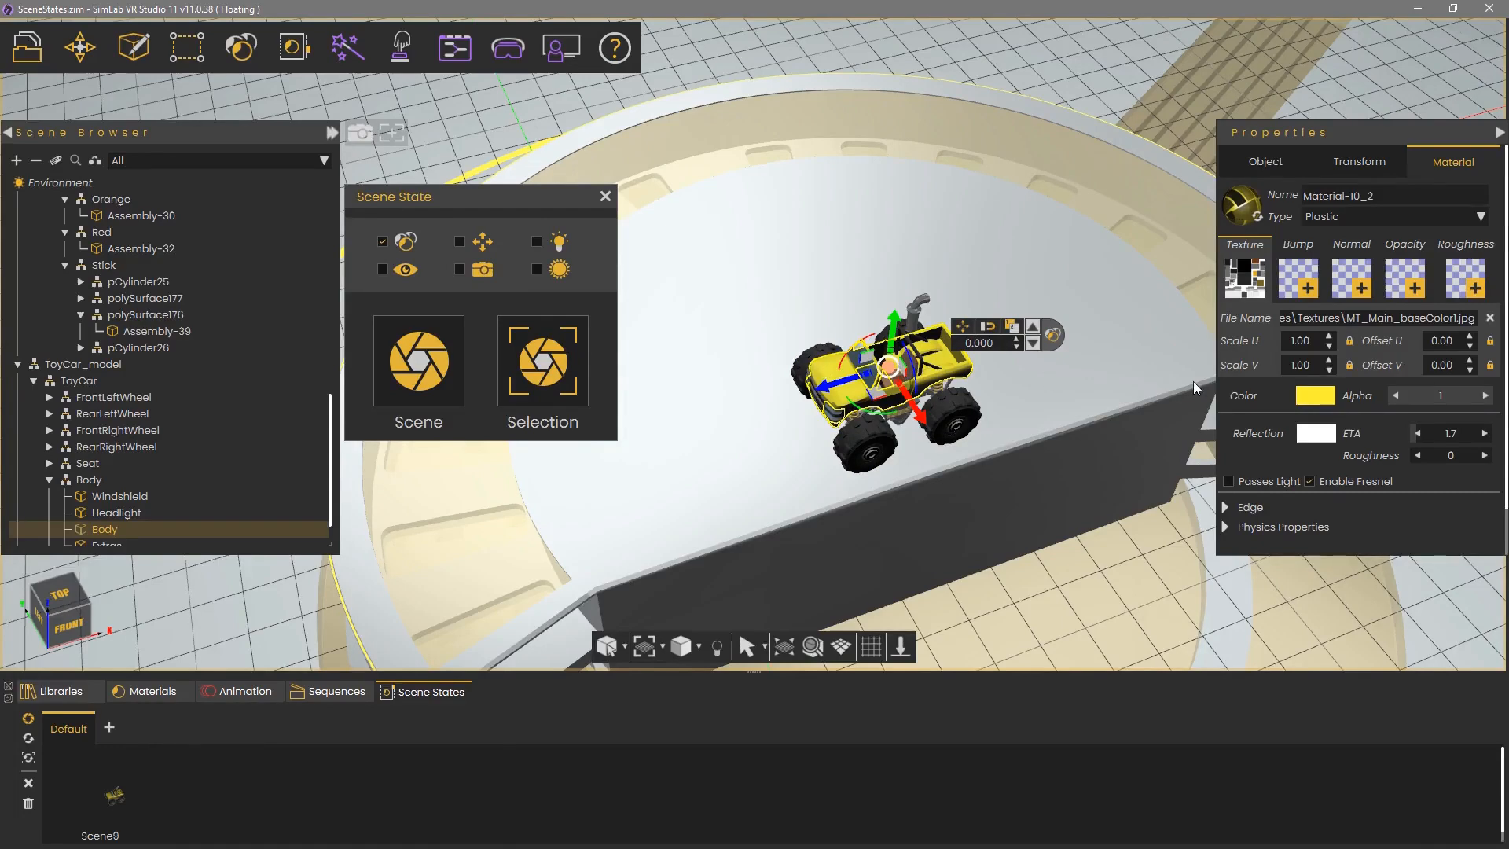
click(1326, 395)
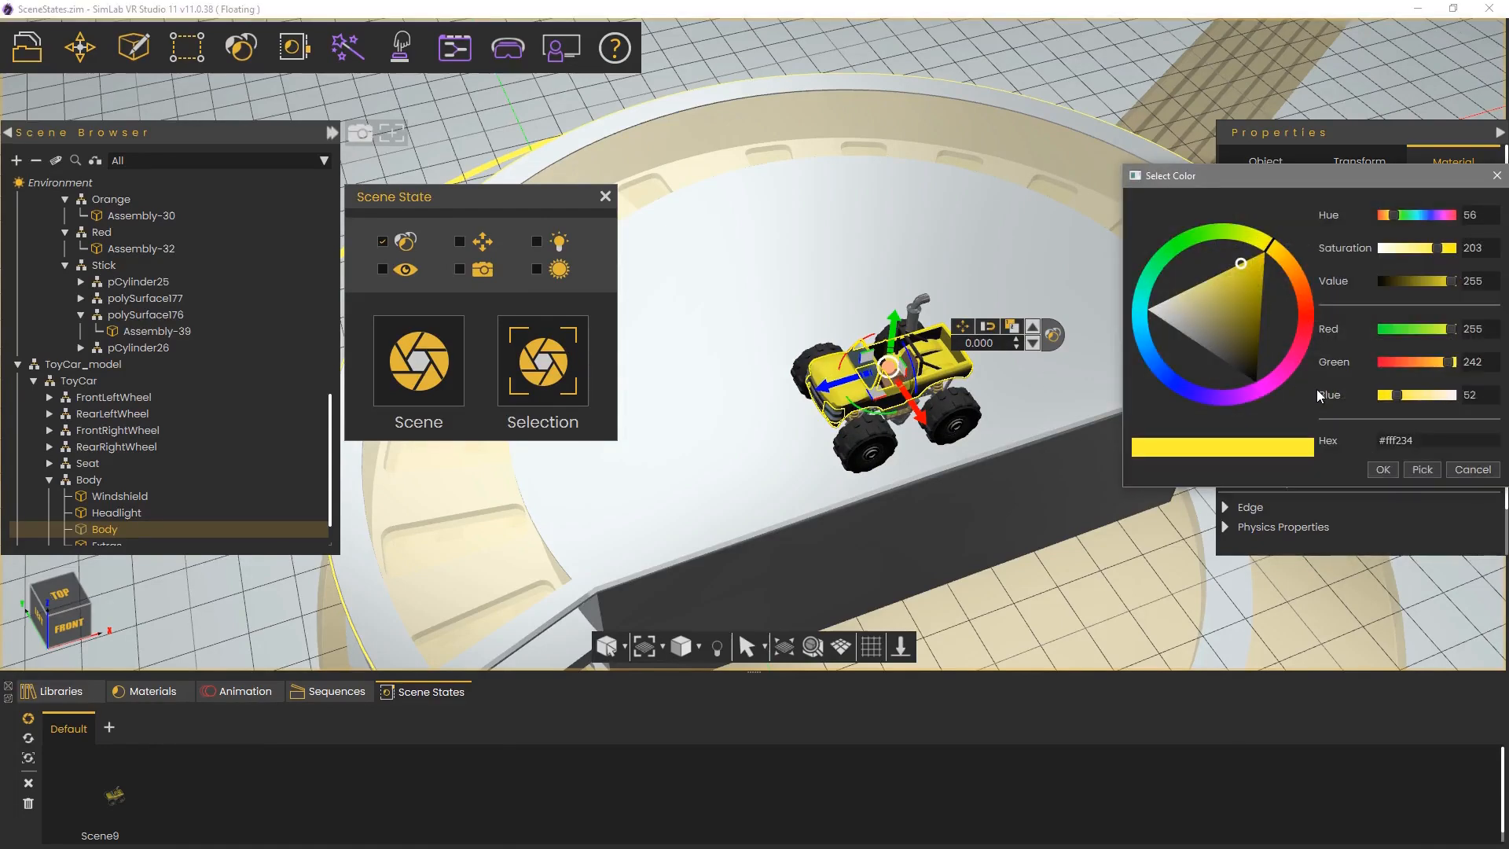
mouse_move(1245, 239)
mouse_down()
mouse_move(1207, 232)
mouse_move(1140, 299)
mouse_move(1178, 399)
mouse_up()
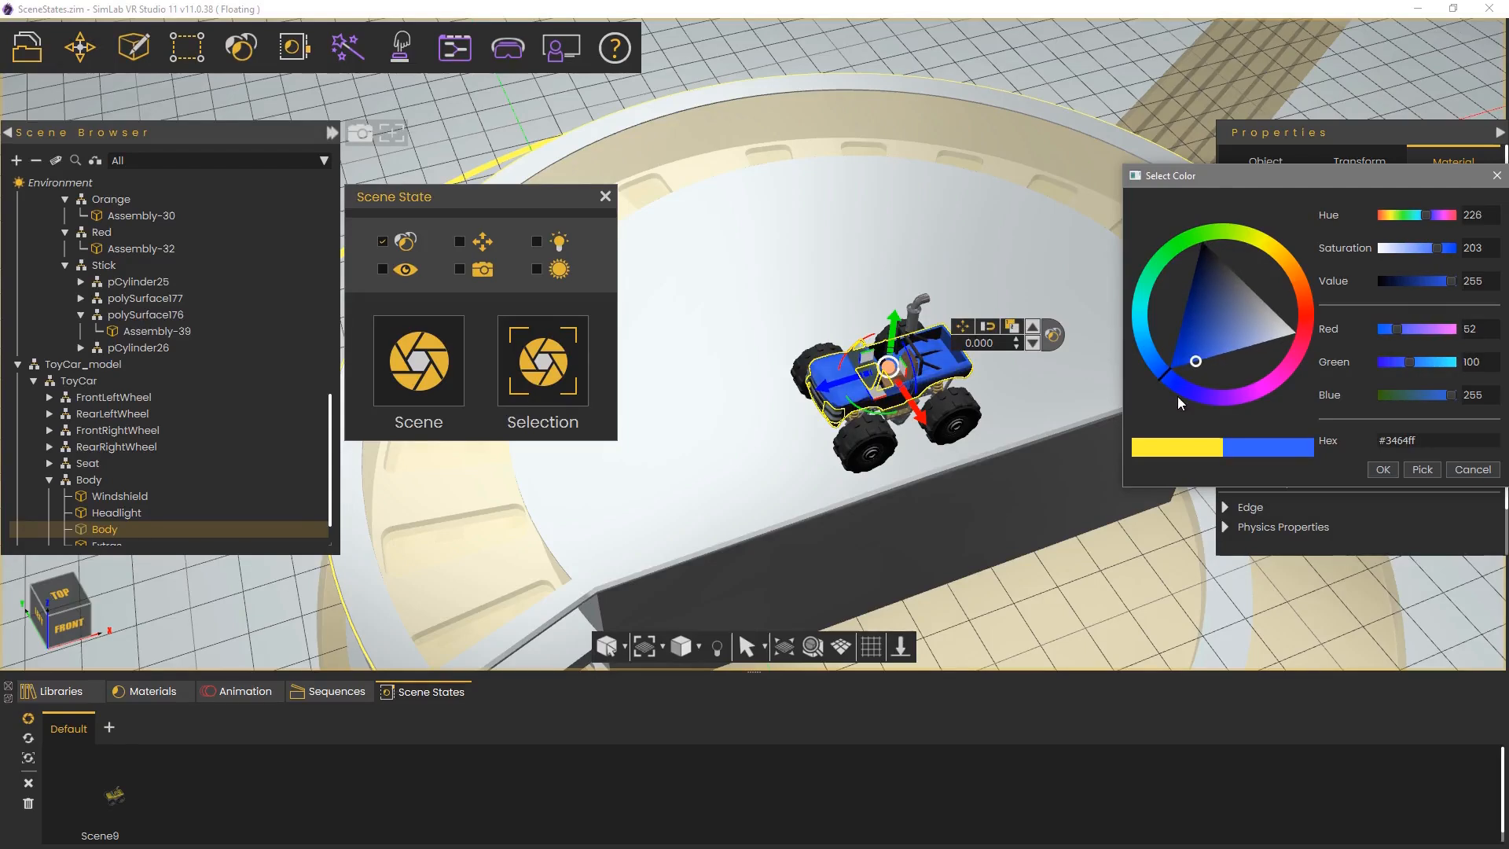
click(1379, 469)
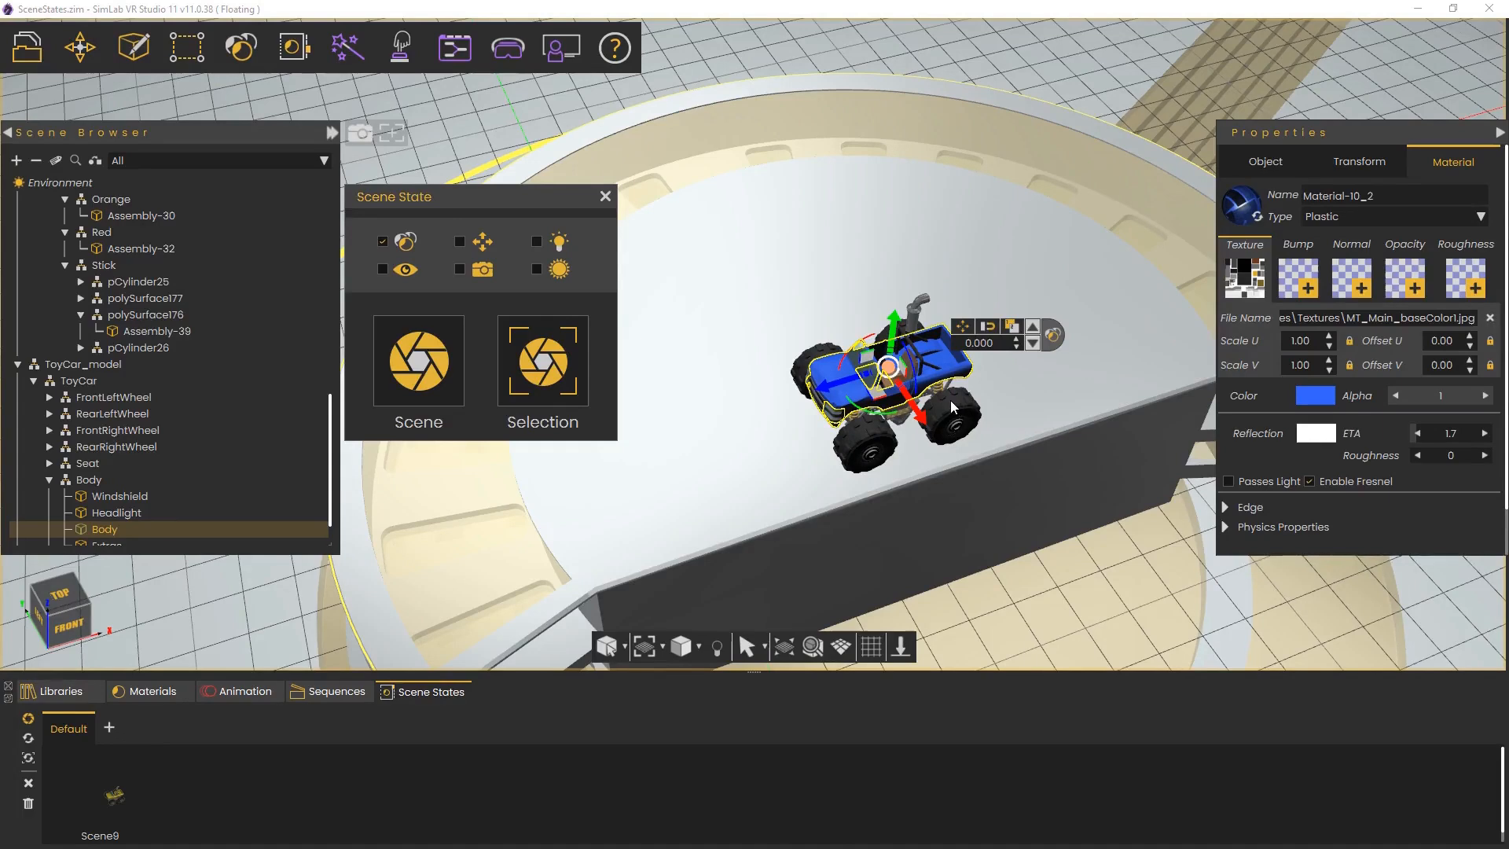
Inspect the wheel, frame and body materials, and capture a materials state of the whole ToyCar_model.
click(863, 437)
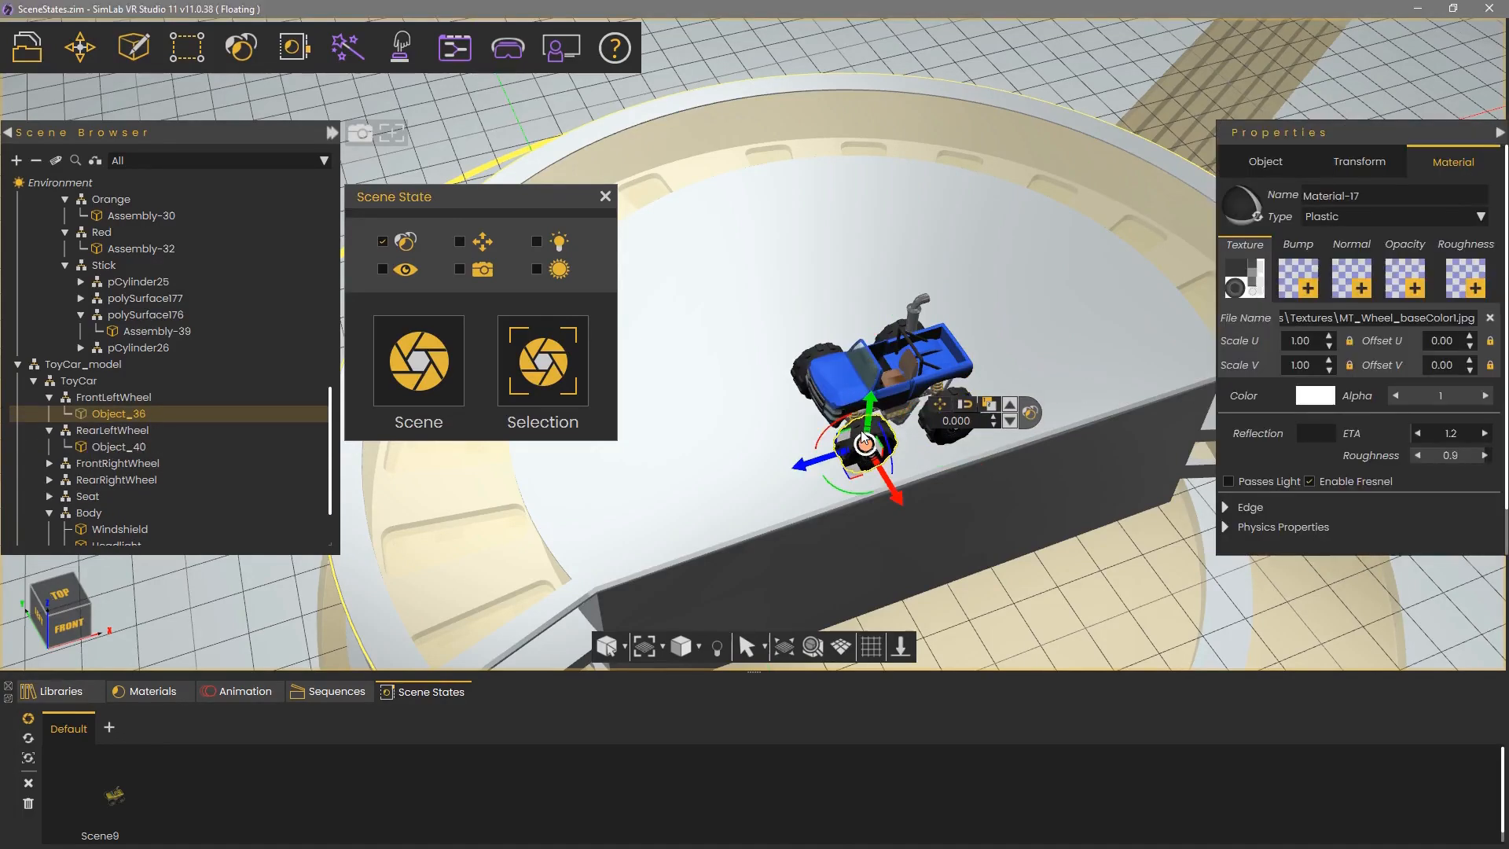
click(916, 319)
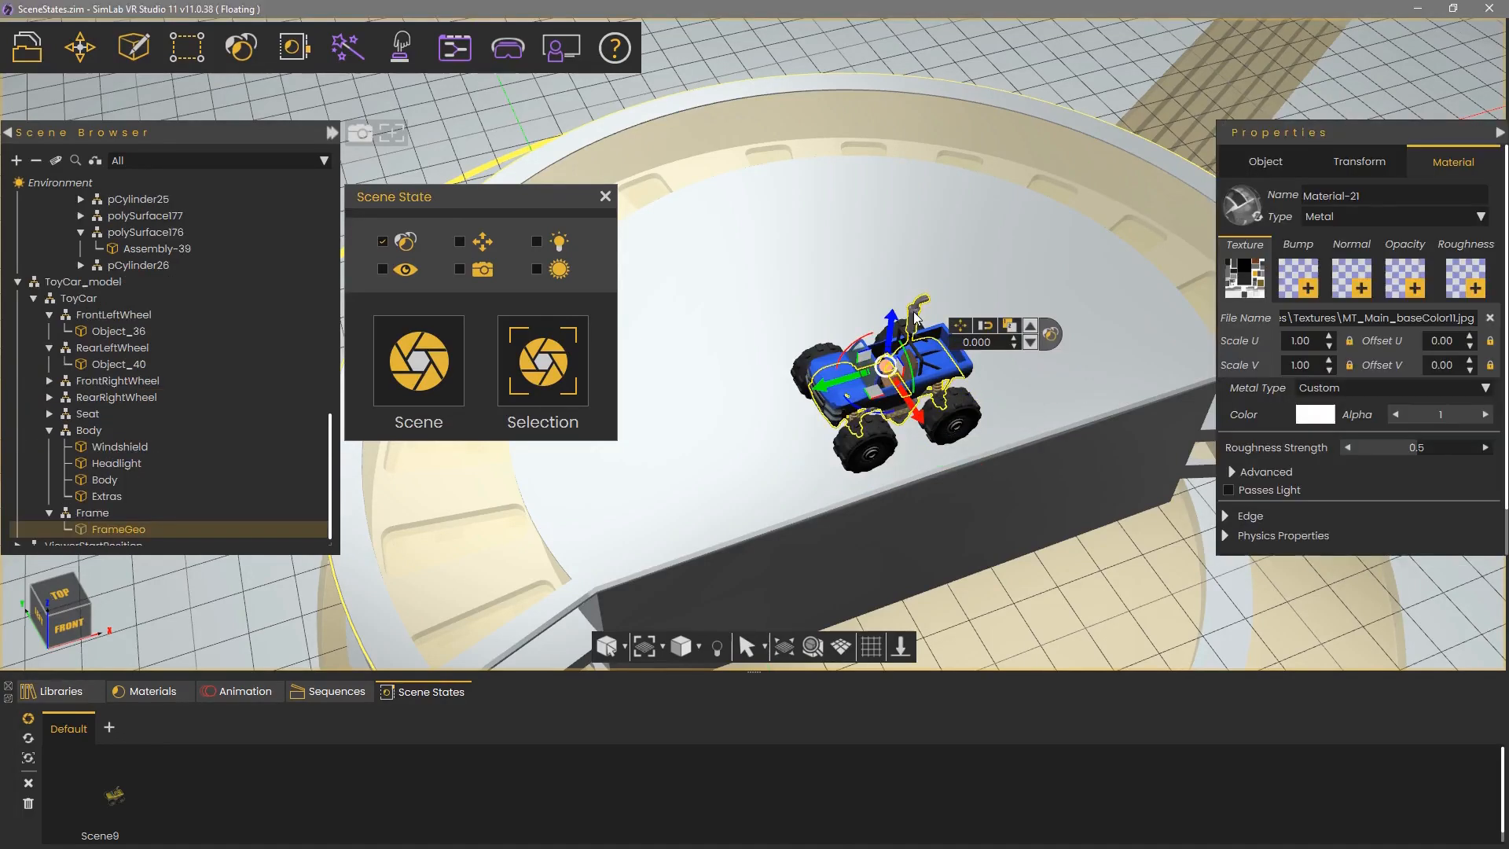
click(839, 407)
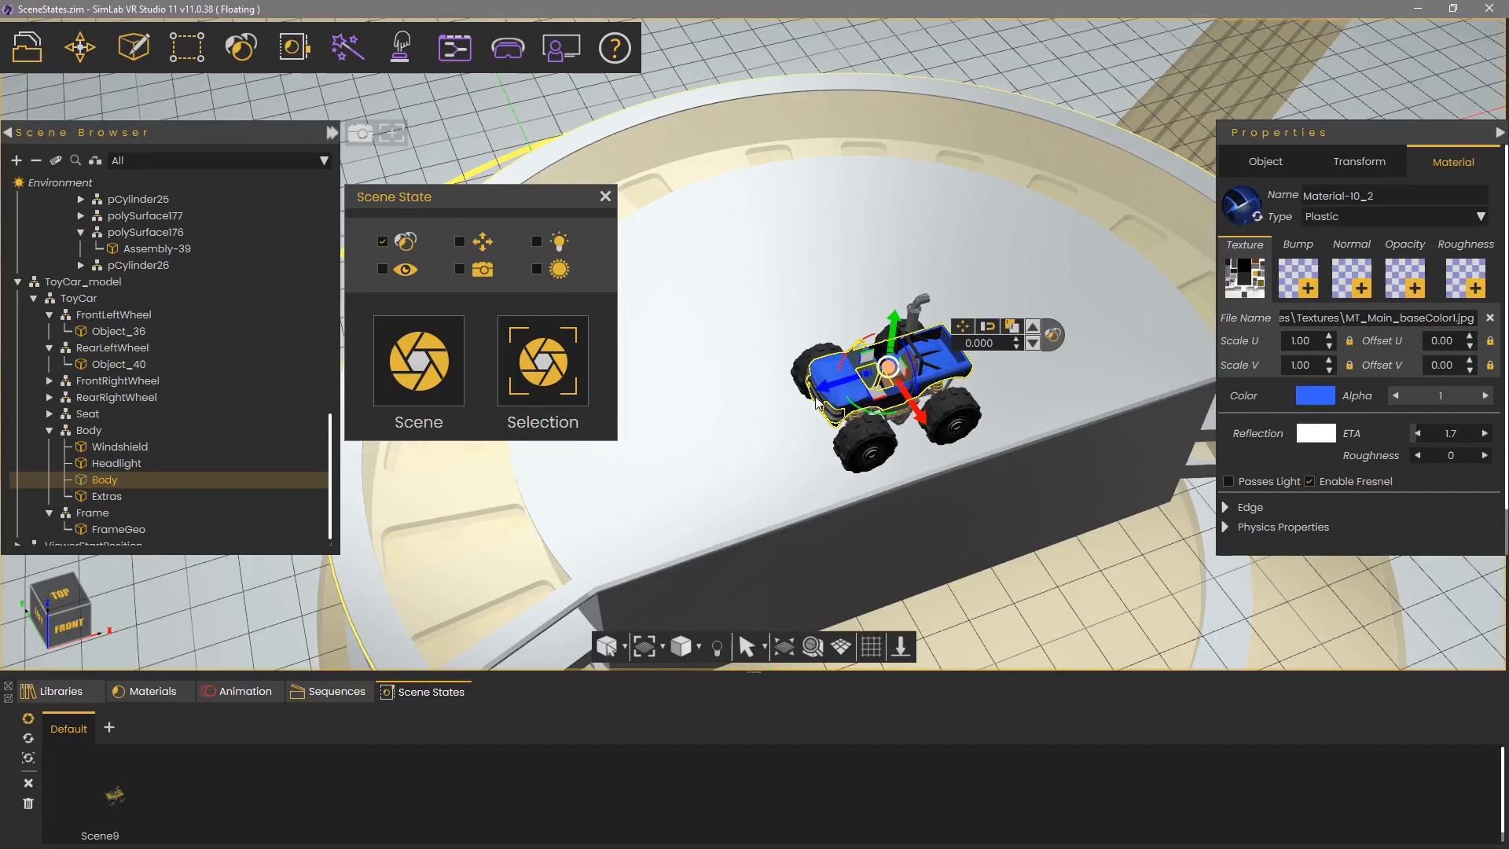
click(82, 282)
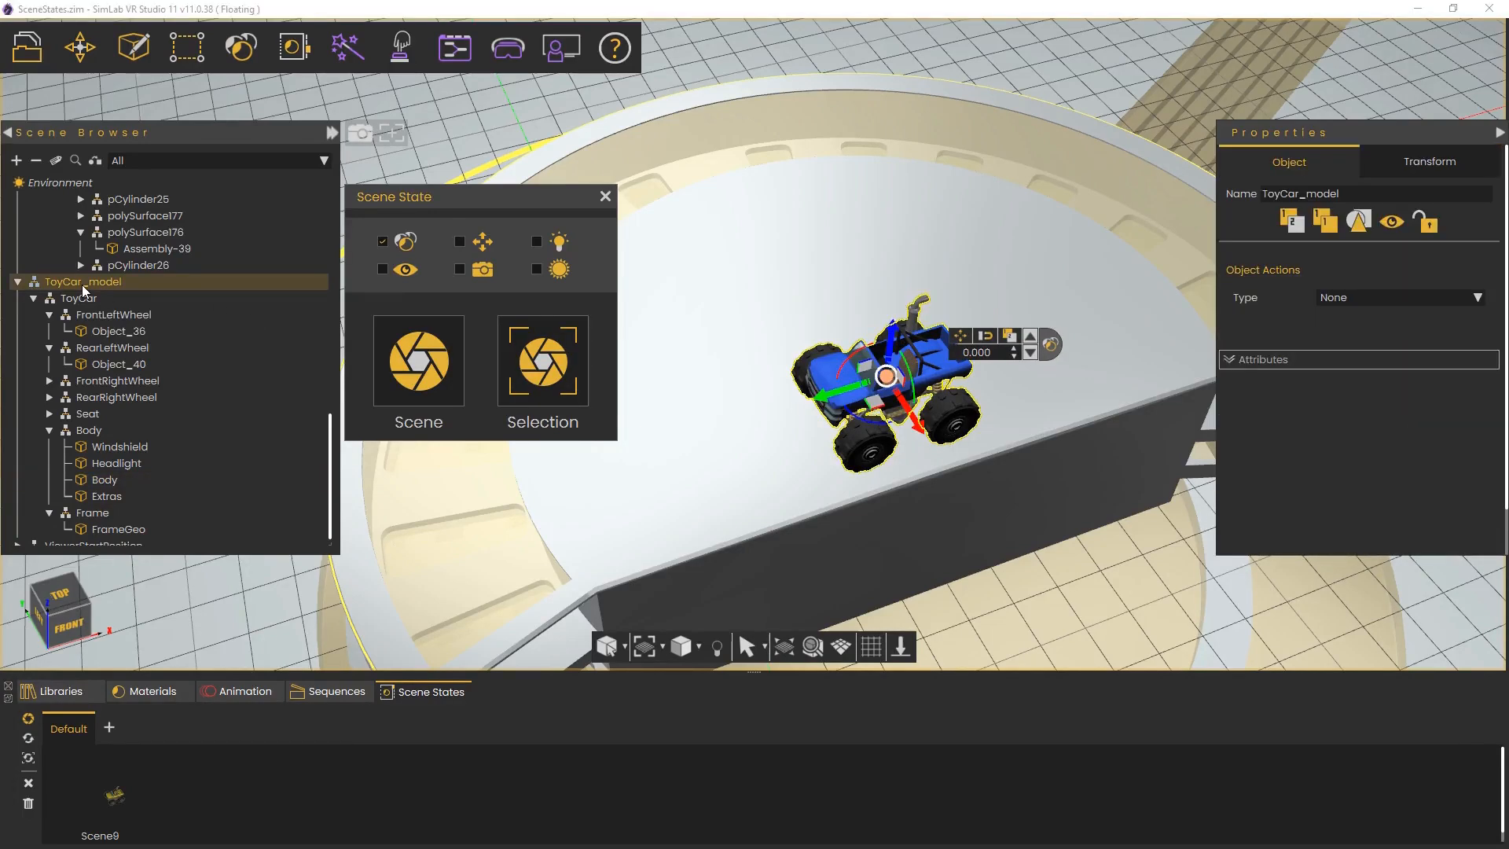
click(585, 351)
Examine the Available Colors swatches on The Wasp control panel and return to the toy car.
middle_drag(1084, 535, 907, 347)
scroll(965, 410, down, 3)
middle_drag(965, 410, 829, 299)
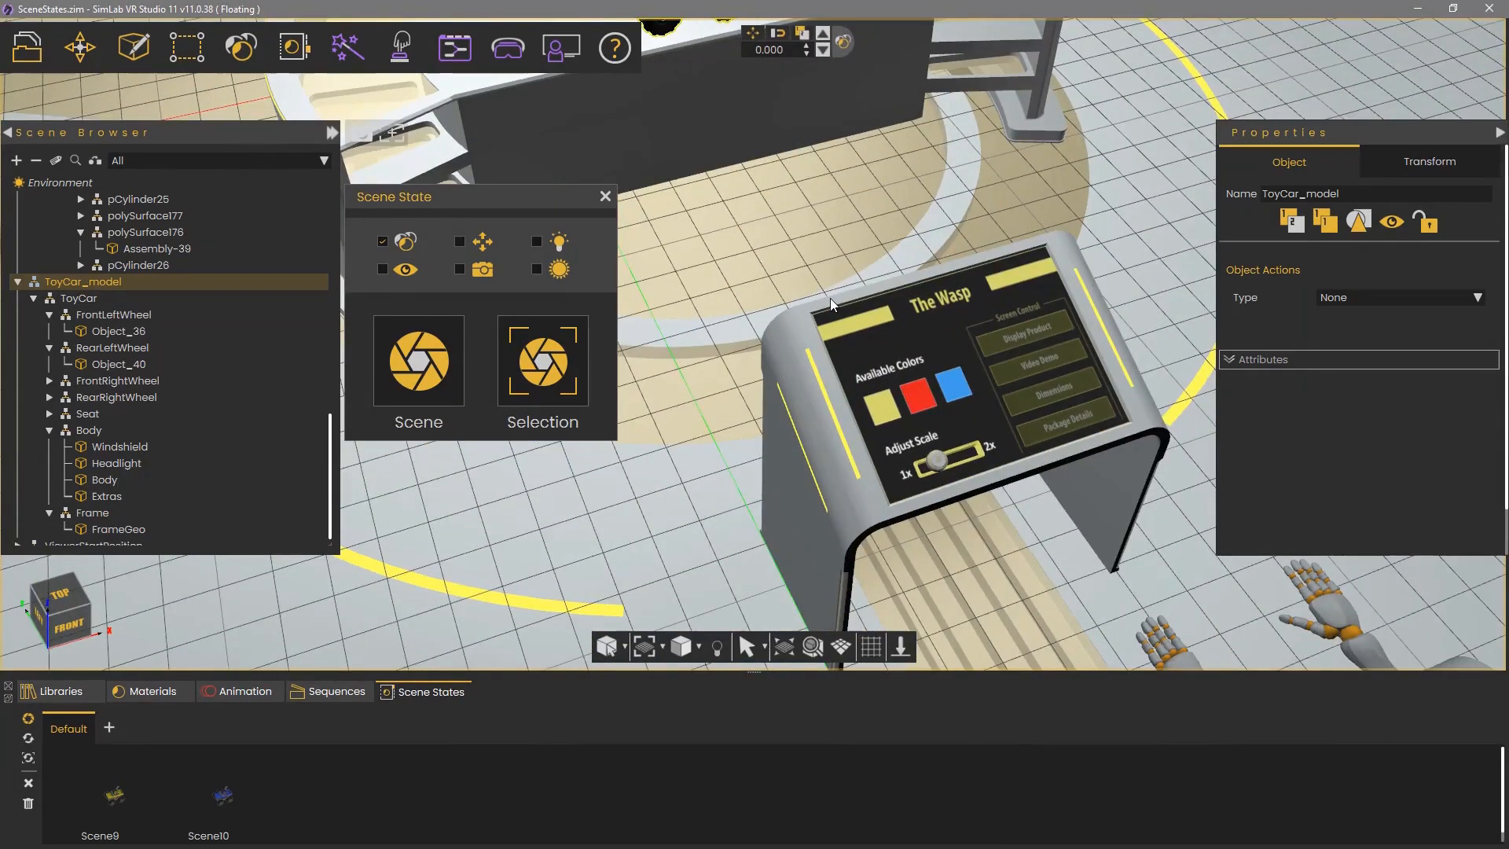
scroll(829, 298, up, 2)
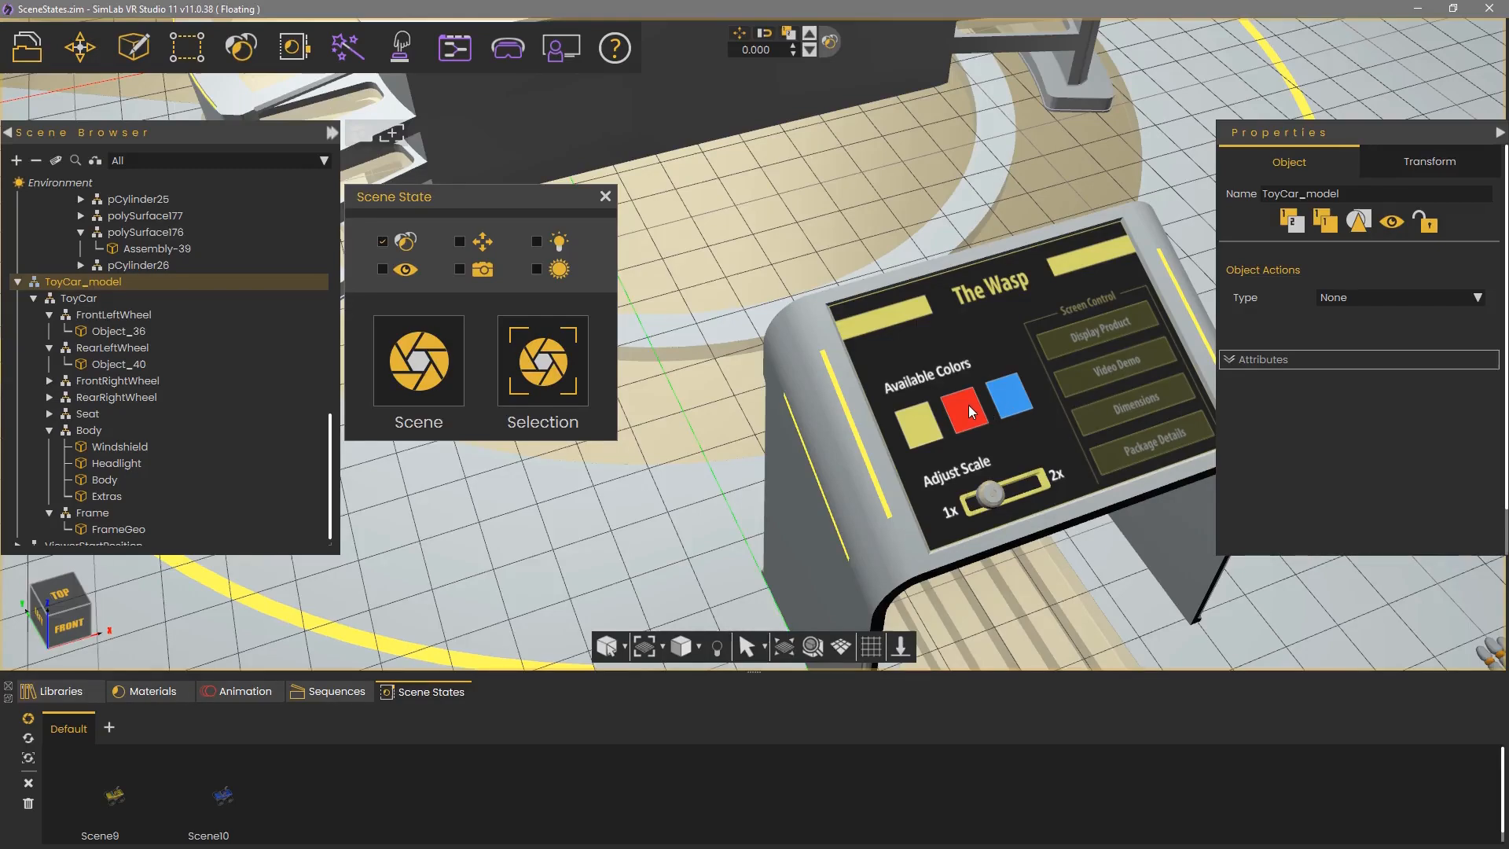
scroll(827, 239, down, 3)
middle_drag(827, 238, 941, 474)
scroll(747, 317, up, 3)
middle_drag(870, 284, 1006, 477)
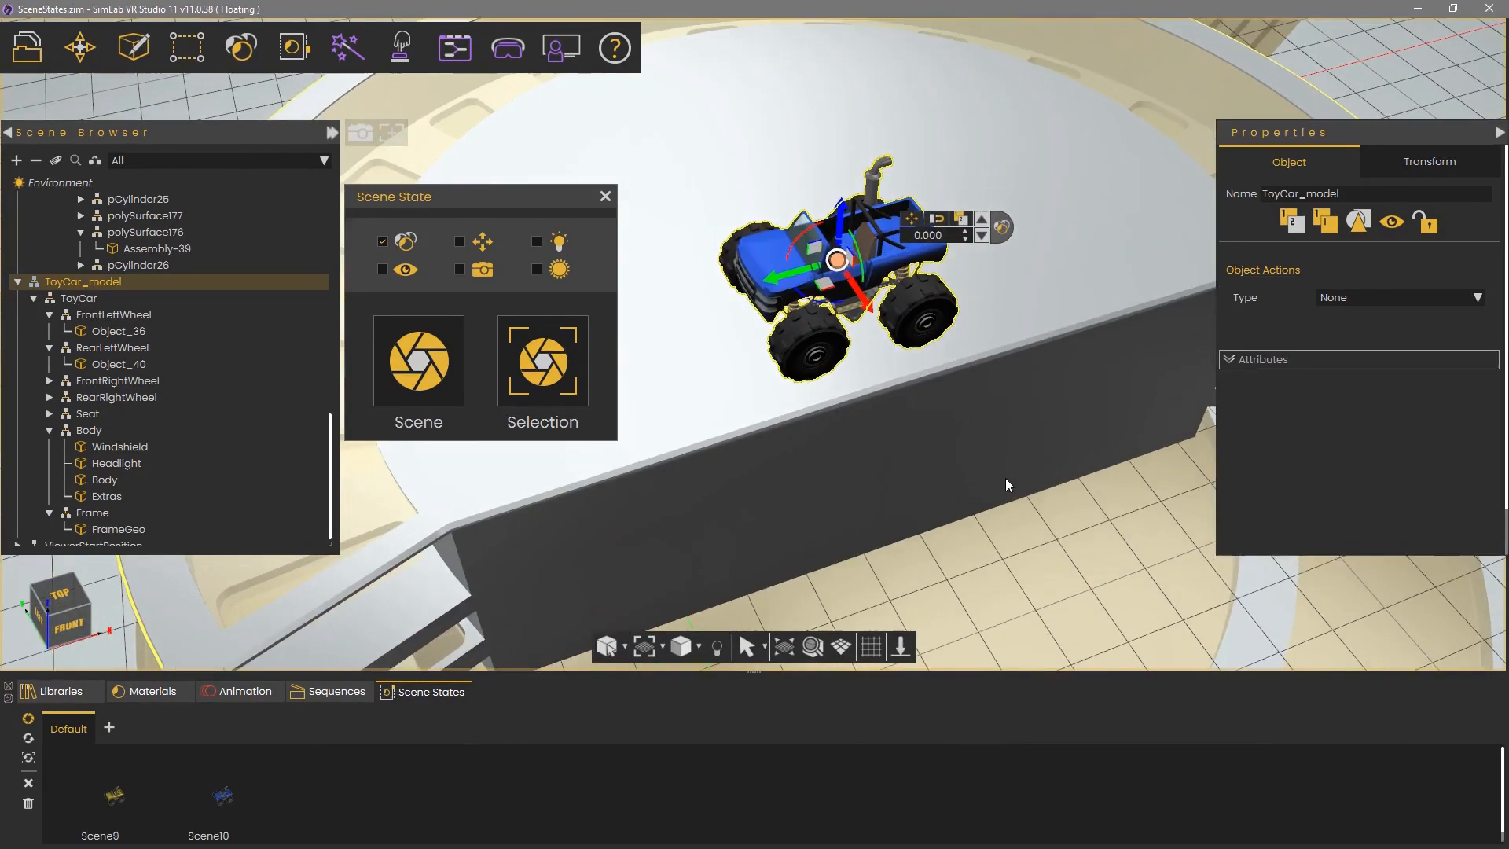
Change the material colour of the car's Body part to red, #ce2919.
scroll(1006, 477, up, 2)
click(776, 278)
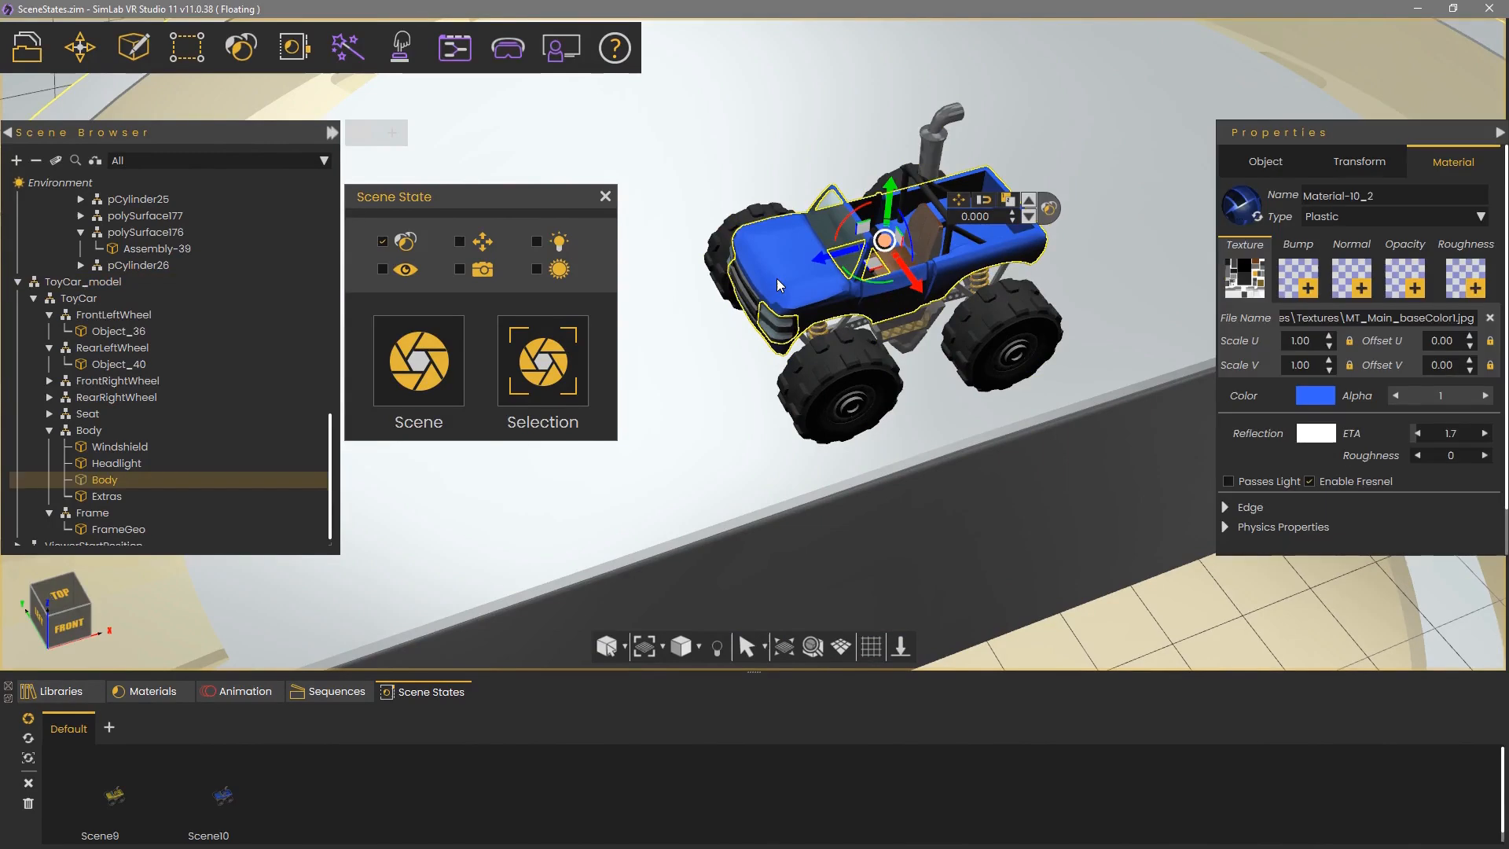
click(1309, 395)
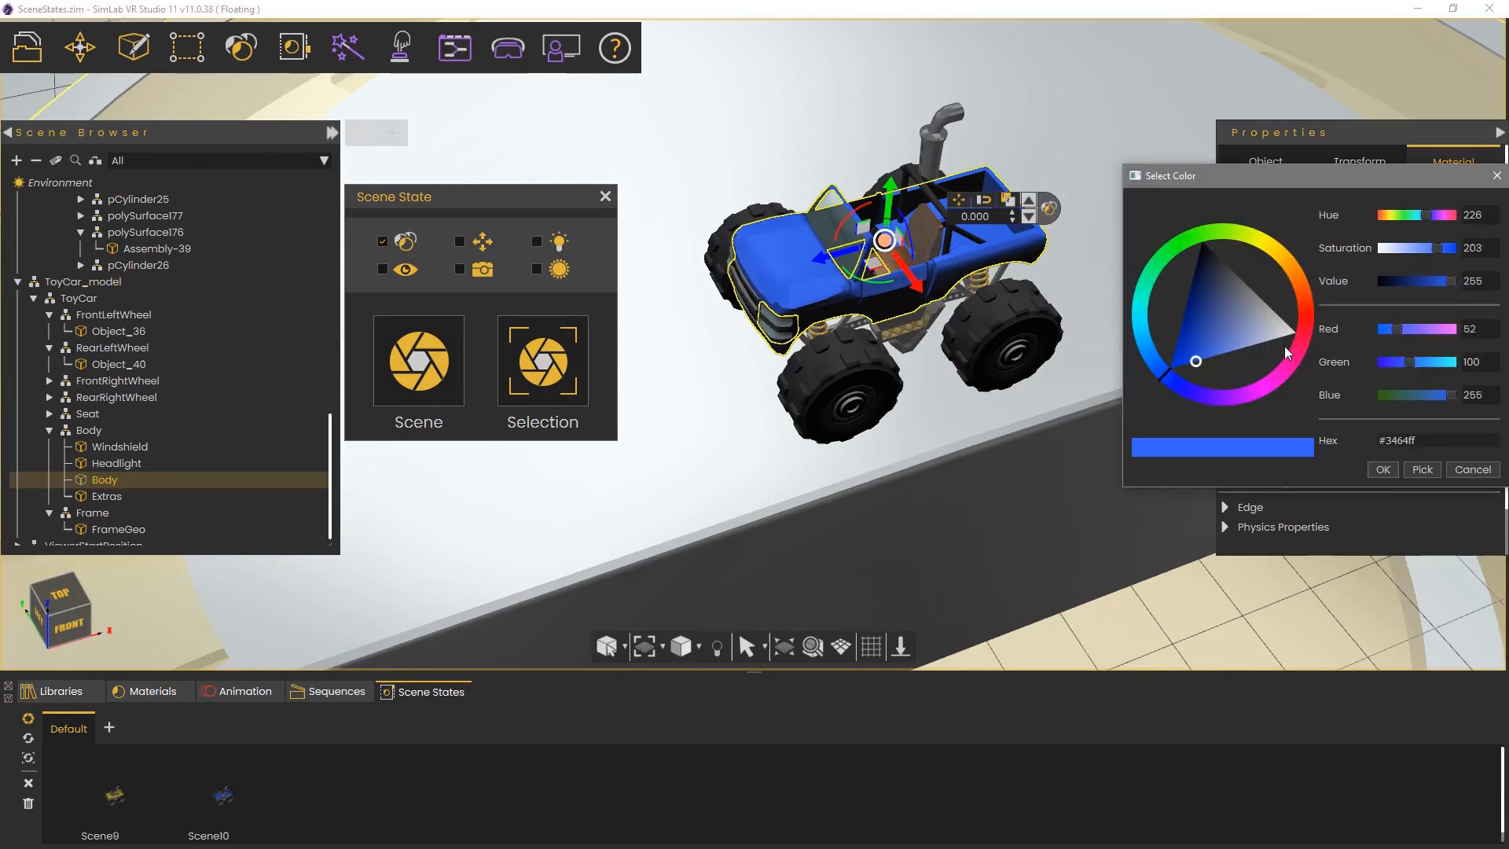
mouse_move(1171, 384)
mouse_down()
mouse_move(1236, 401)
mouse_move(1316, 310)
mouse_move(1267, 319)
mouse_up()
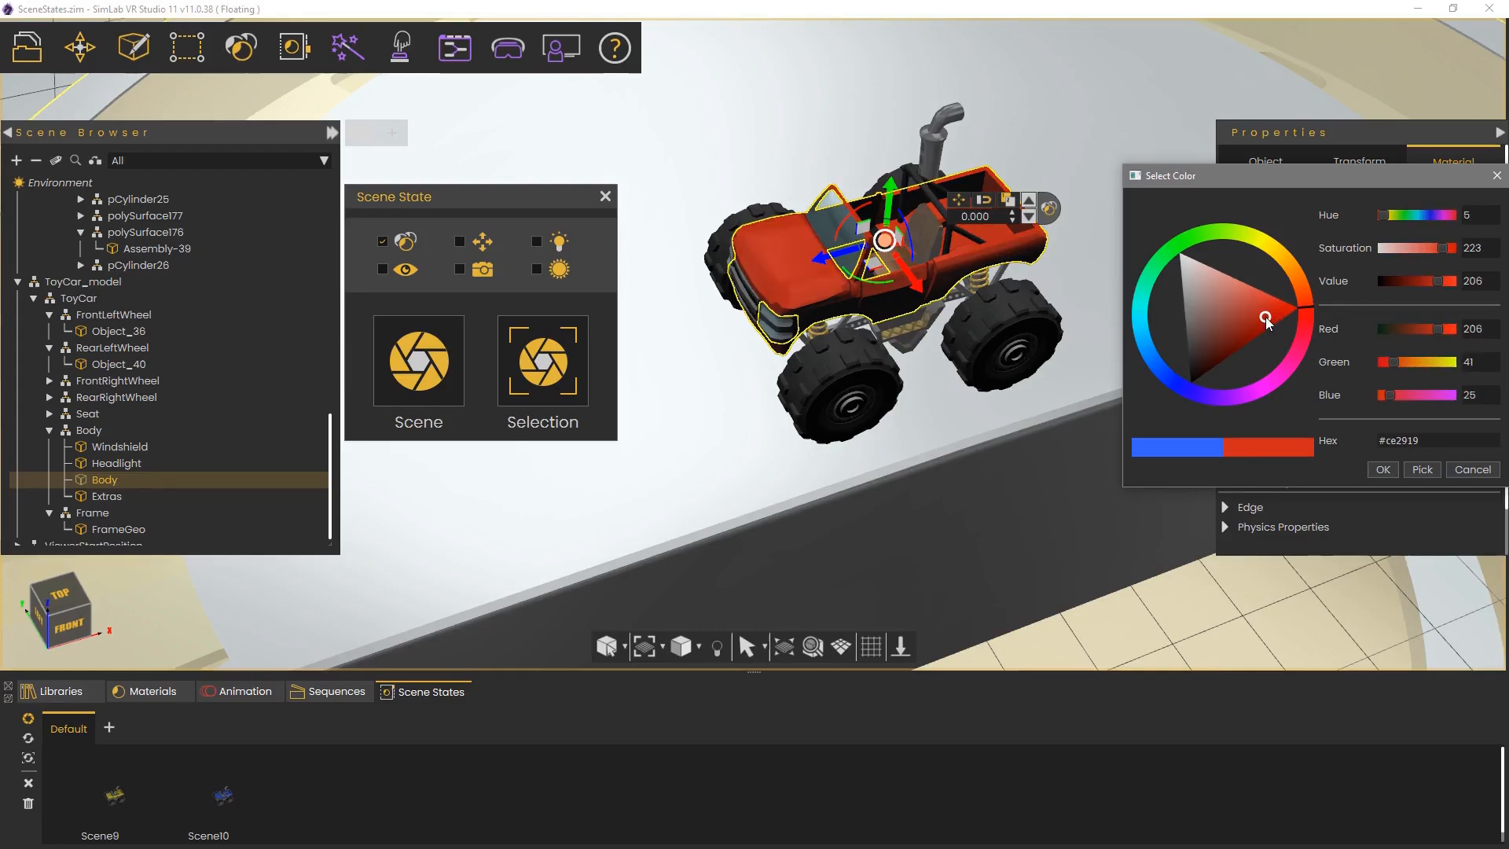
click(1383, 470)
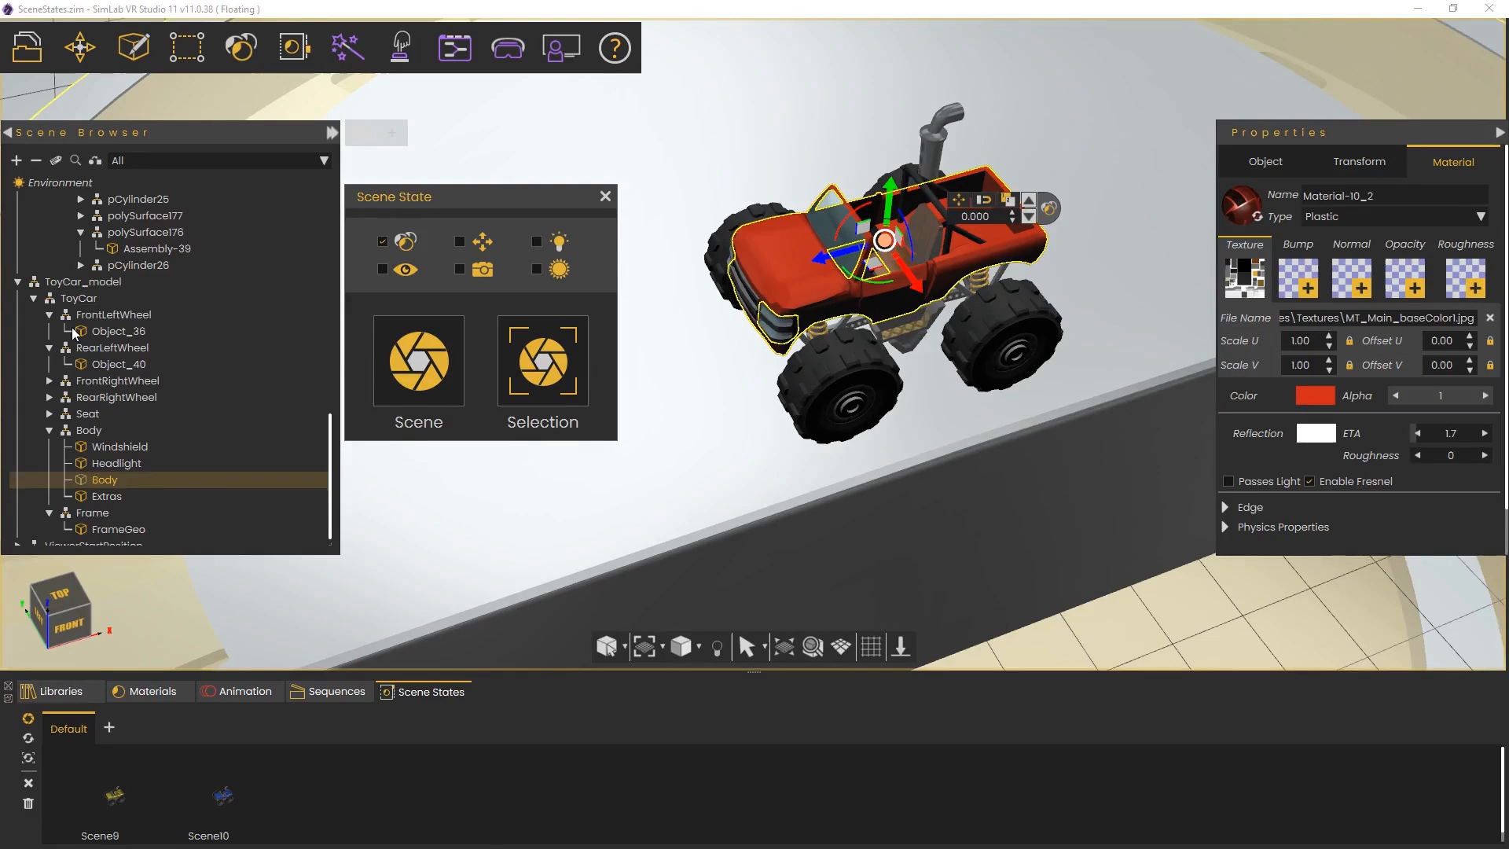
Capture a materials state of the whole ToyCar_model with its red body and finish capturing scene states.
click(59, 283)
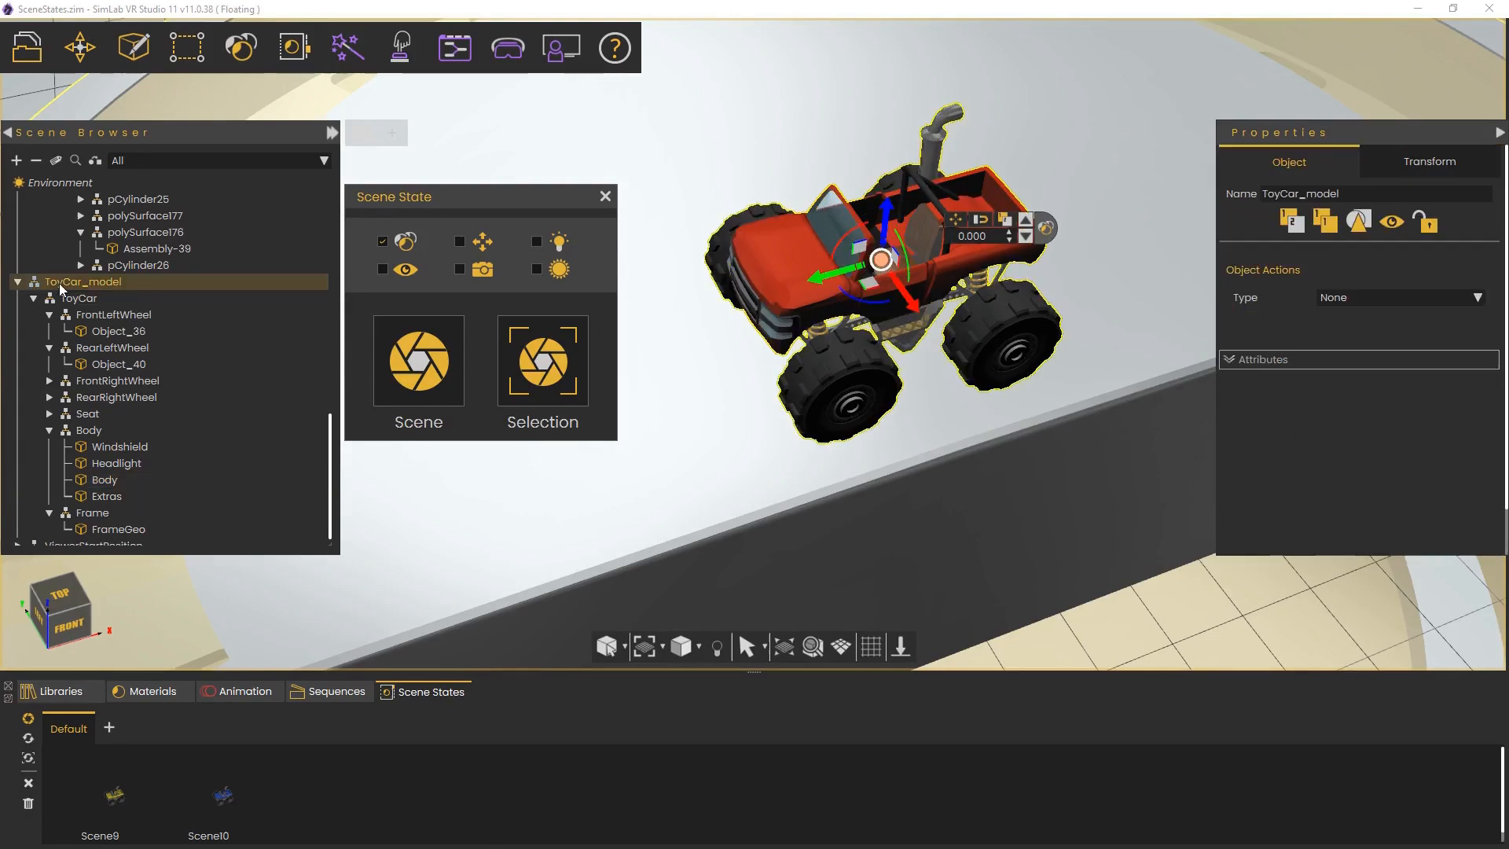
click(563, 355)
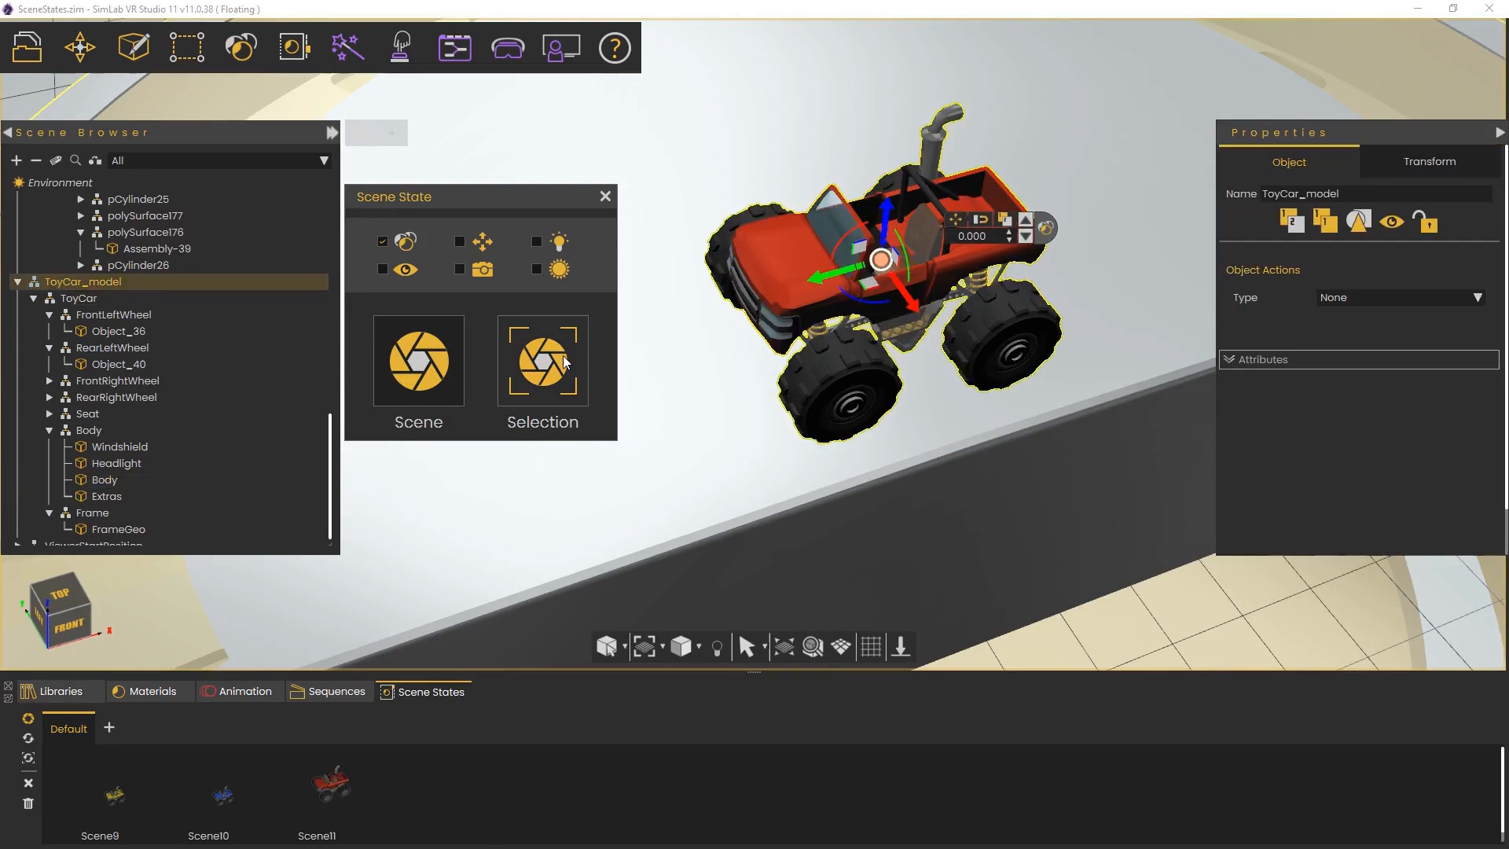
click(605, 197)
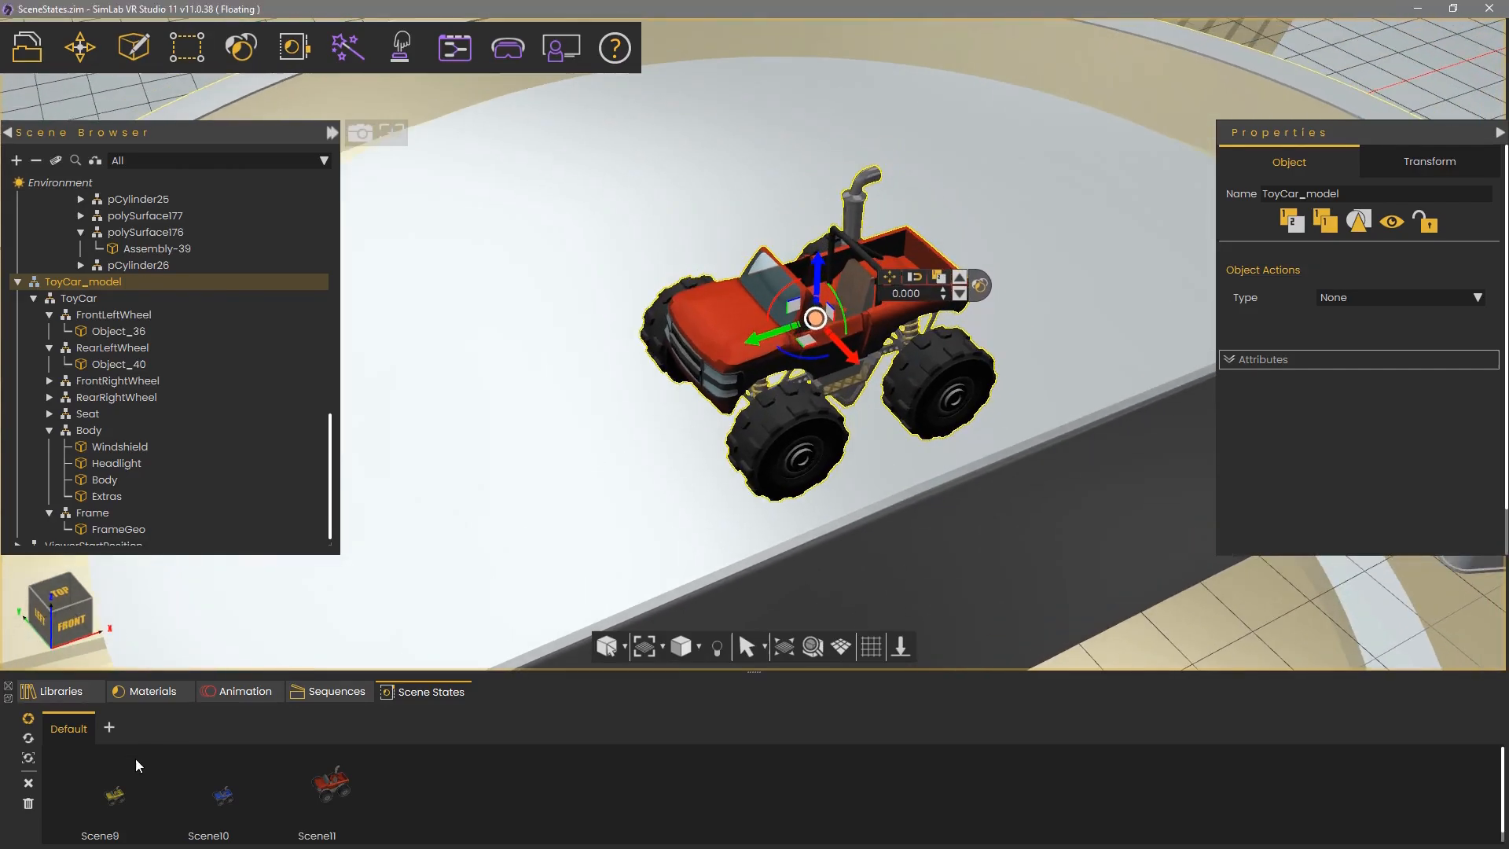
Compare the captured car colours by applying Scene9, Scene10 and Scene11 in turn.
click(109, 804)
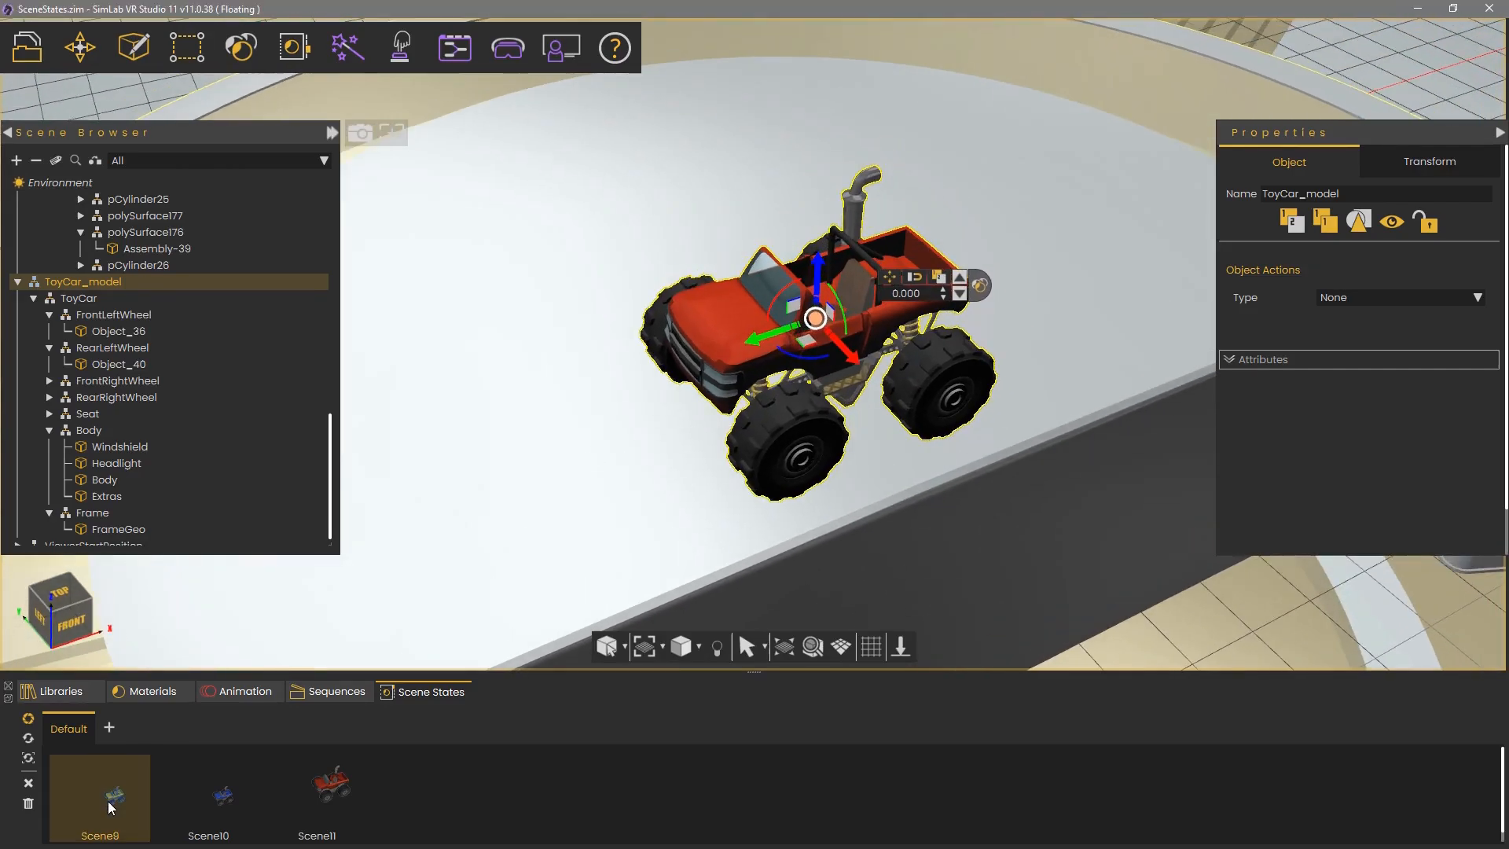
click(204, 798)
click(317, 793)
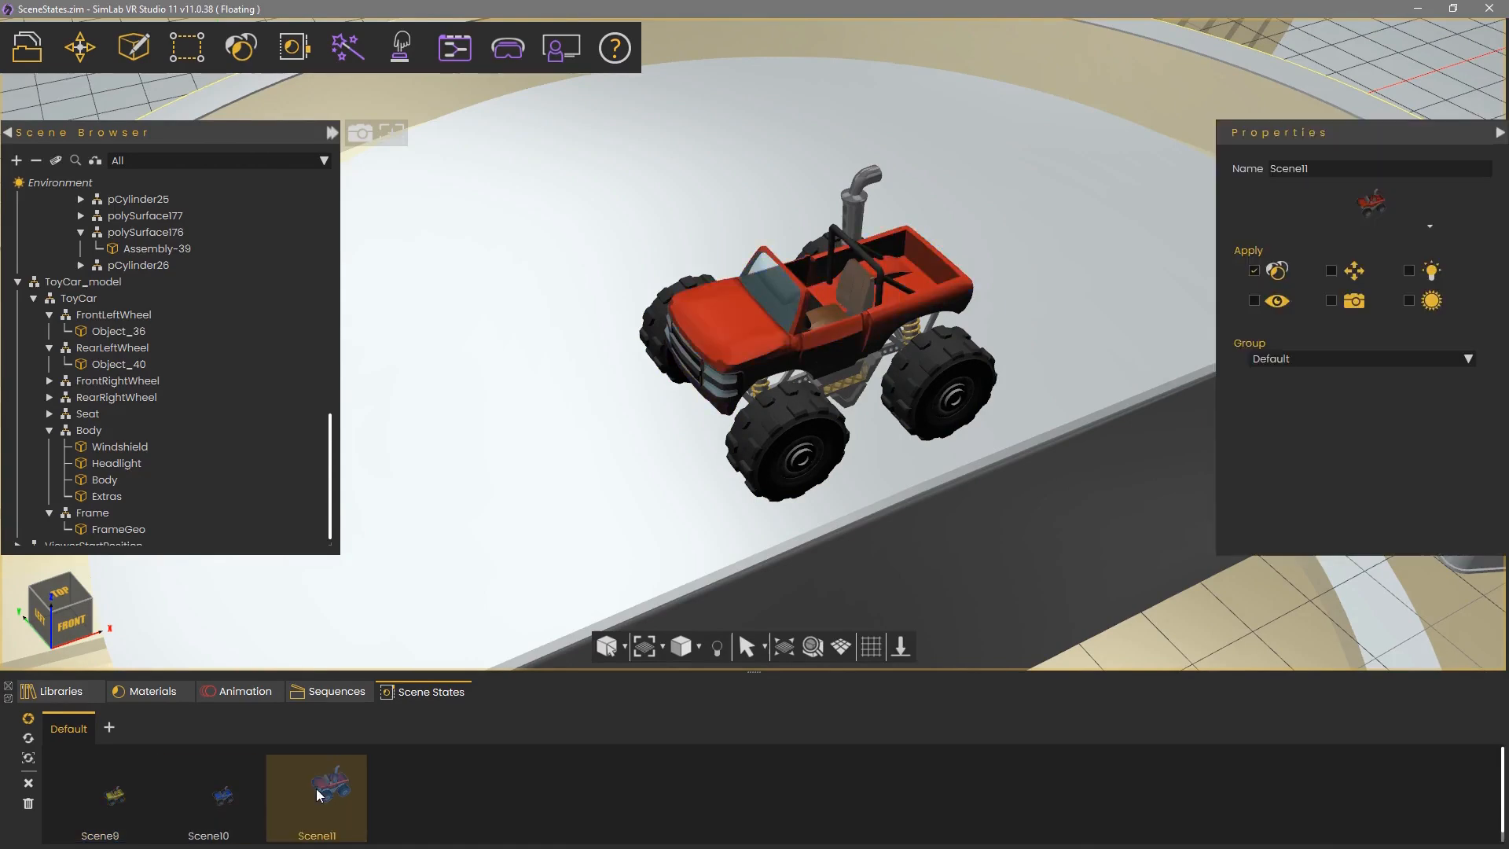
Apply the Scene9 state and rename it Yellow.
click(93, 797)
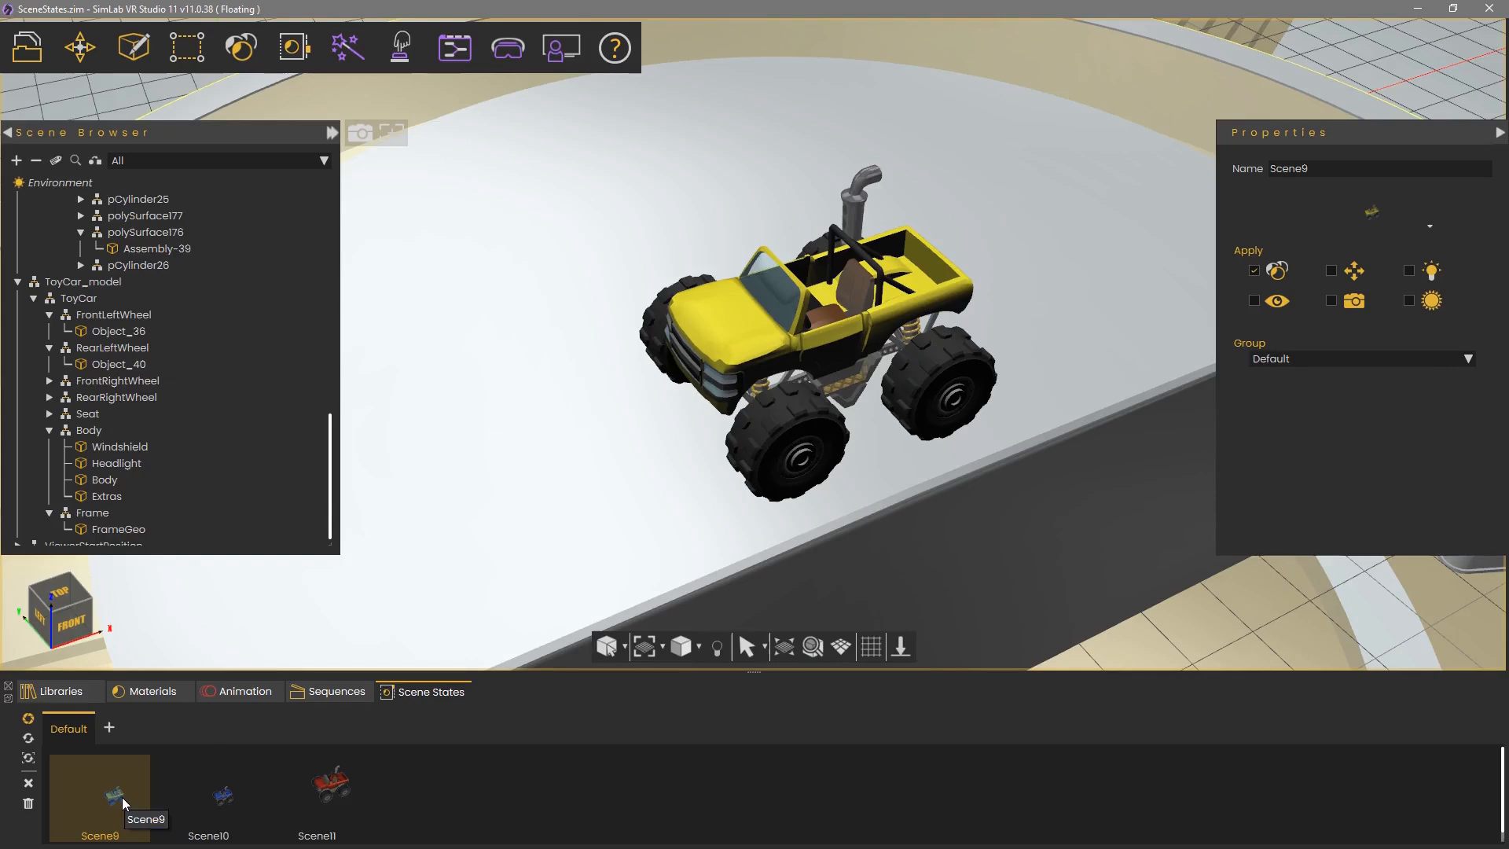
double_click(1343, 172)
text(Y)
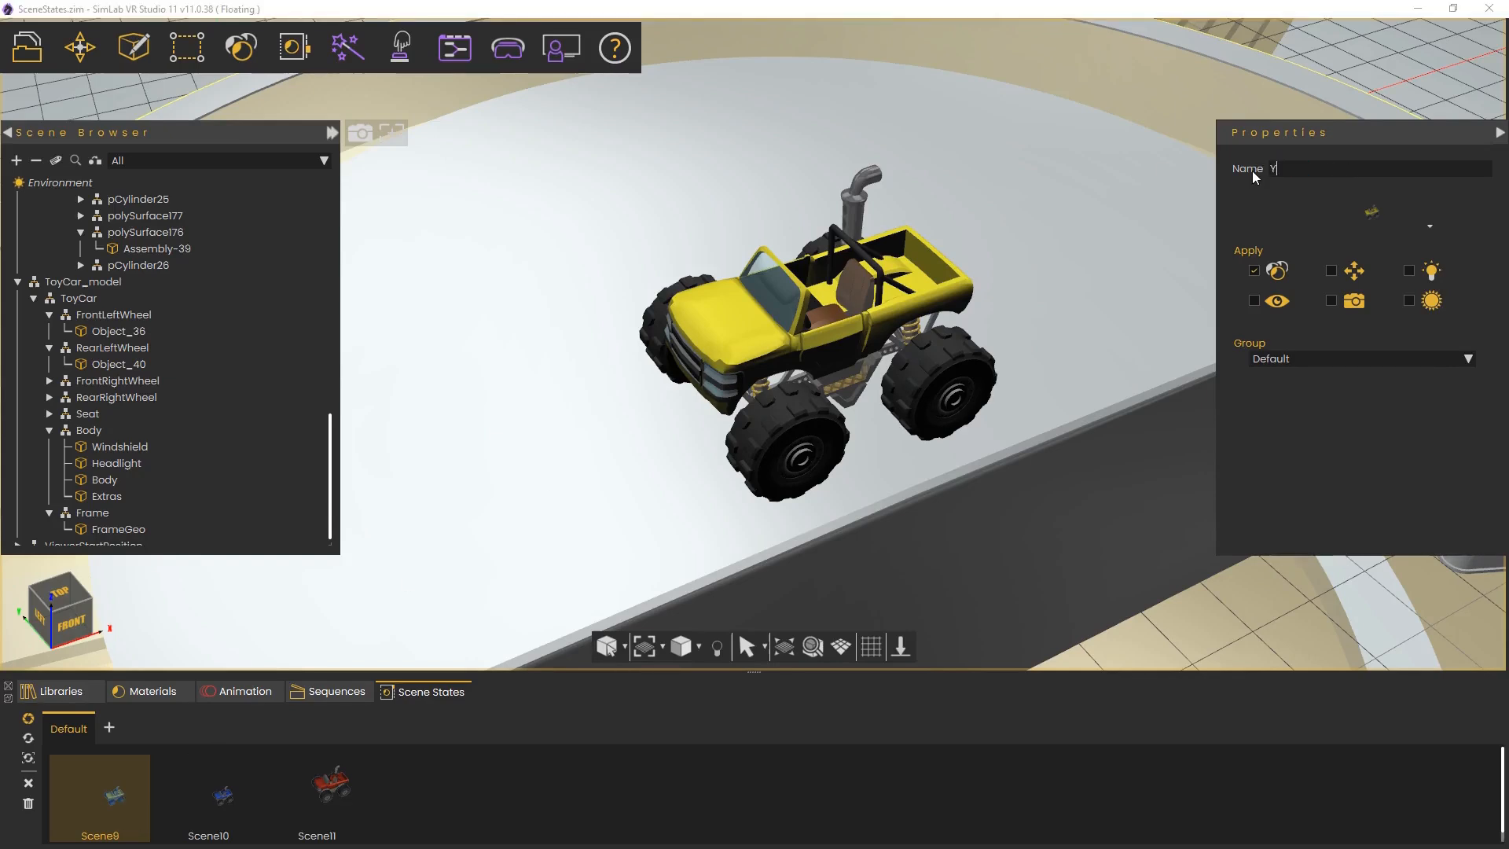
text(ellow)
key(Return)
Rename the Scene10 state as Blue and the Scene11 state as Red.
click(222, 799)
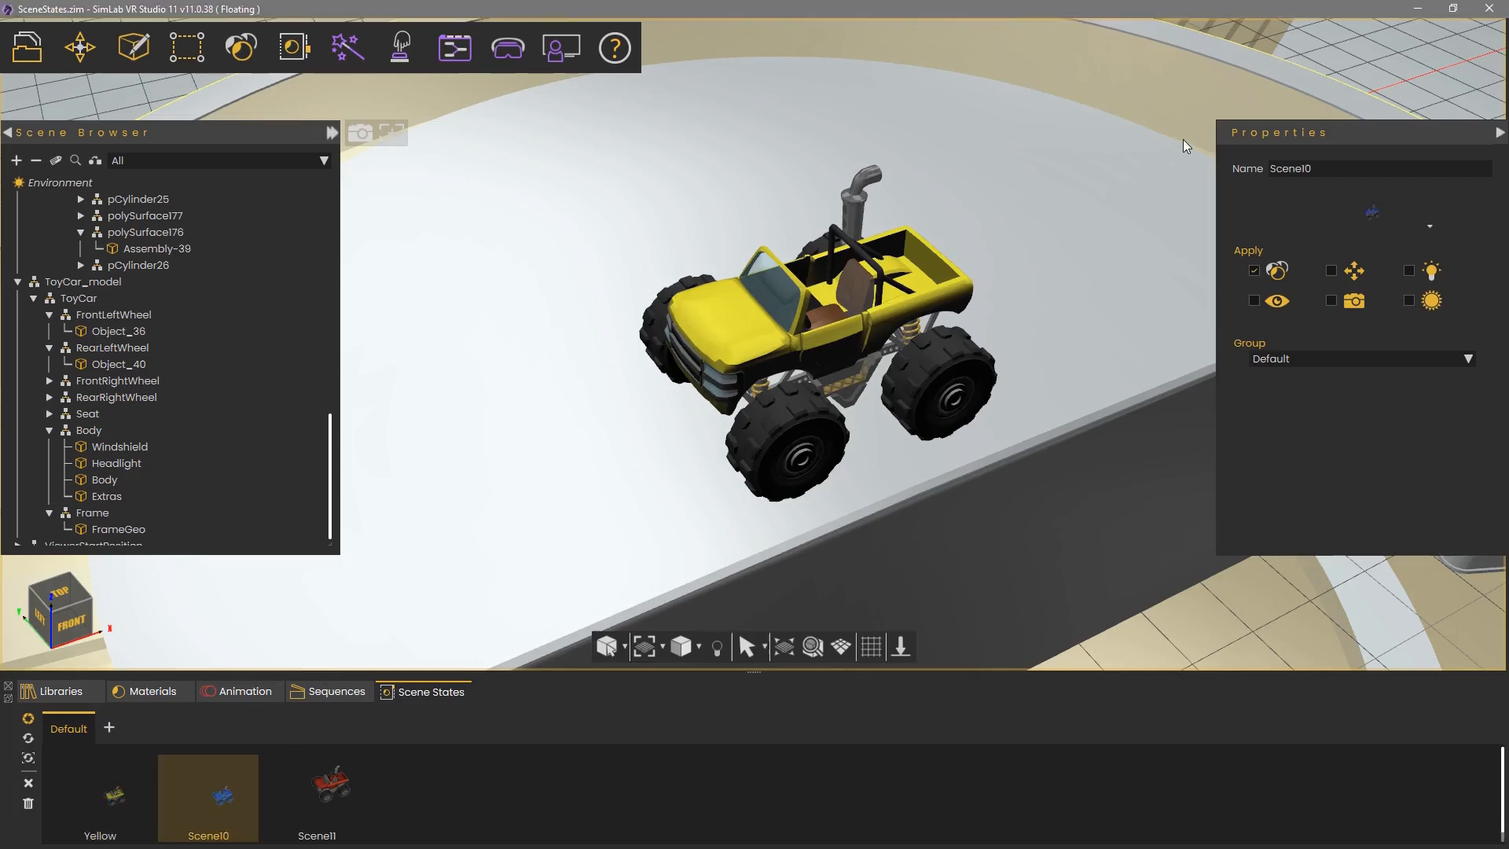
drag(1337, 168, 1248, 168)
text(Blue)
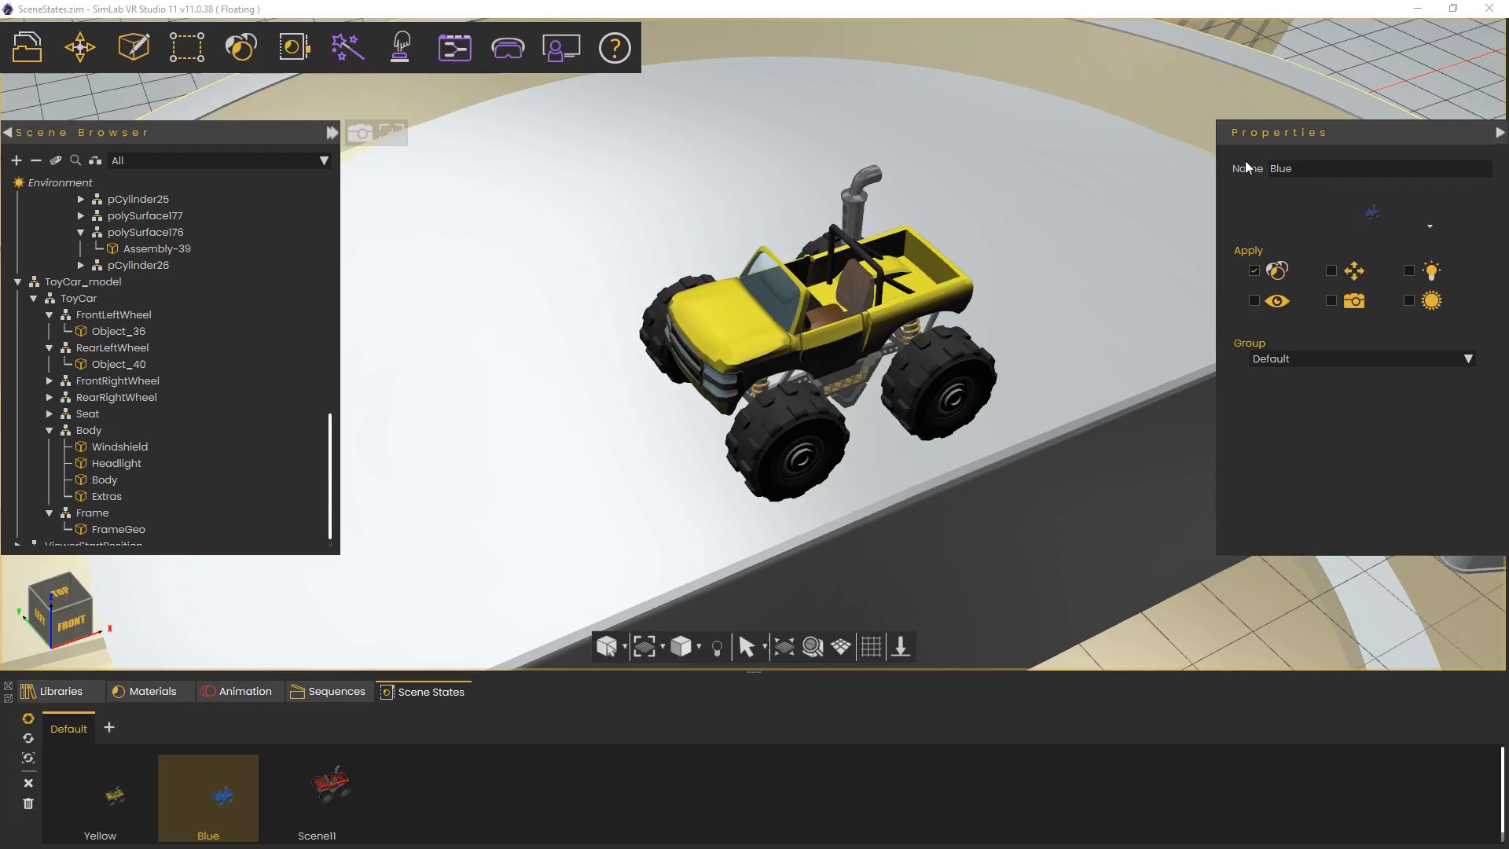
click(341, 800)
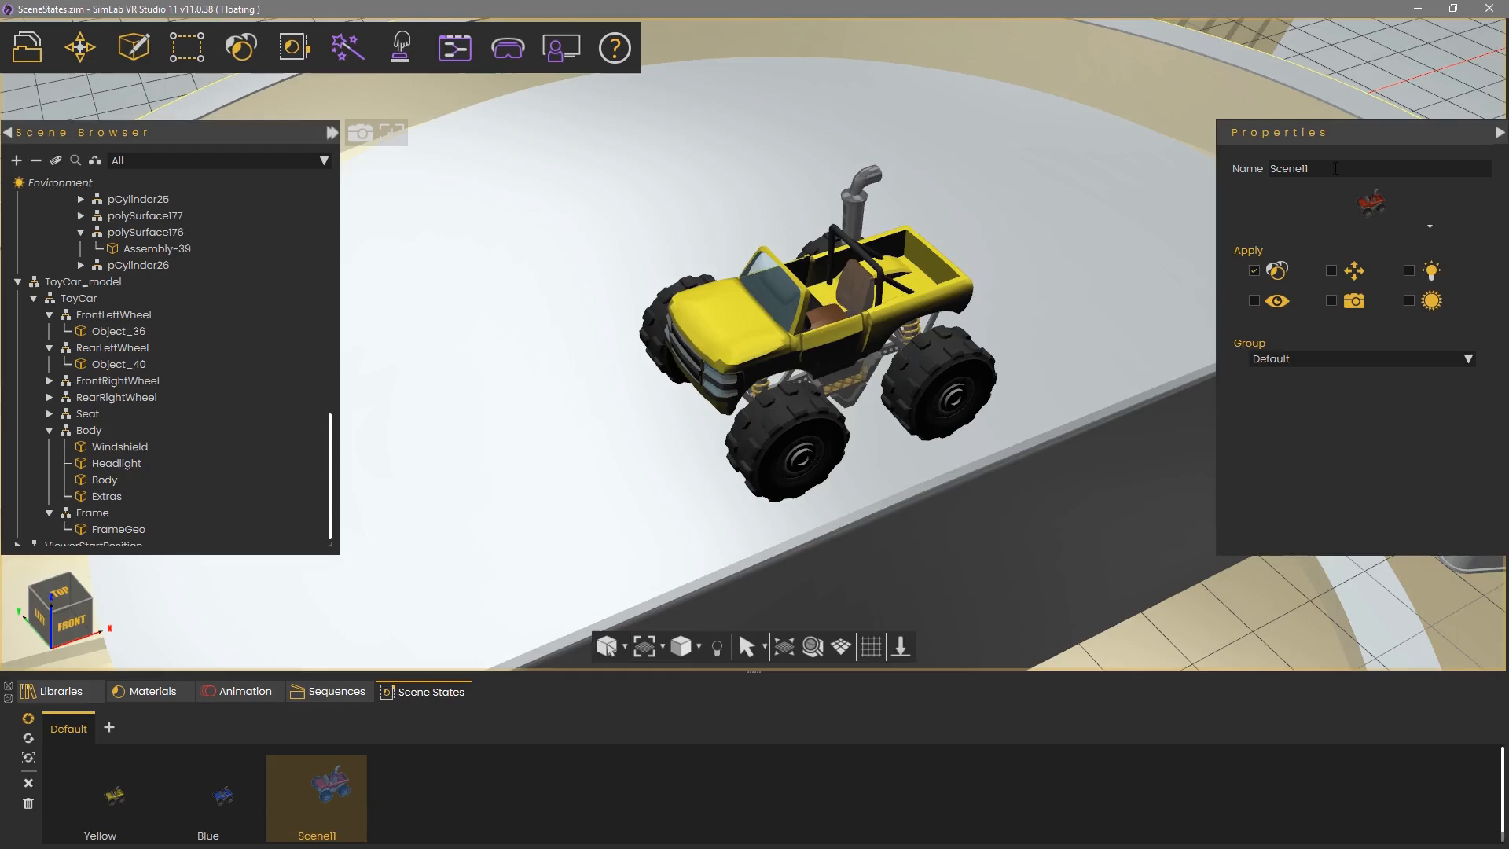
click(1335, 168)
text(Red)
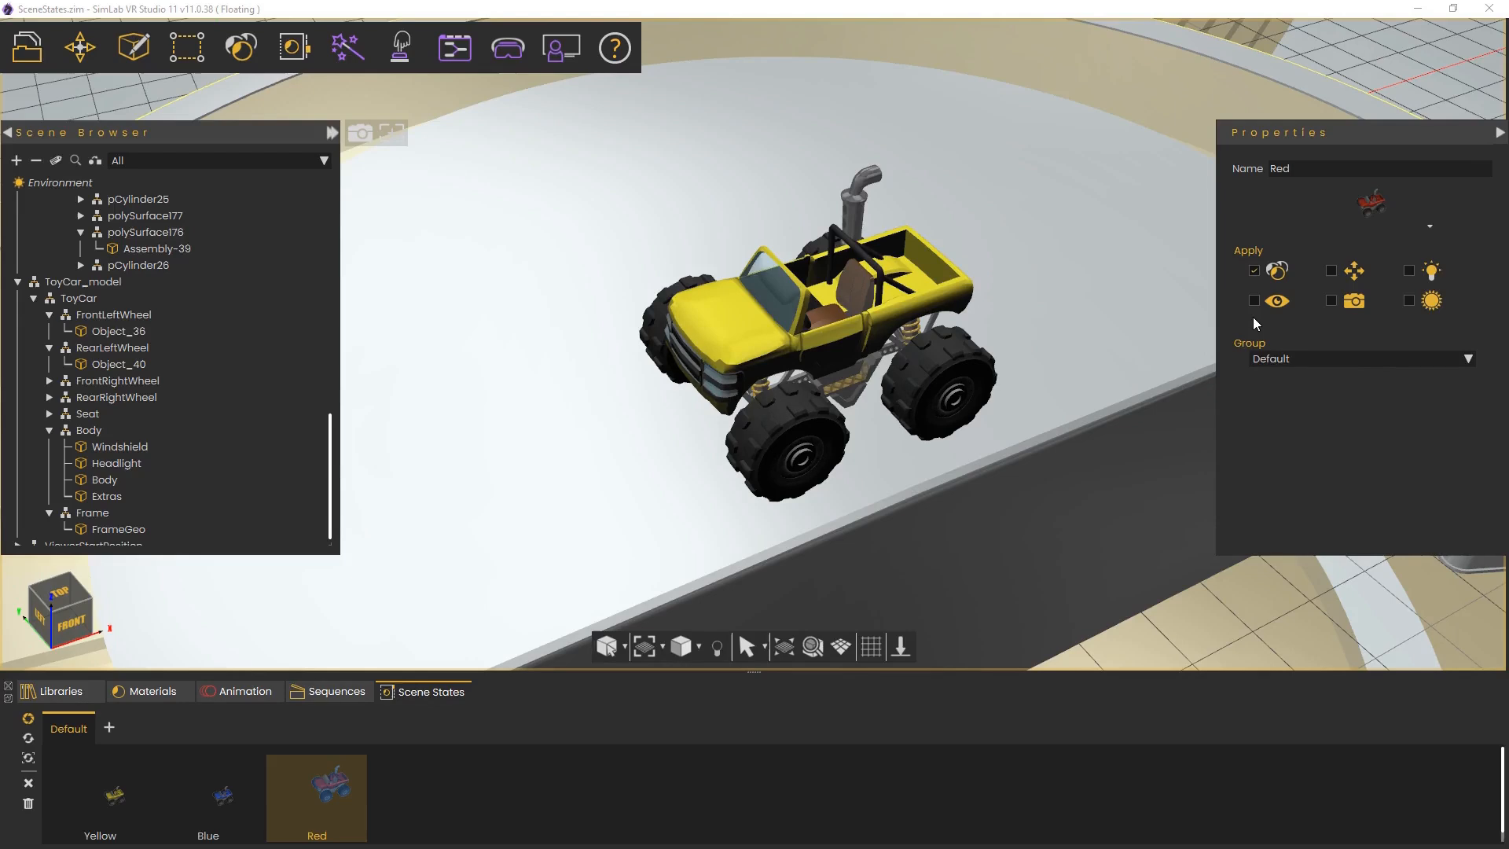
Test the Red state with transforms included by moving ToyCar_model towards the back of the platform and applying Red.
click(1331, 271)
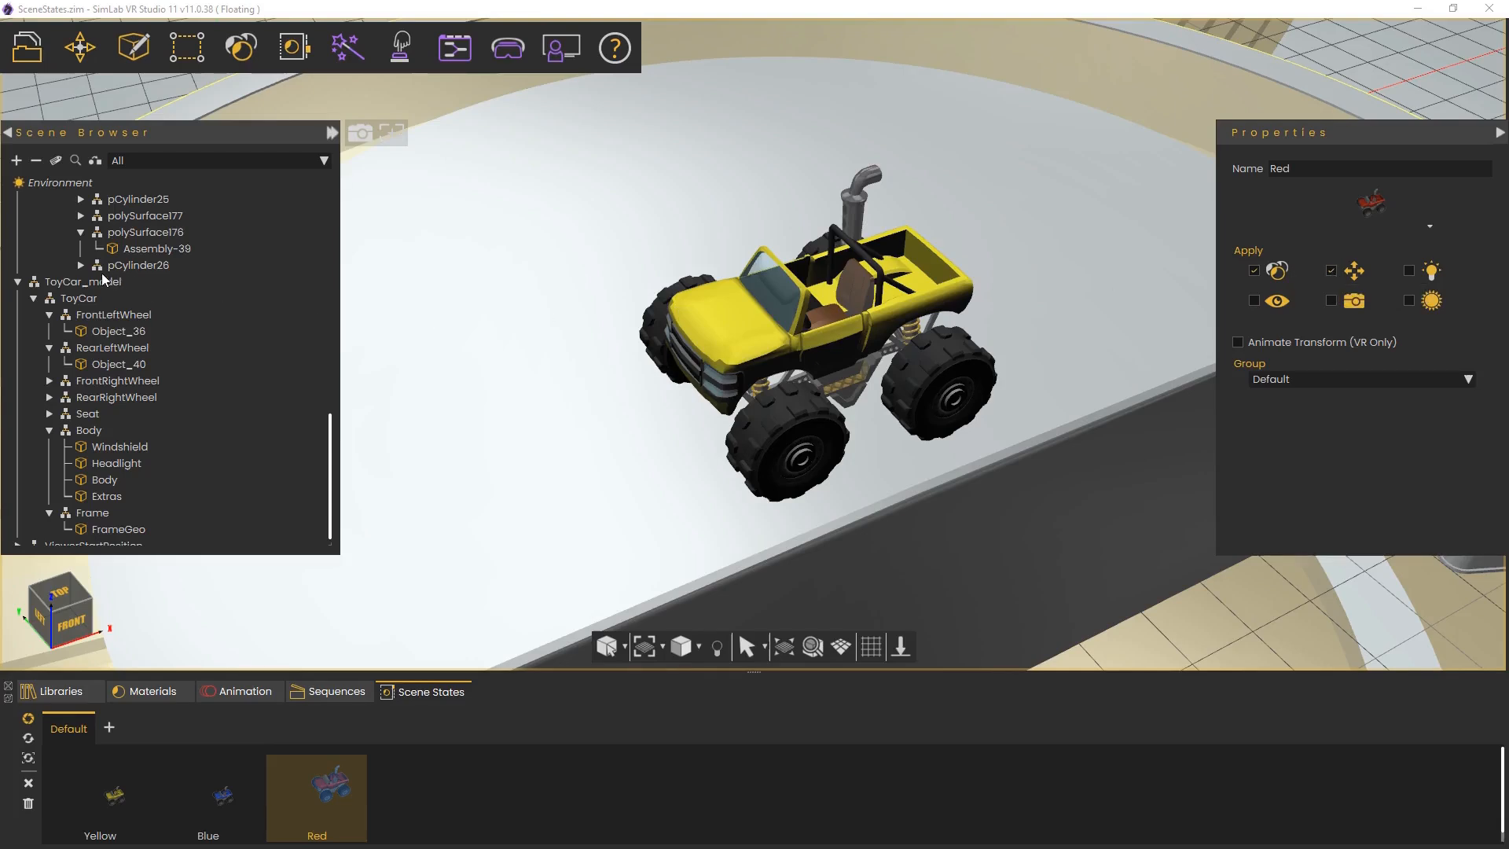
click(96, 281)
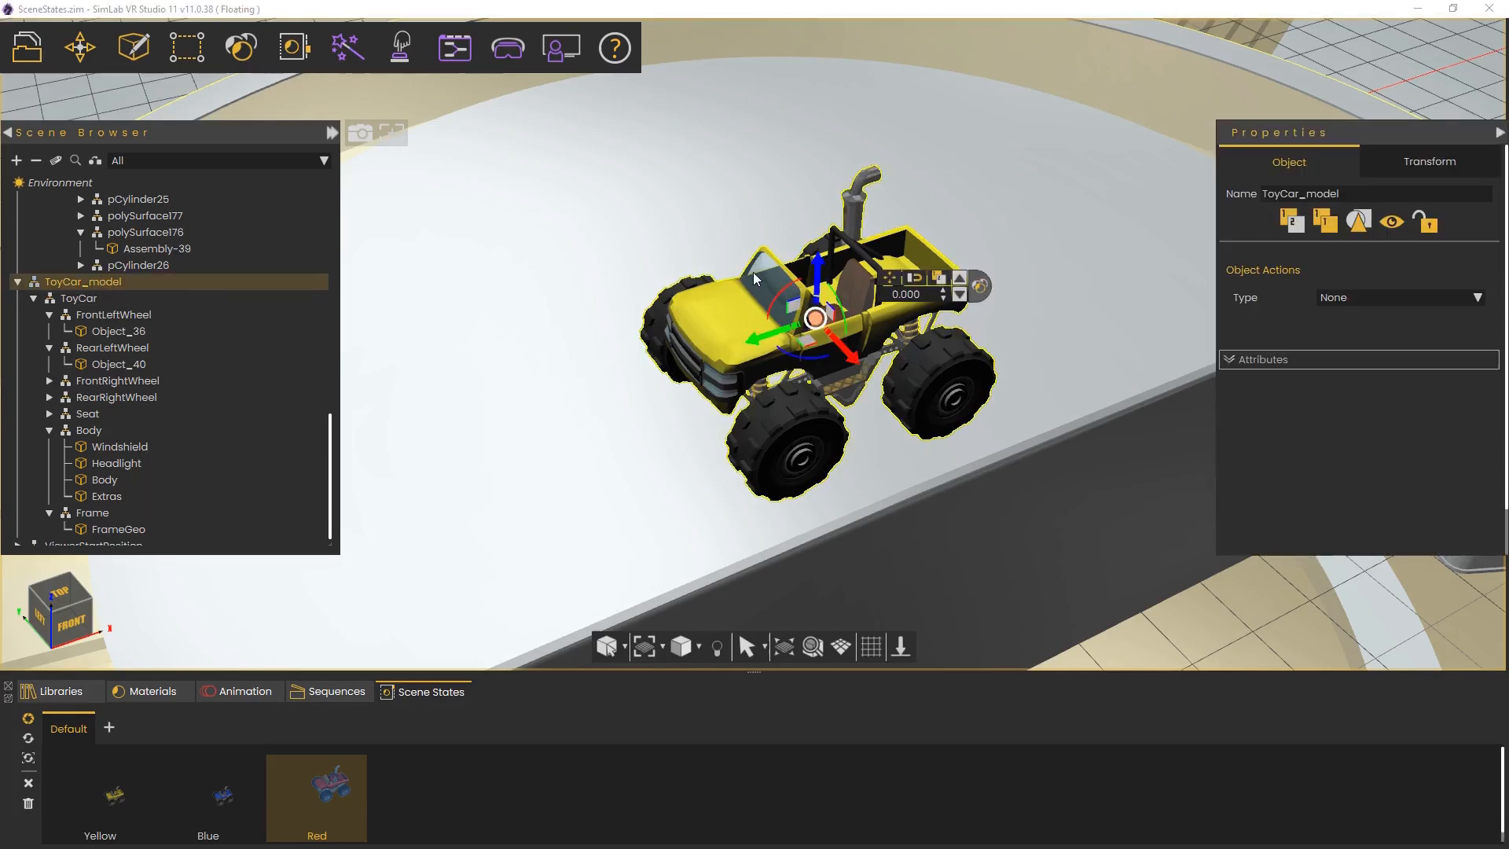
drag(815, 342, 603, 174)
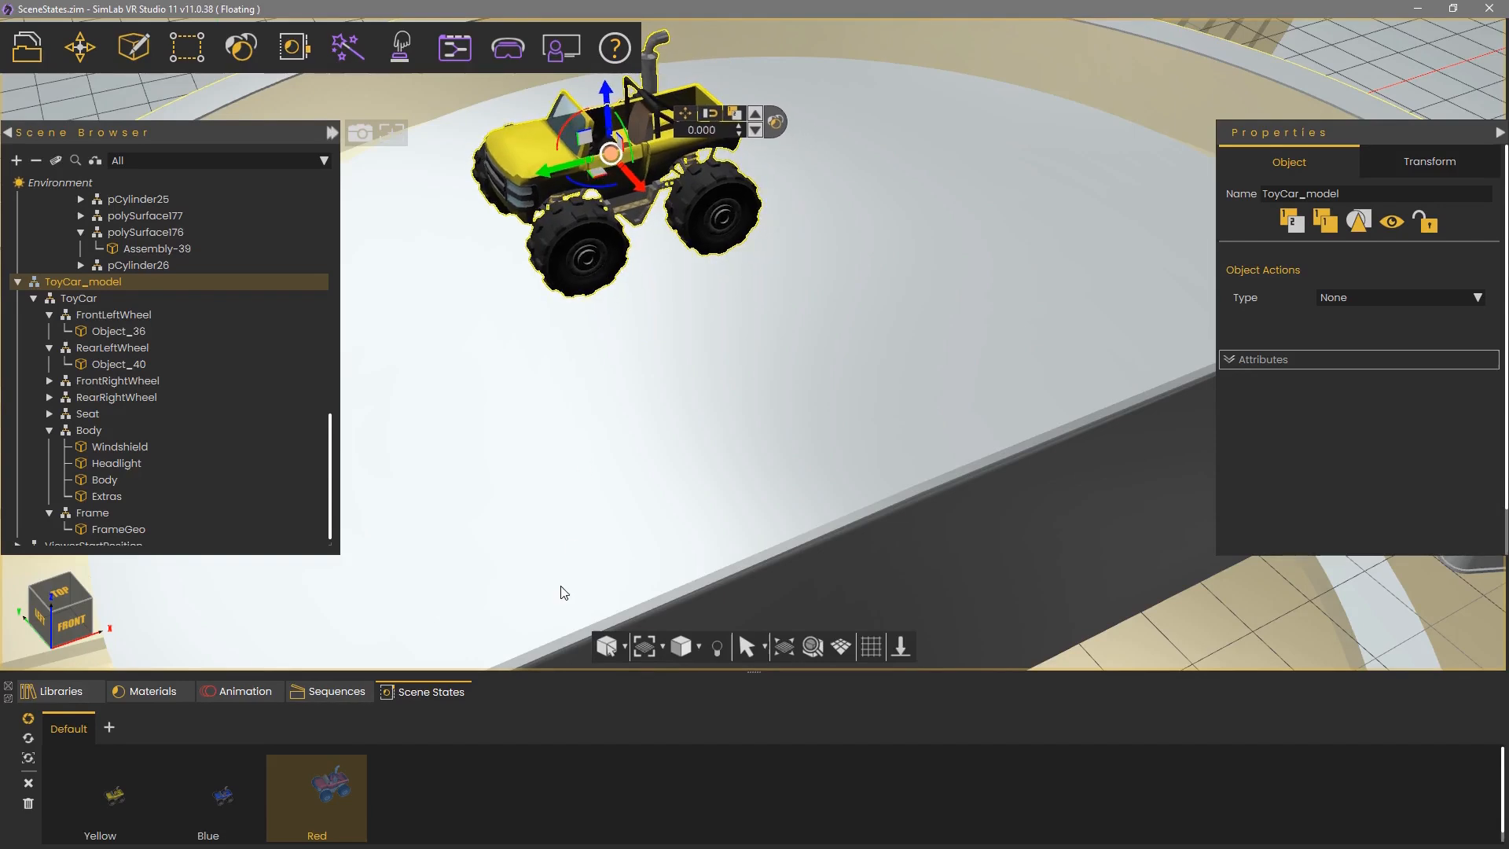
click(322, 790)
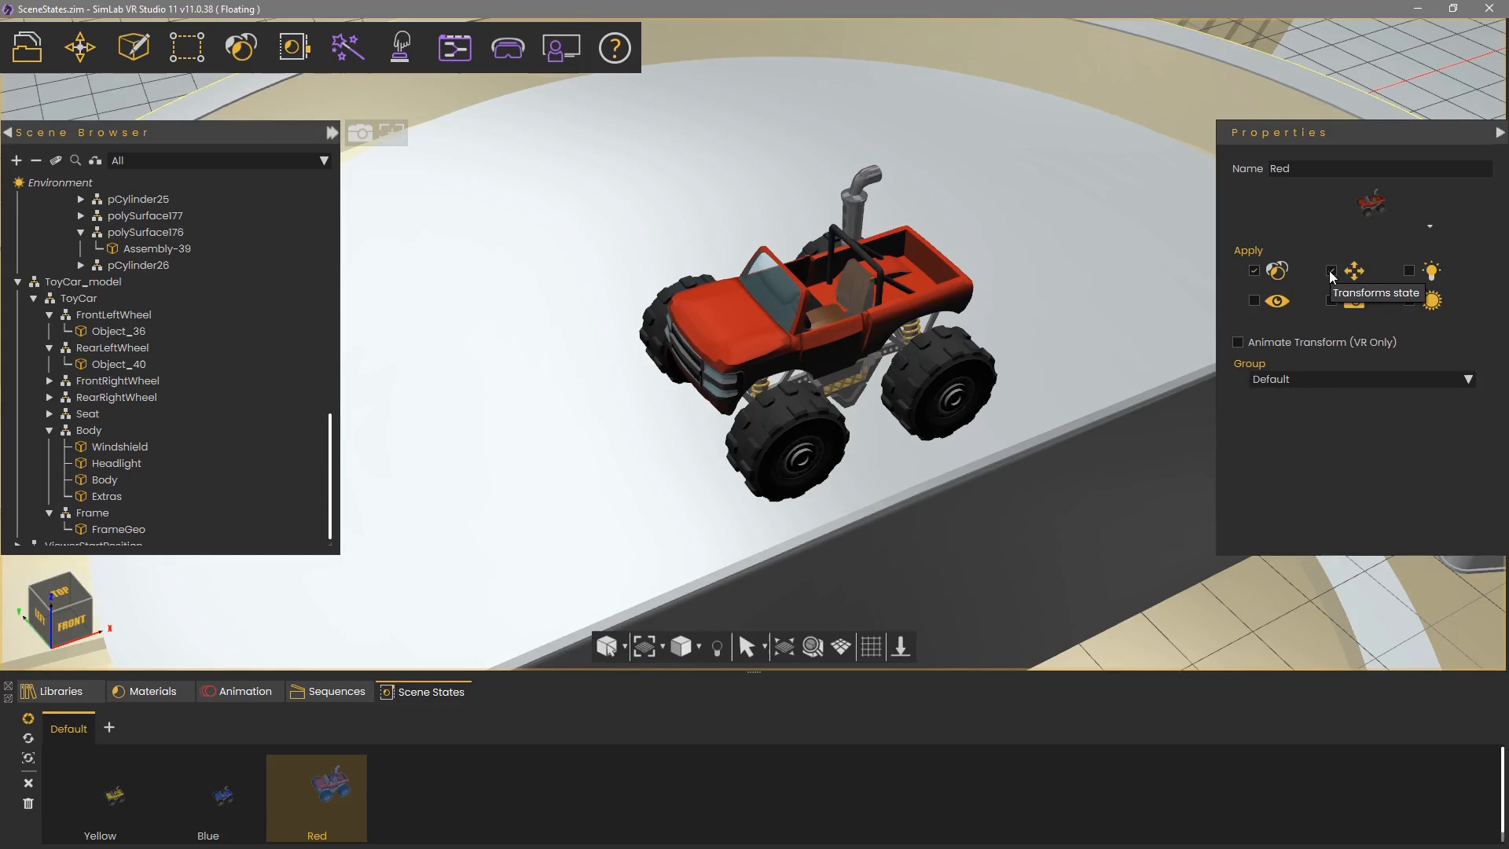
Test the Red state without transforms by moving ToyCar_model across the platform and applying Red.
click(88, 282)
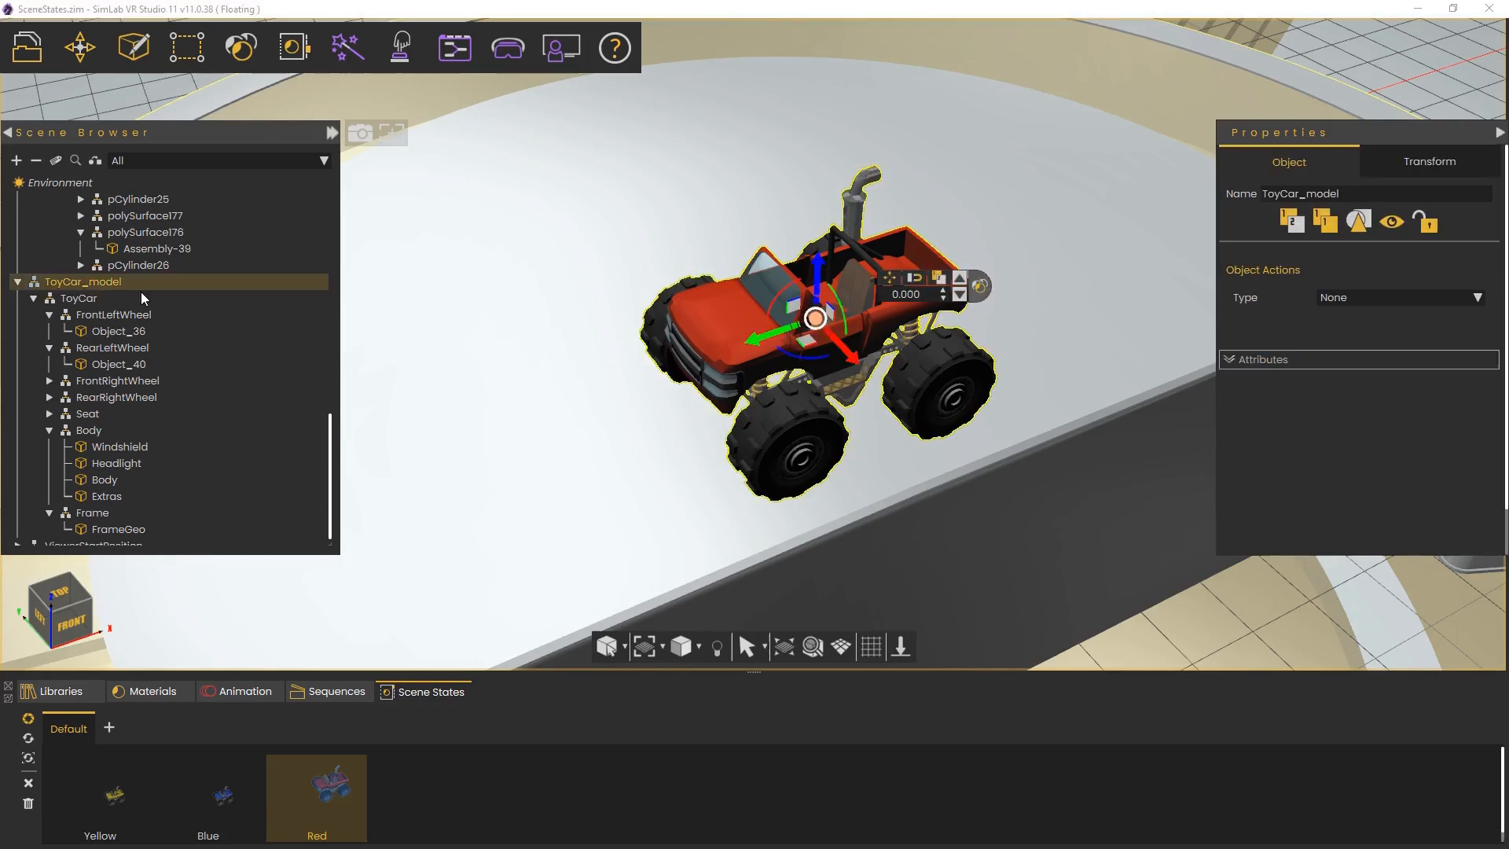
drag(809, 344, 528, 317)
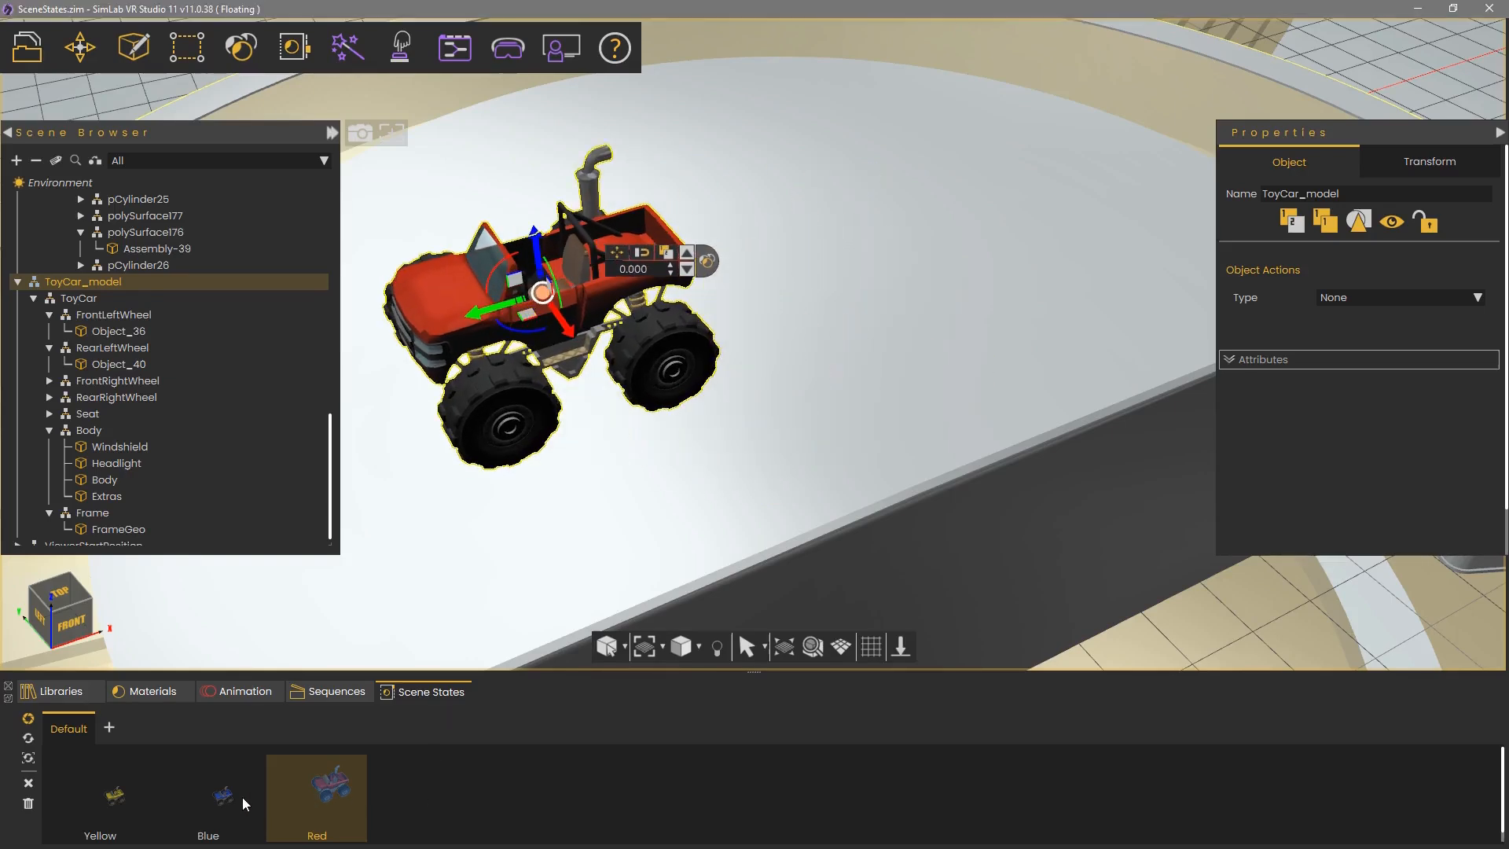
click(308, 790)
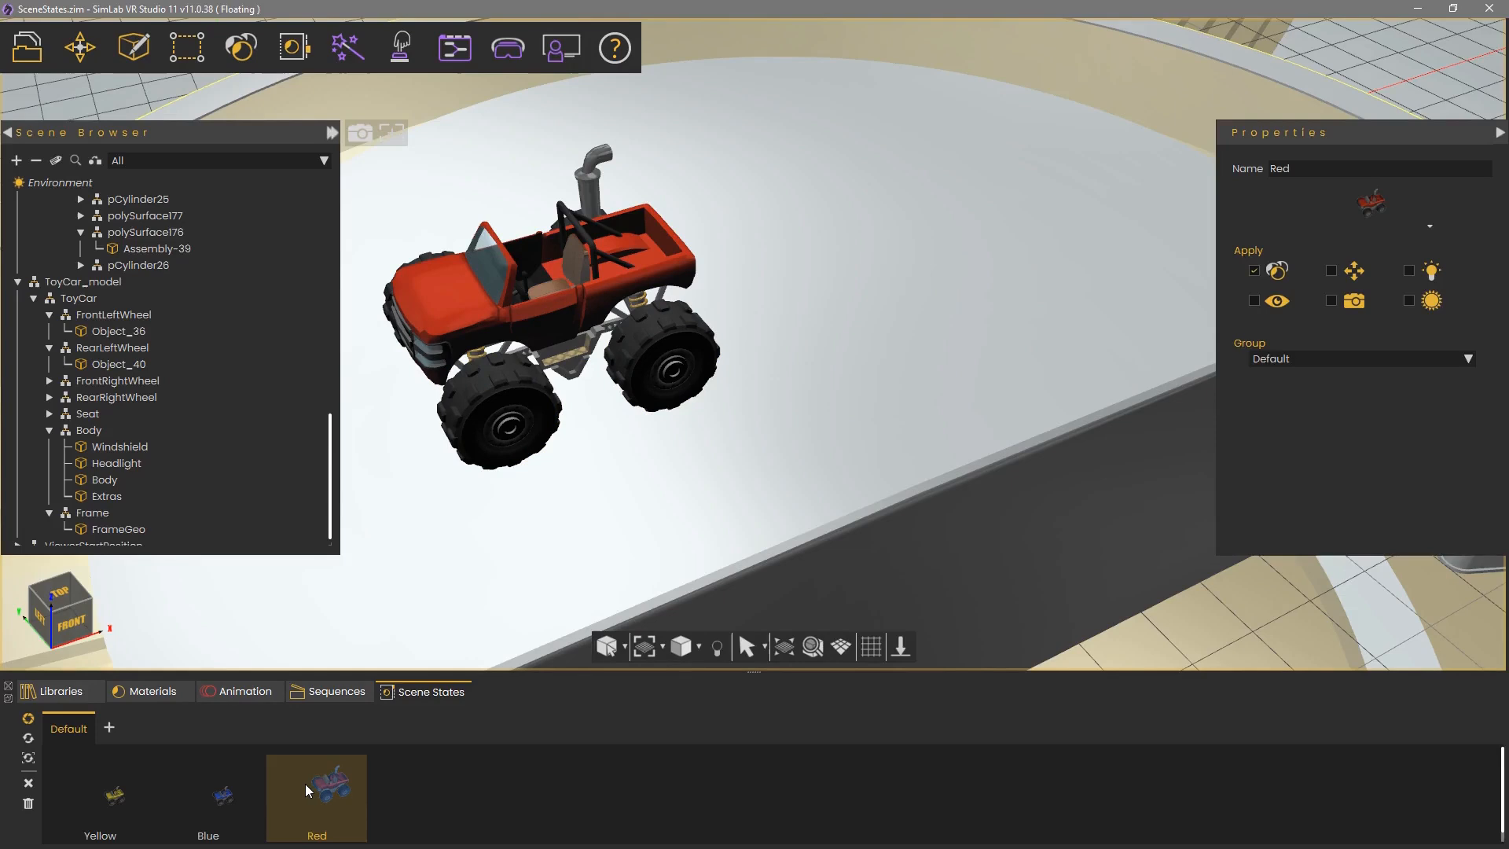
Apply the Red state with transforms included to return the car to its stored position, and exclude transforms again.
click(1331, 270)
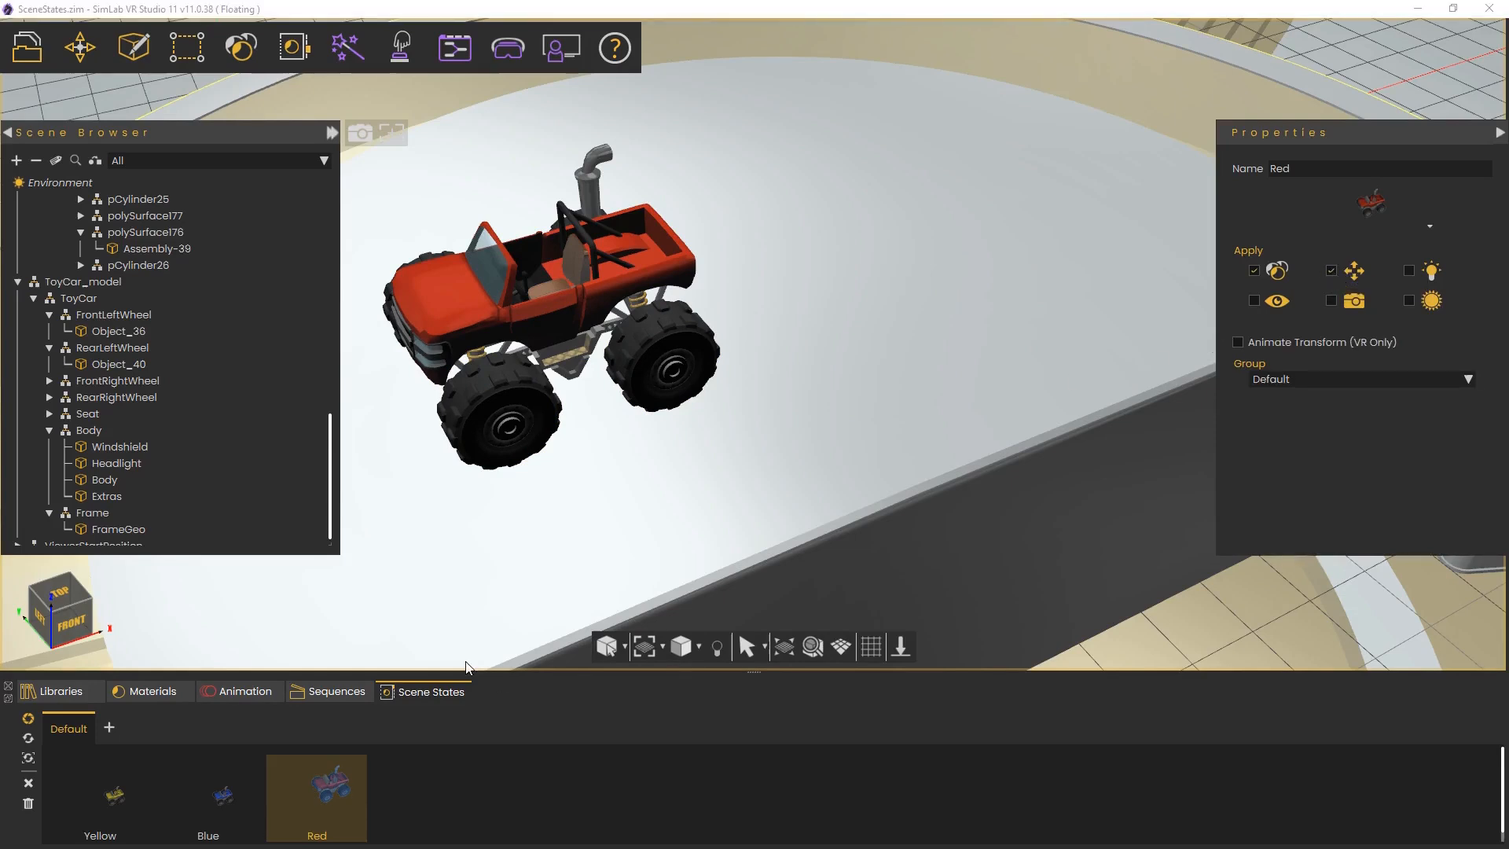
click(307, 809)
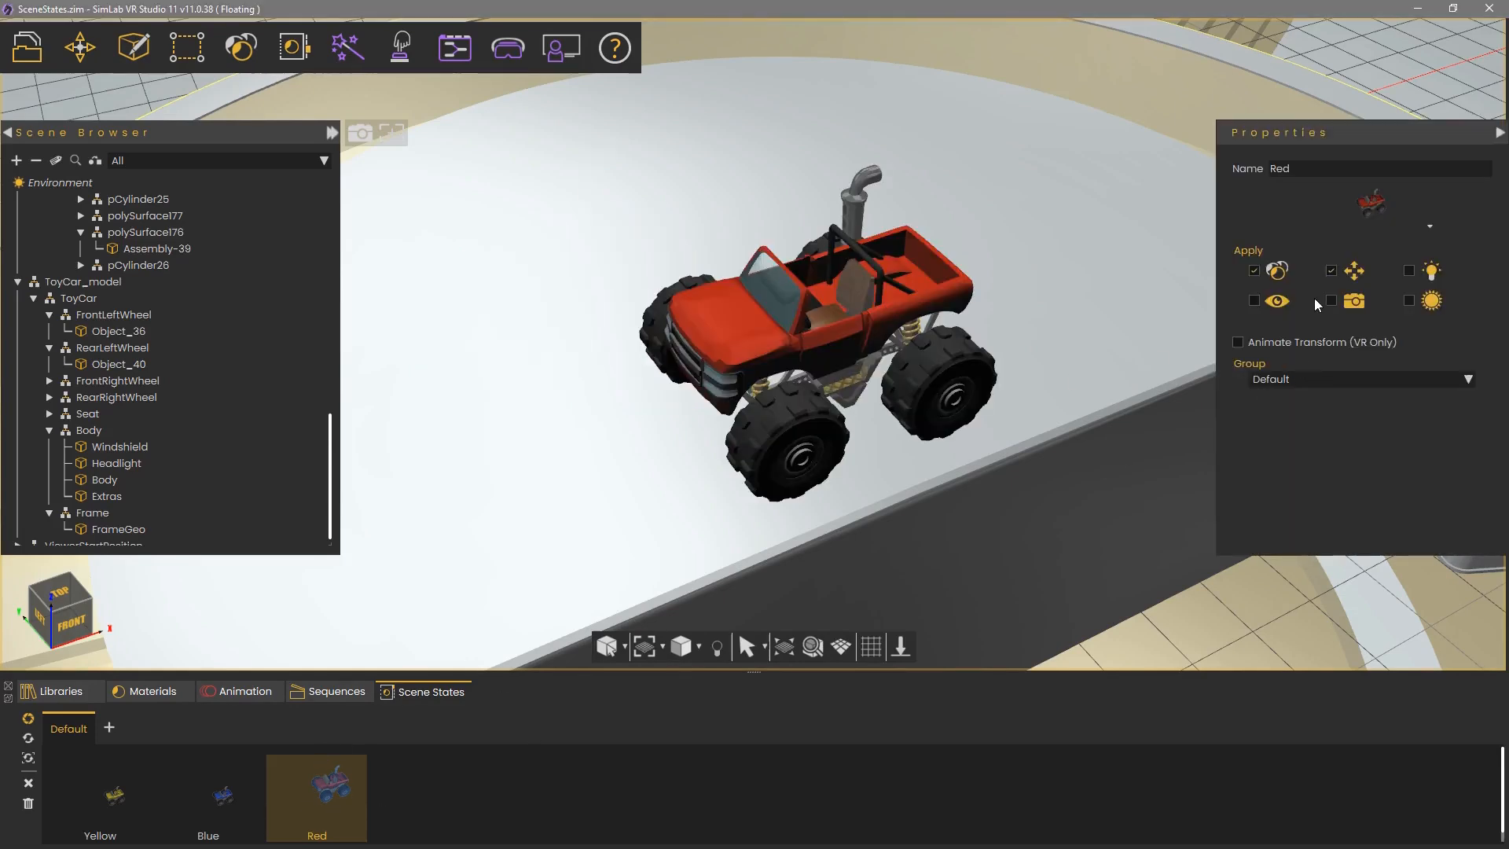
click(1332, 271)
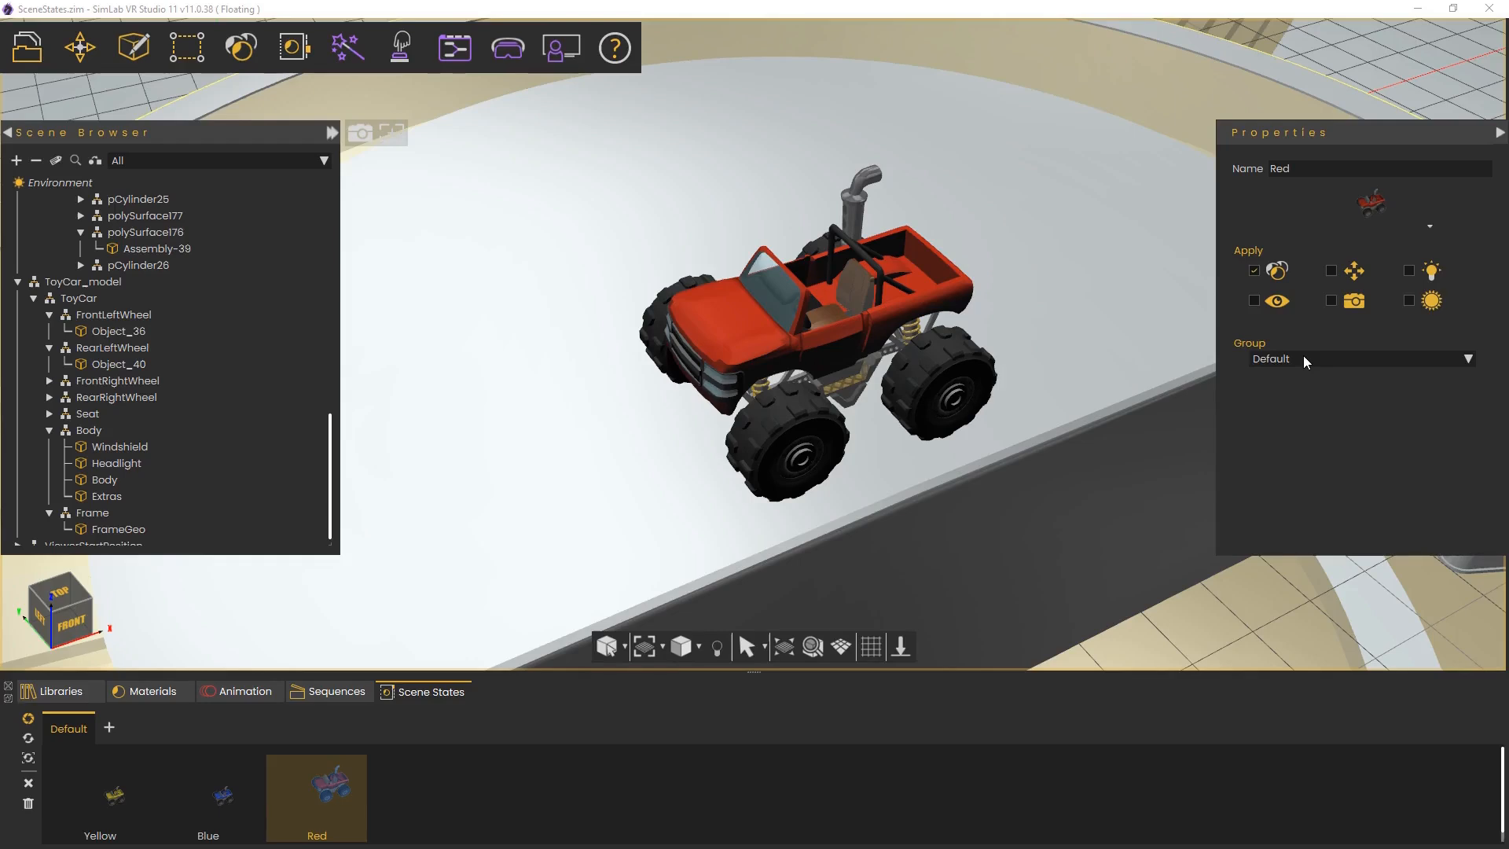
Create a new scene state group and name it Colors.
click(109, 729)
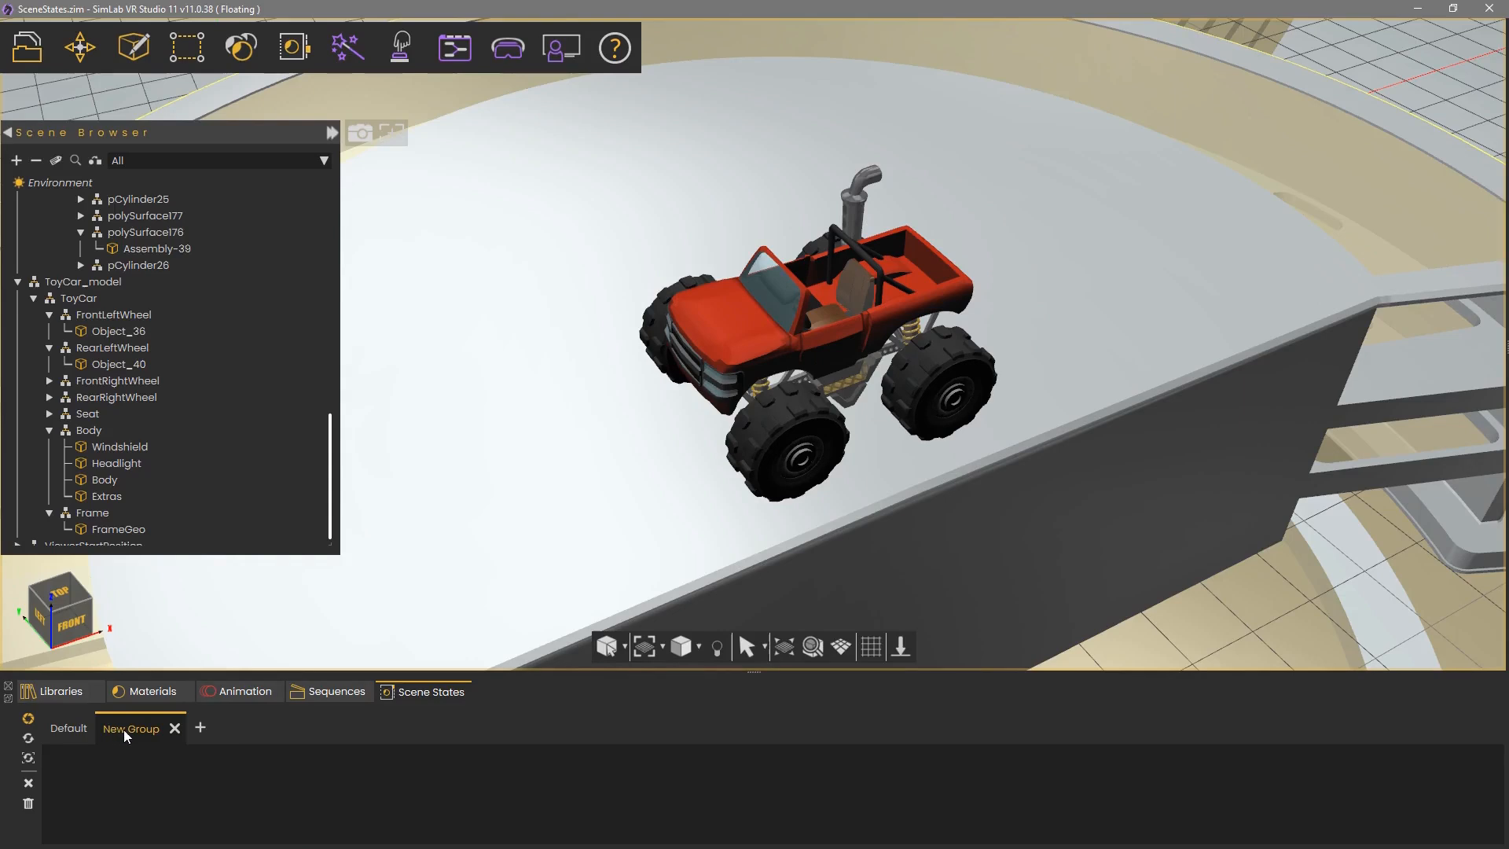
double_click(124, 734)
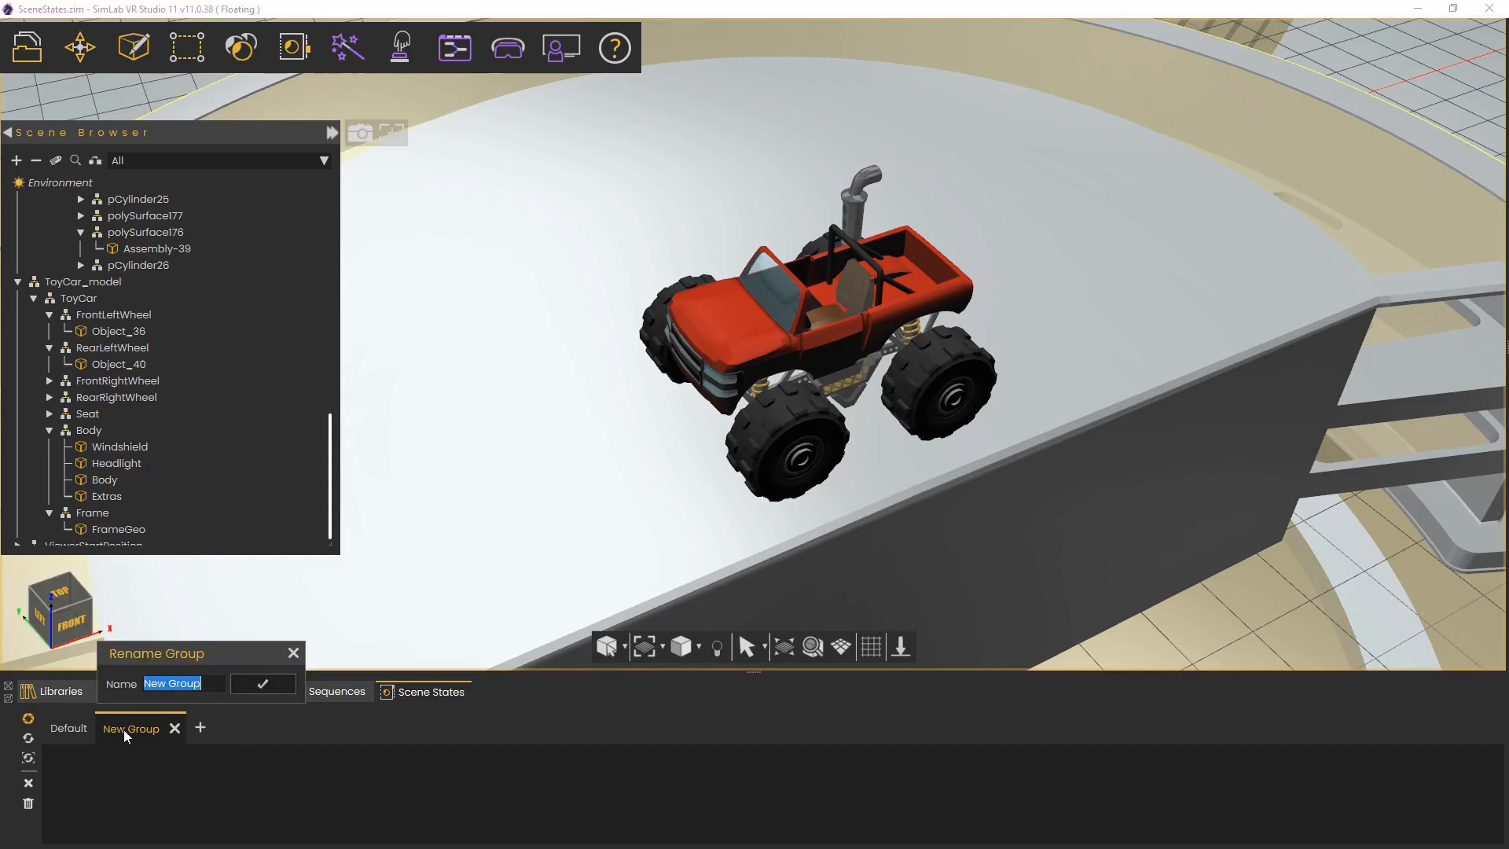
text(Colors)
click(262, 684)
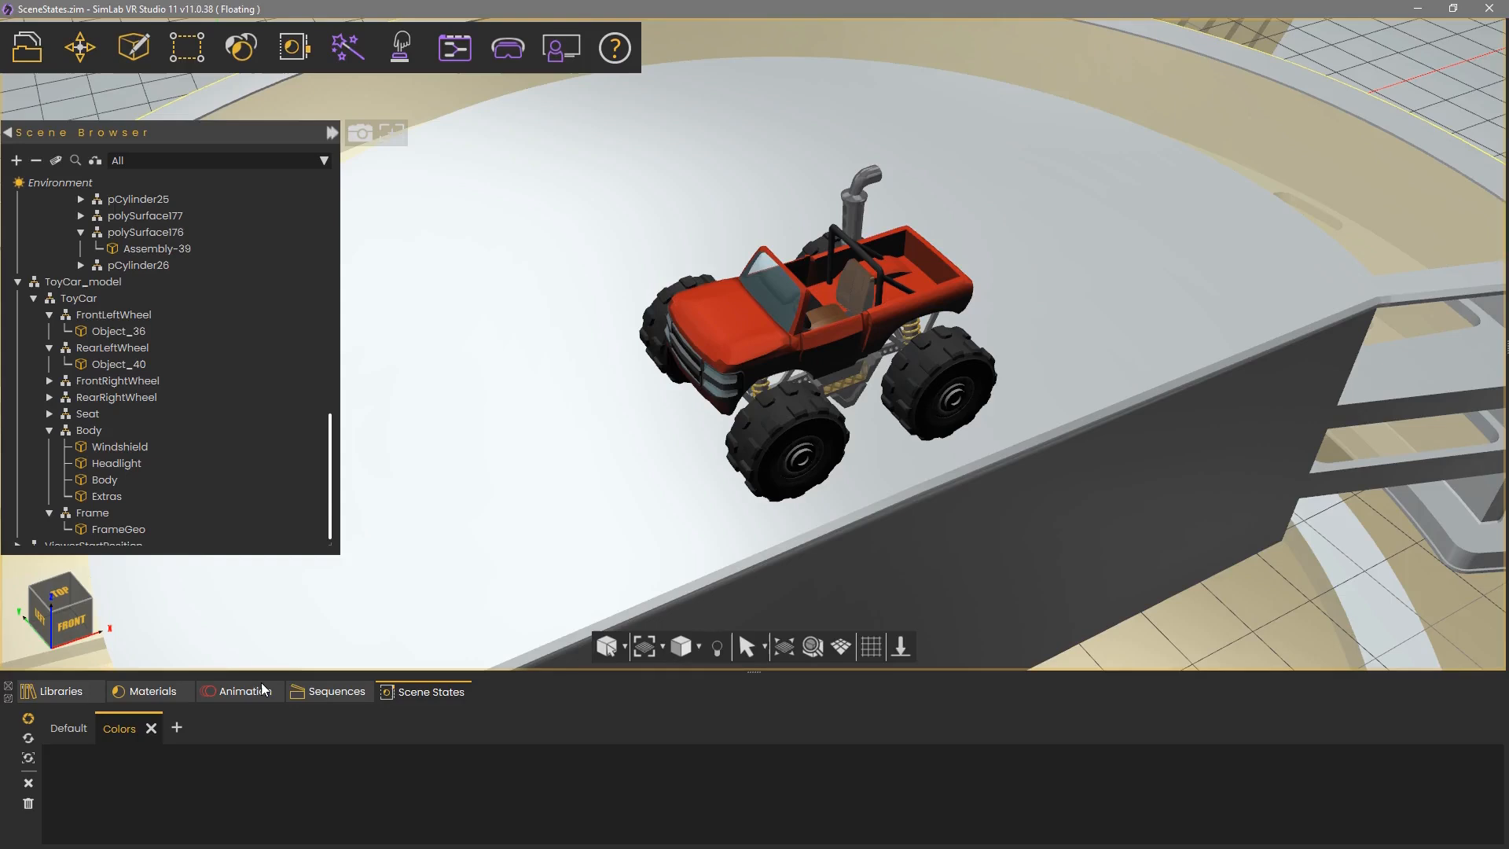
Move the Yellow, Blue and Red scene states from the Default group into the Colors group and show that group.
click(68, 730)
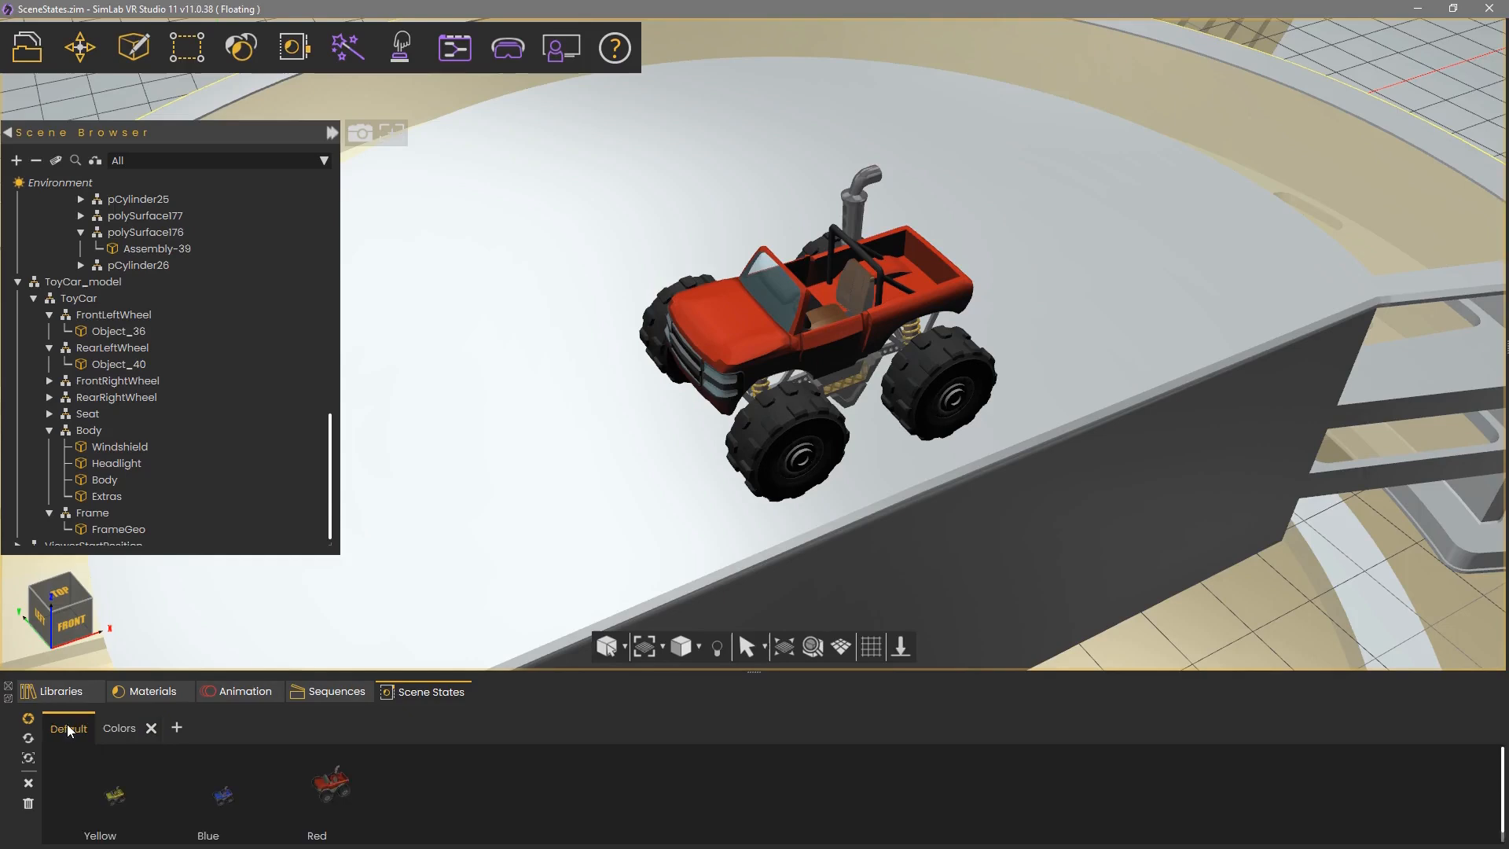
click(109, 804)
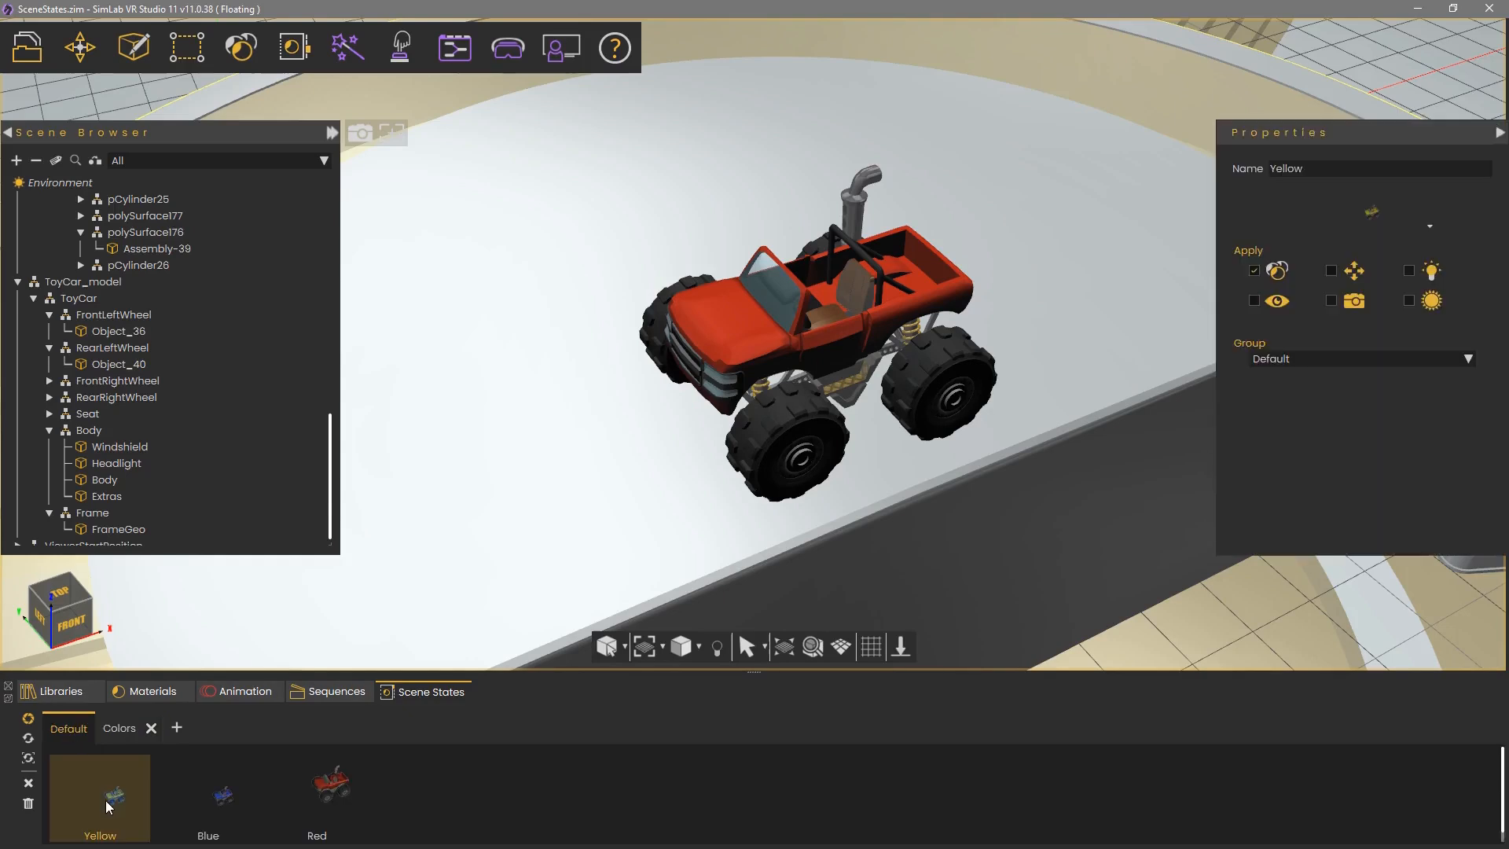
click(1309, 359)
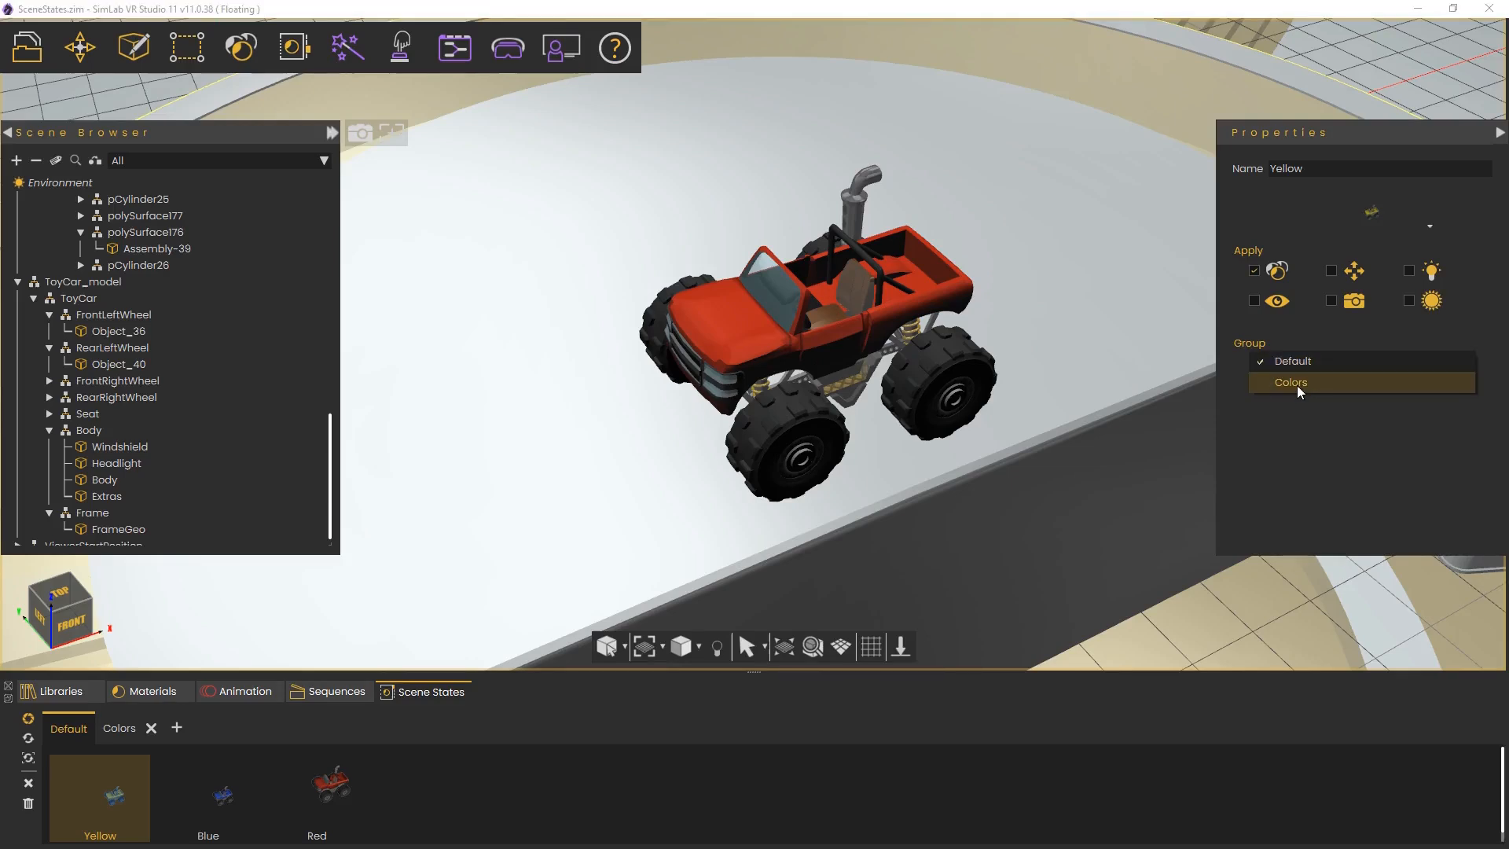
click(1297, 385)
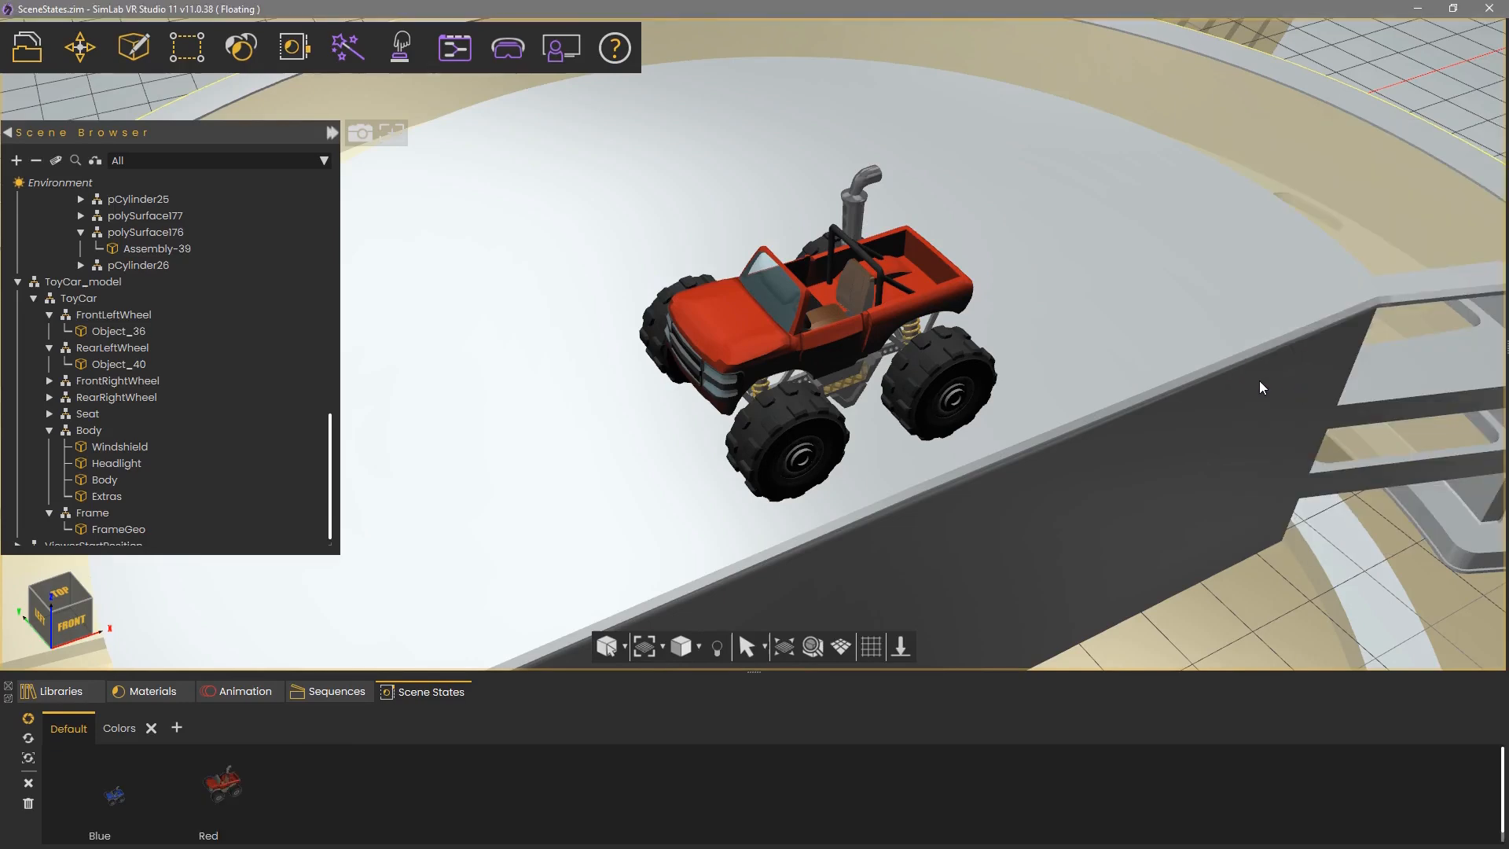
click(124, 798)
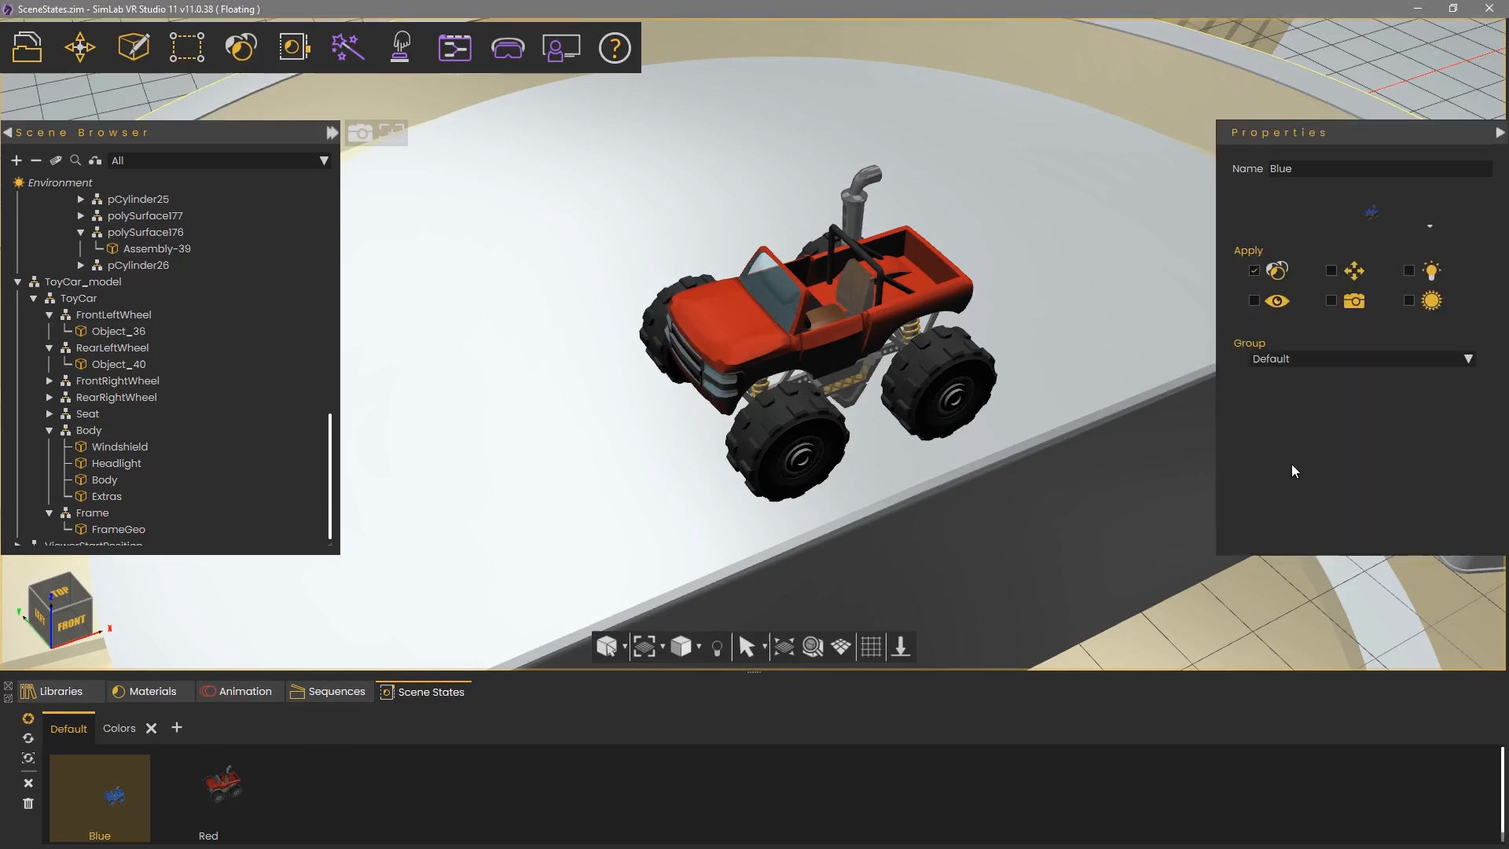
click(1338, 364)
click(1296, 383)
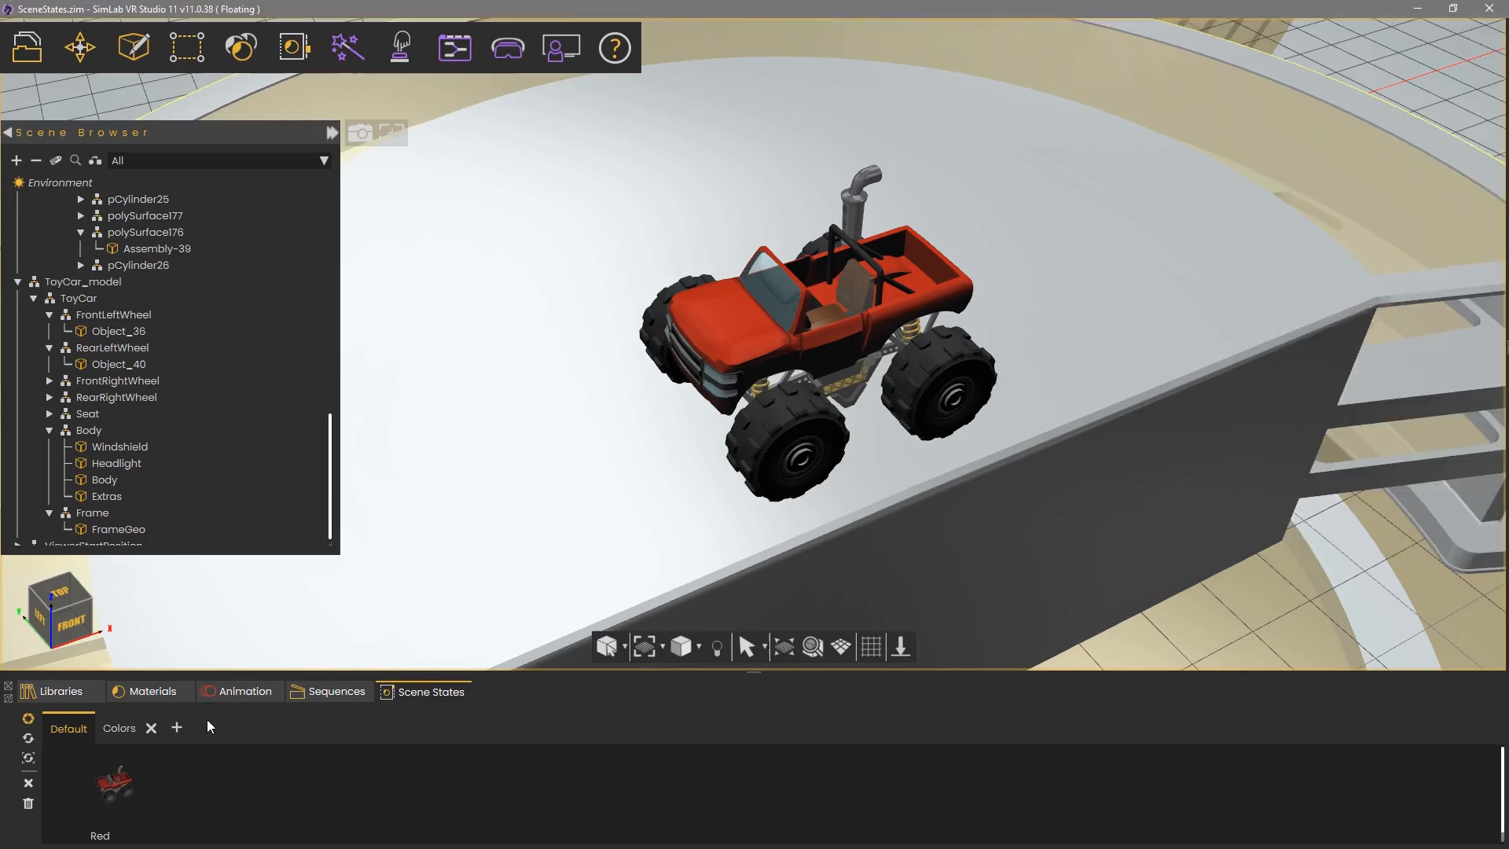
click(120, 798)
click(1332, 359)
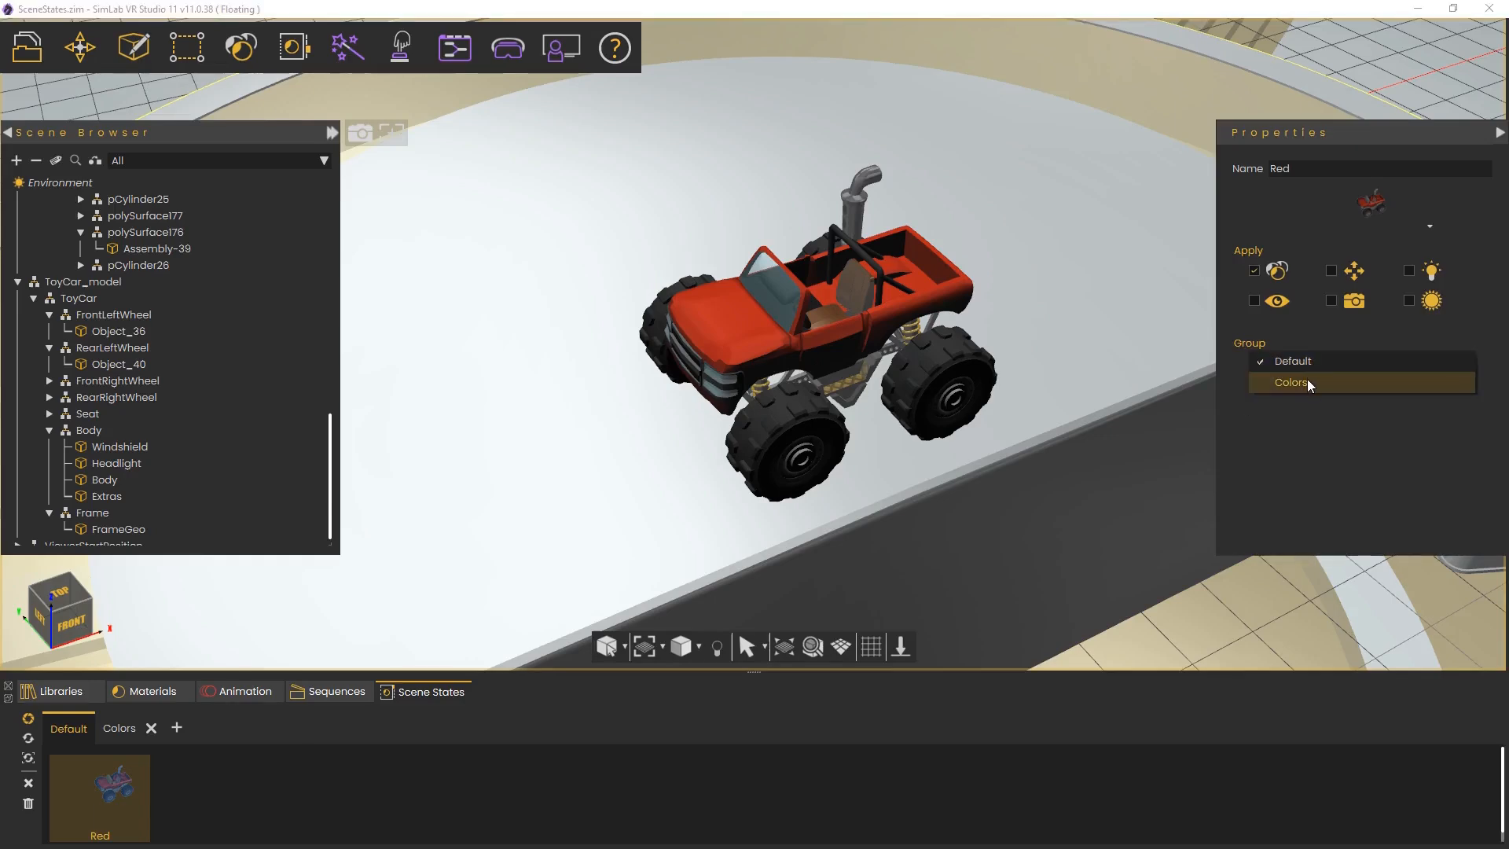
click(1308, 384)
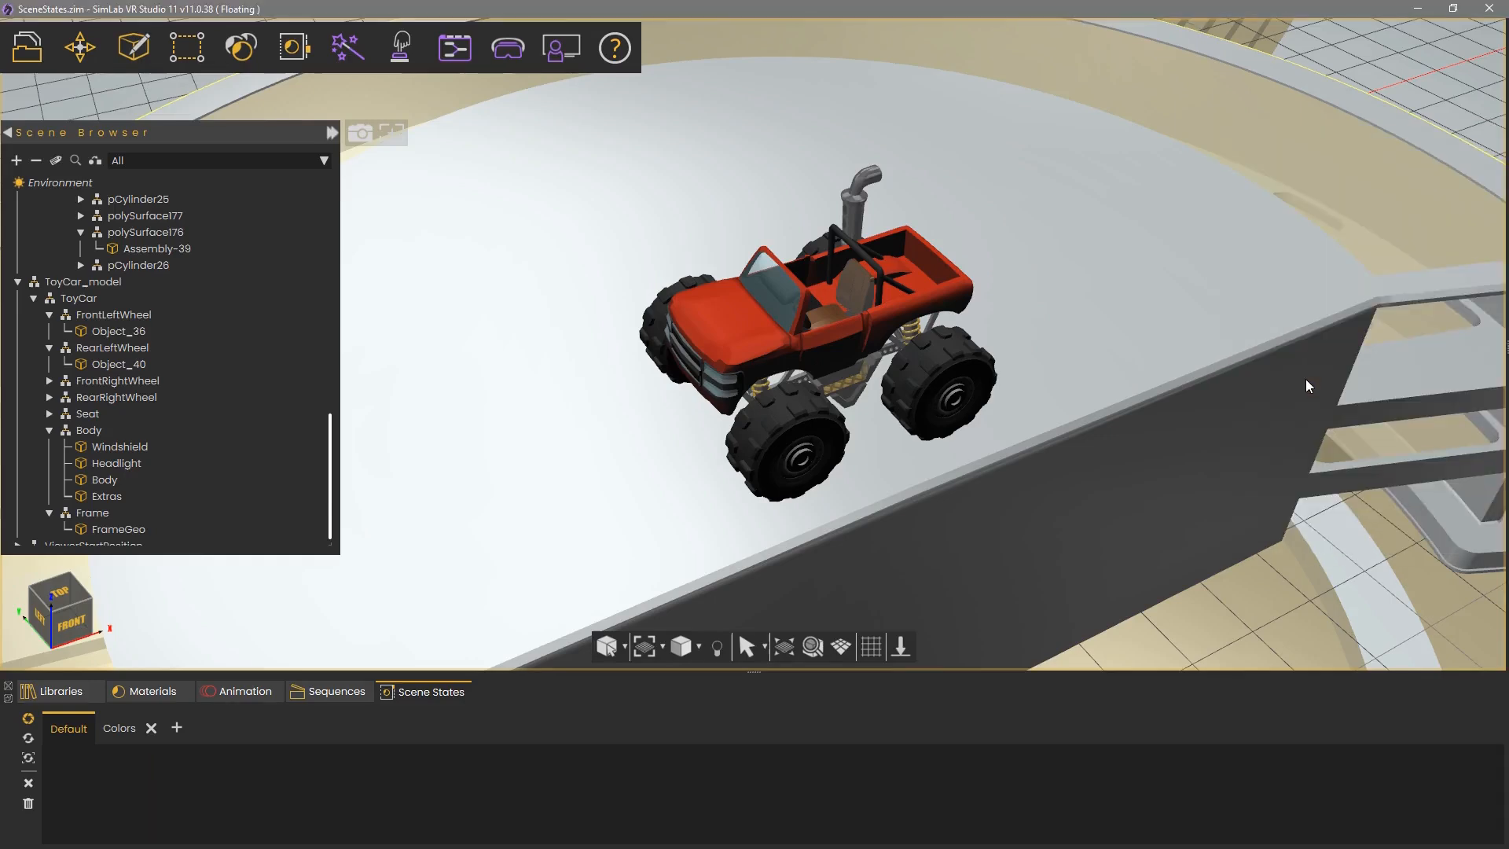
click(120, 730)
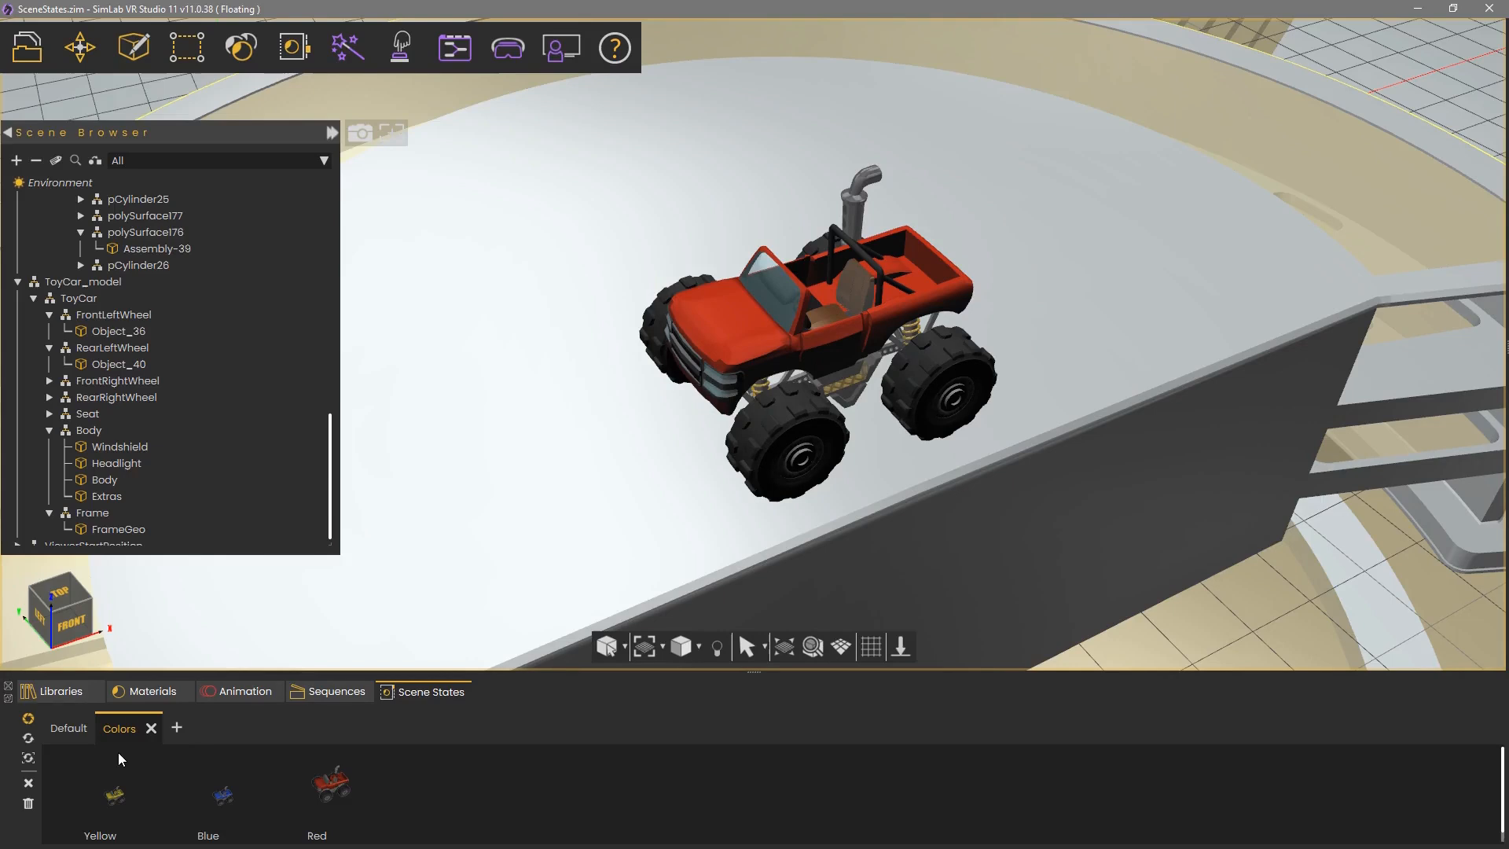
Change the car Body's material colour to the golden shade #cea219.
click(723, 346)
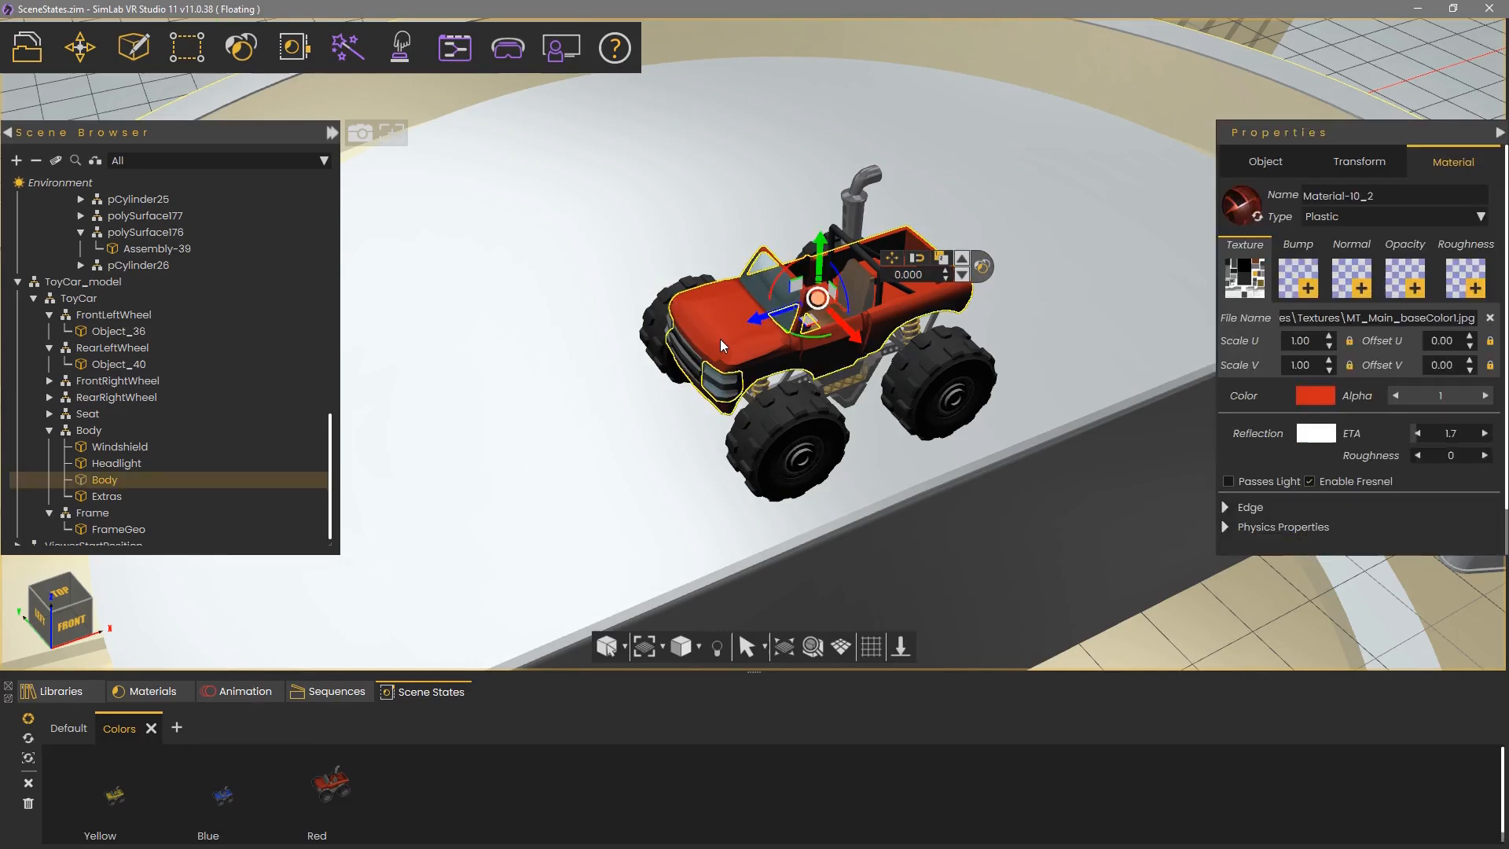
click(1304, 397)
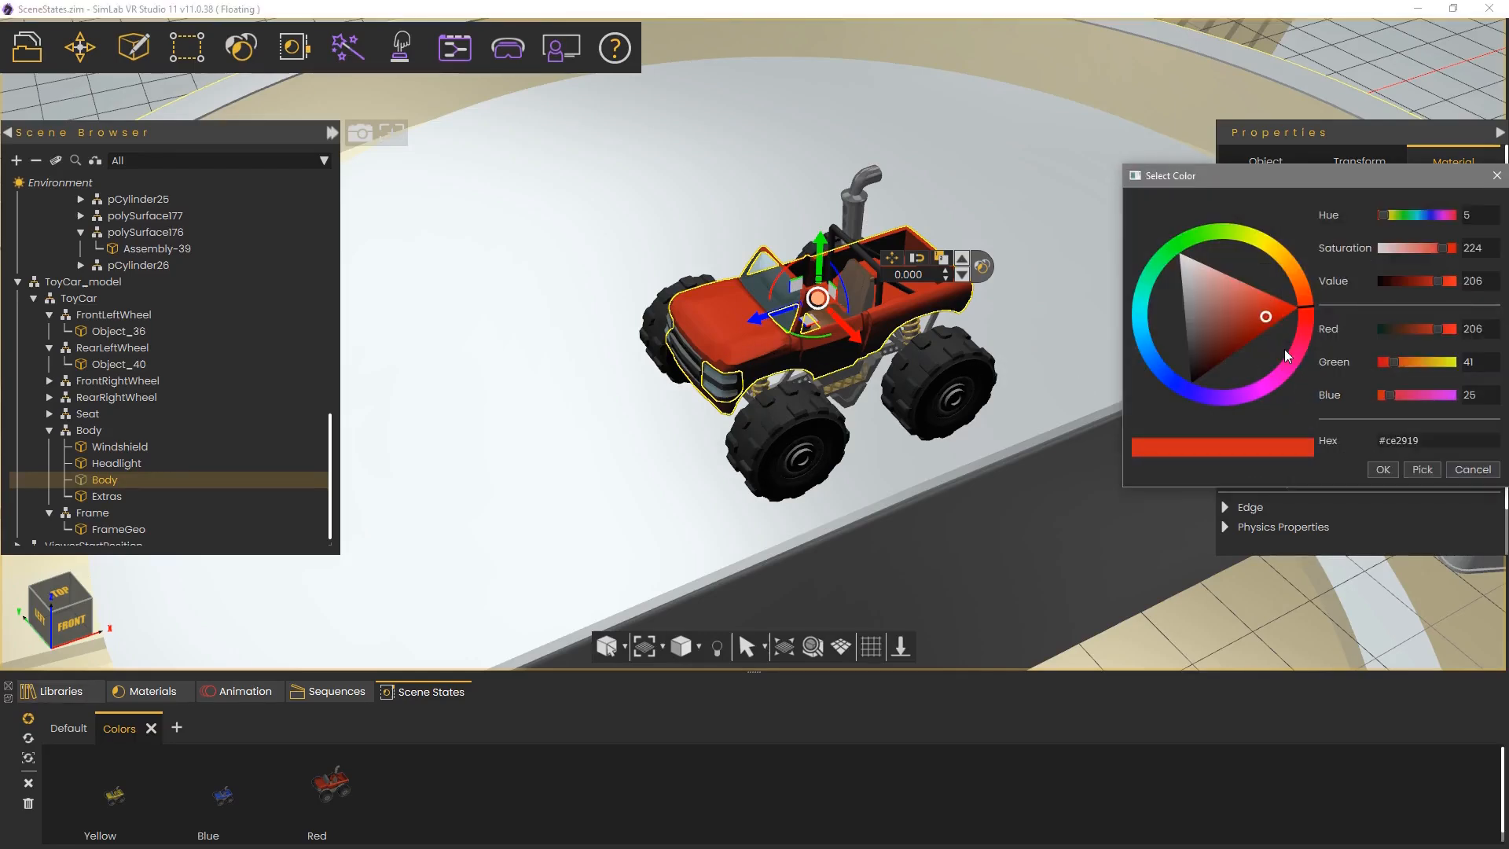
click(1289, 266)
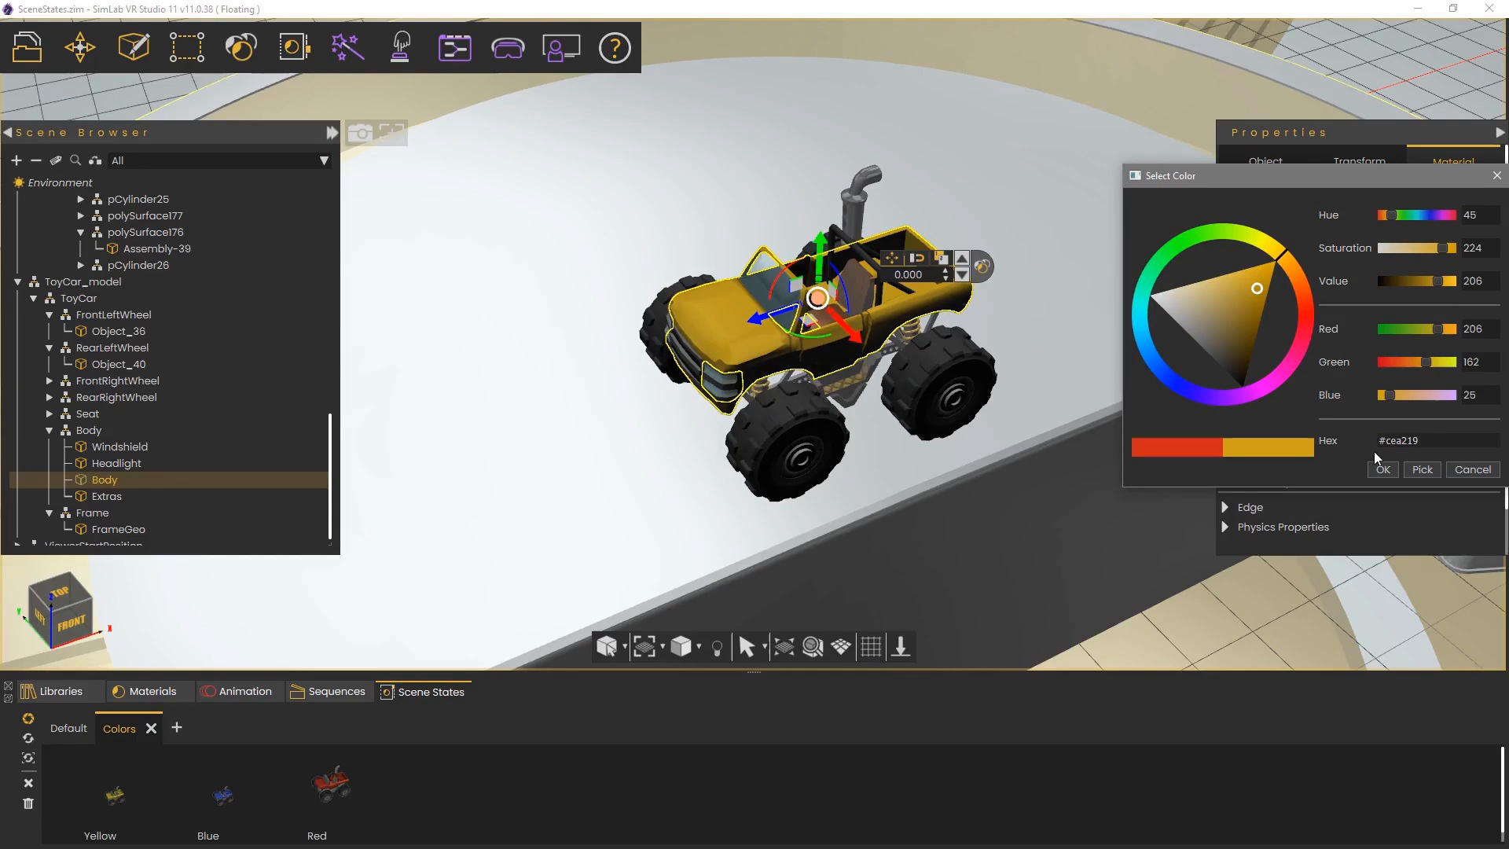
click(1382, 470)
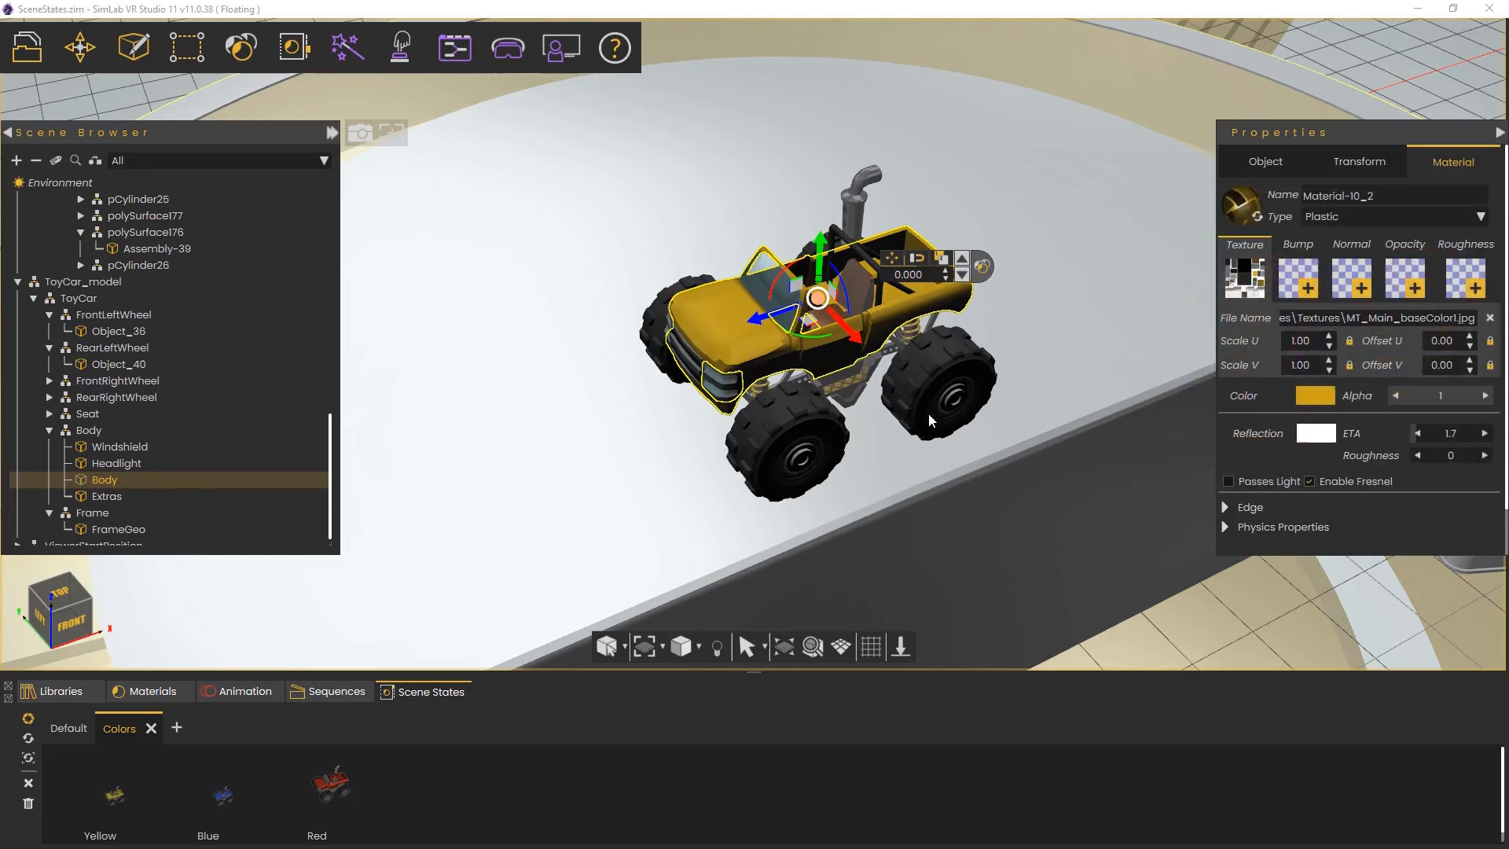
Capture a materials-only scene state of the selected ToyCar_model in the Colors group.
click(98, 284)
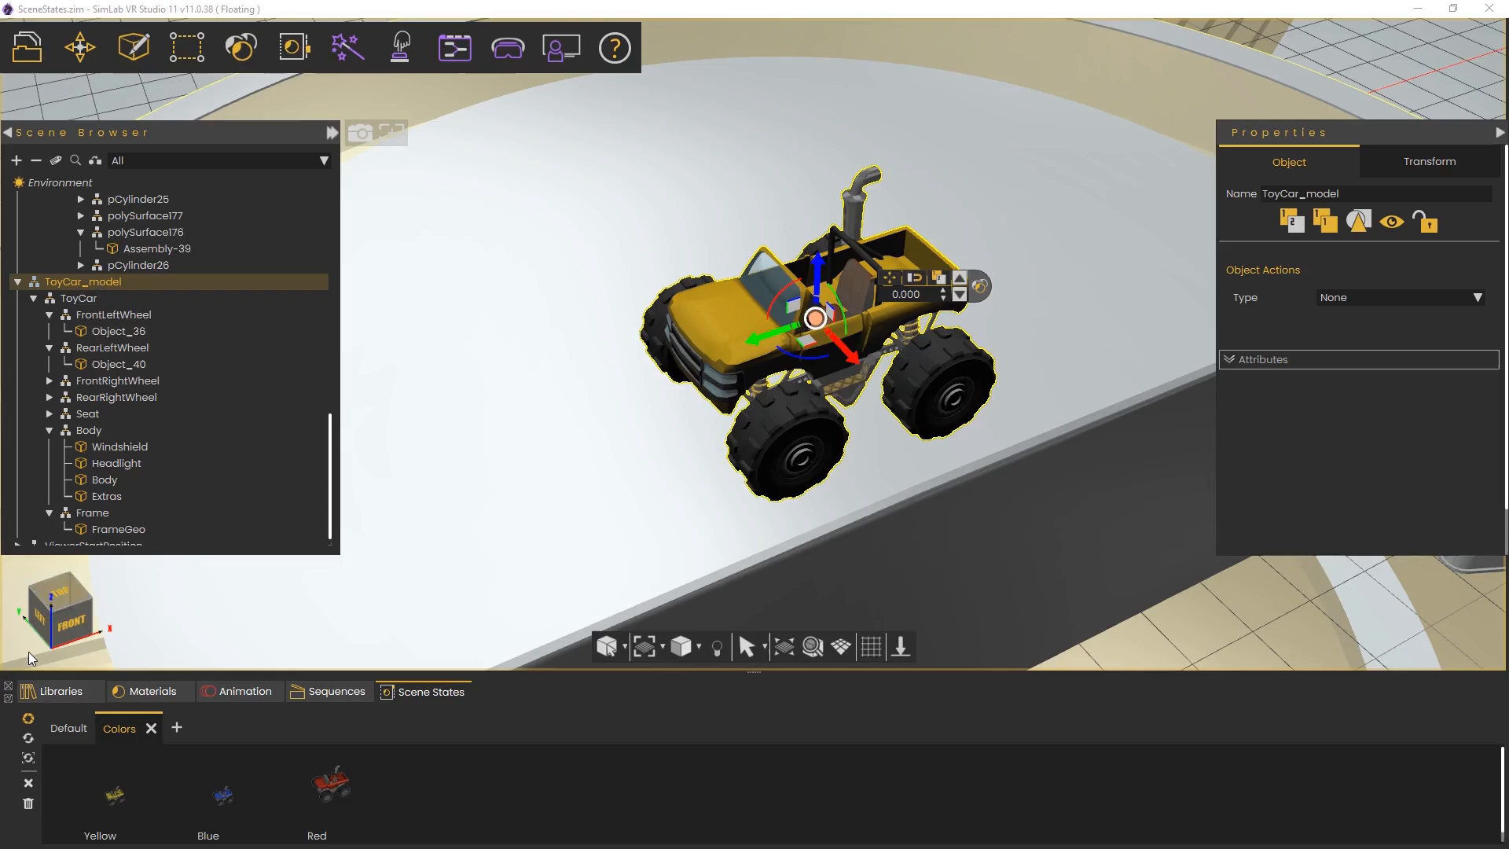
click(28, 722)
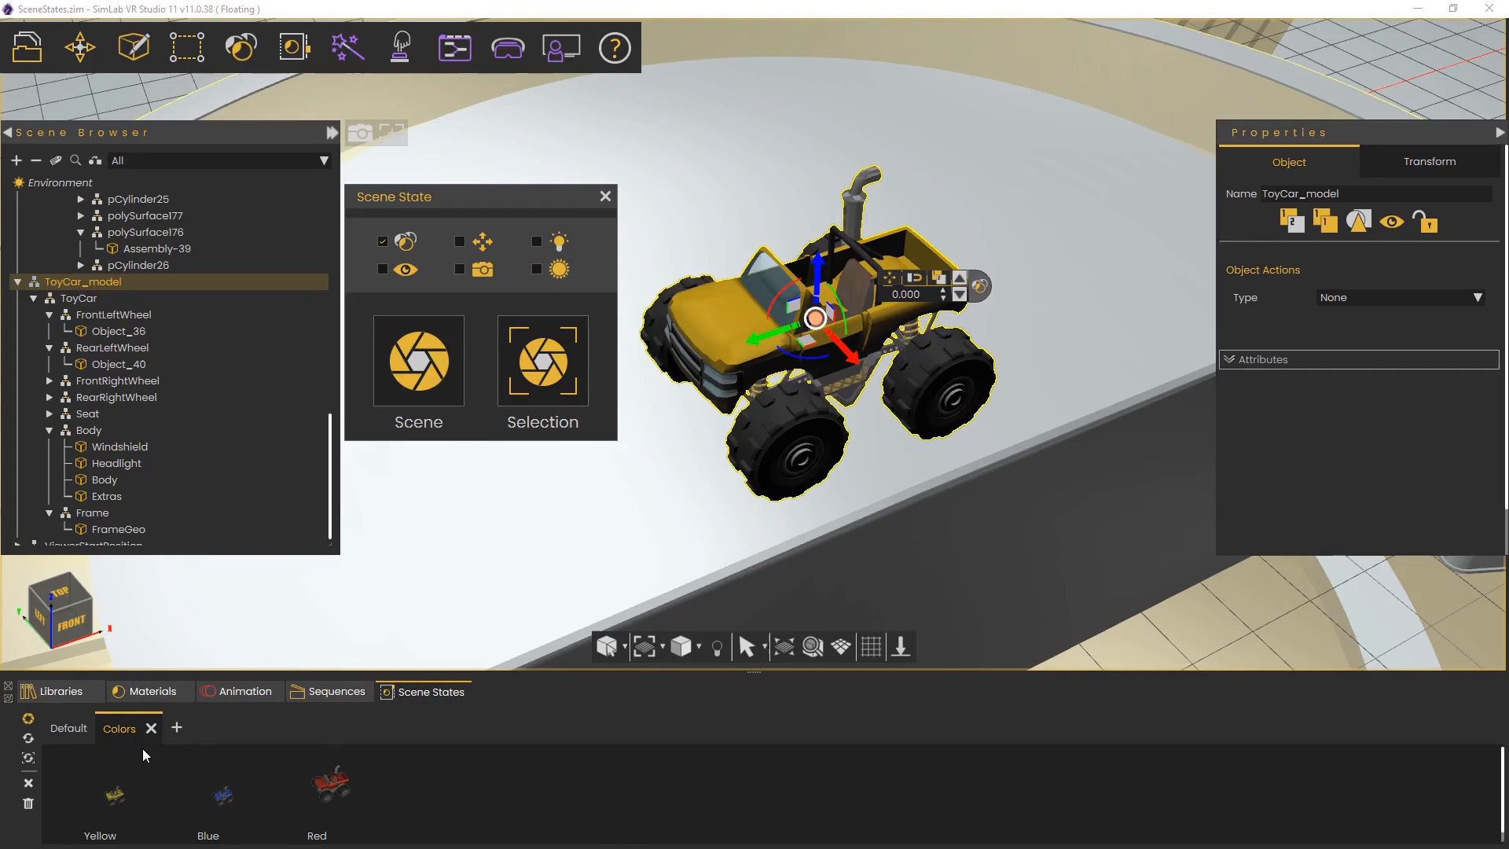
click(564, 363)
Compare the car colours by applying Red, Scene19, Blue and Yellow in turn.
click(324, 793)
click(419, 791)
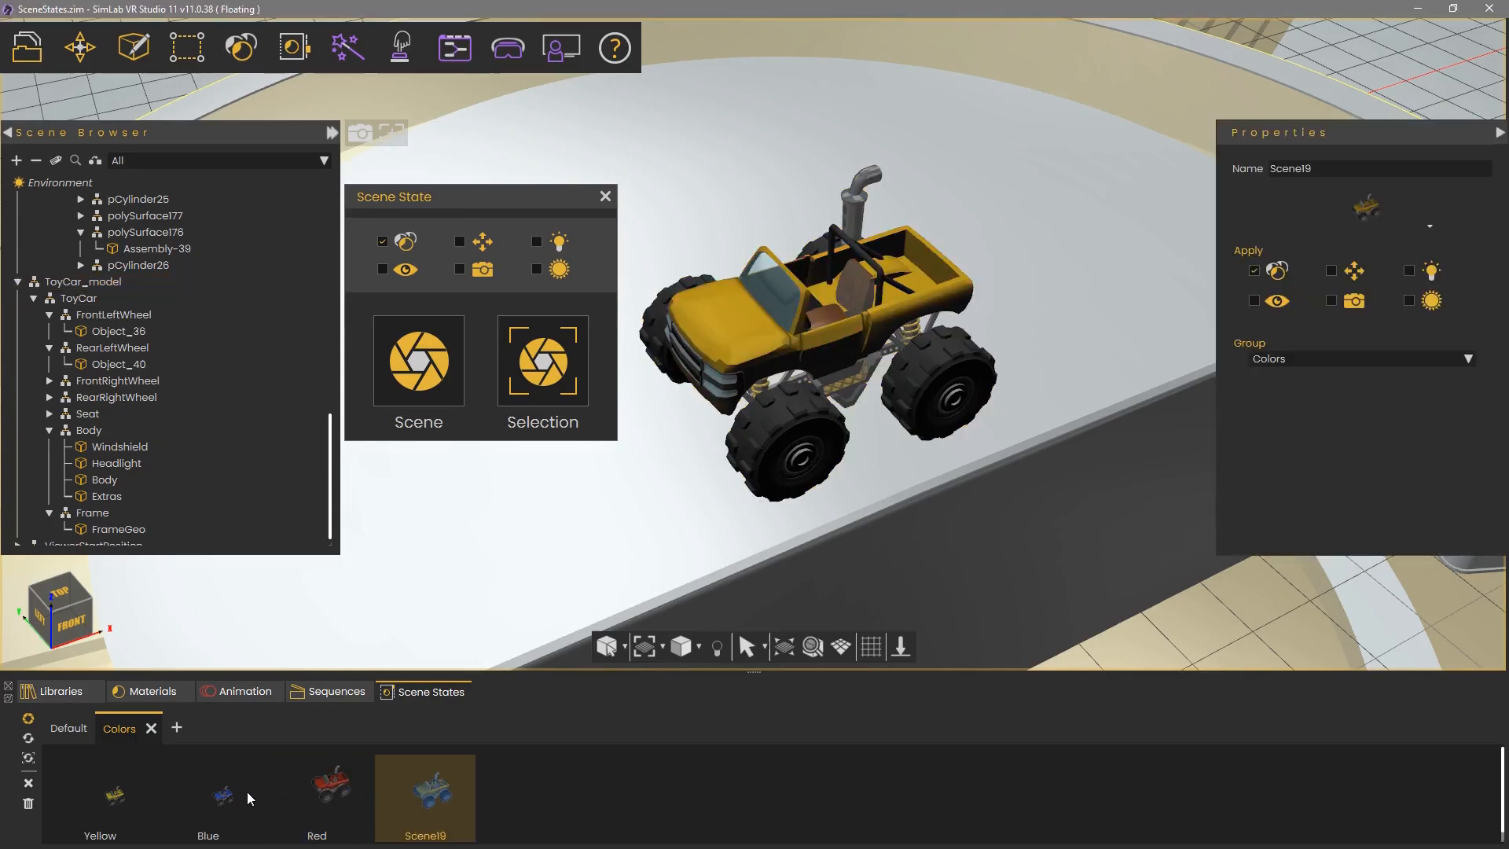
click(249, 796)
click(118, 790)
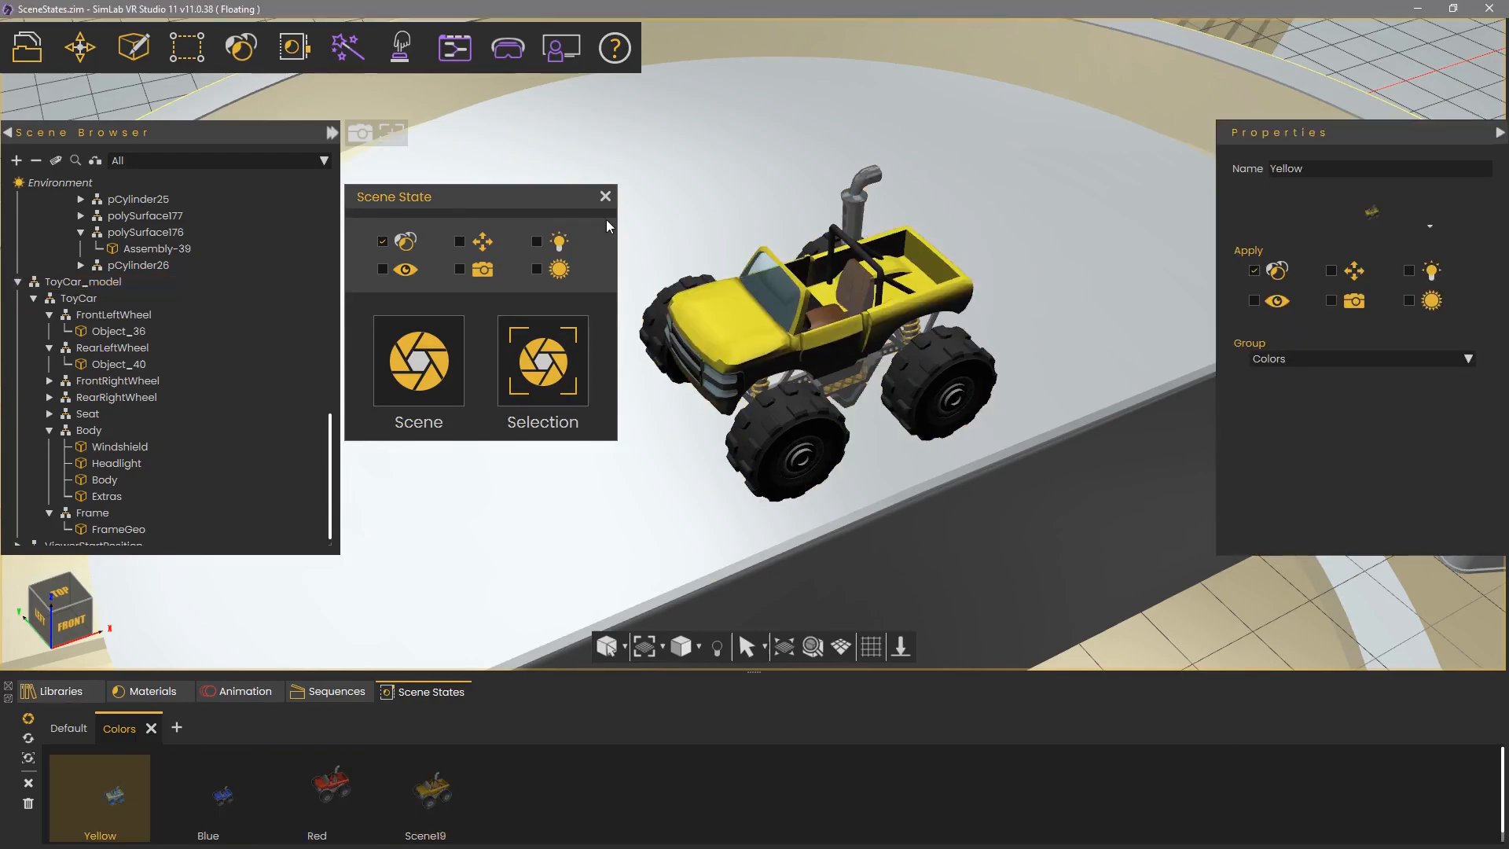
Close the scene state capture dialog and delete the Scene19 state from the Colors group.
click(605, 196)
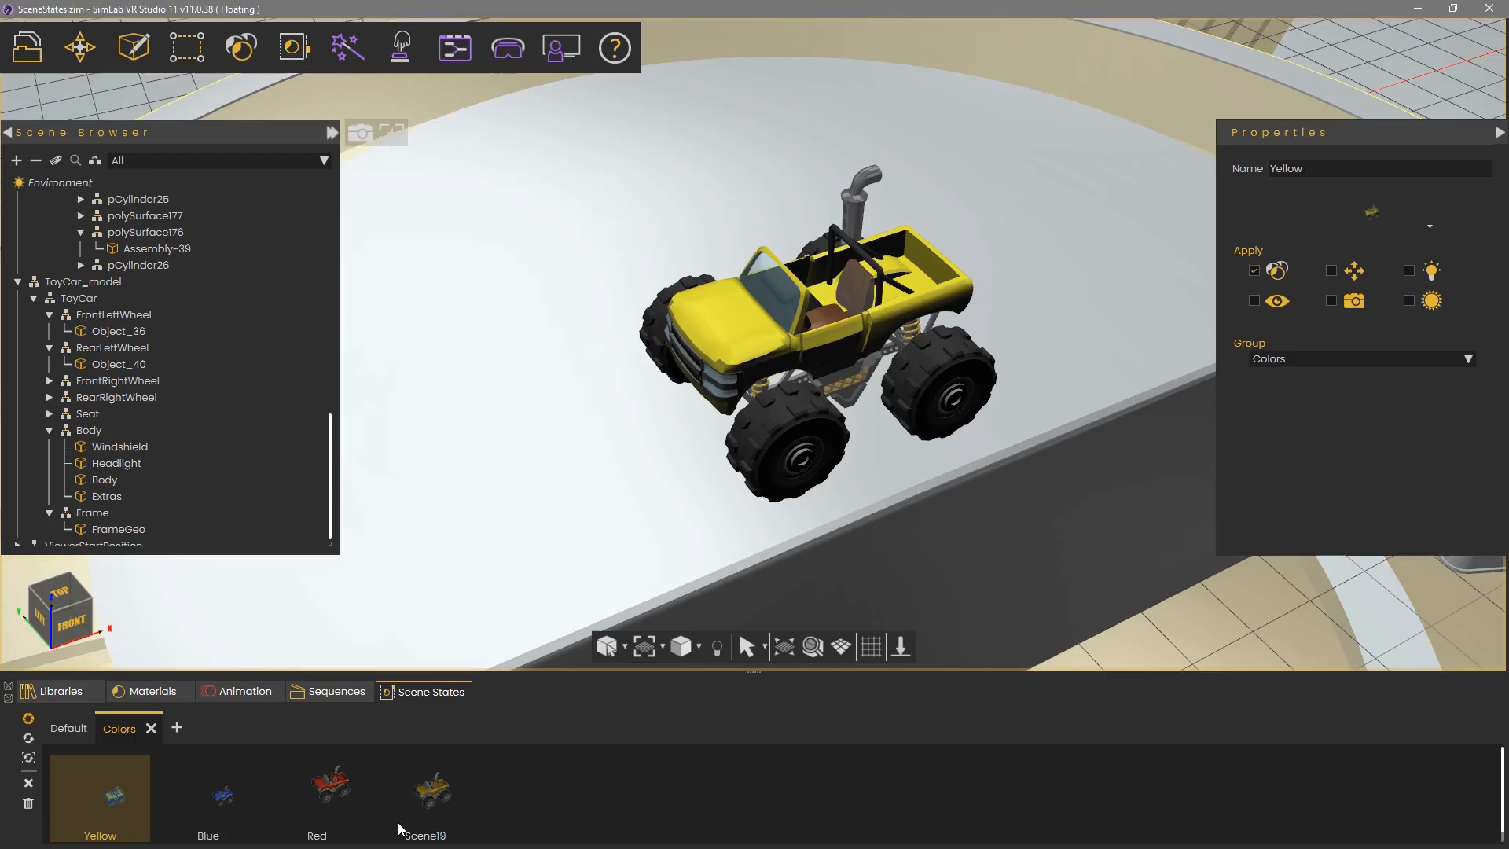
click(423, 815)
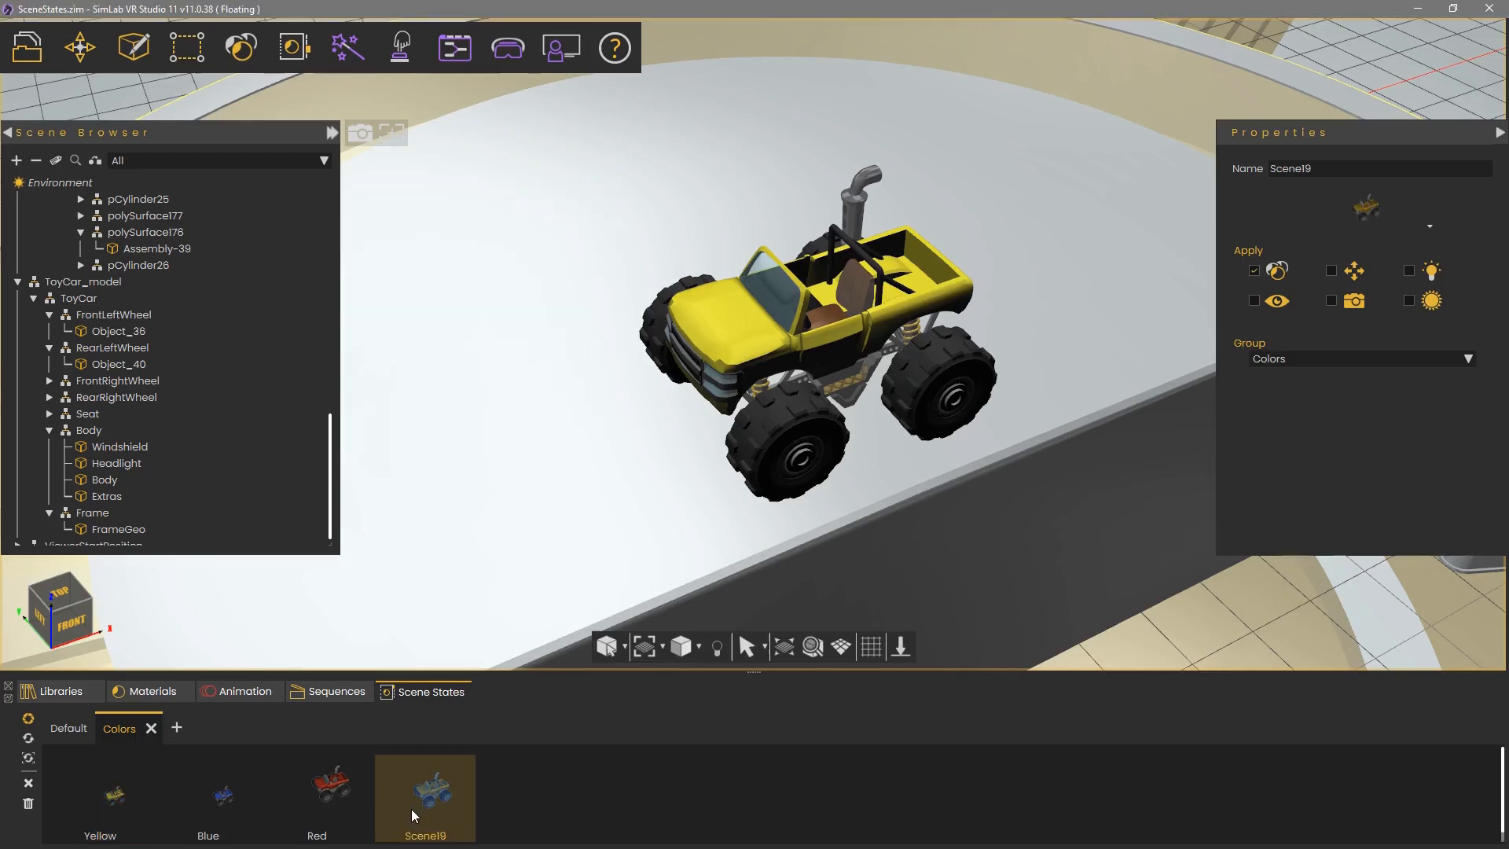
click(28, 783)
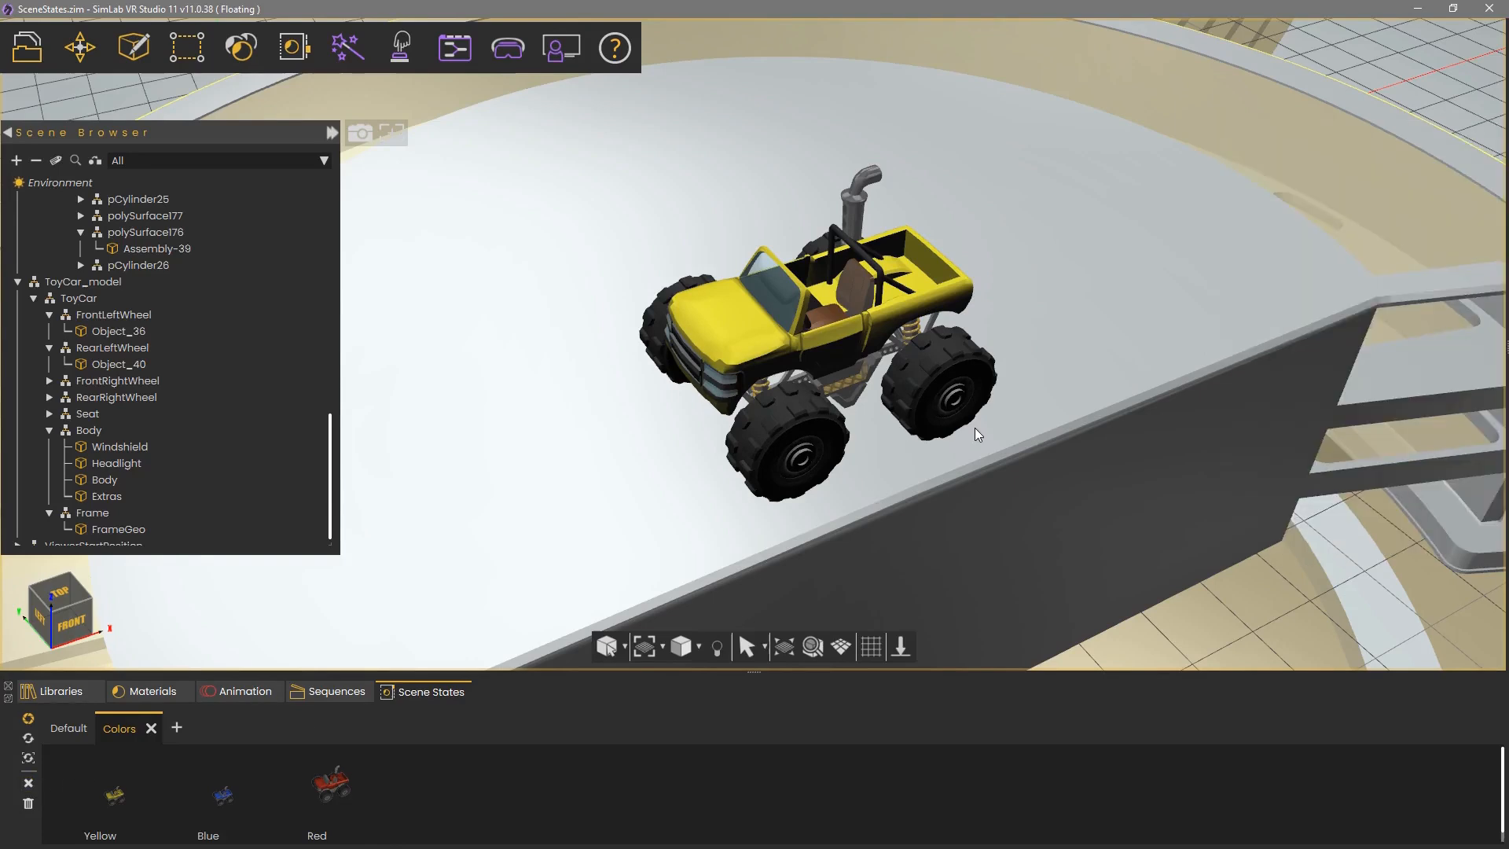
Open the Training Builder and reposition its window so the colour swatches on The Wasp control panel stay visible.
right_drag(993, 444, 978, 420)
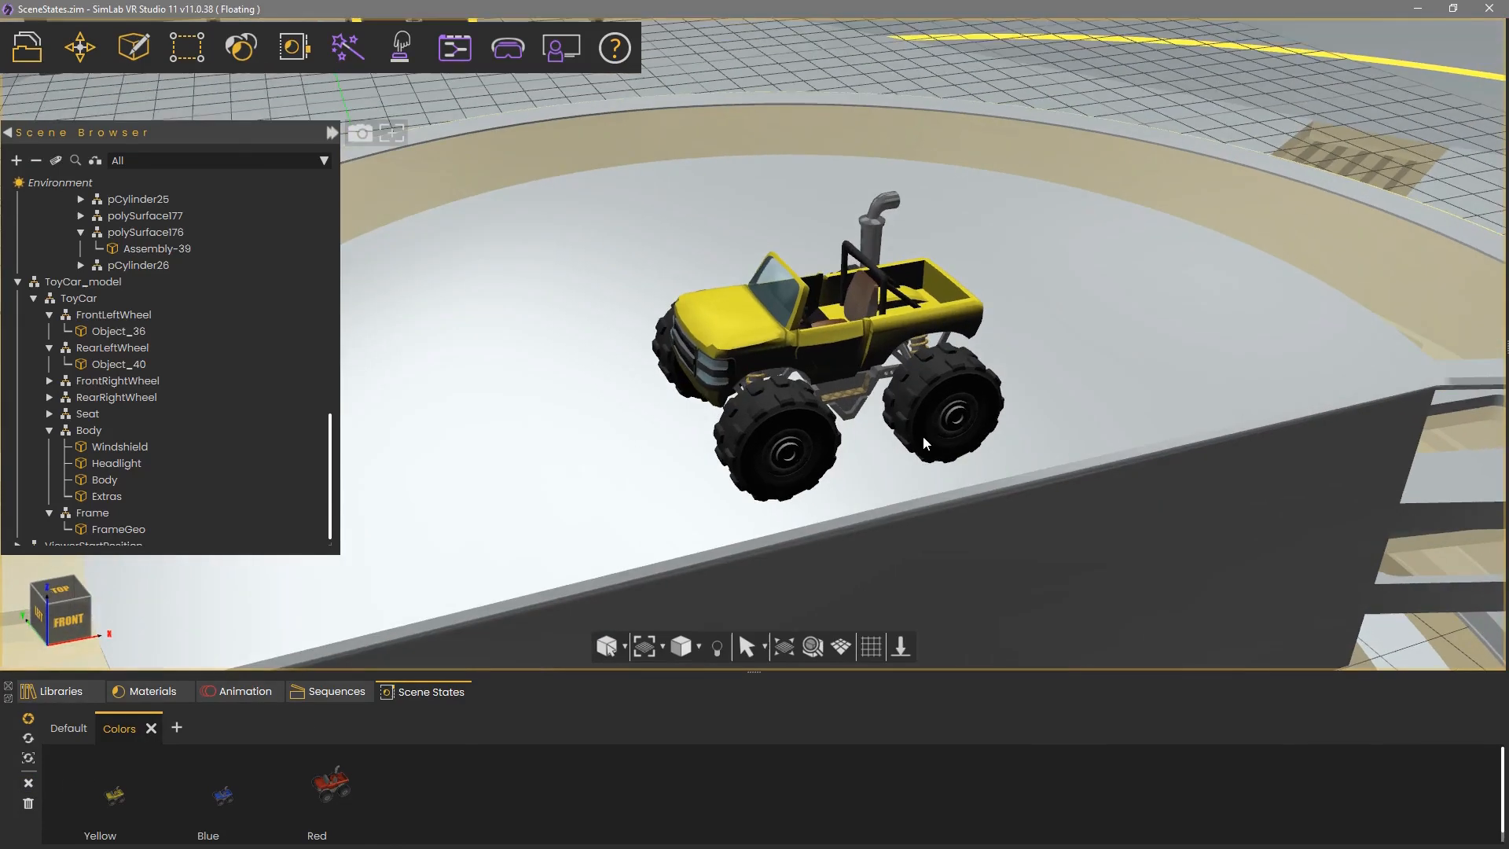
scroll(988, 455, down, 3)
middle_drag(988, 456, 947, 356)
scroll(987, 385, down, 3)
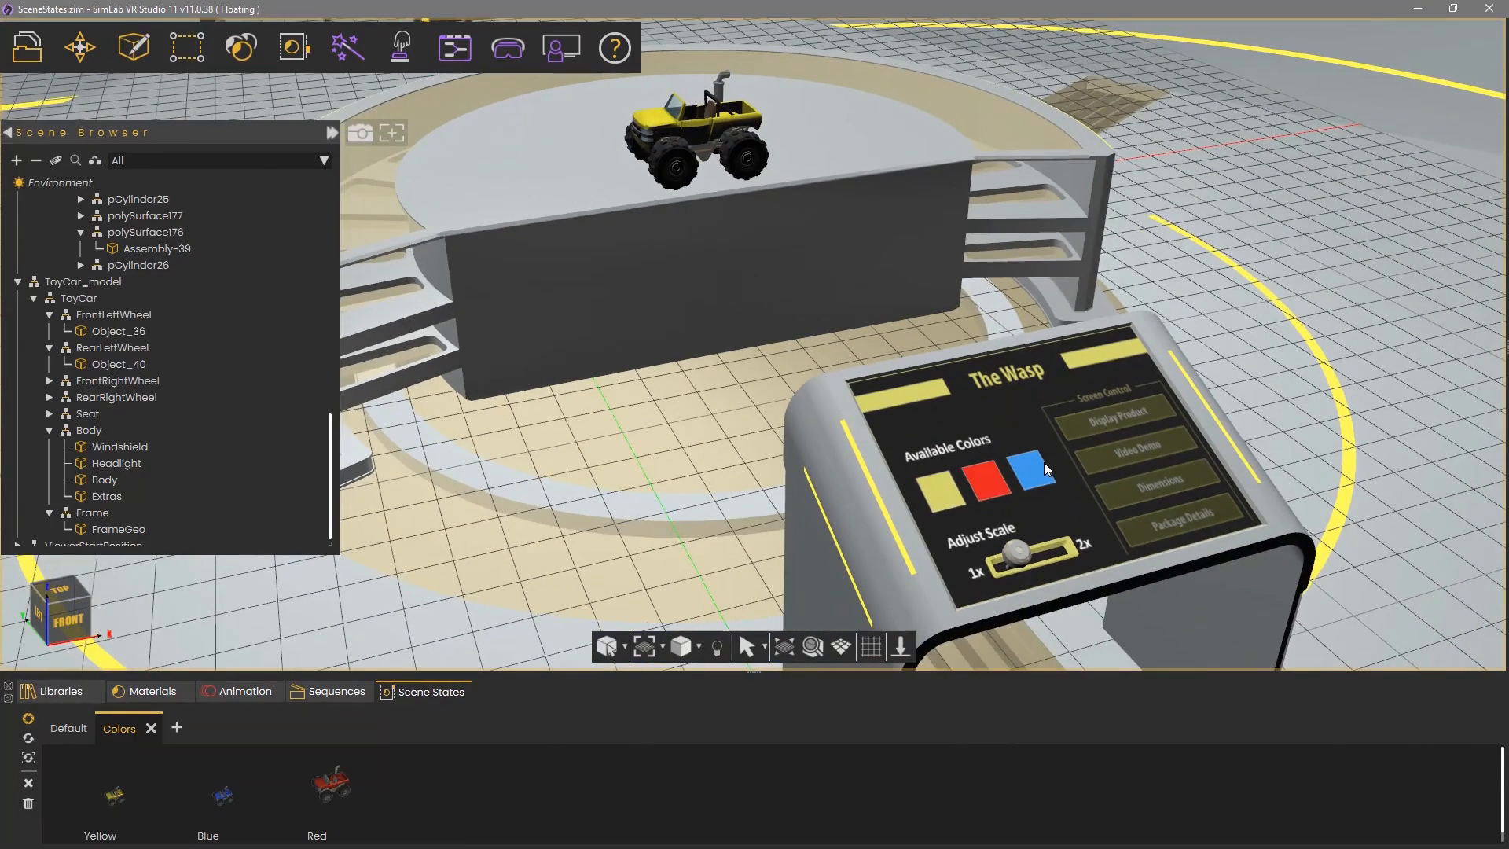
click(443, 45)
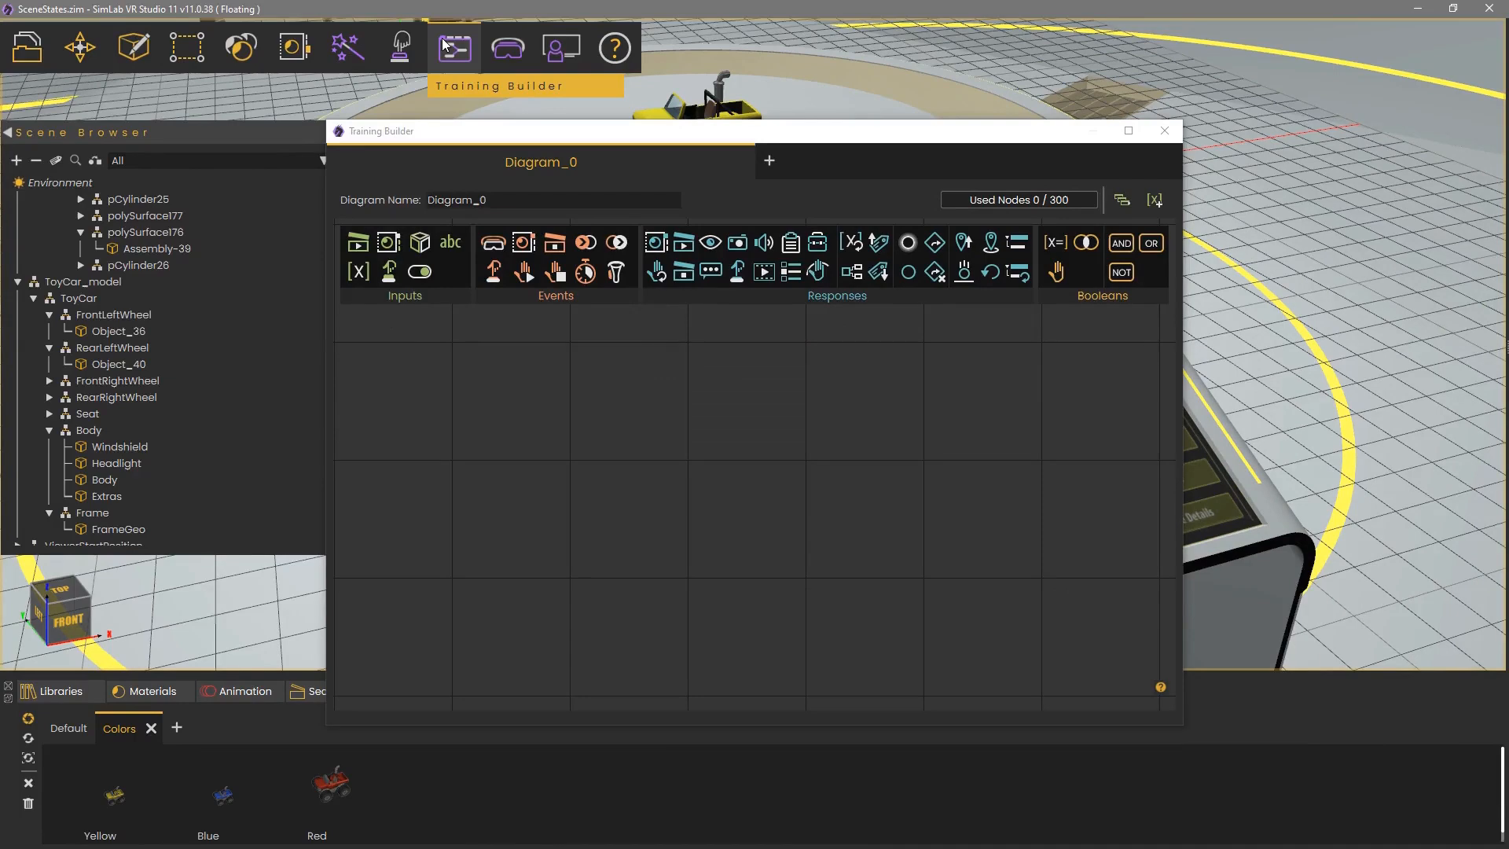
scroll(757, 481, down, 2)
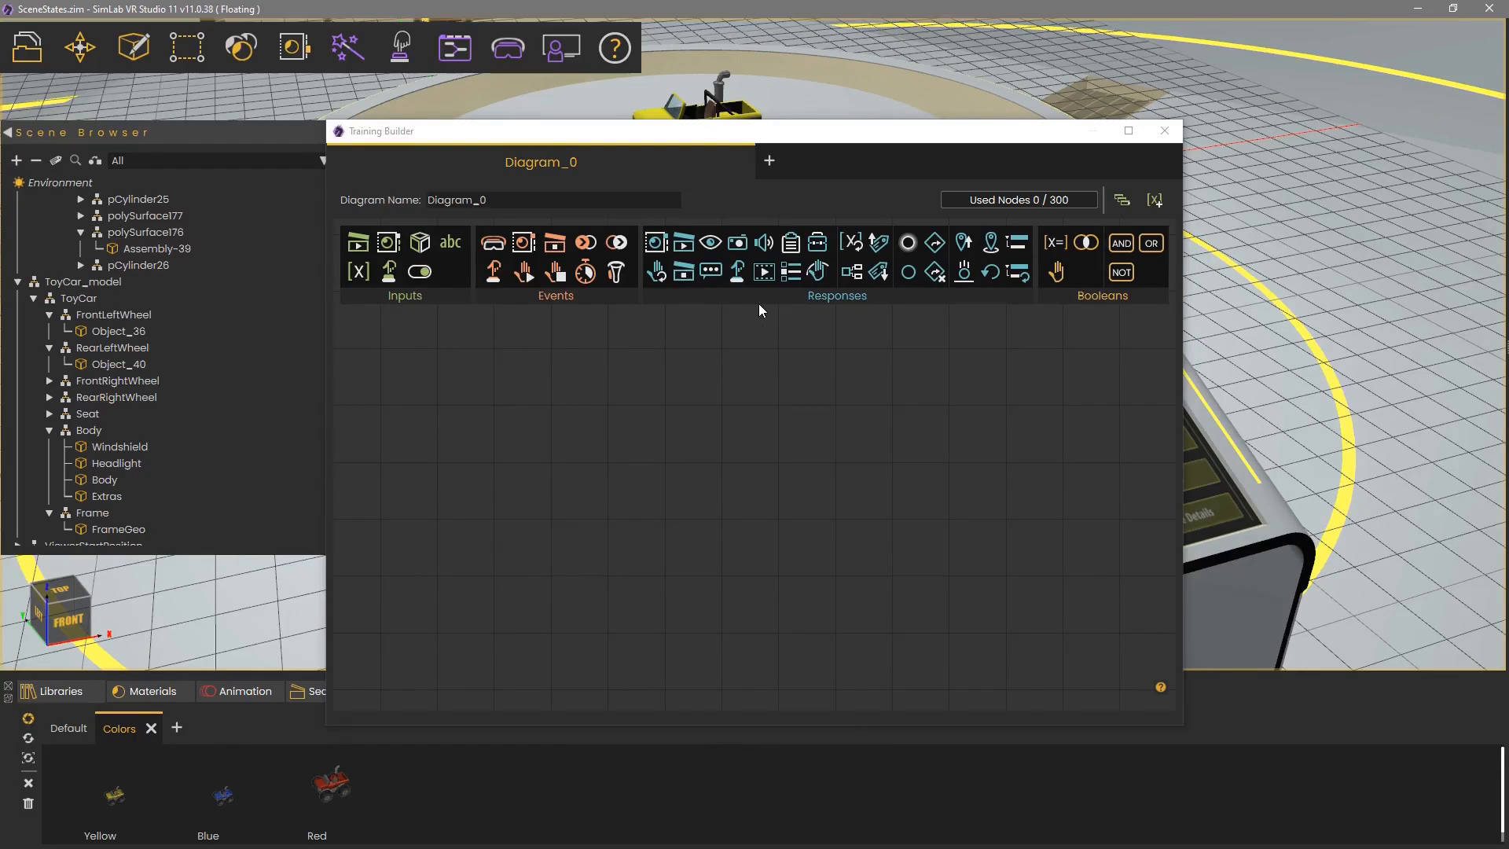
drag(776, 142, 756, 579)
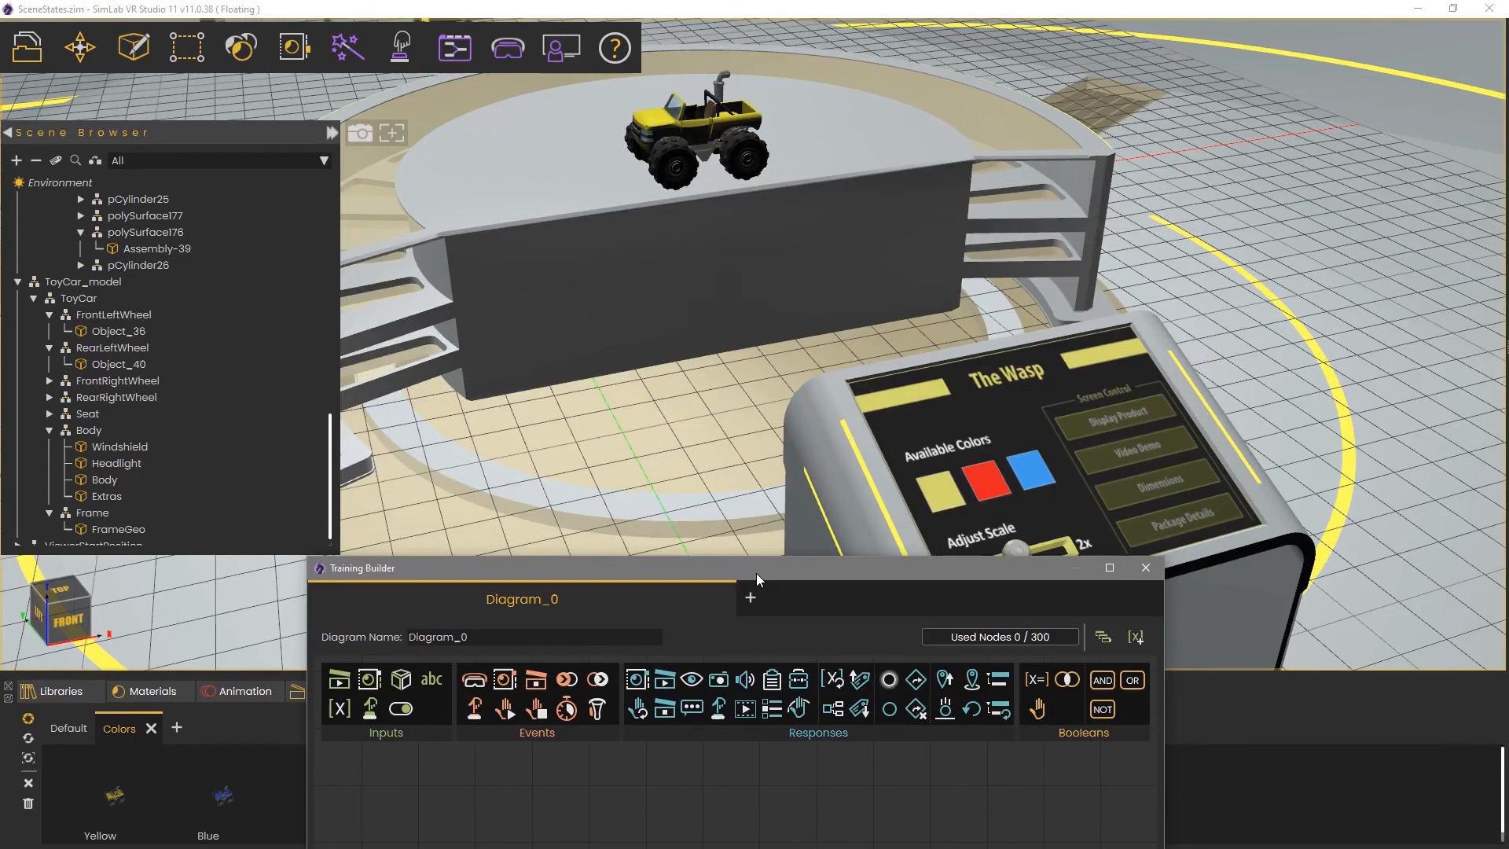
Select the yellow swatch on The Wasp control panel and add a Node Triggered event to Diagram_0.
click(928, 486)
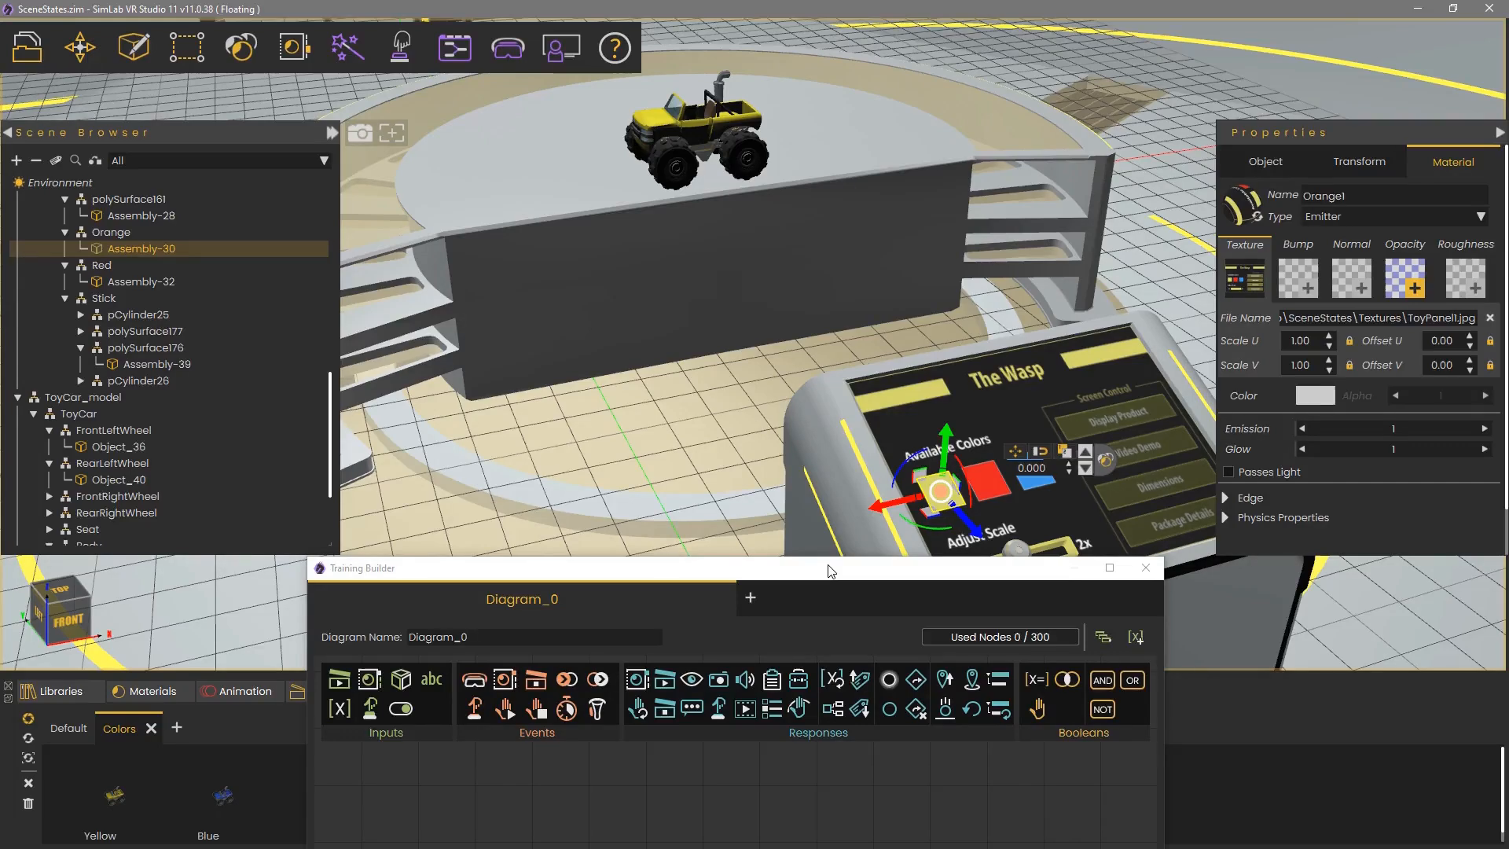
drag(829, 571, 880, 182)
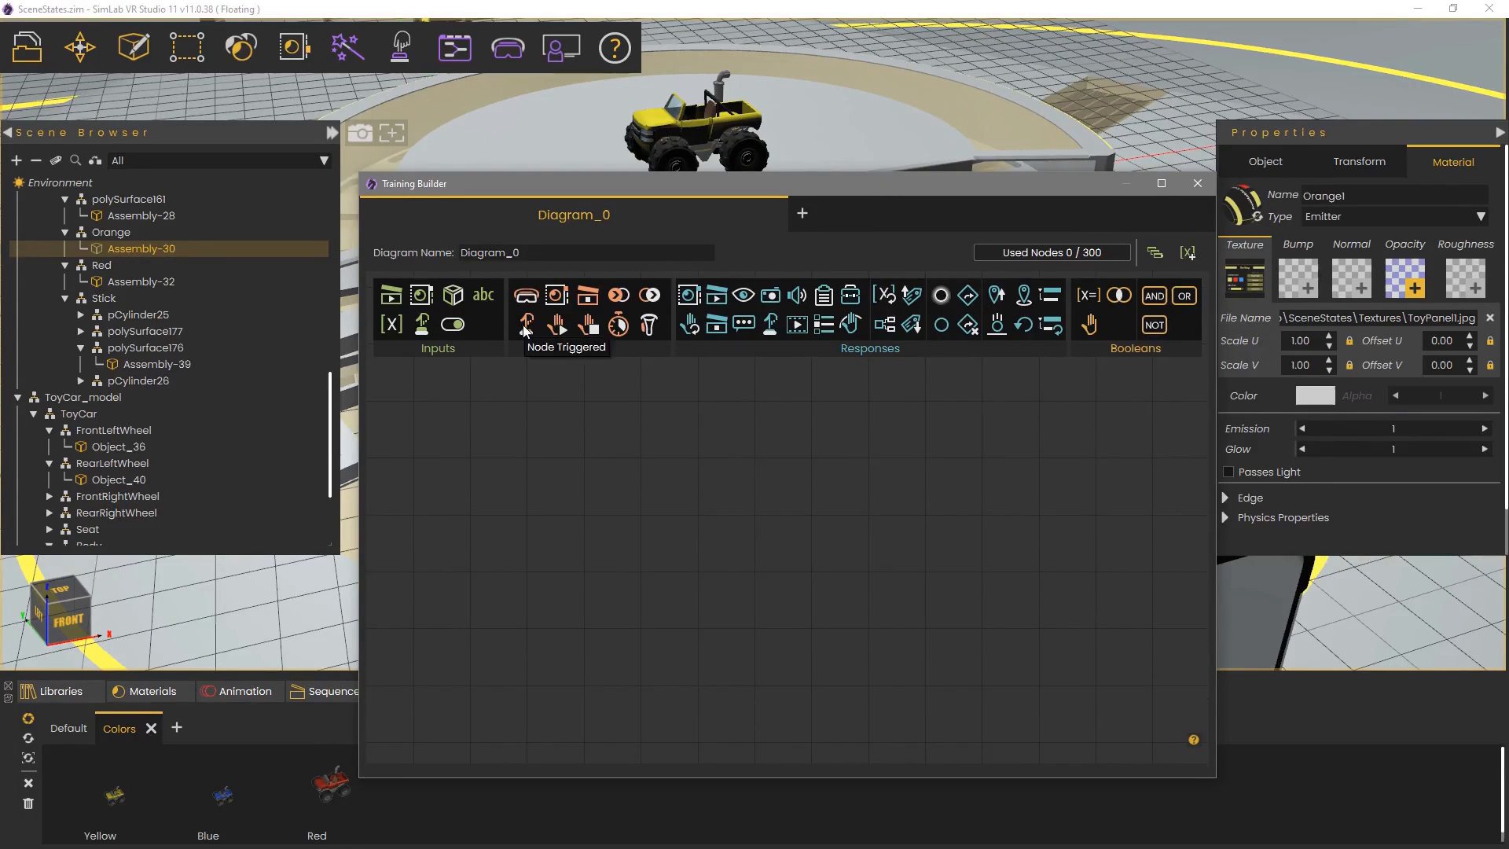
drag(526, 324, 565, 550)
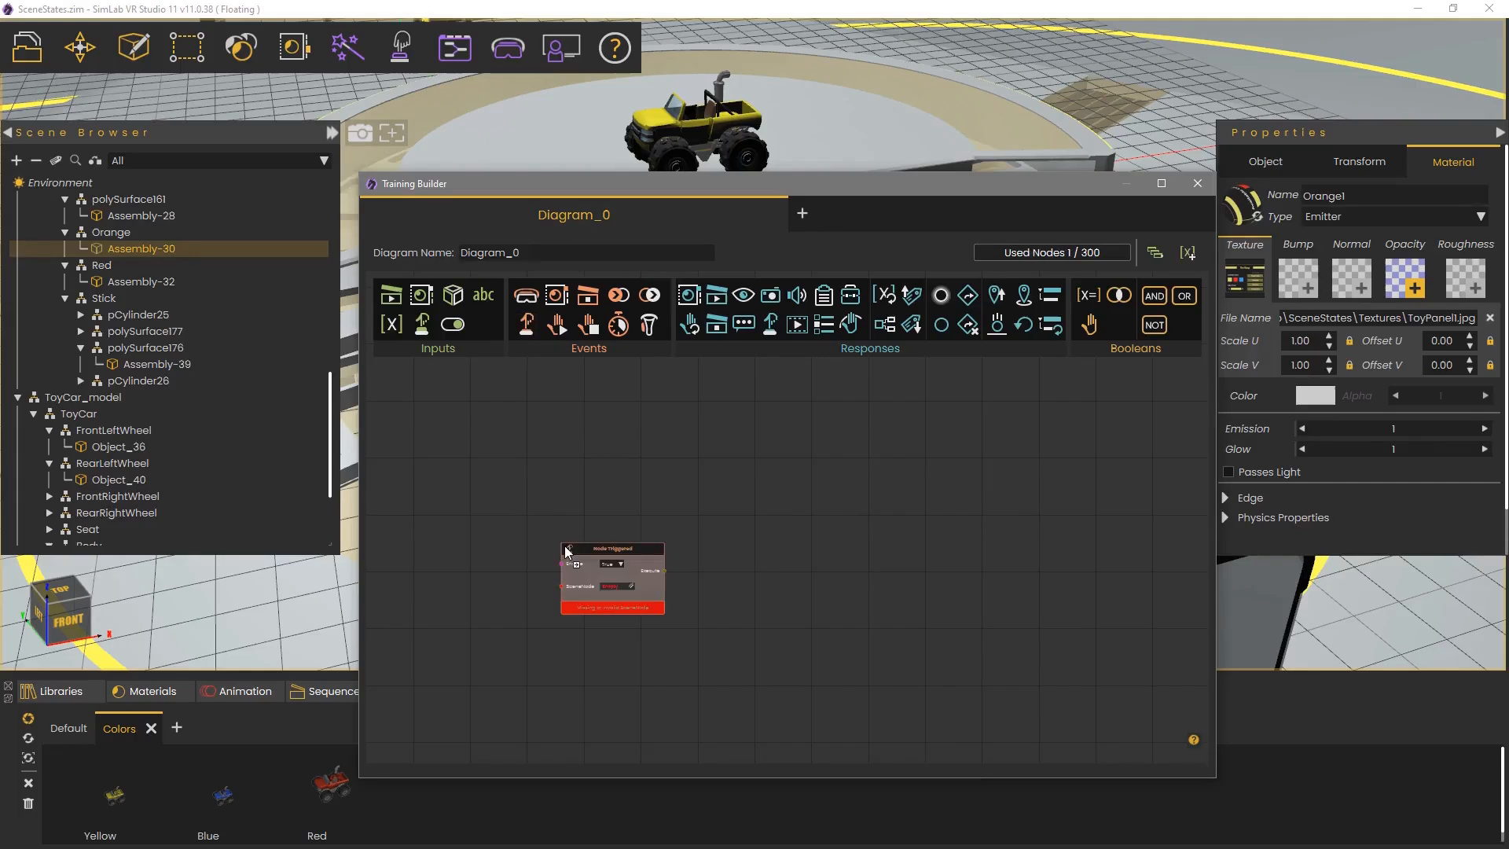
scroll(563, 520, up, 4)
middle_drag(567, 519, 879, 414)
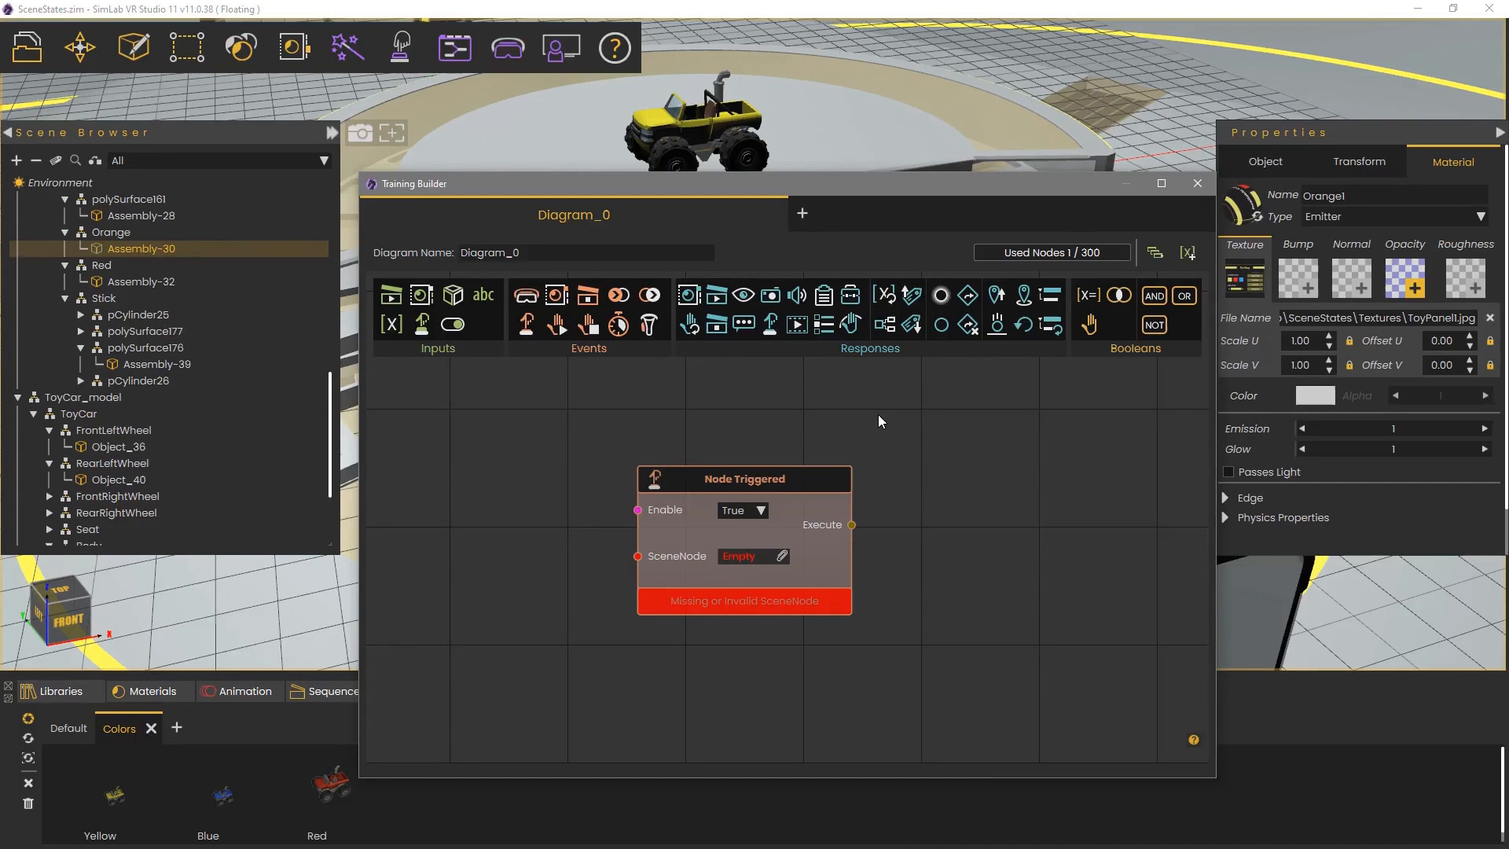
Link the Node Triggered event's SceneNode to the selected yellow swatch, Assembly-30.
scroll(879, 413, down, 3)
scroll(879, 413, up, 5)
scroll(878, 413, down, 4)
scroll(879, 414, up, 2)
scroll(878, 413, up, 1)
scroll(878, 414, down, 3)
mouse_move(879, 414)
mouse_down()
mouse_move(782, 512)
mouse_move(633, 421)
mouse_move(857, 509)
mouse_move(643, 498)
mouse_move(858, 495)
mouse_move(788, 422)
mouse_move(865, 407)
mouse_up()
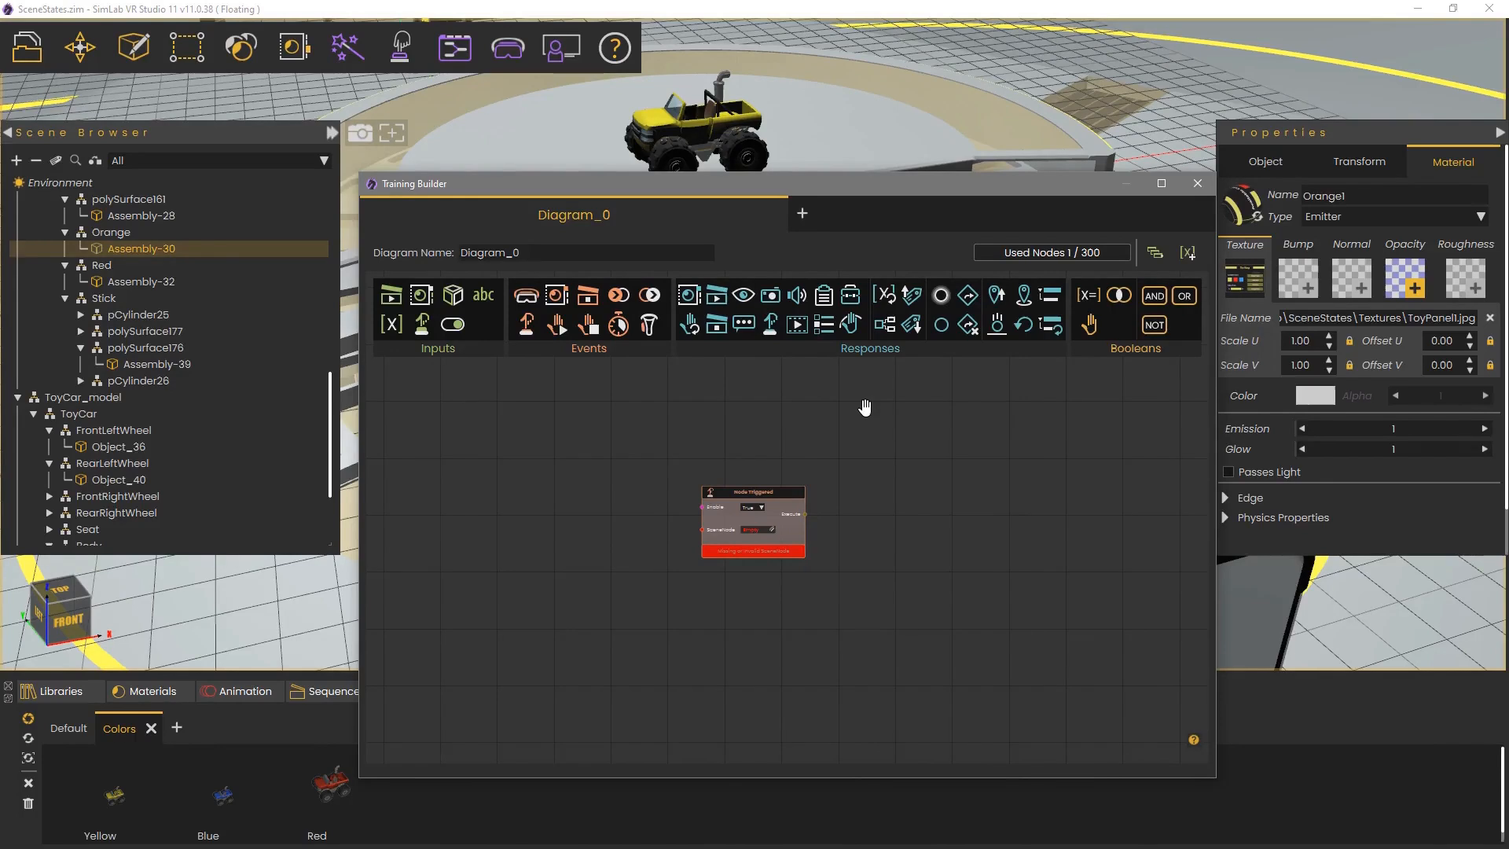
scroll(825, 482, up, 5)
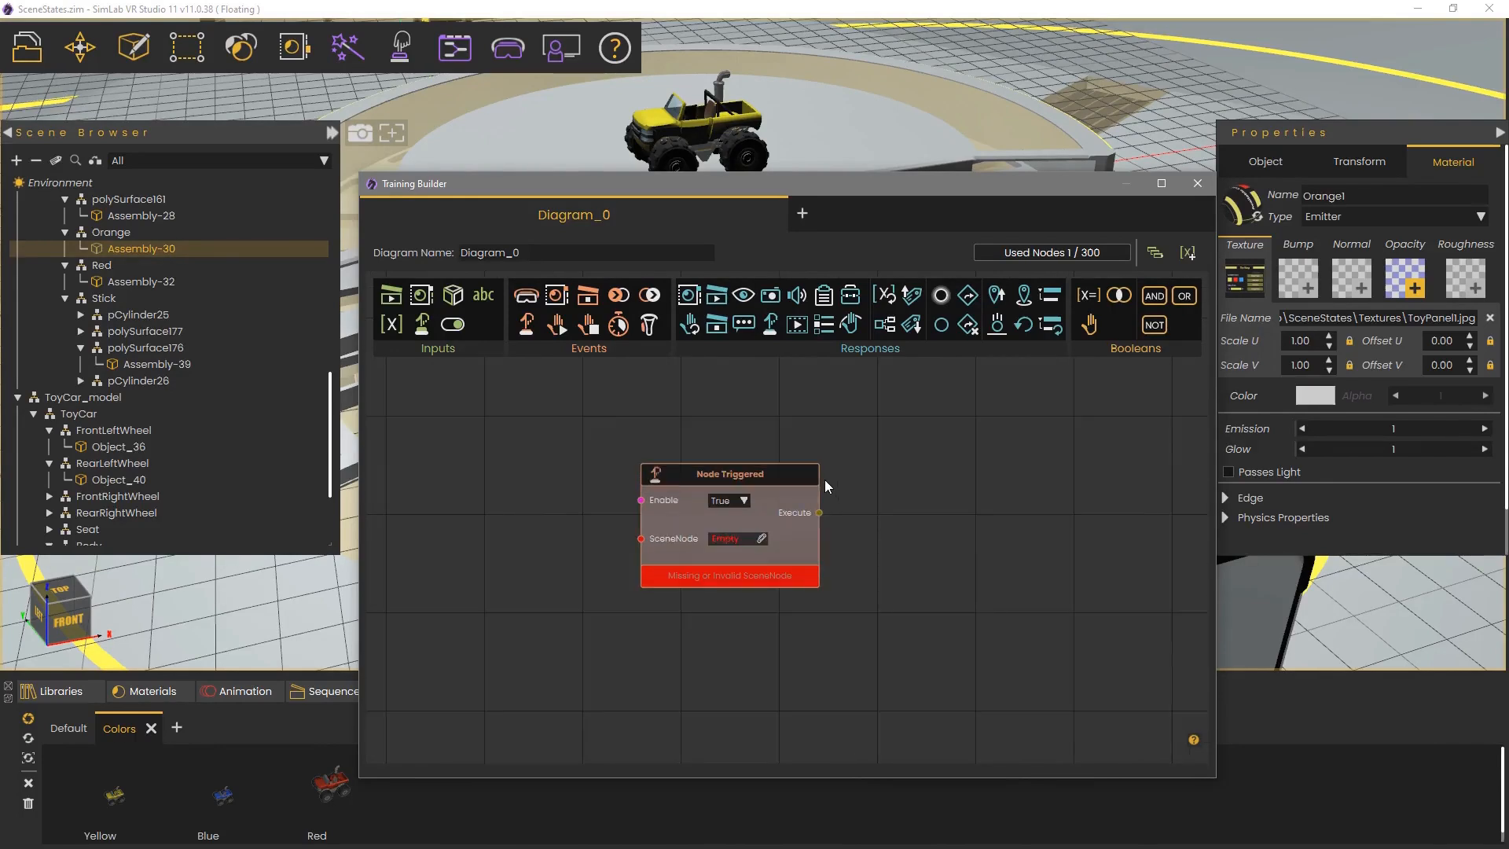
click(755, 542)
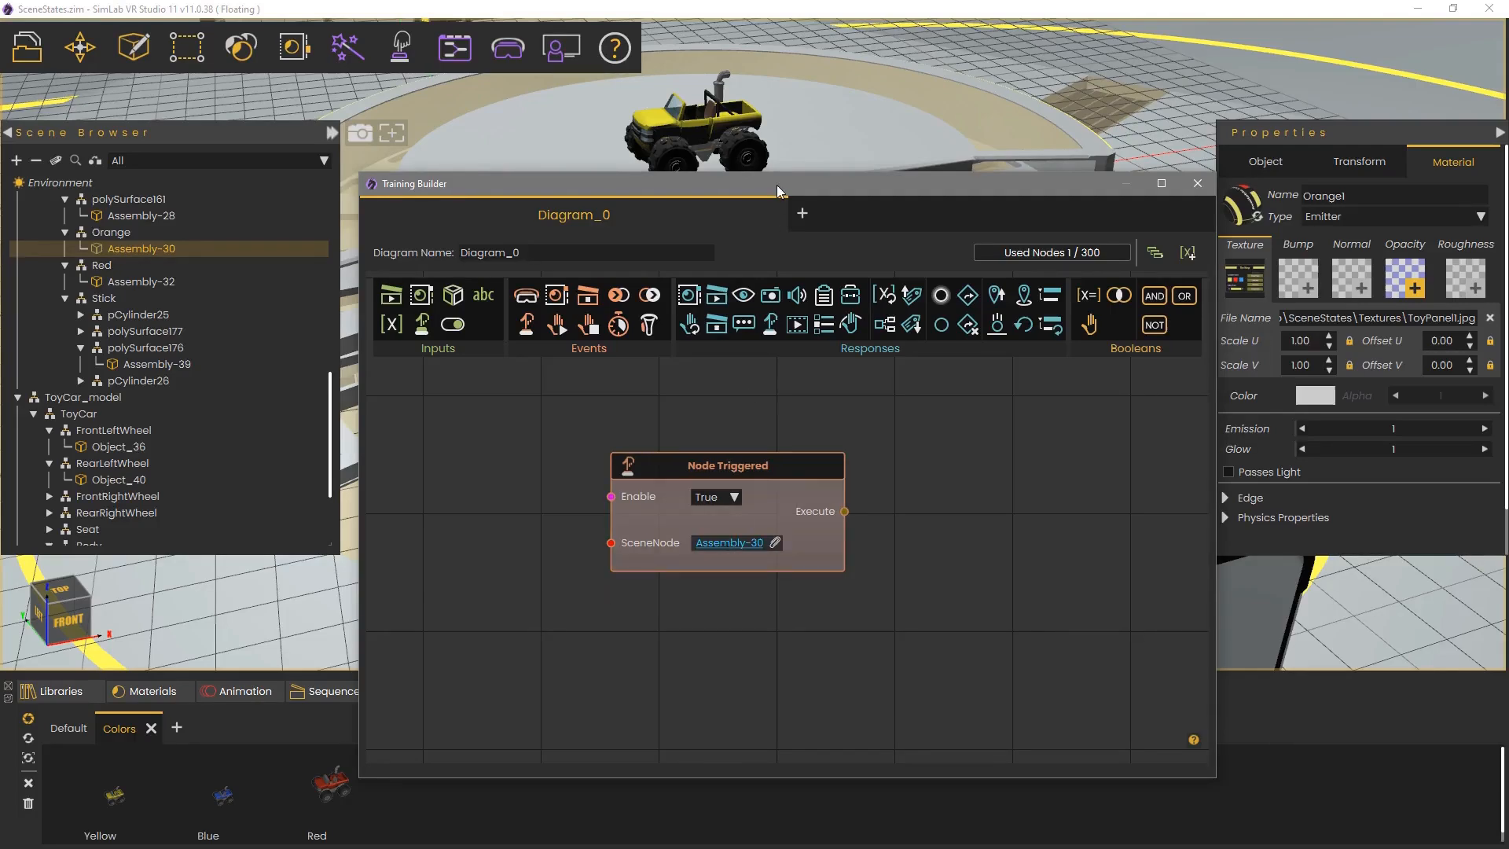
Add an Apply SceneState response beside the yellow swatch's trigger and link it to the Yellow scene state.
drag(776, 186, 642, 576)
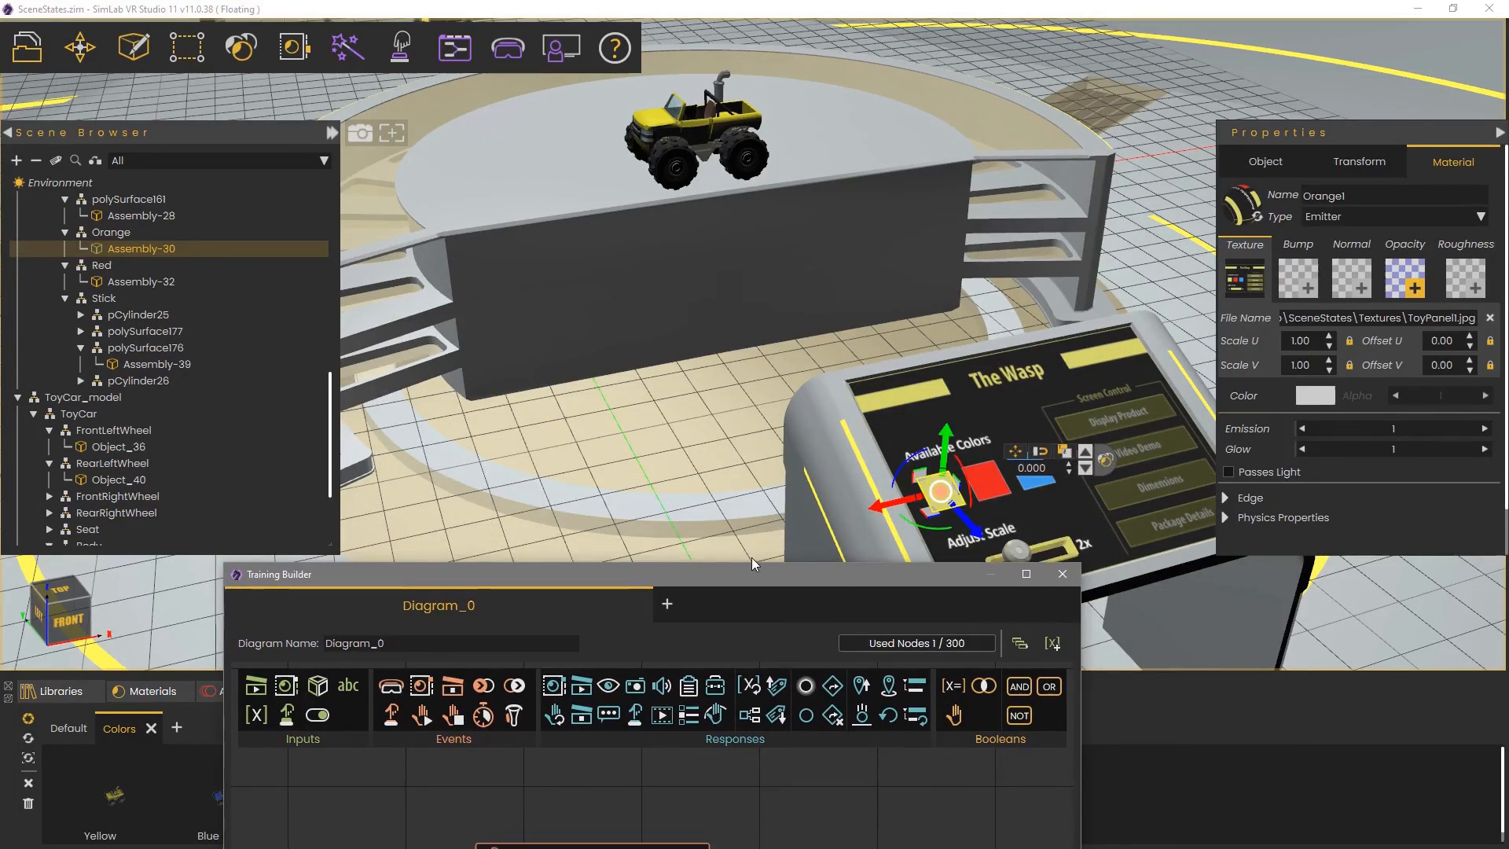
drag(837, 577, 949, 194)
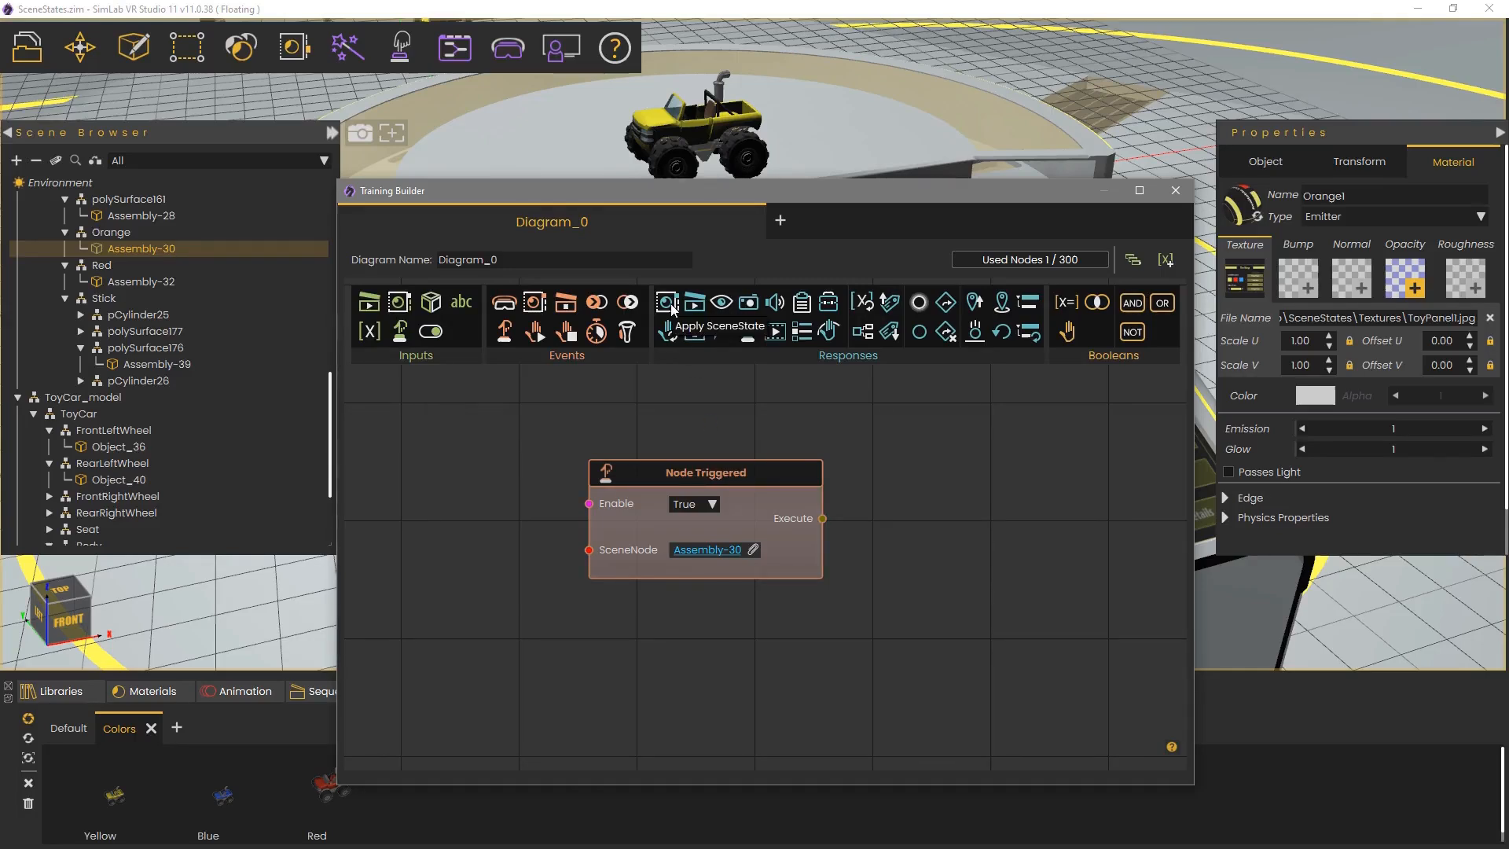
drag(672, 309, 983, 410)
drag(921, 658, 837, 677)
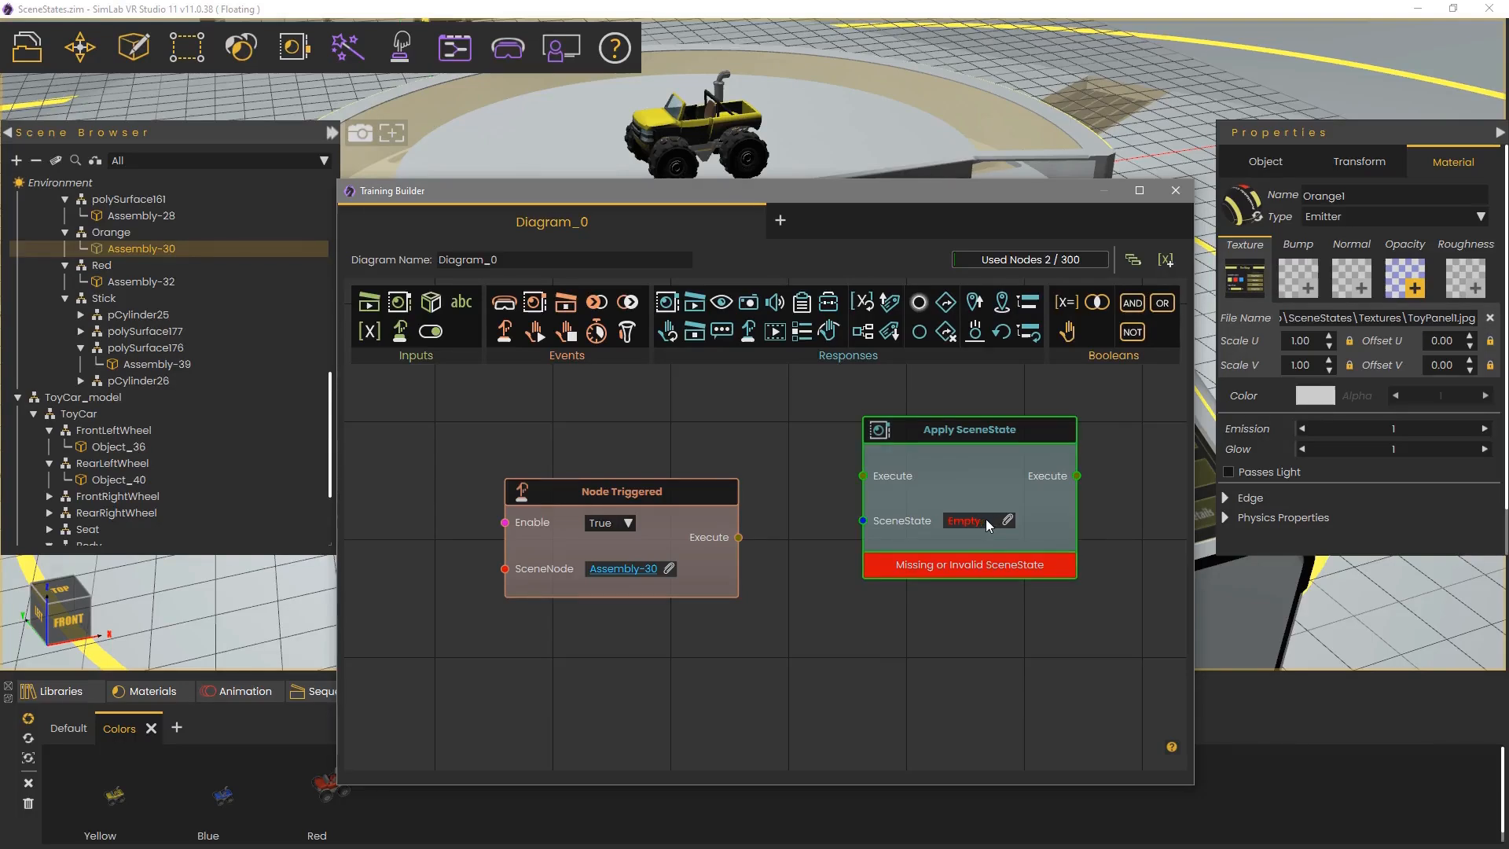
click(113, 808)
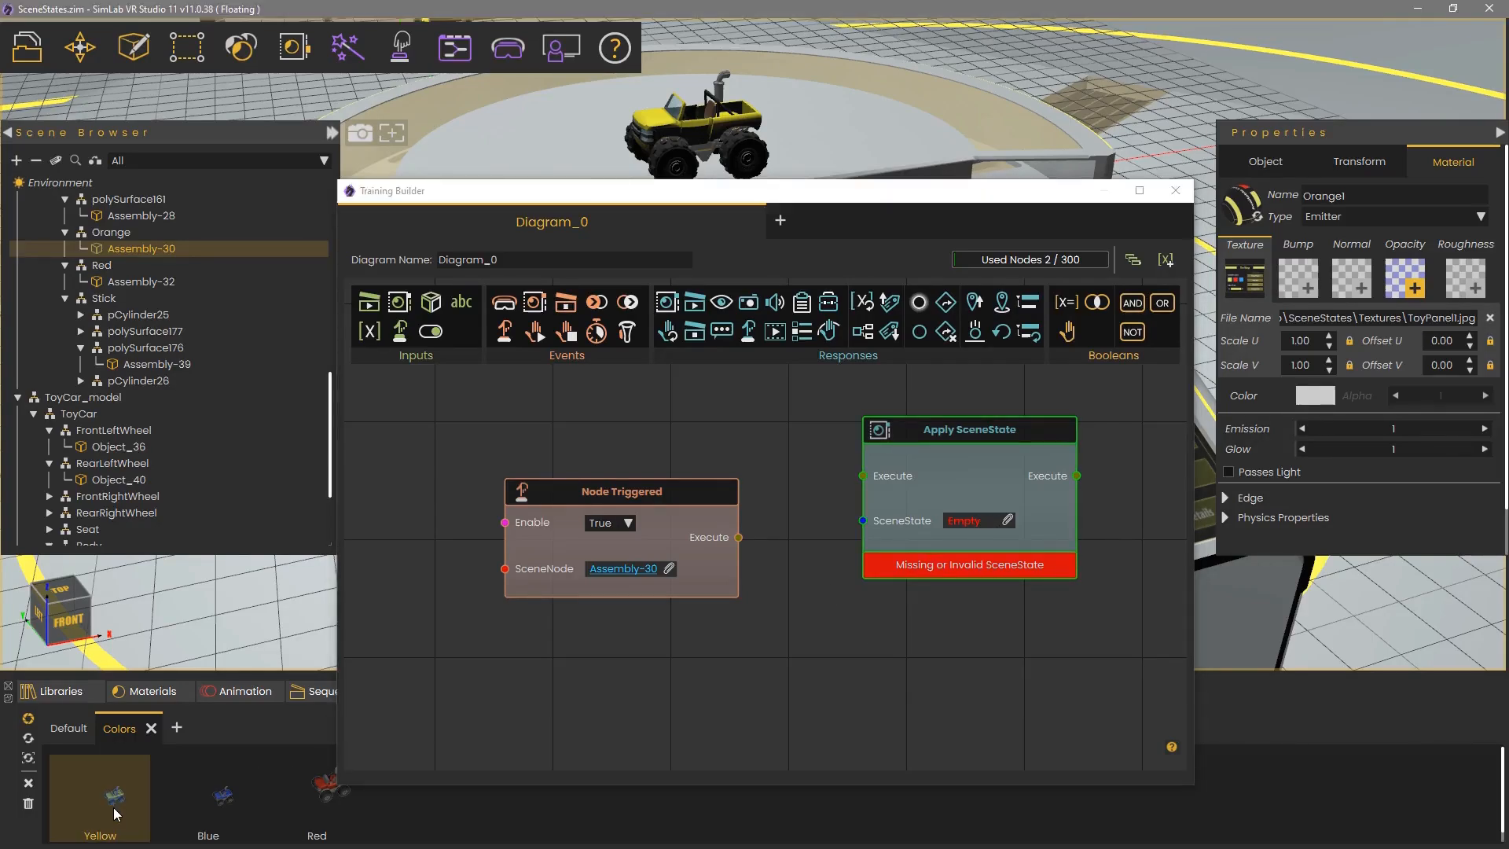
click(1009, 519)
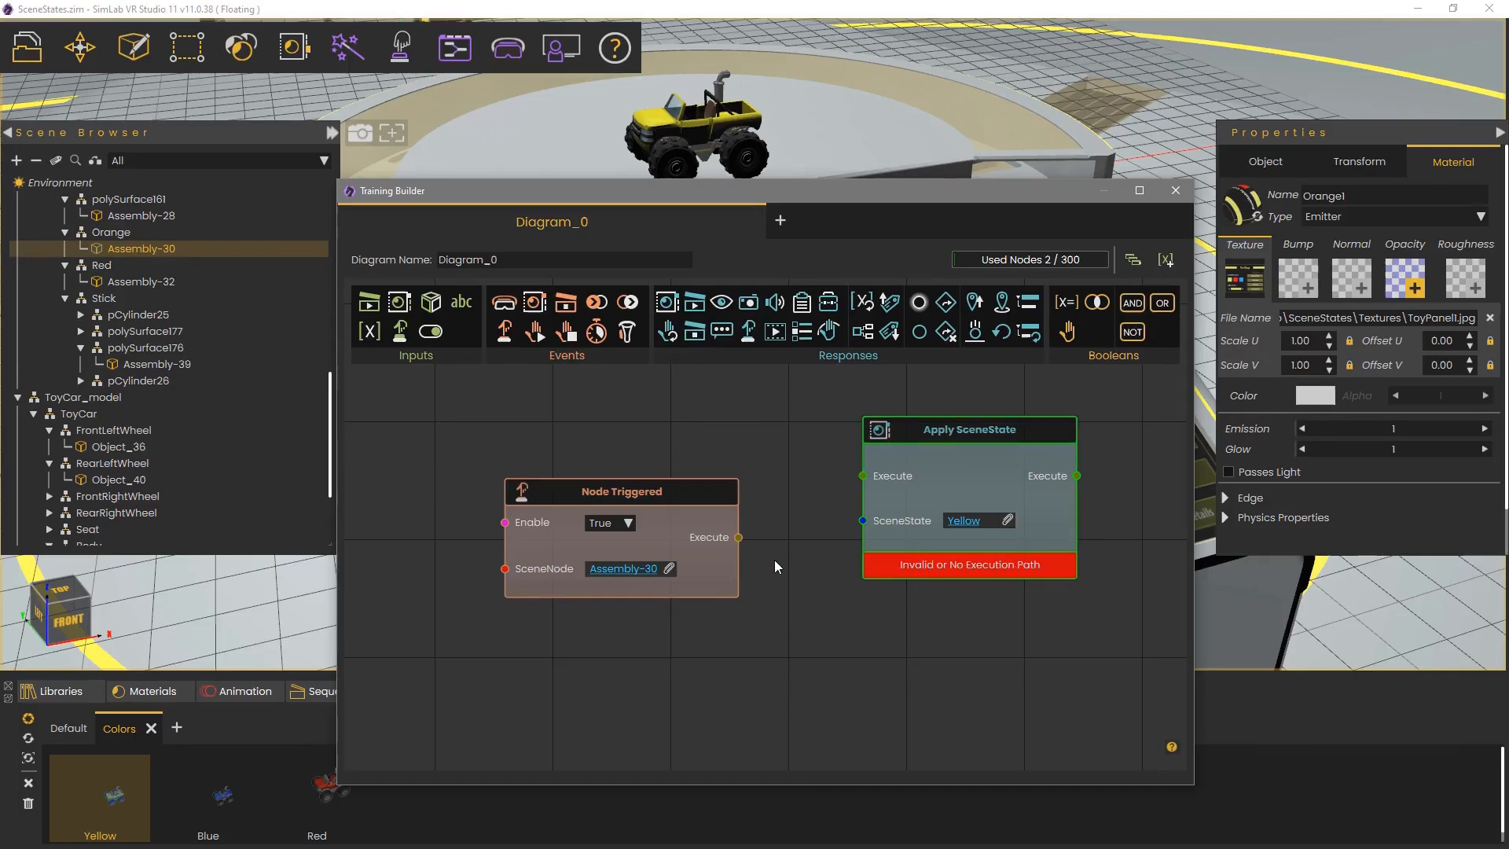
Connect the Assembly-30 trigger's Execute output to the Yellow Apply SceneState node and align the two nodes.
drag(737, 537, 863, 477)
drag(696, 489, 727, 427)
drag(920, 436, 920, 434)
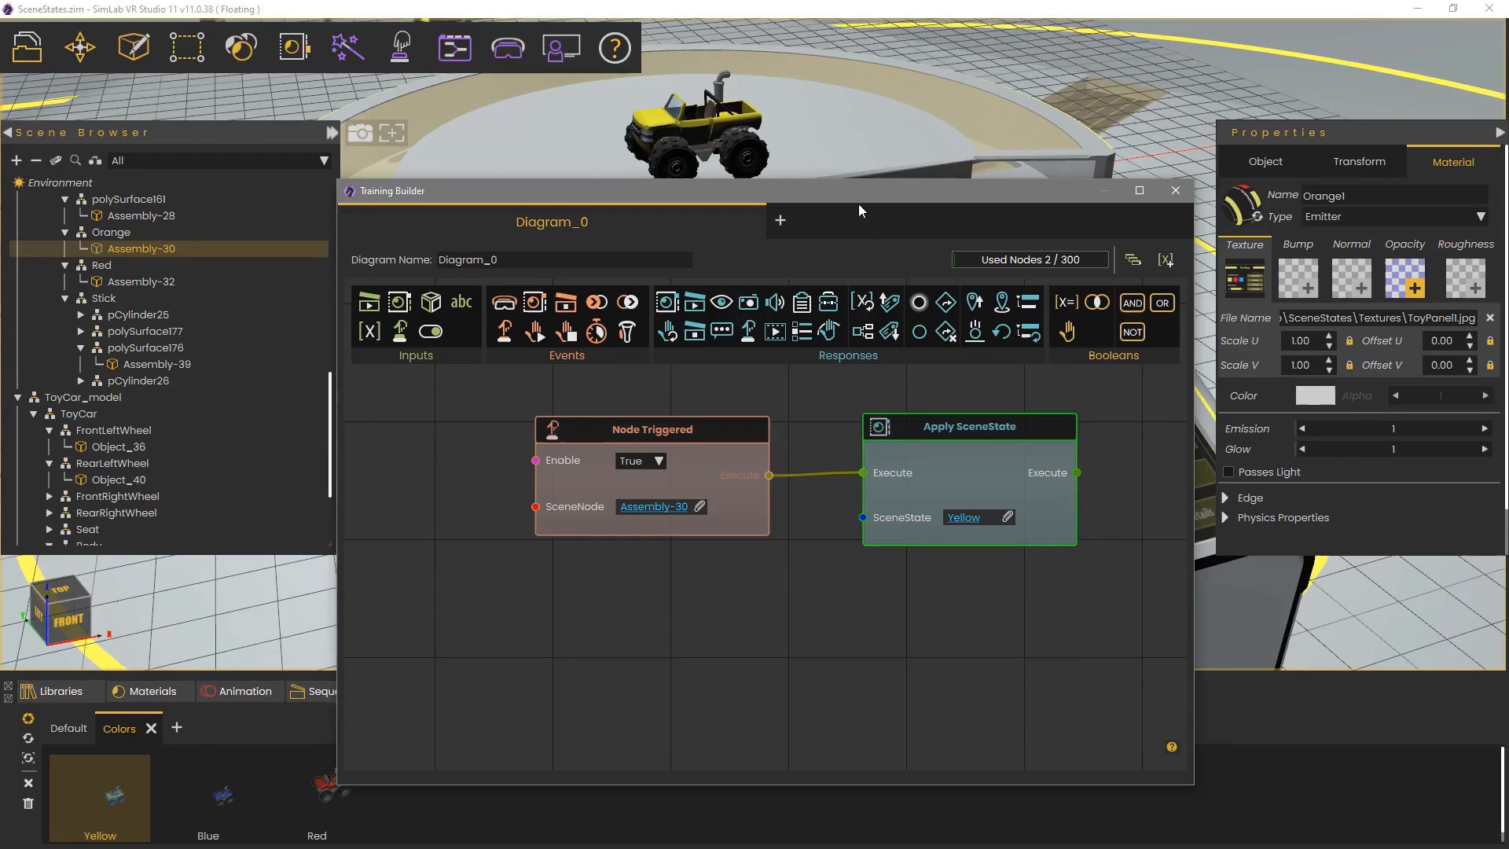
Add a second Node Triggered event below the first and link its SceneNode to the panel's red swatch, Assembly-32.
drag(856, 204, 900, 581)
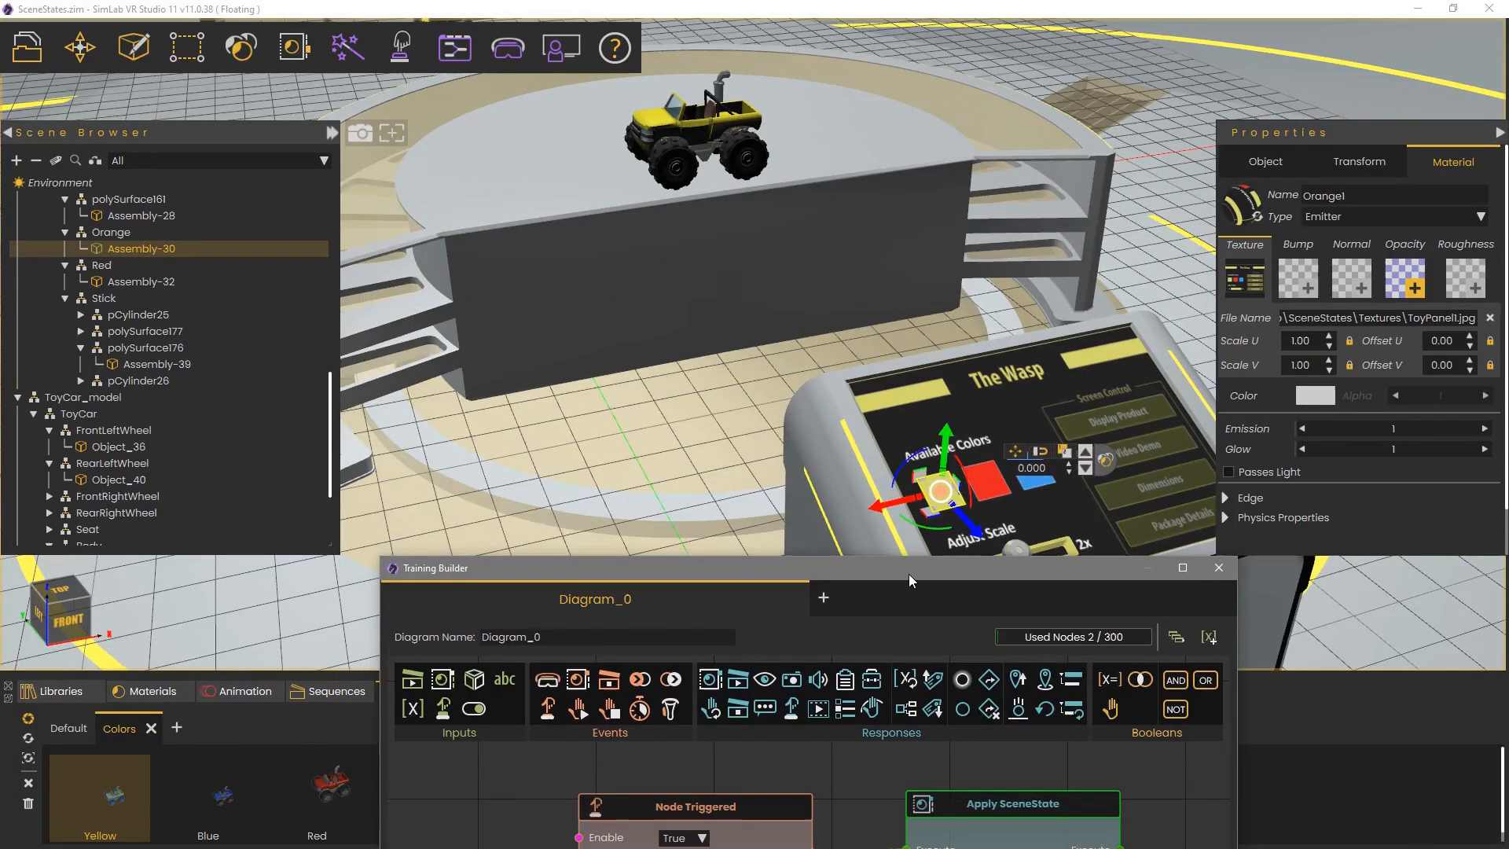
click(991, 489)
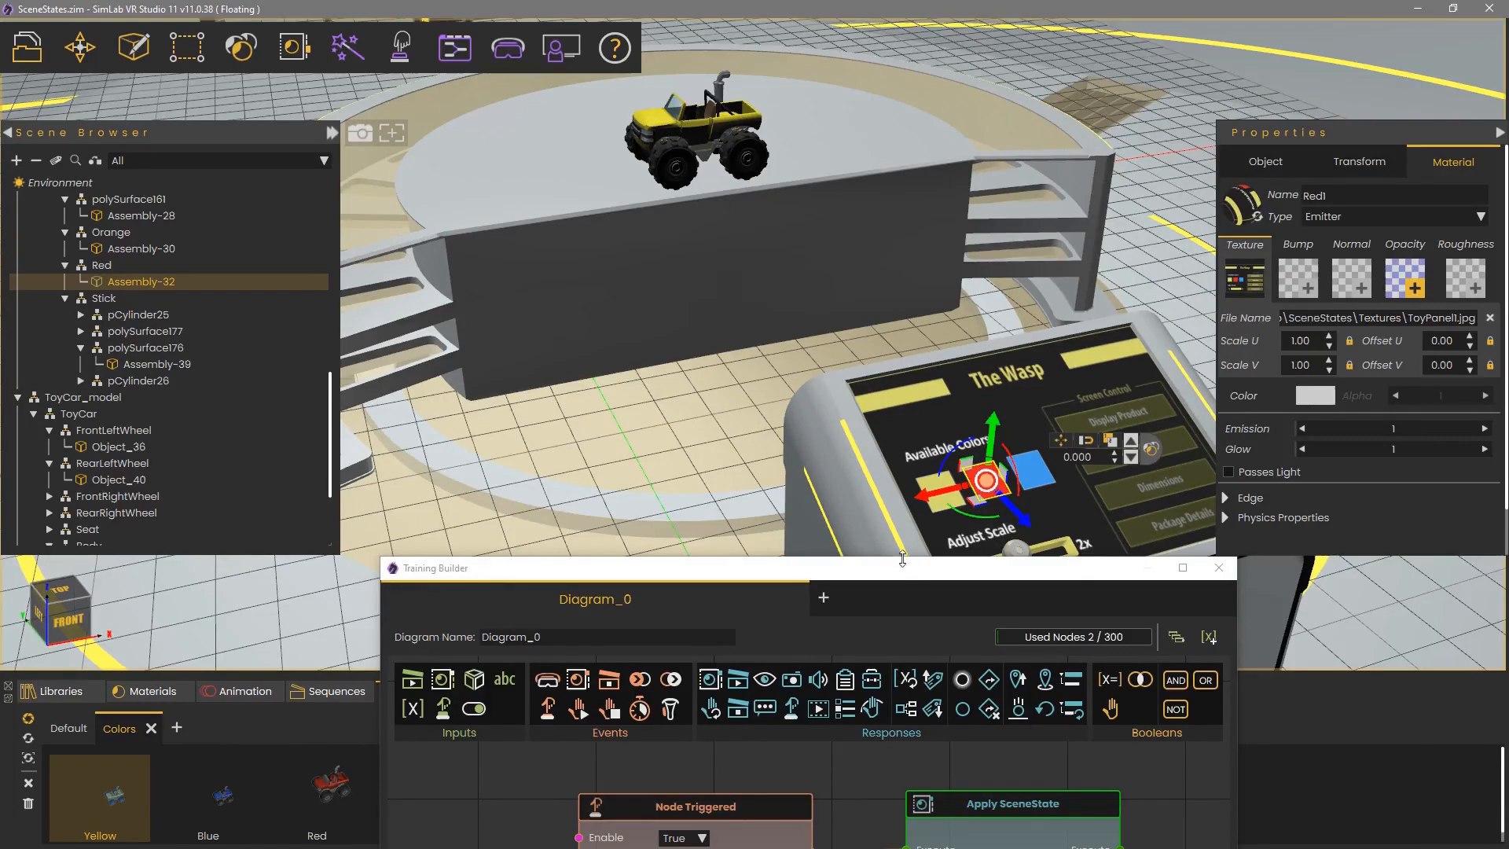
drag(895, 567, 879, 149)
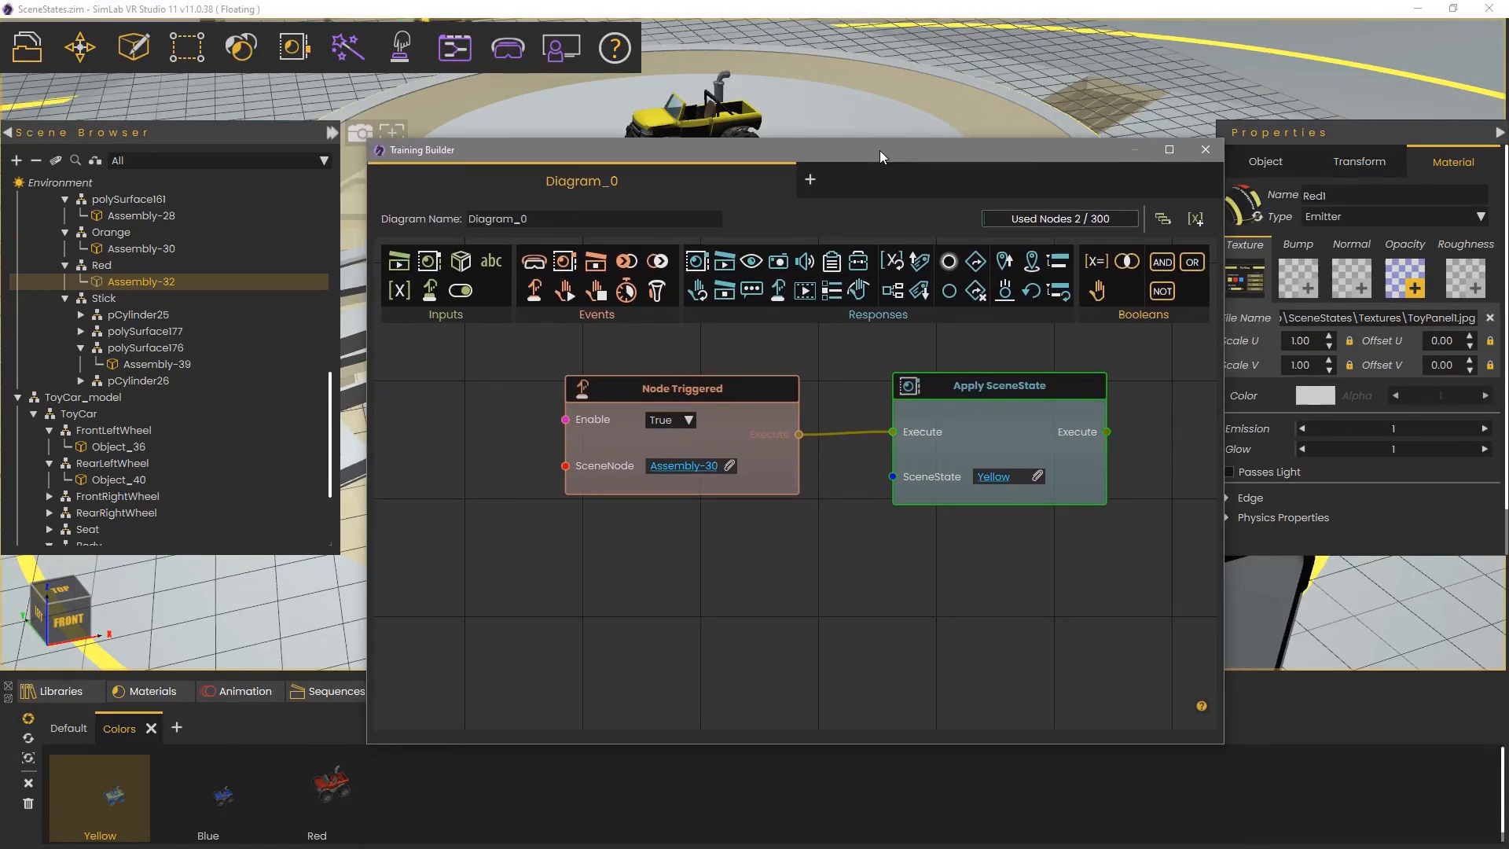
drag(539, 298, 608, 437)
drag(632, 546, 621, 539)
click(707, 615)
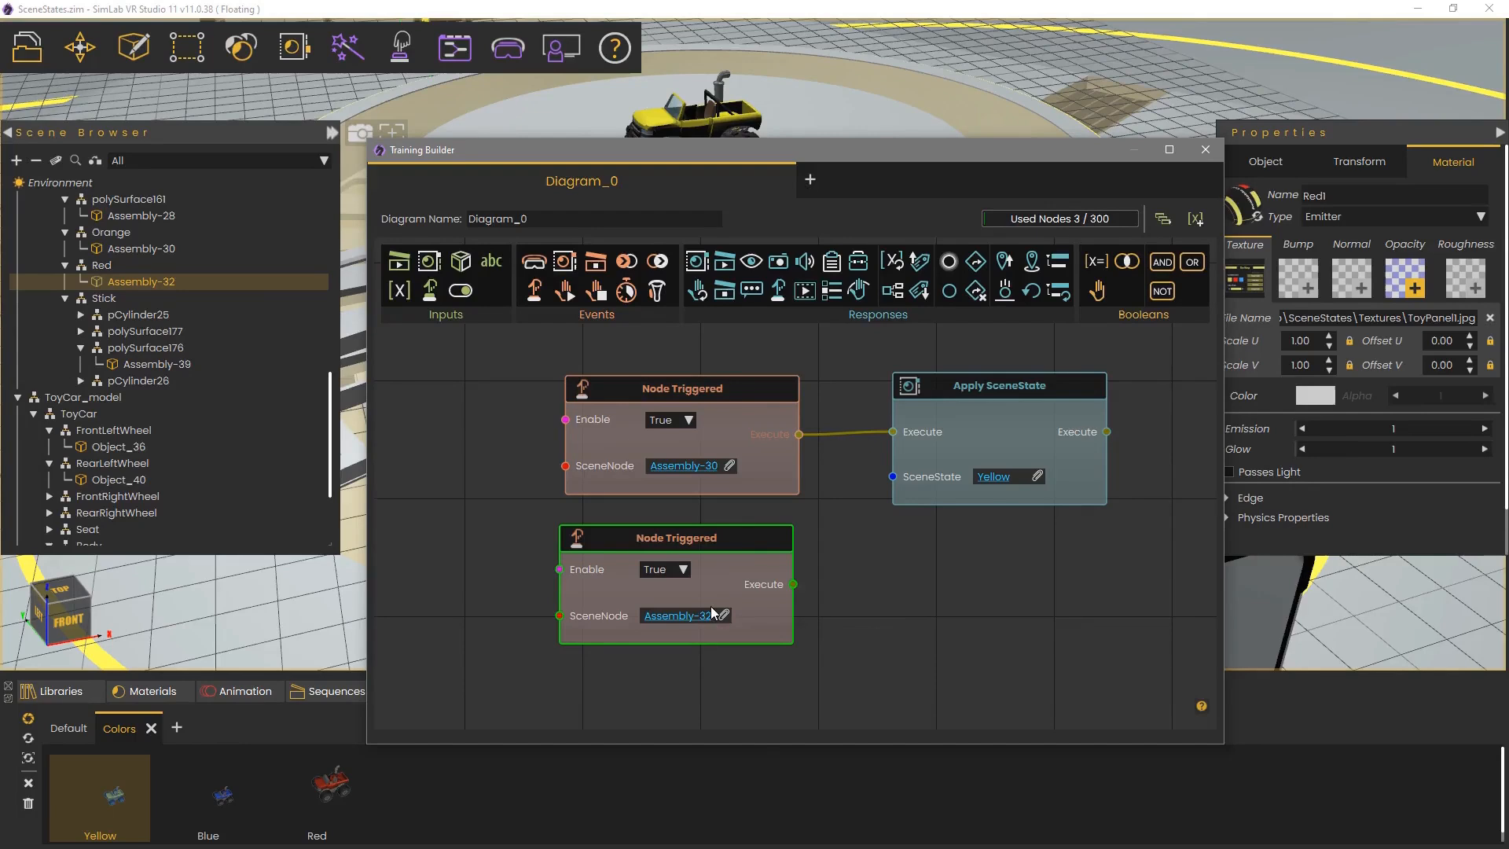
Add an Apply SceneState response linked to the Red scene state and connect the Assembly-32 trigger's Execute output to it.
drag(696, 261, 945, 547)
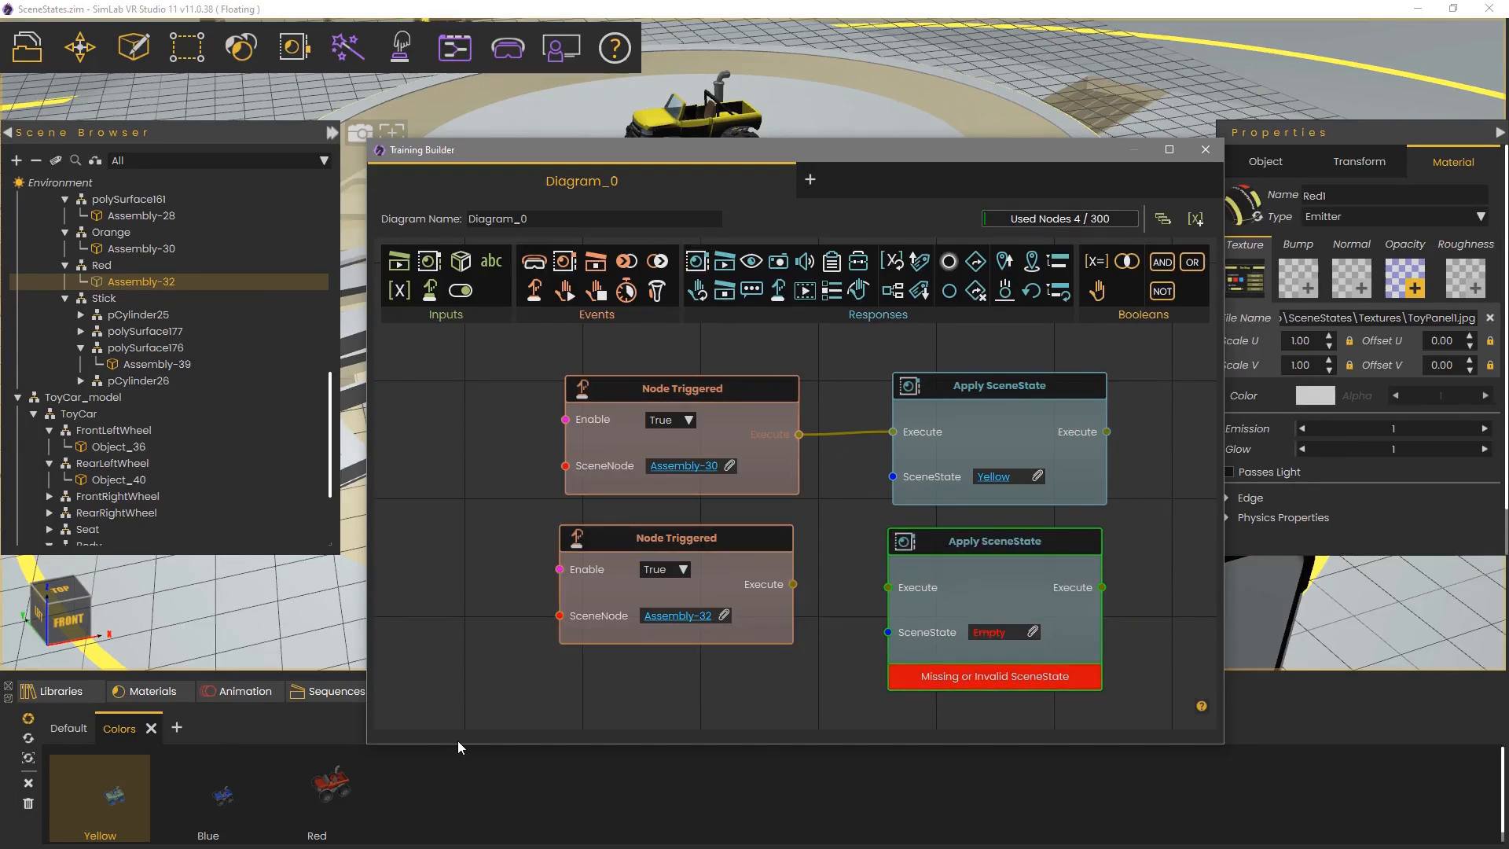
click(321, 799)
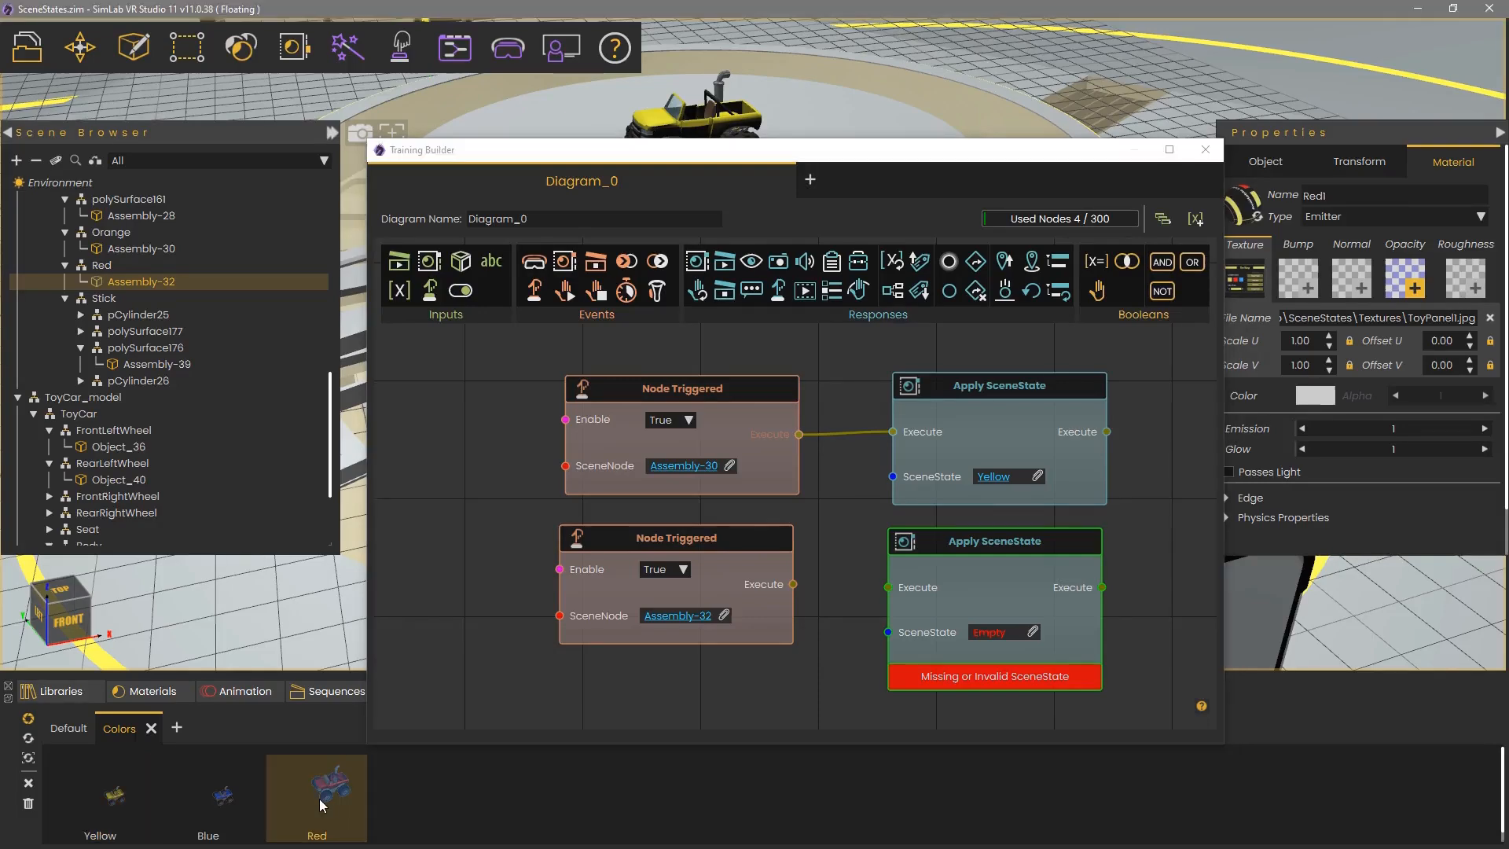
click(1032, 632)
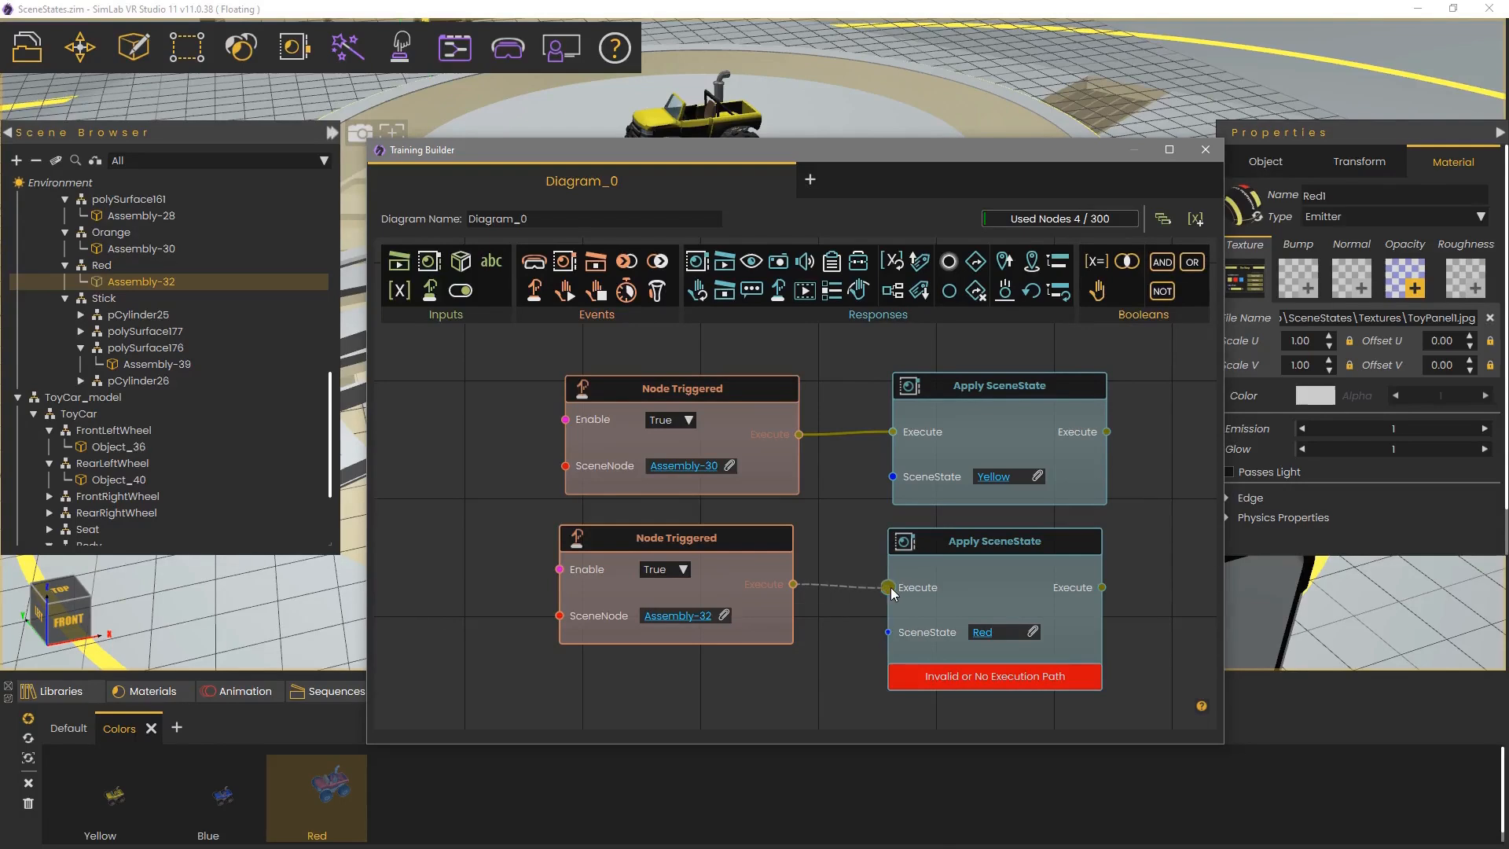
drag(891, 588, 923, 540)
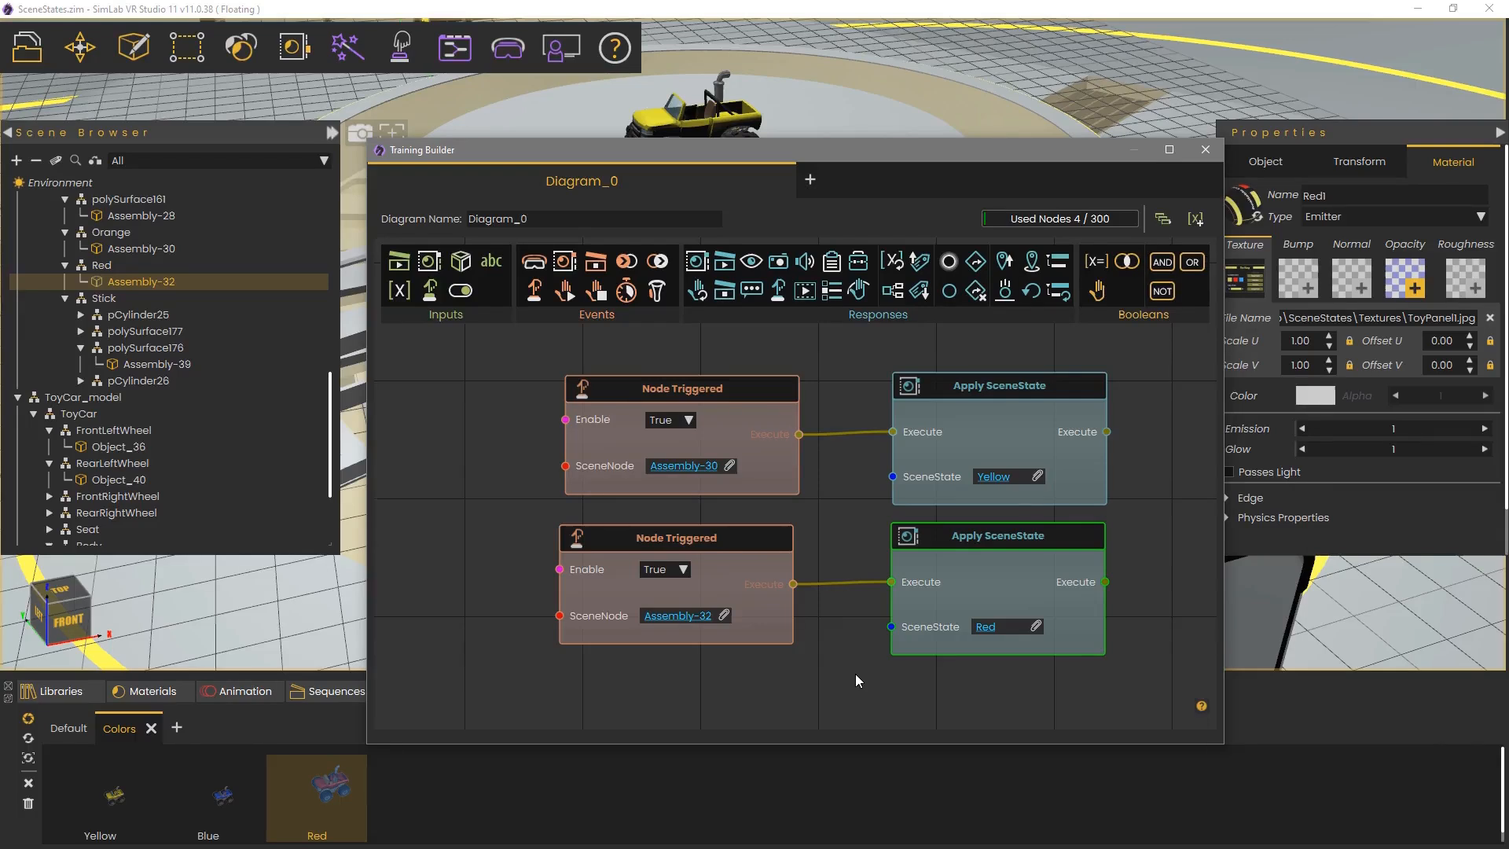
Duplicate the red swatch's Node Triggered and Apply SceneState pair and place the copy below the original.
middle_drag(855, 672, 827, 534)
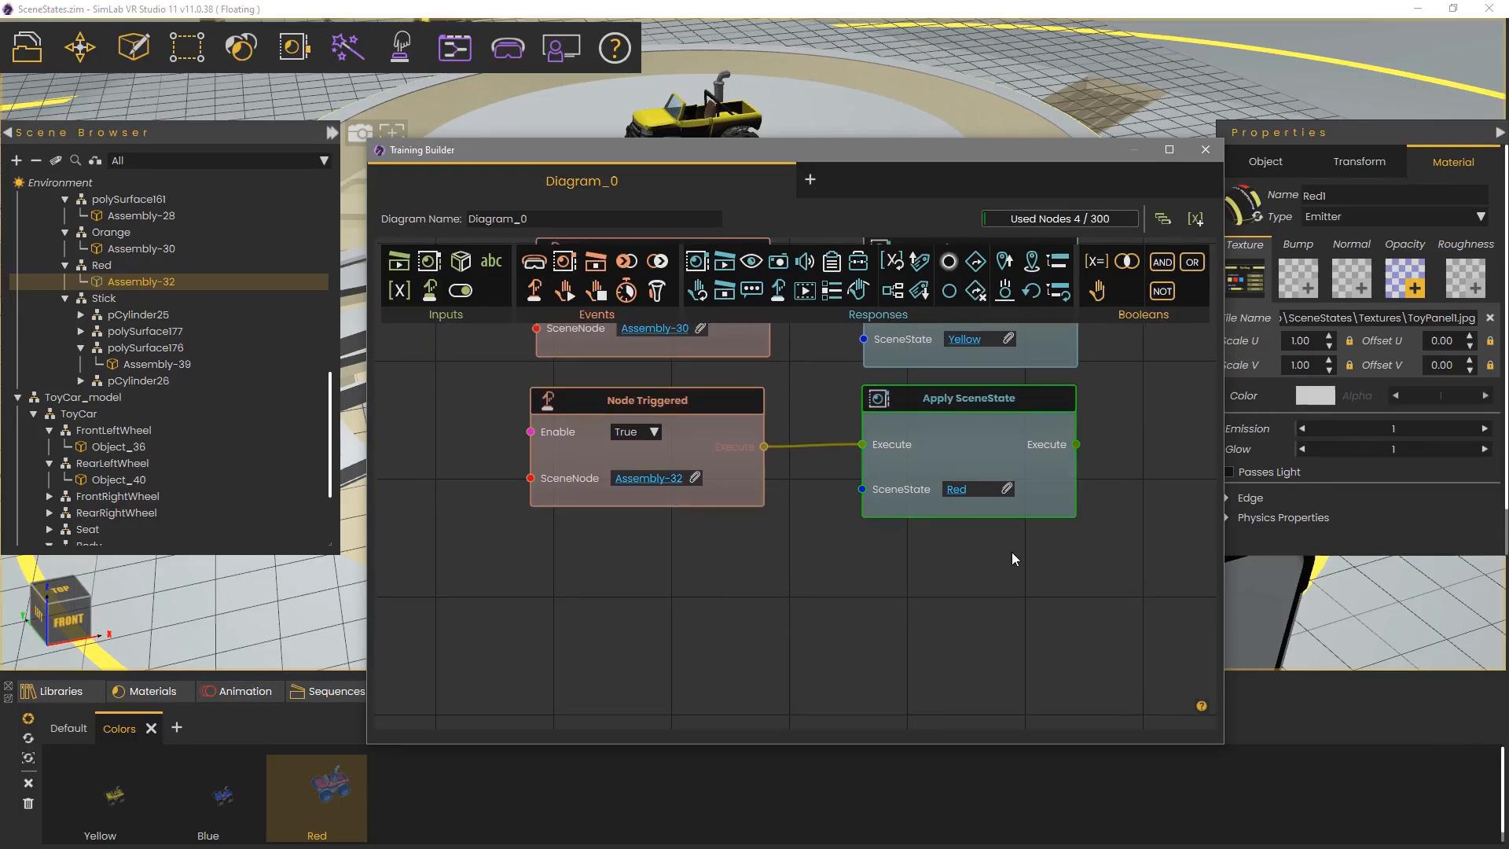
drag(1136, 559, 509, 389)
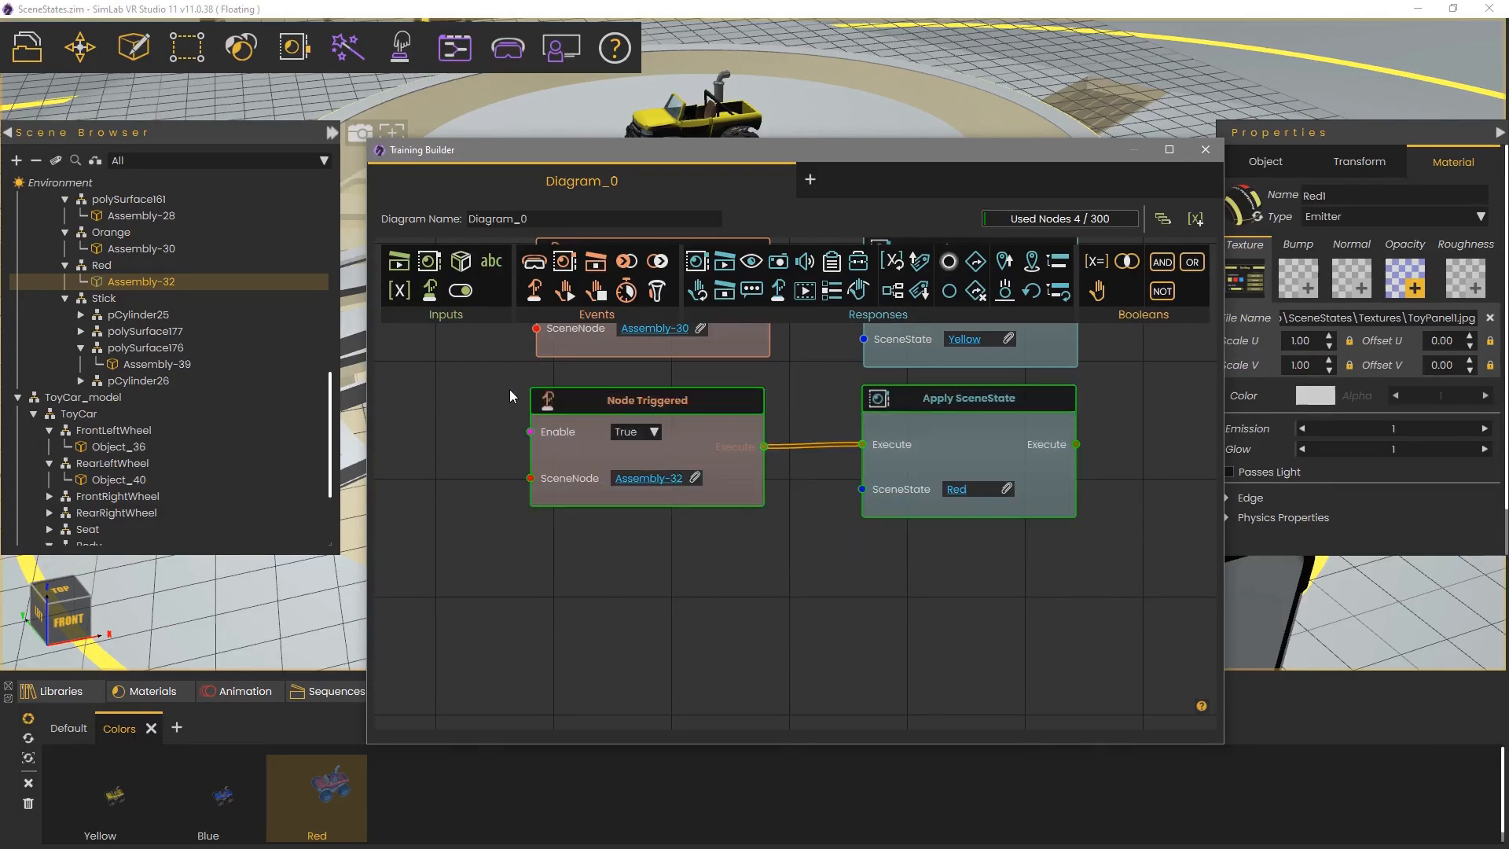
key(ctrl+d)
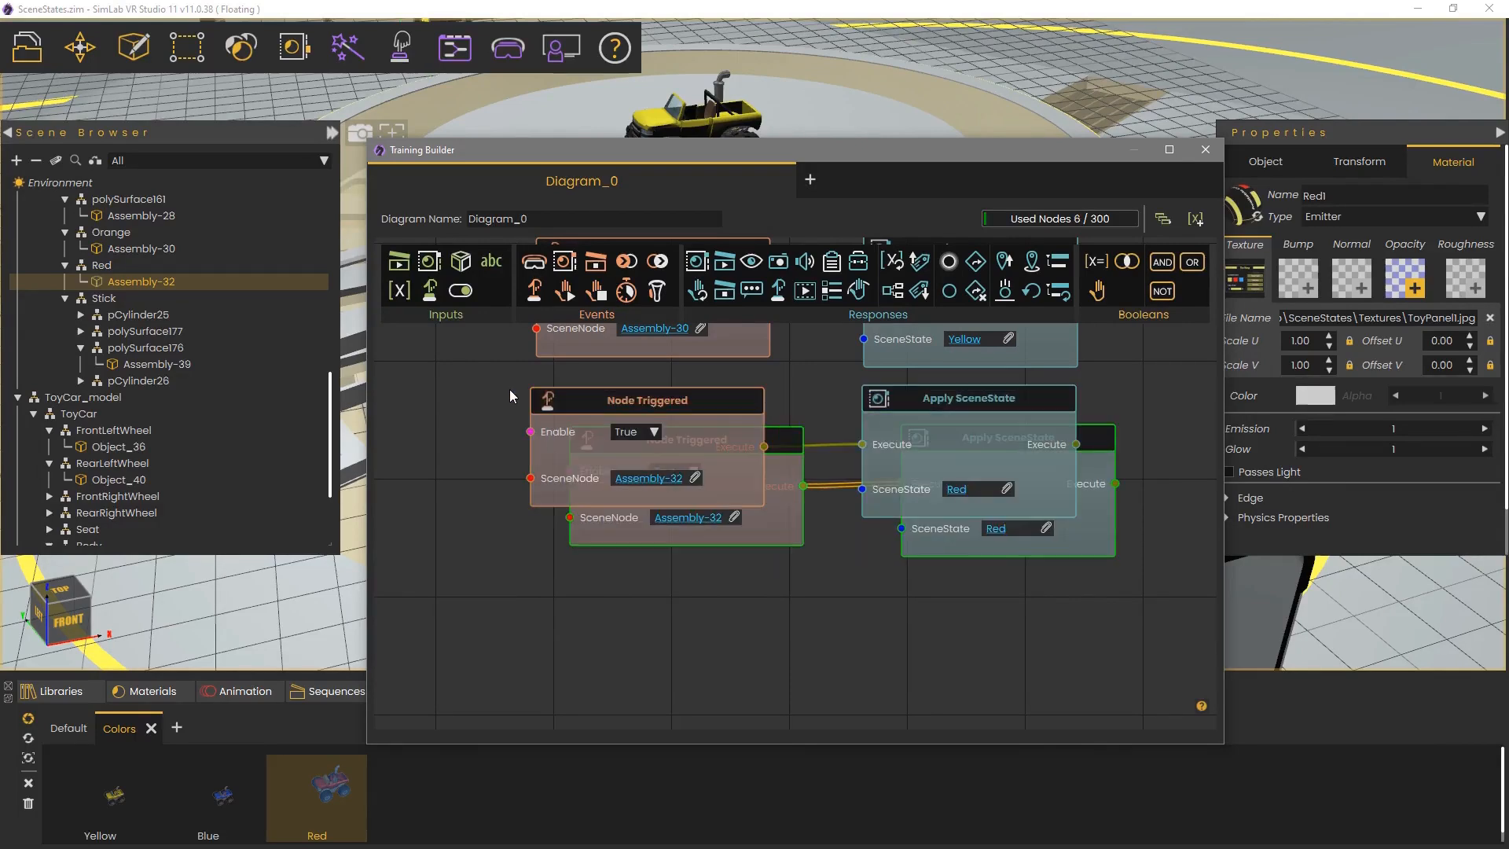
drag(795, 532, 770, 662)
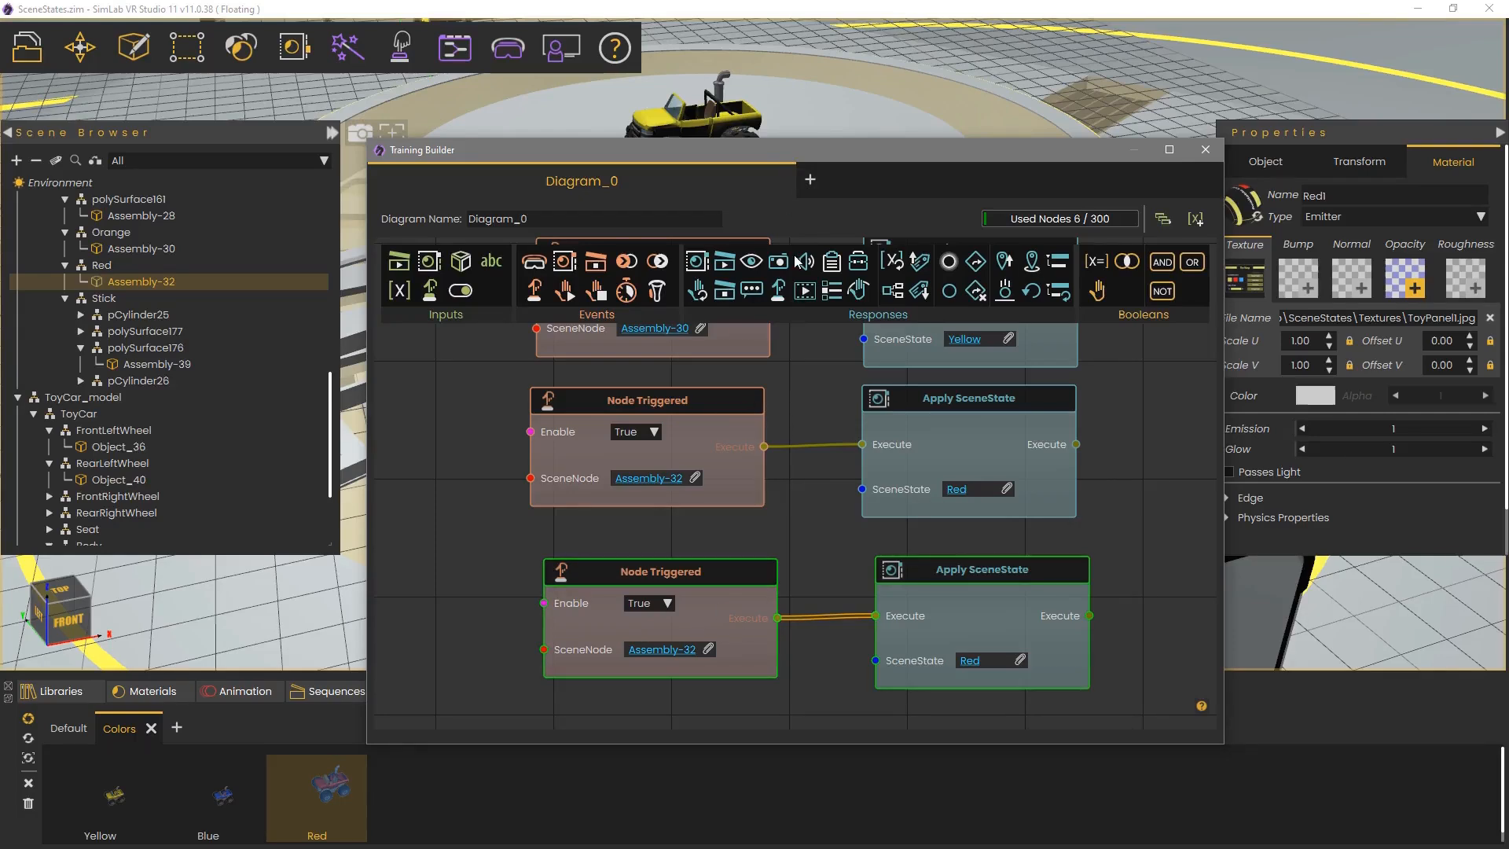
Relink the duplicated trigger to the panel's blue swatch, Assembly-10, and its Apply SceneState response to the Blue scene state.
drag(822, 163, 784, 578)
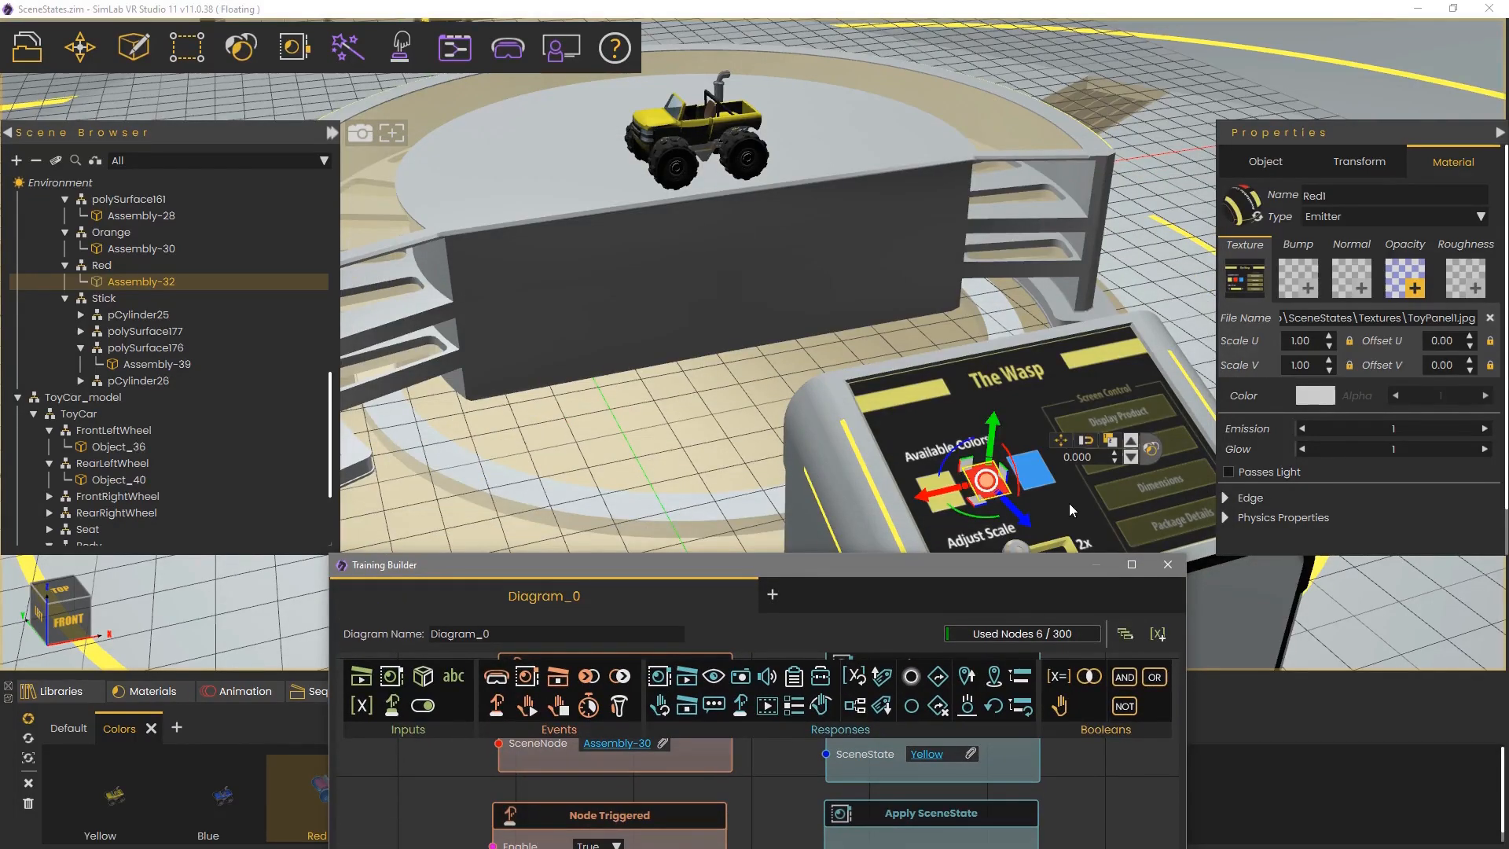
click(1032, 480)
mouse_move(926, 565)
mouse_down()
mouse_move(917, 289)
mouse_move(949, 161)
mouse_up()
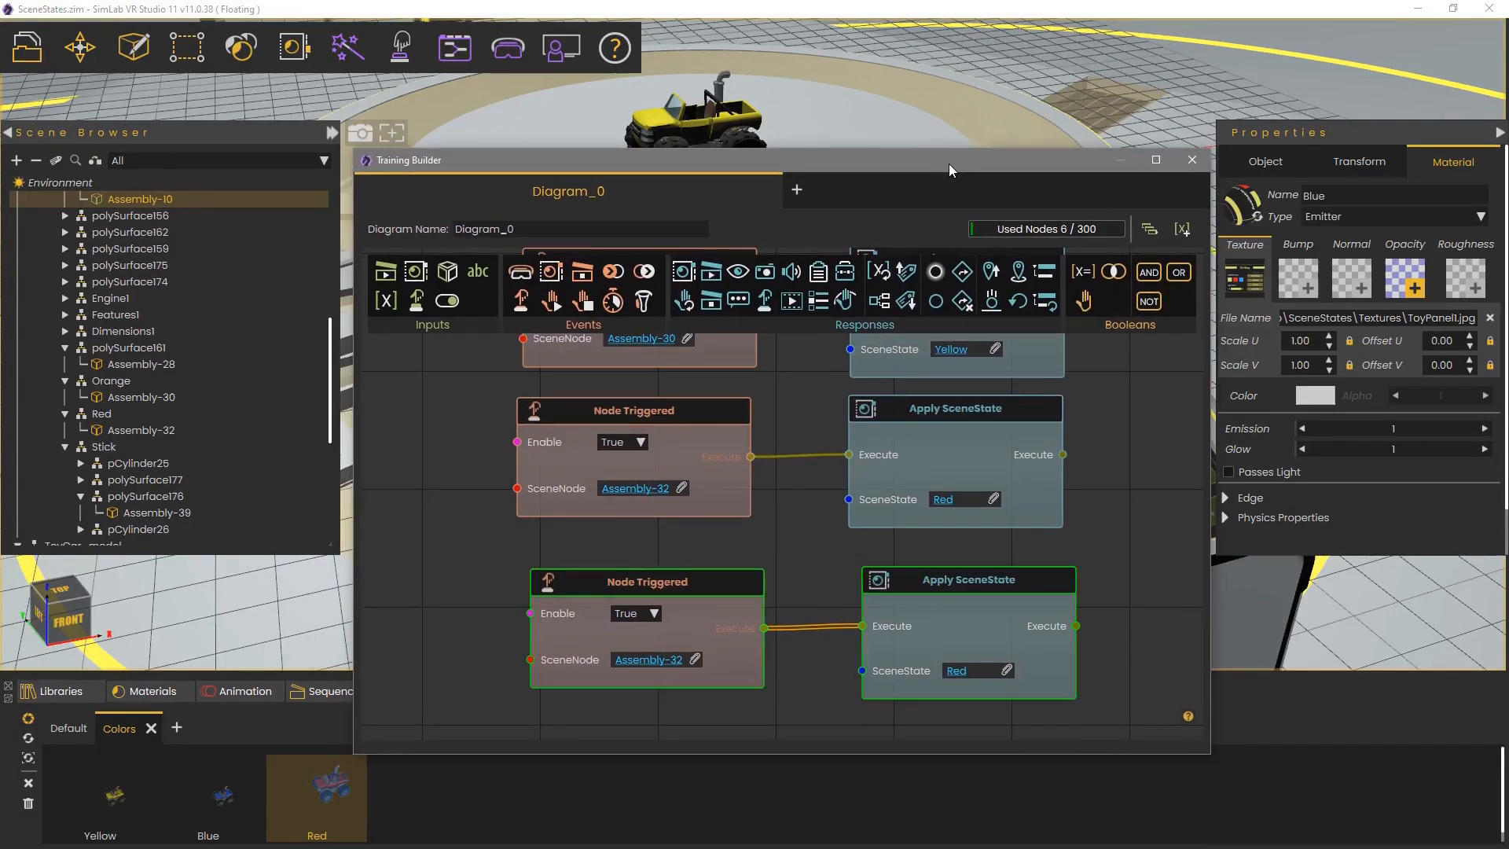
click(694, 659)
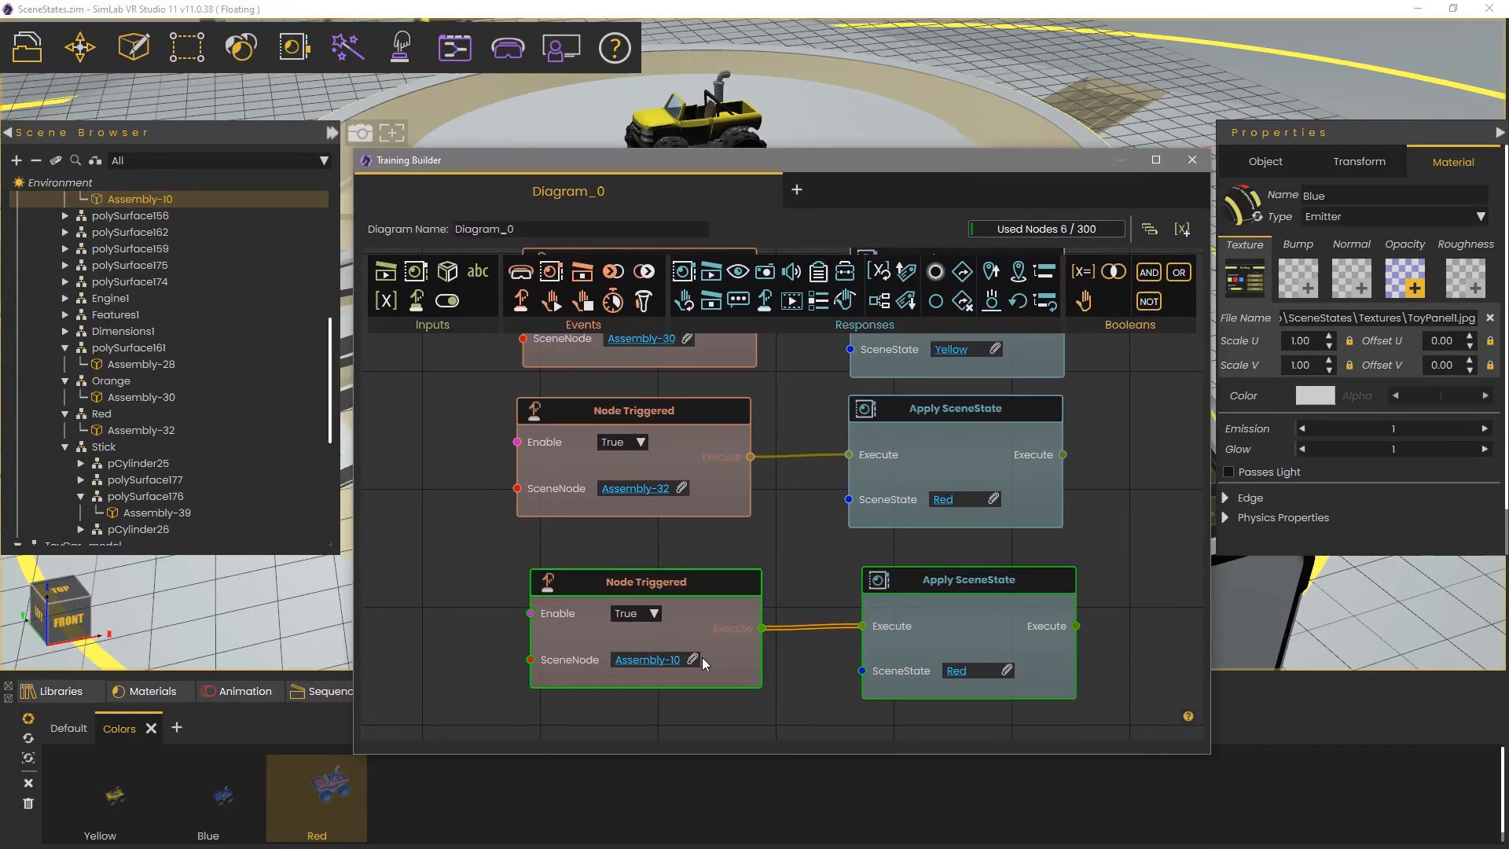
click(231, 795)
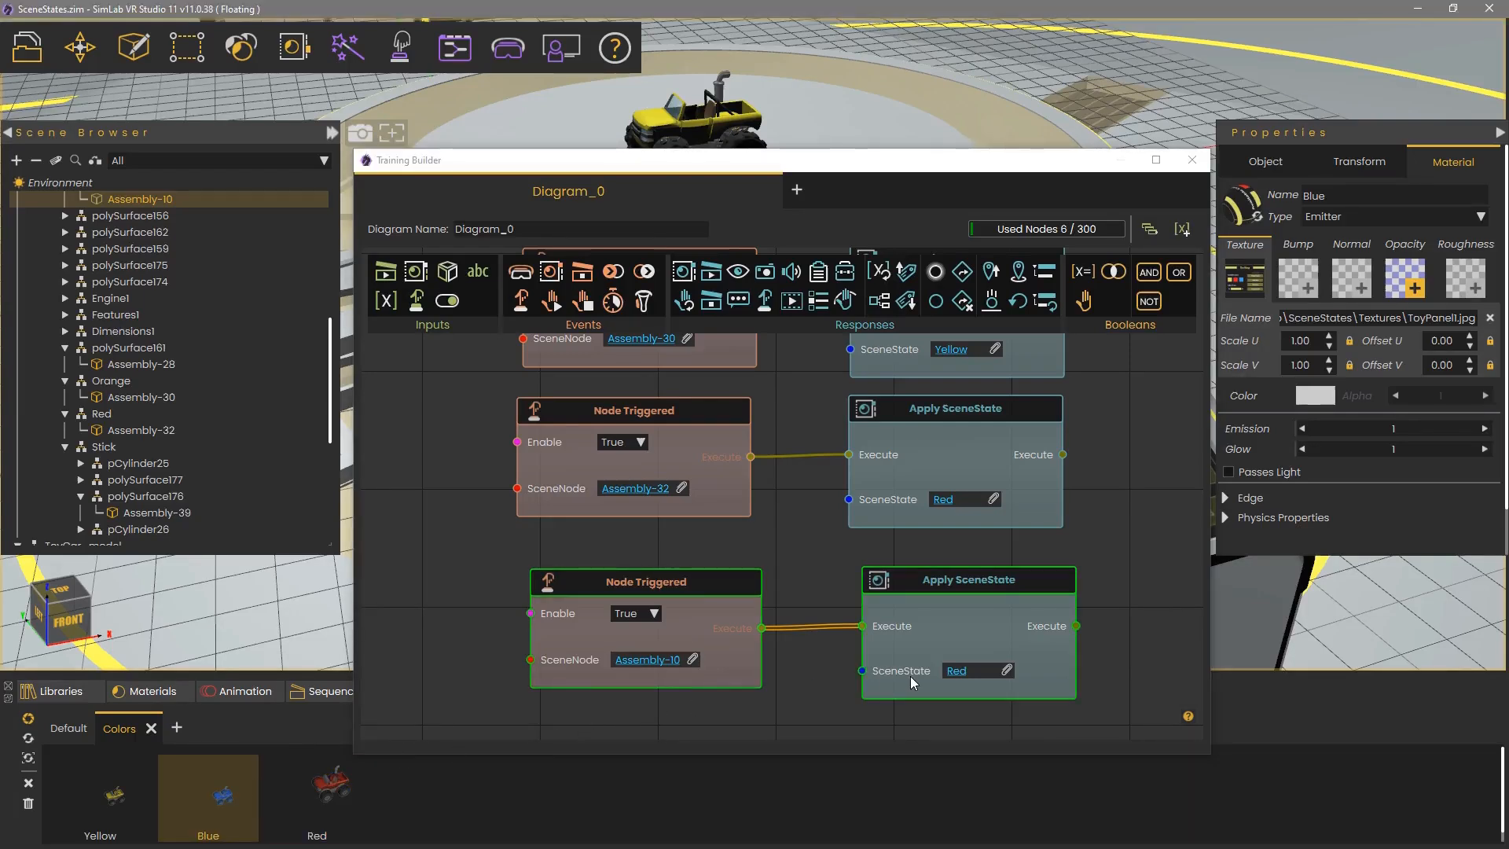
click(1006, 670)
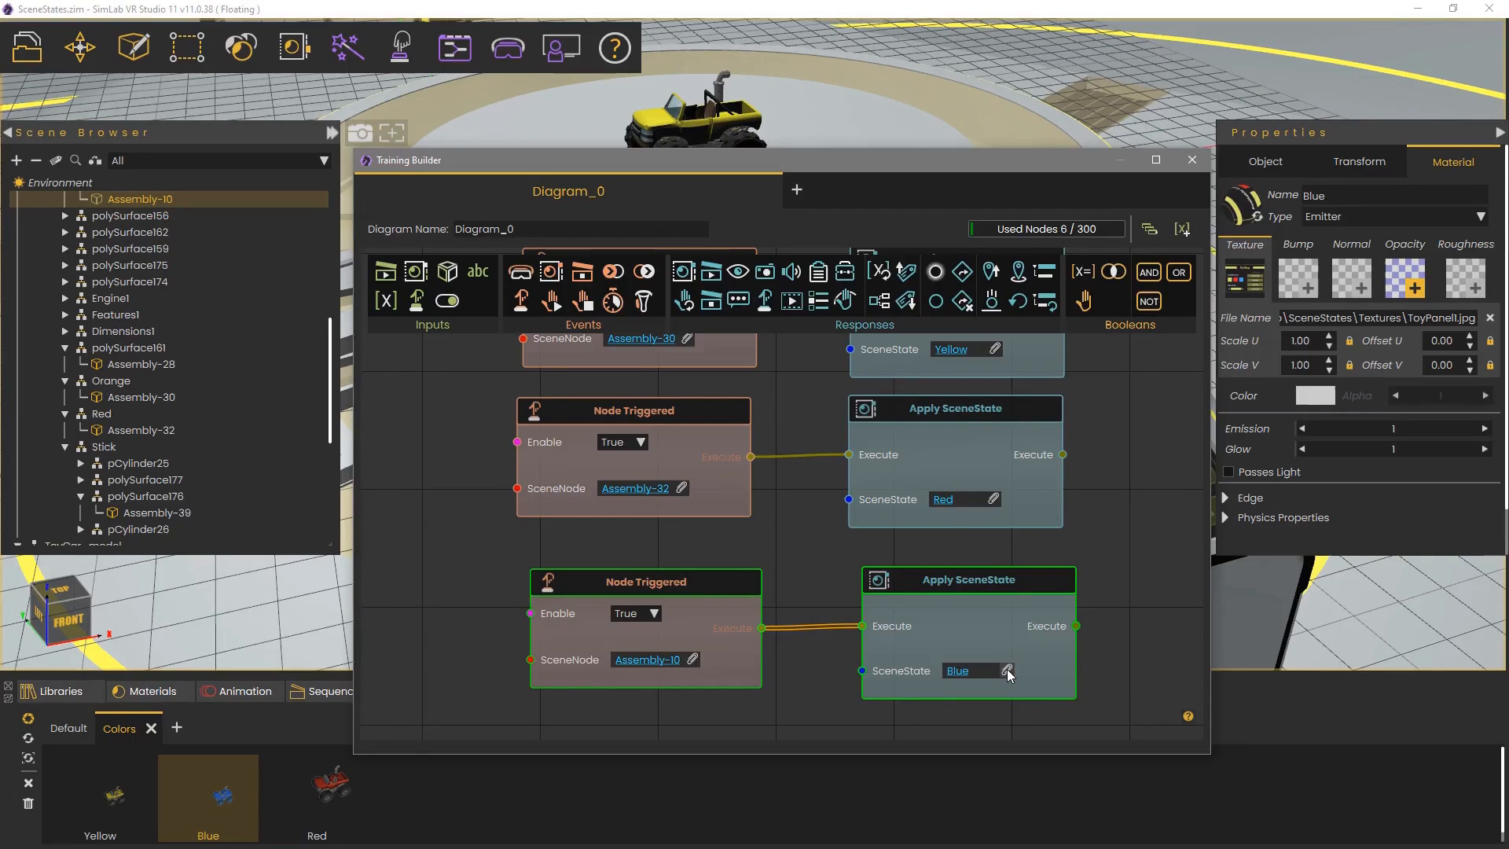
Tidy the diagram by aligning the blue trigger and response nodes beneath the yellow and red pairs.
click(1134, 562)
scroll(1133, 563, down, 1)
middle_drag(1048, 547, 1037, 618)
drag(683, 640, 675, 631)
drag(910, 628, 893, 613)
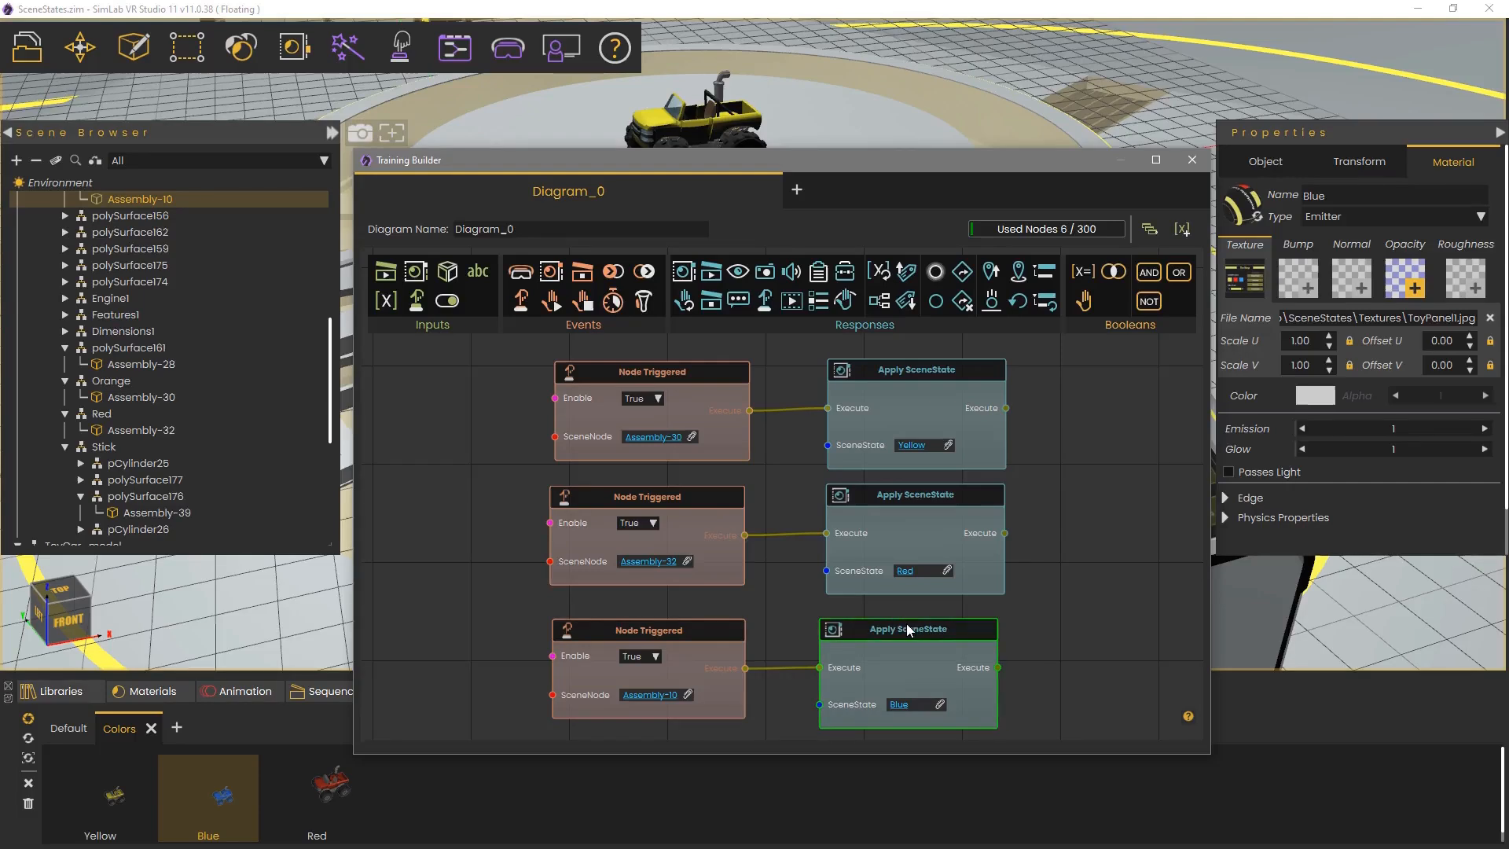
Rename the diagram as Colors.
double_click(528, 229)
text(C)
scroll(512, 412, up, 2)
text(olors)
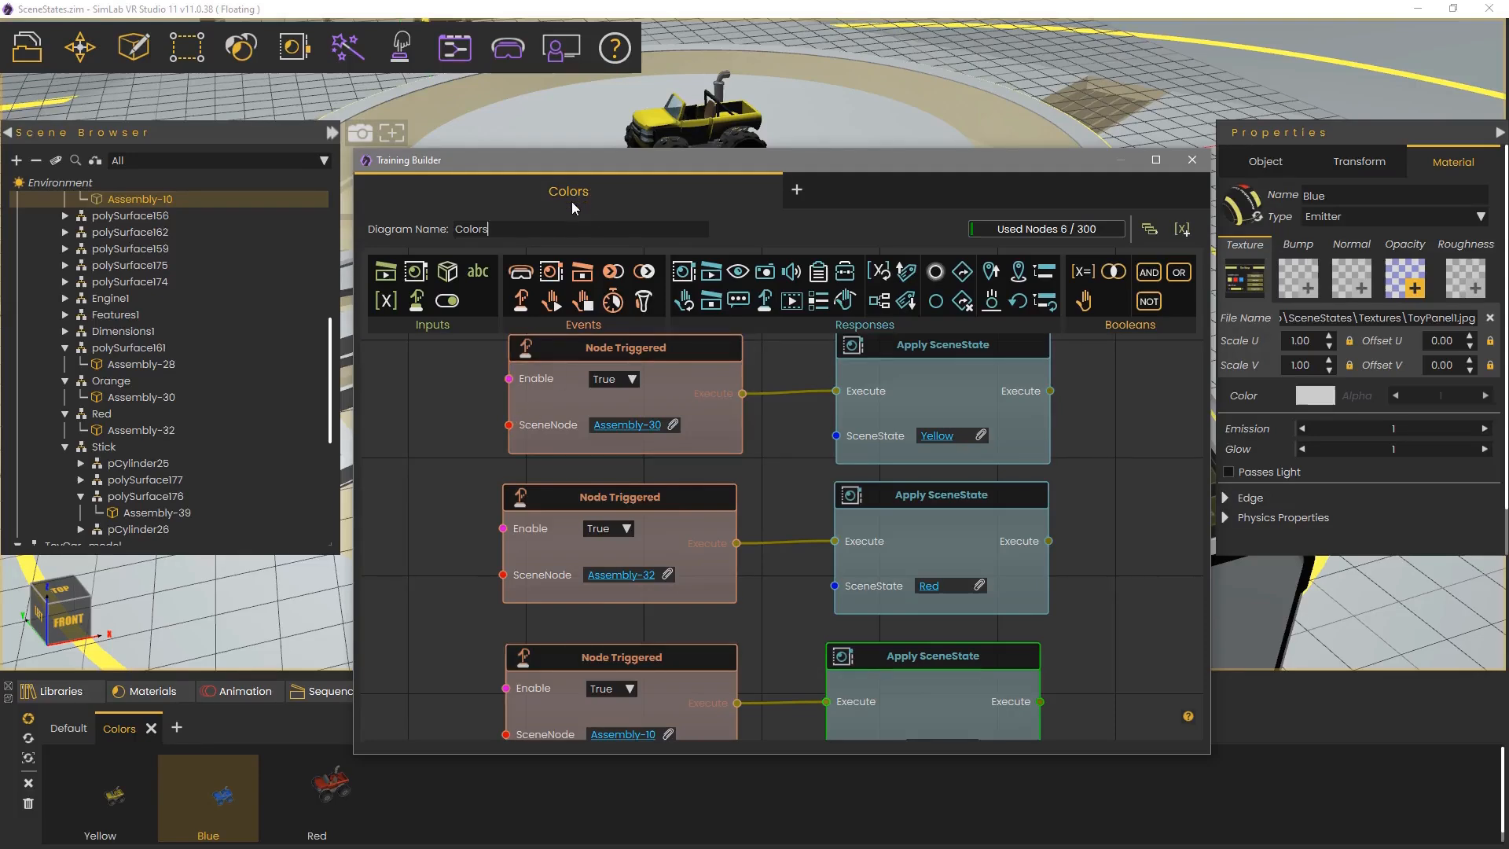
Add an empty second diagram beside Colors, then return to Colors and close the Training Builder.
click(796, 191)
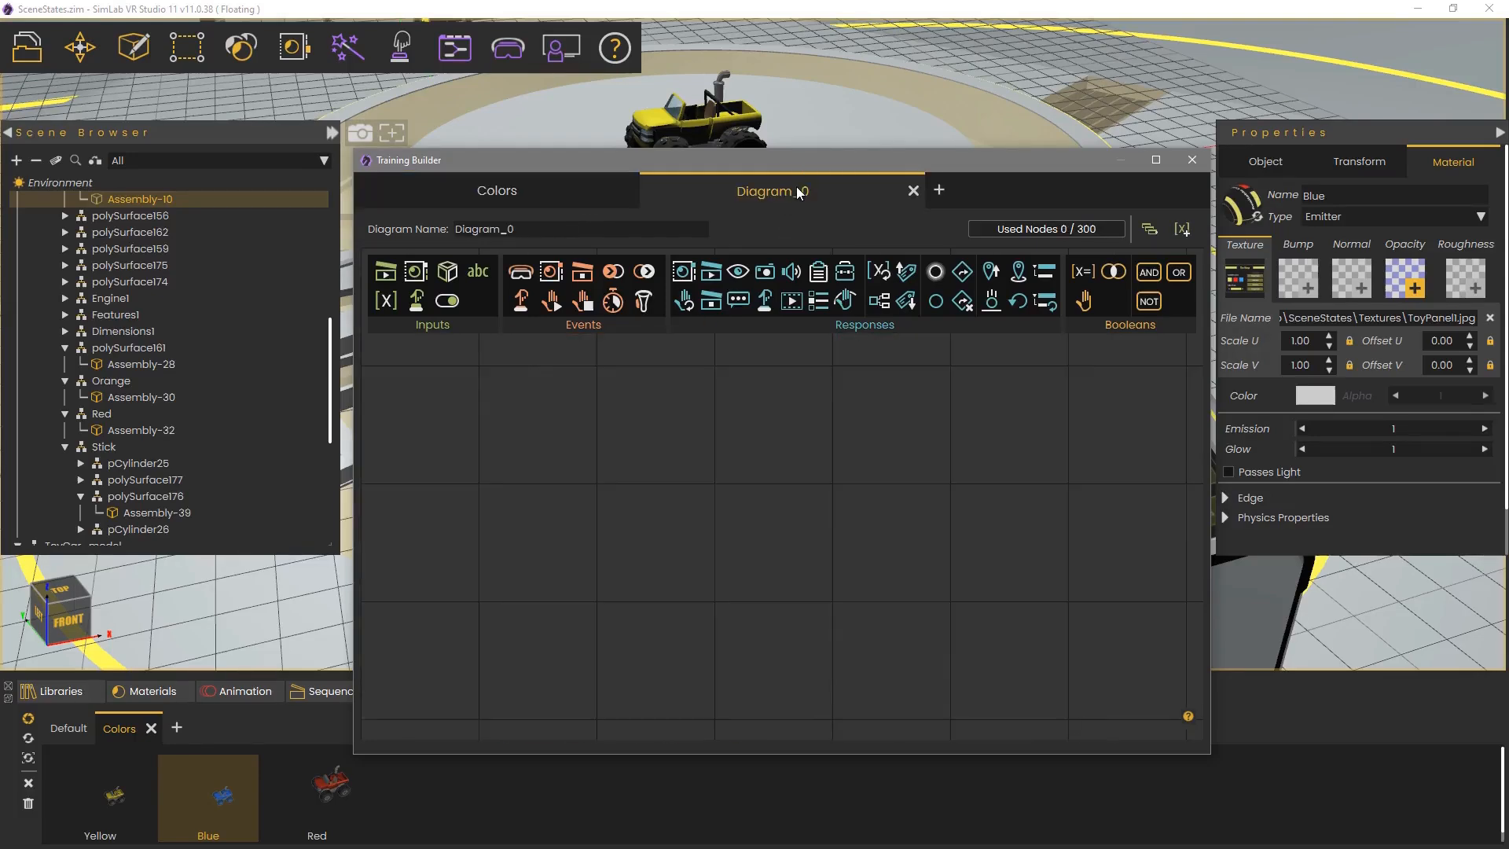
click(572, 187)
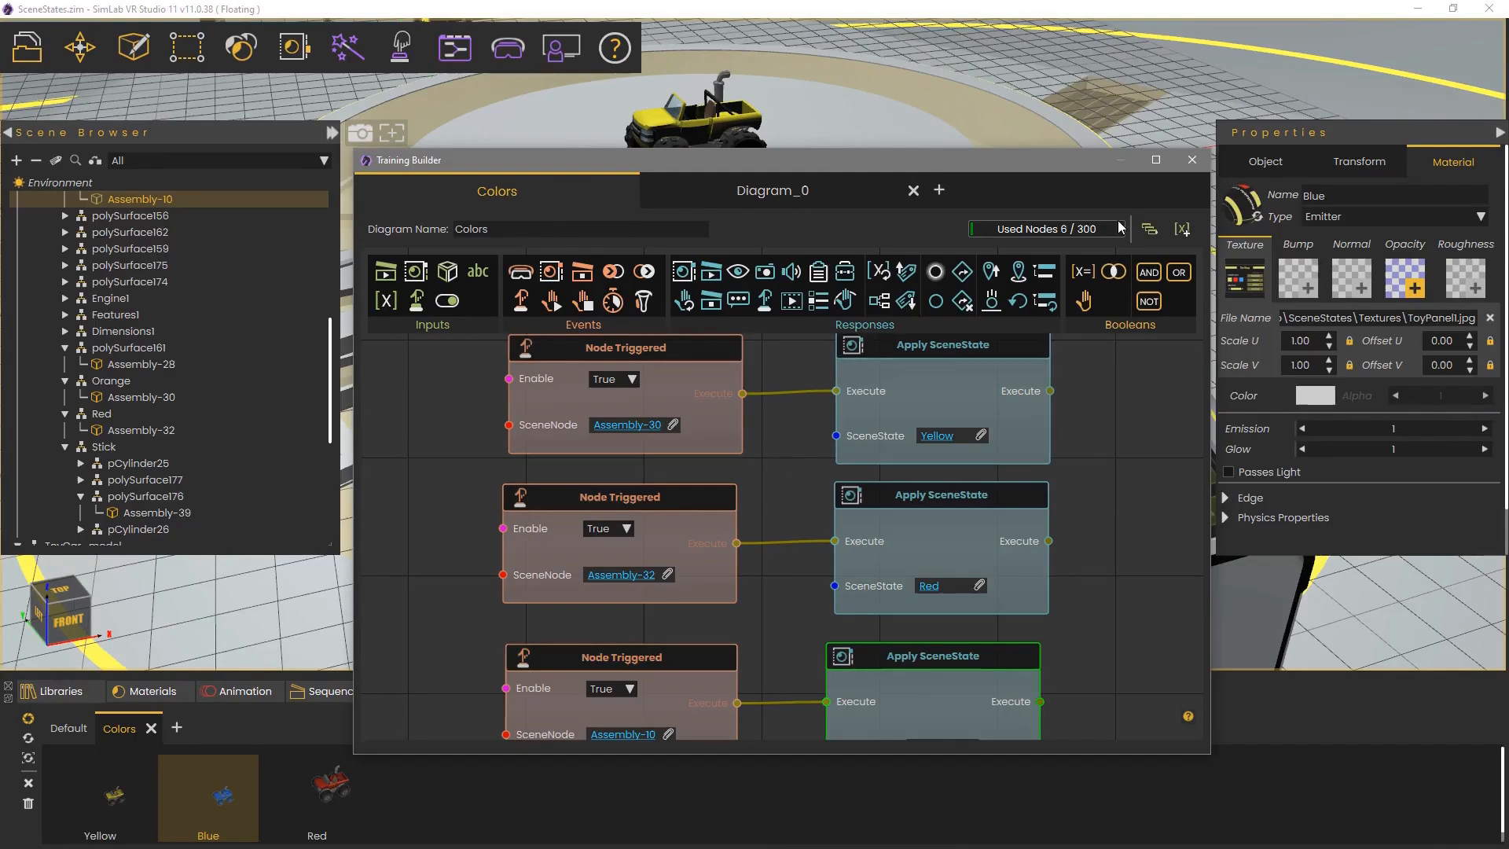
click(1190, 160)
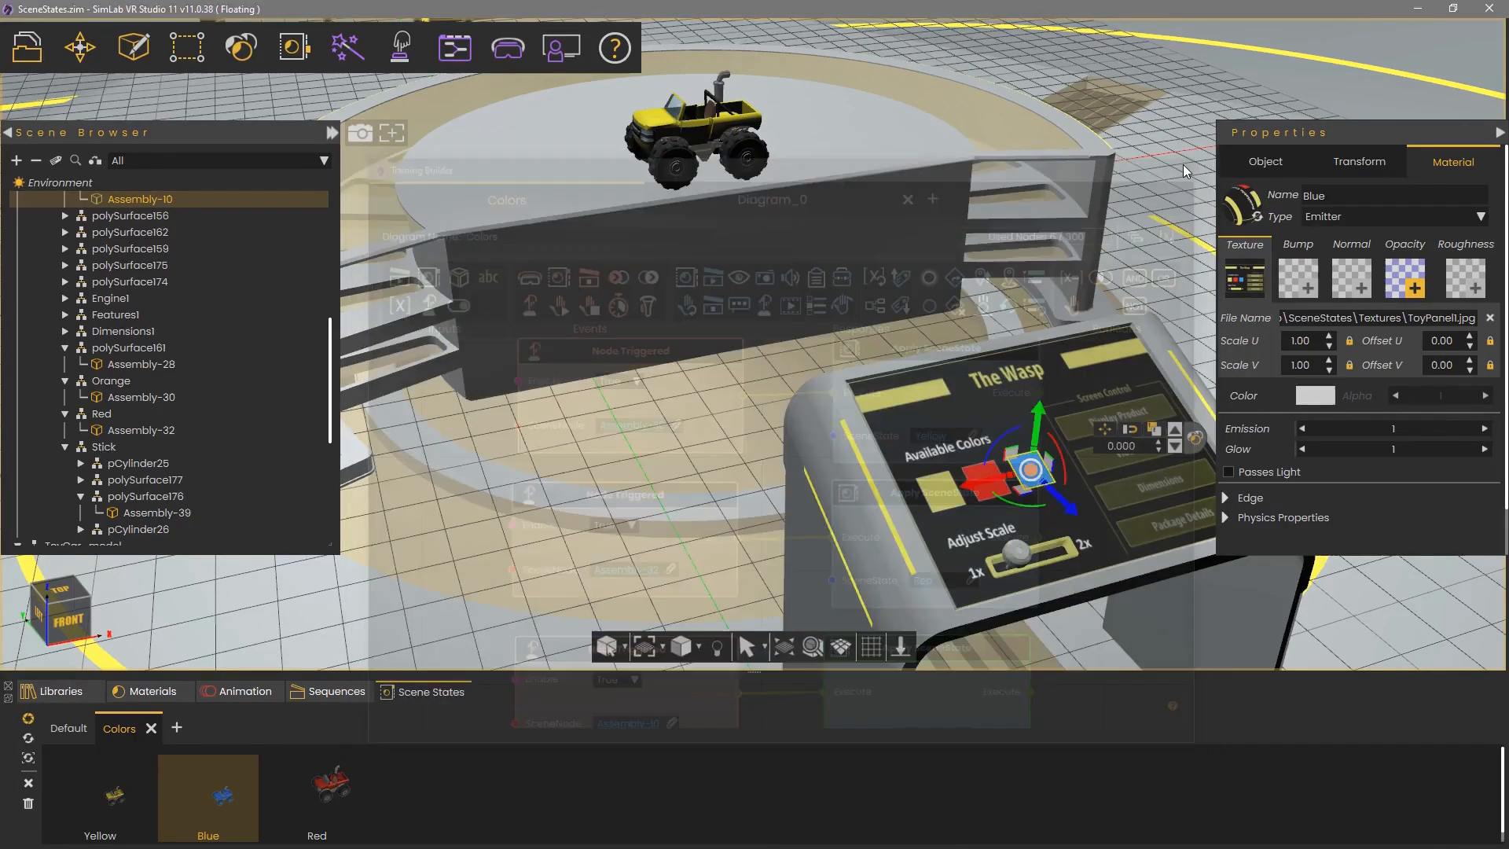
Launch the scene in the Desktop viewer mode.
click(510, 58)
click(521, 110)
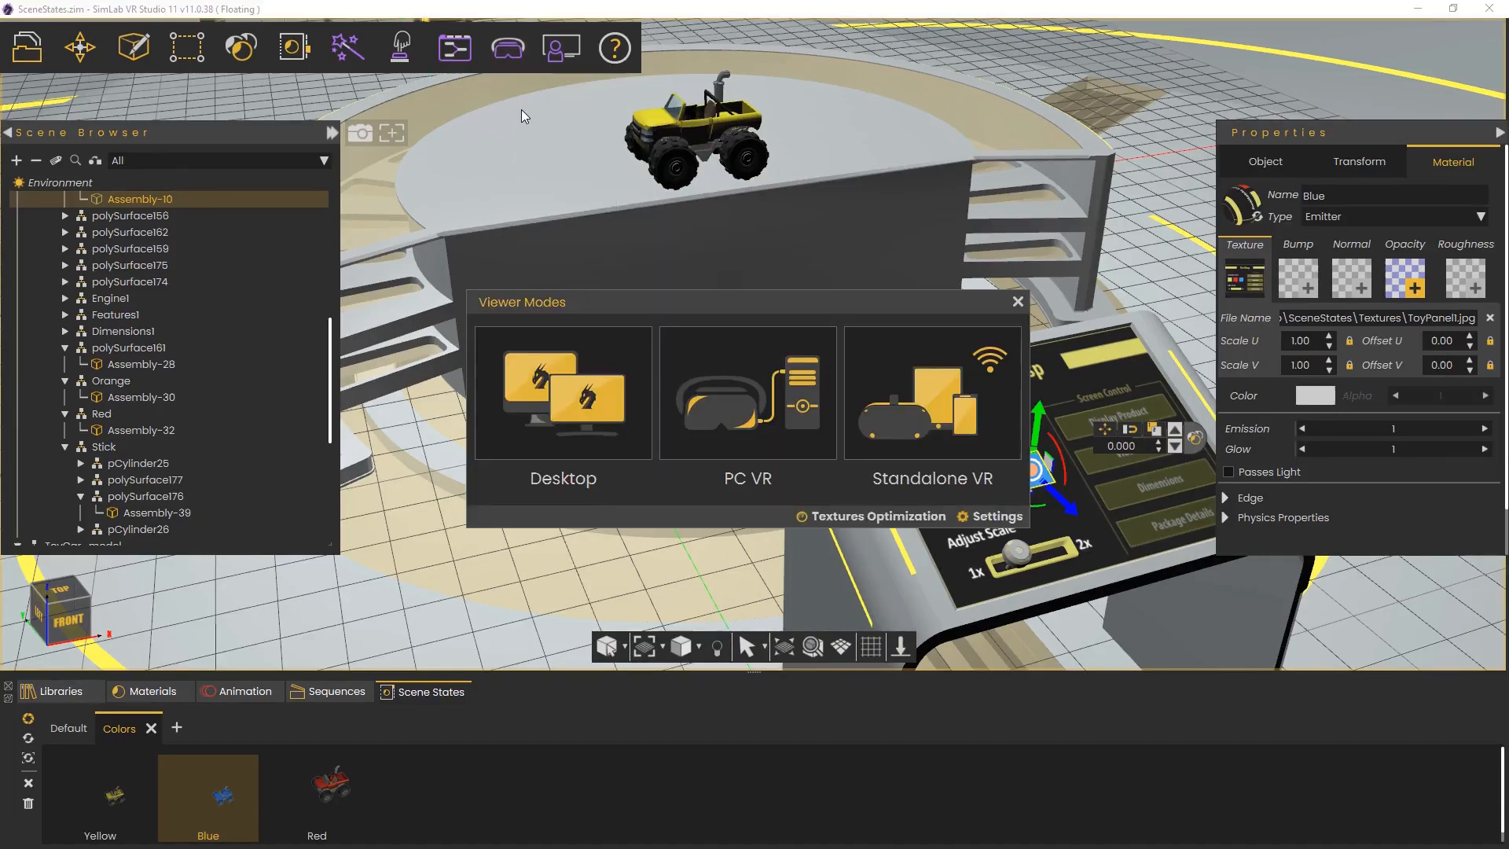
click(573, 385)
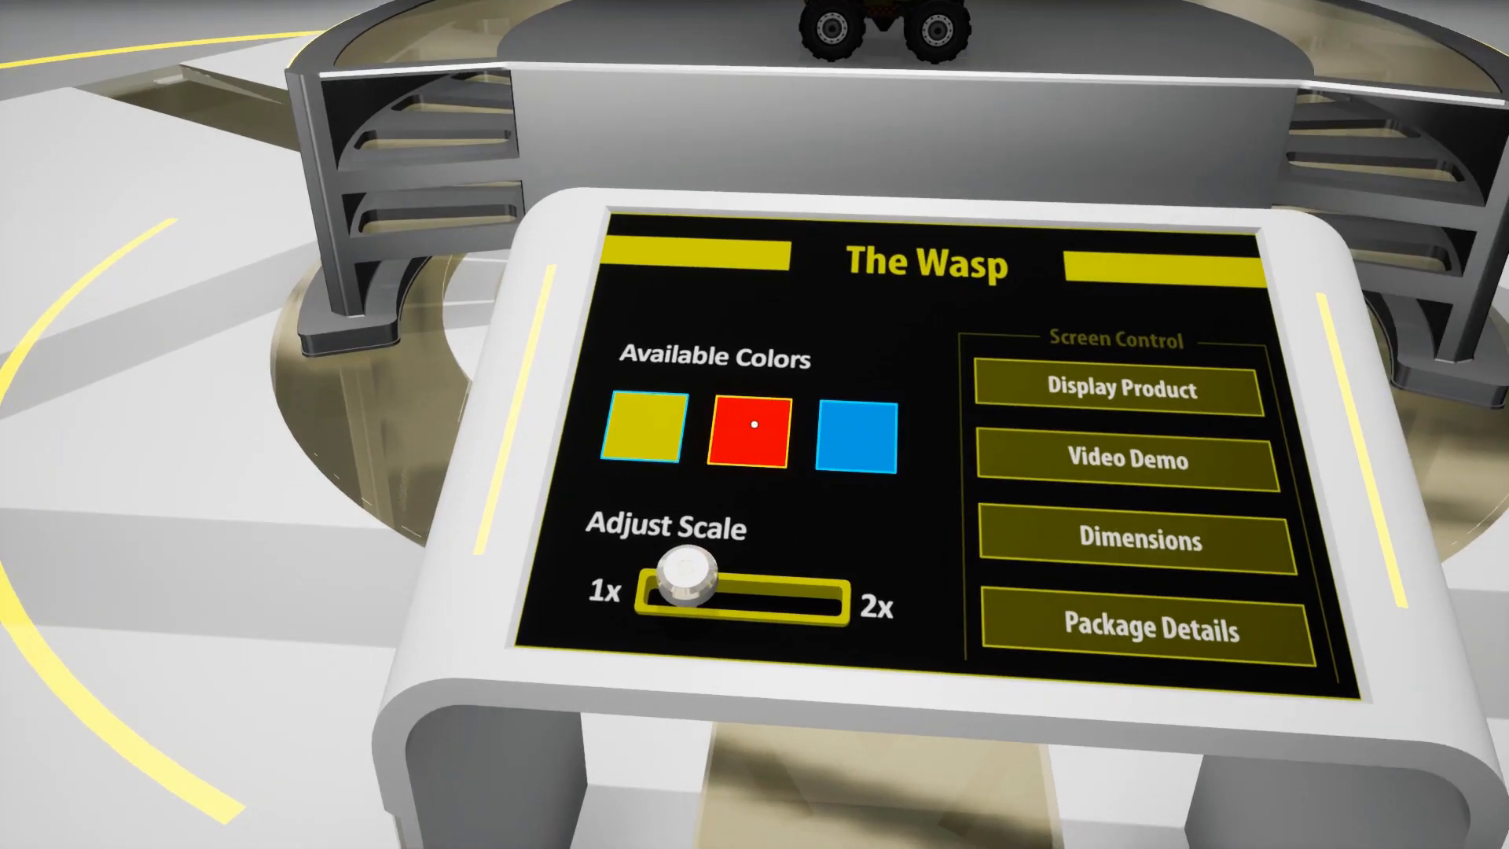
Test the panel's red, blue and yellow swatches on the toy car, and exit the viewer.
click(755, 424)
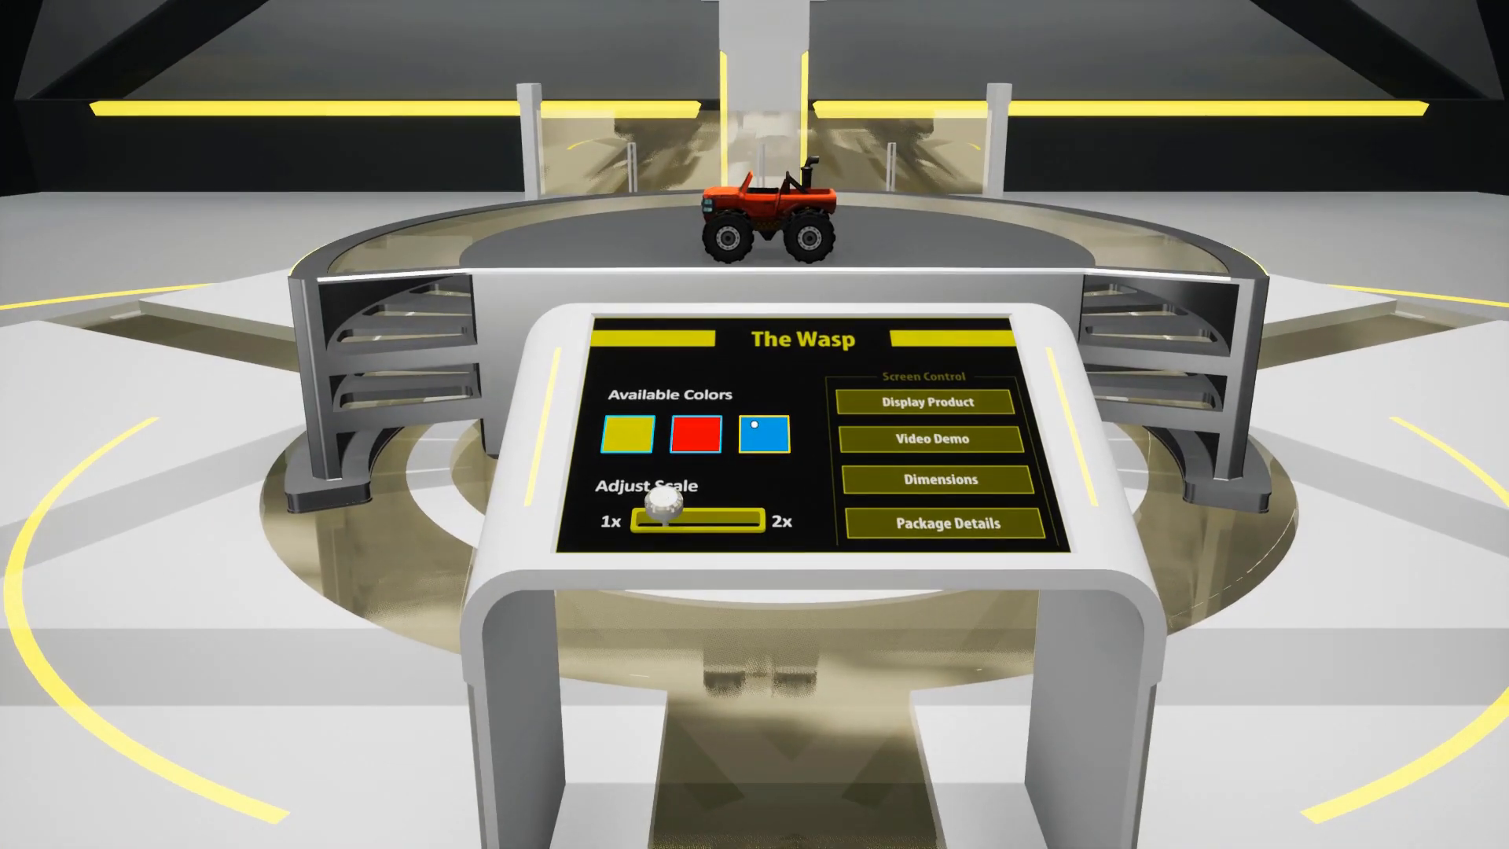
click(754, 424)
click(755, 424)
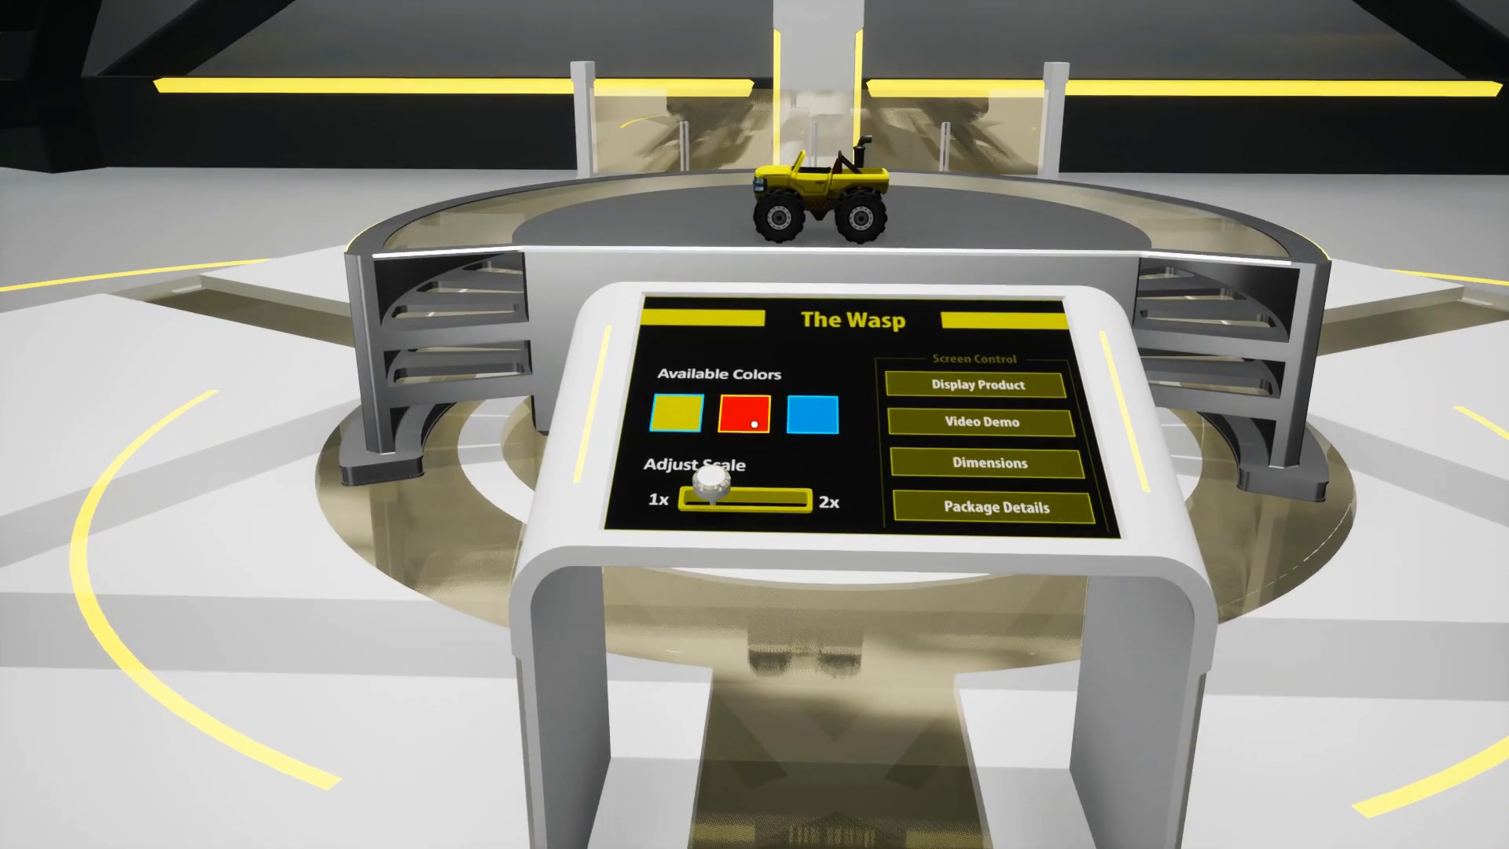
click(754, 425)
click(754, 425)
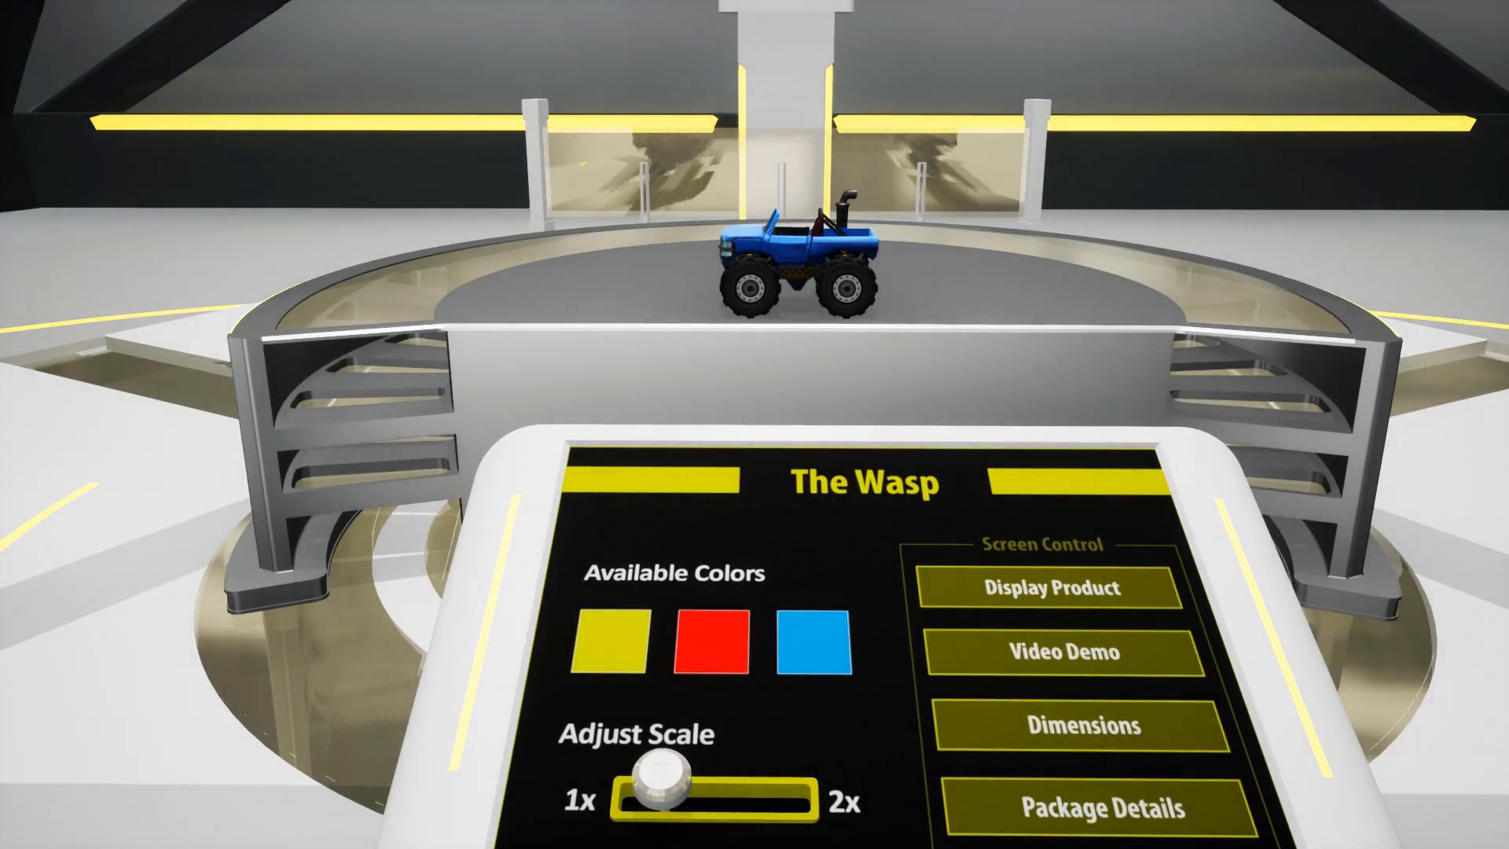
key(Escape)
click(754, 480)
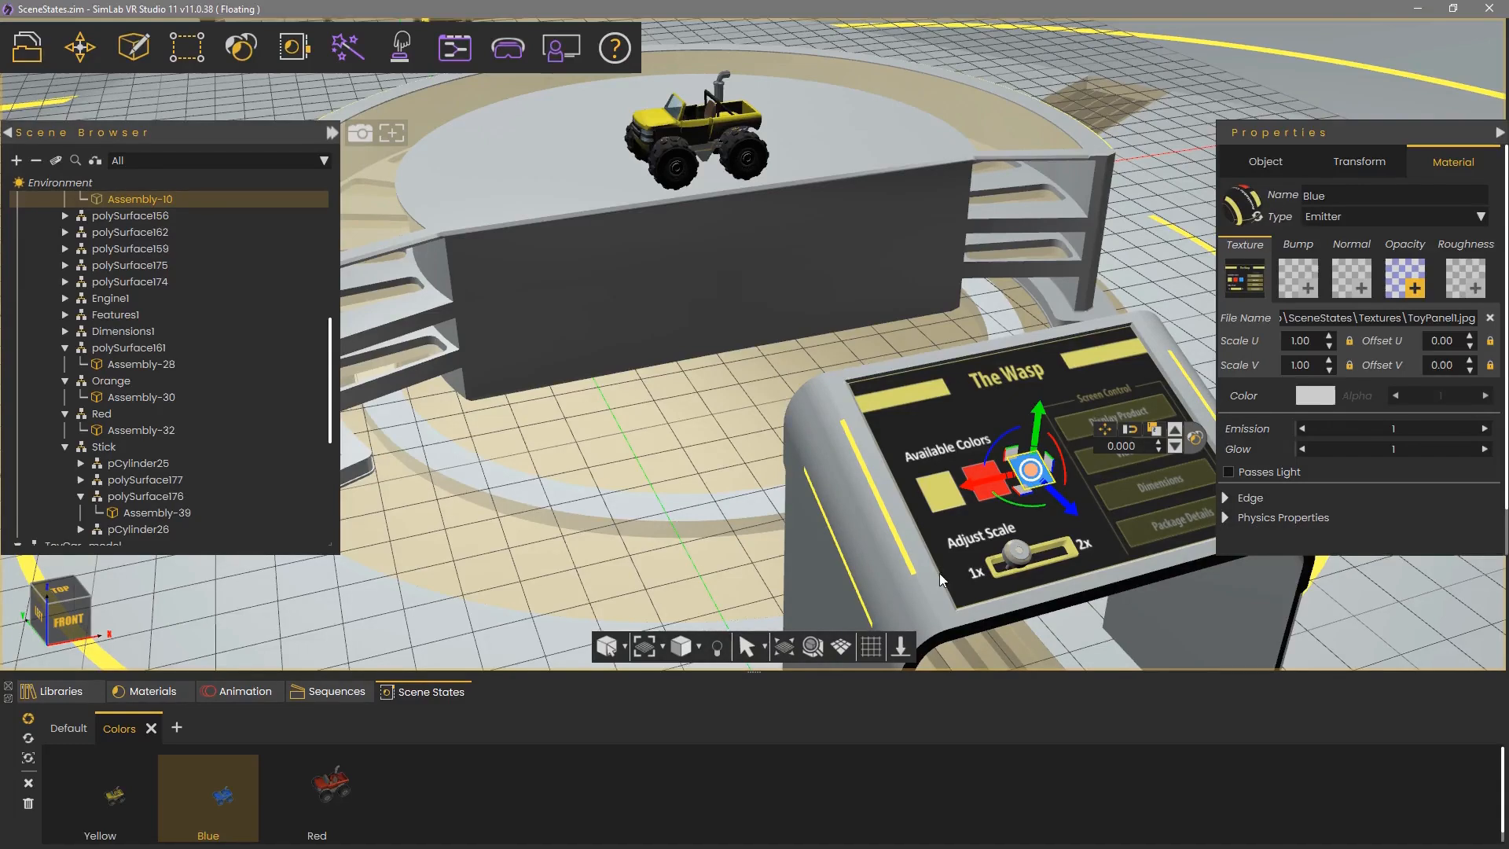
Bring up the animation timeline and collapse the scene tree, framing the toy car close up.
click(237, 692)
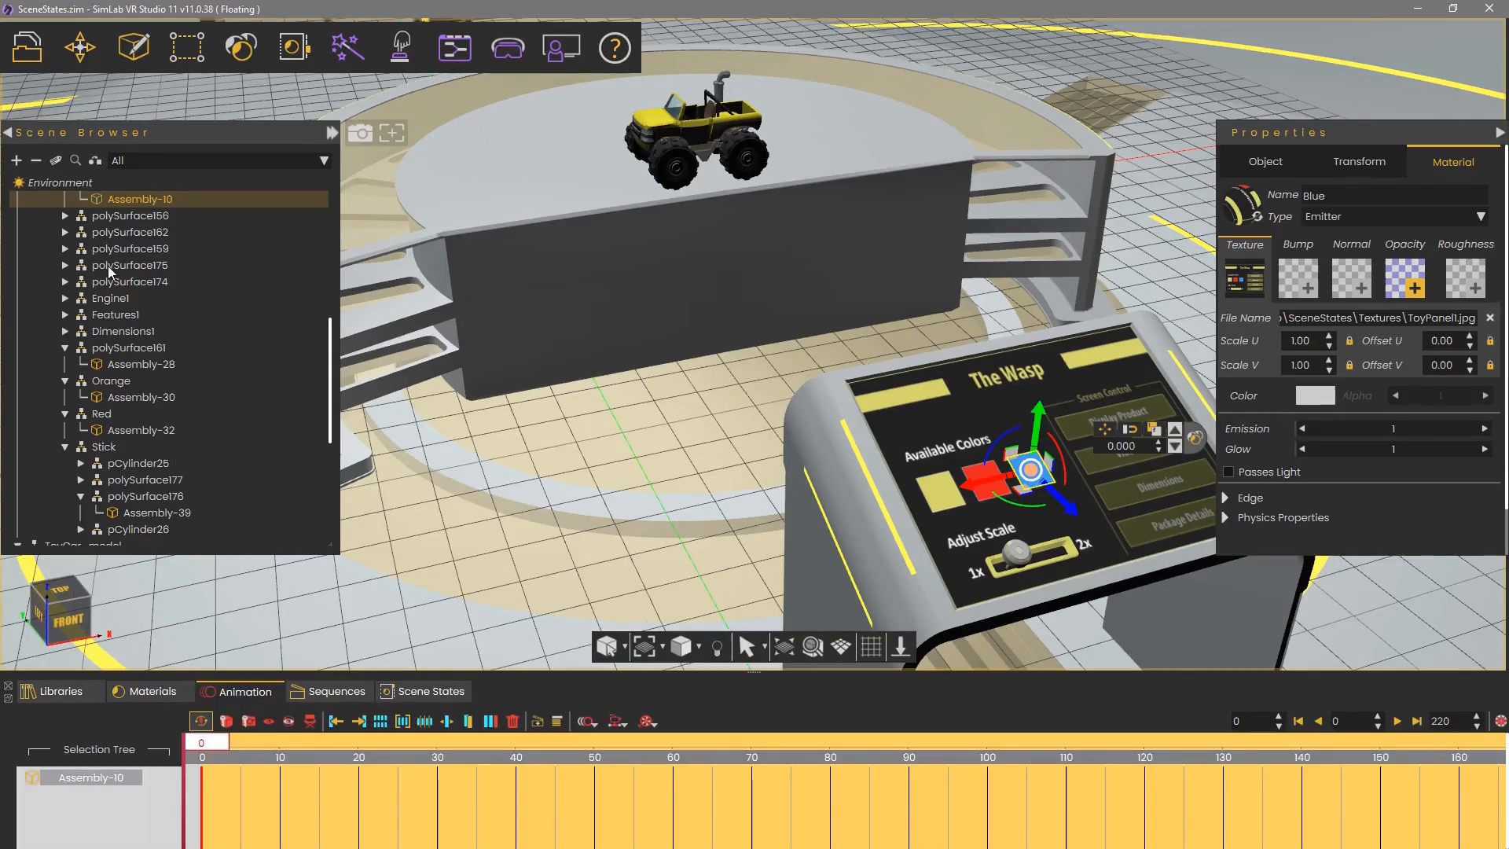
click(35, 159)
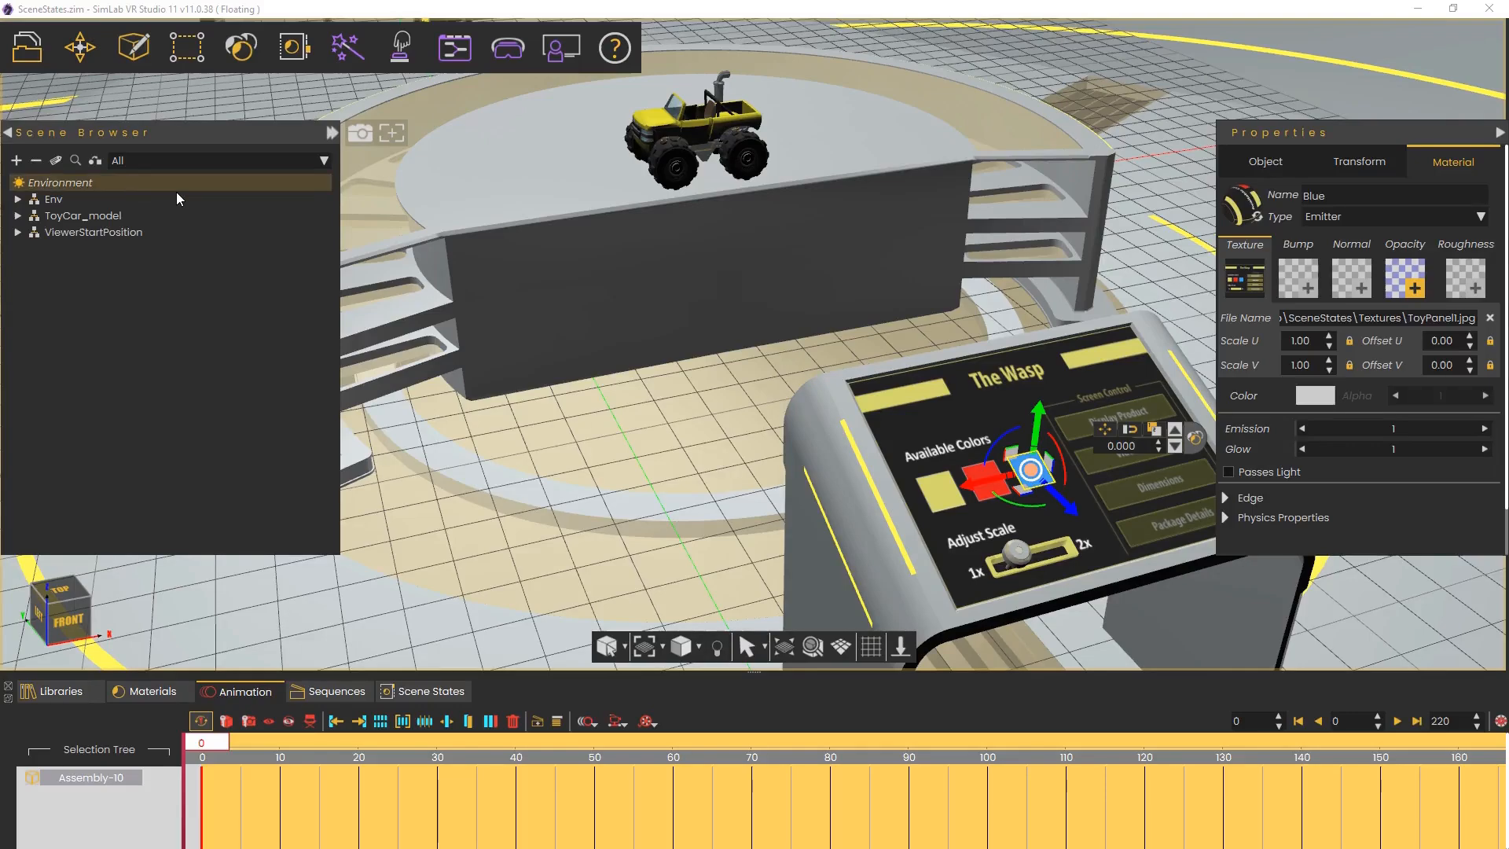
middle_drag(621, 212, 739, 395)
scroll(739, 395, up, 5)
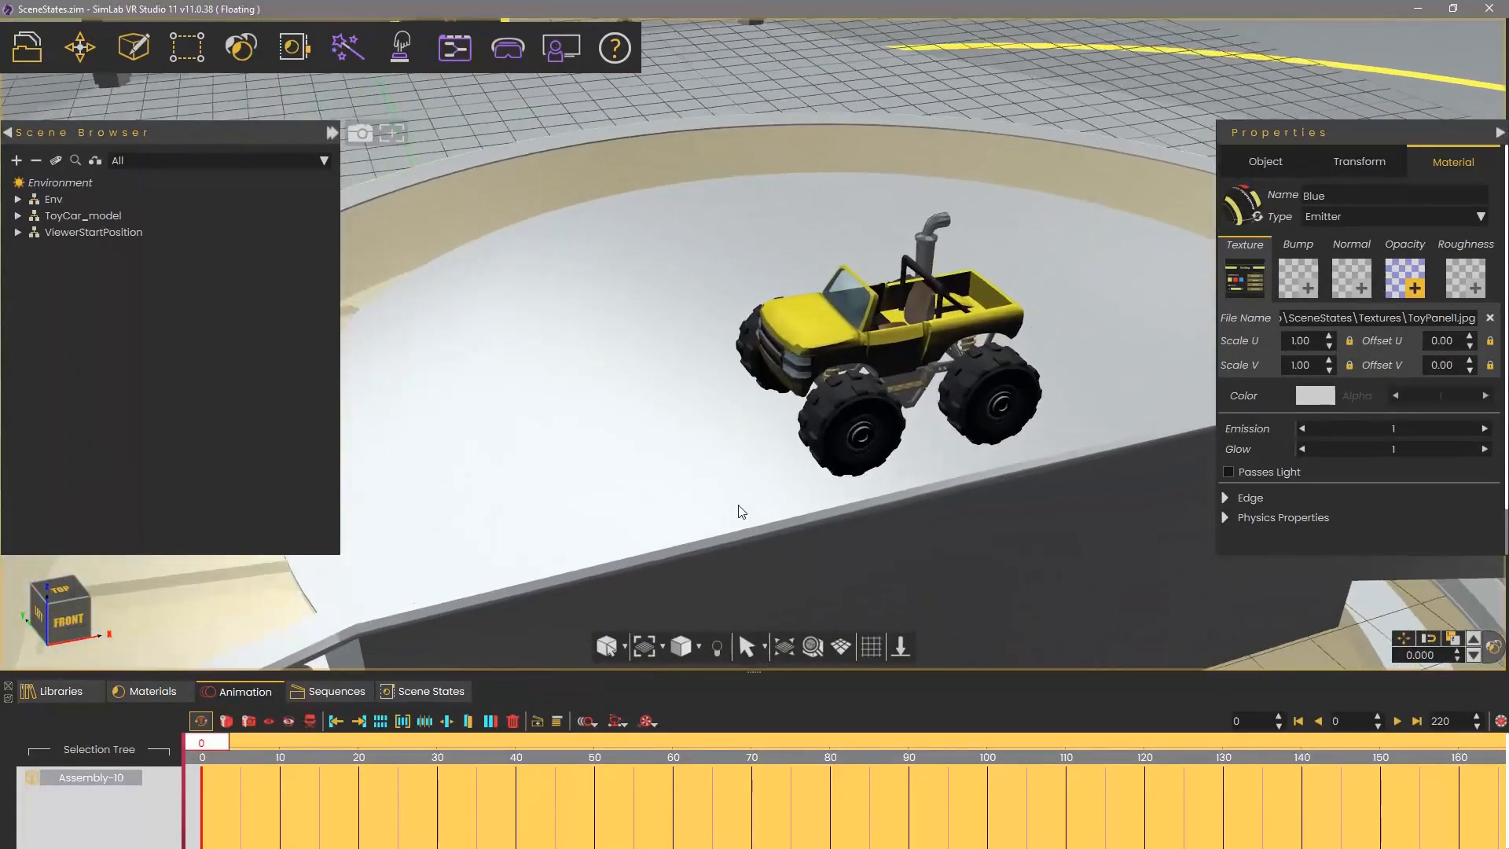
scroll(739, 506, up, 2)
middle_drag(773, 492, 641, 515)
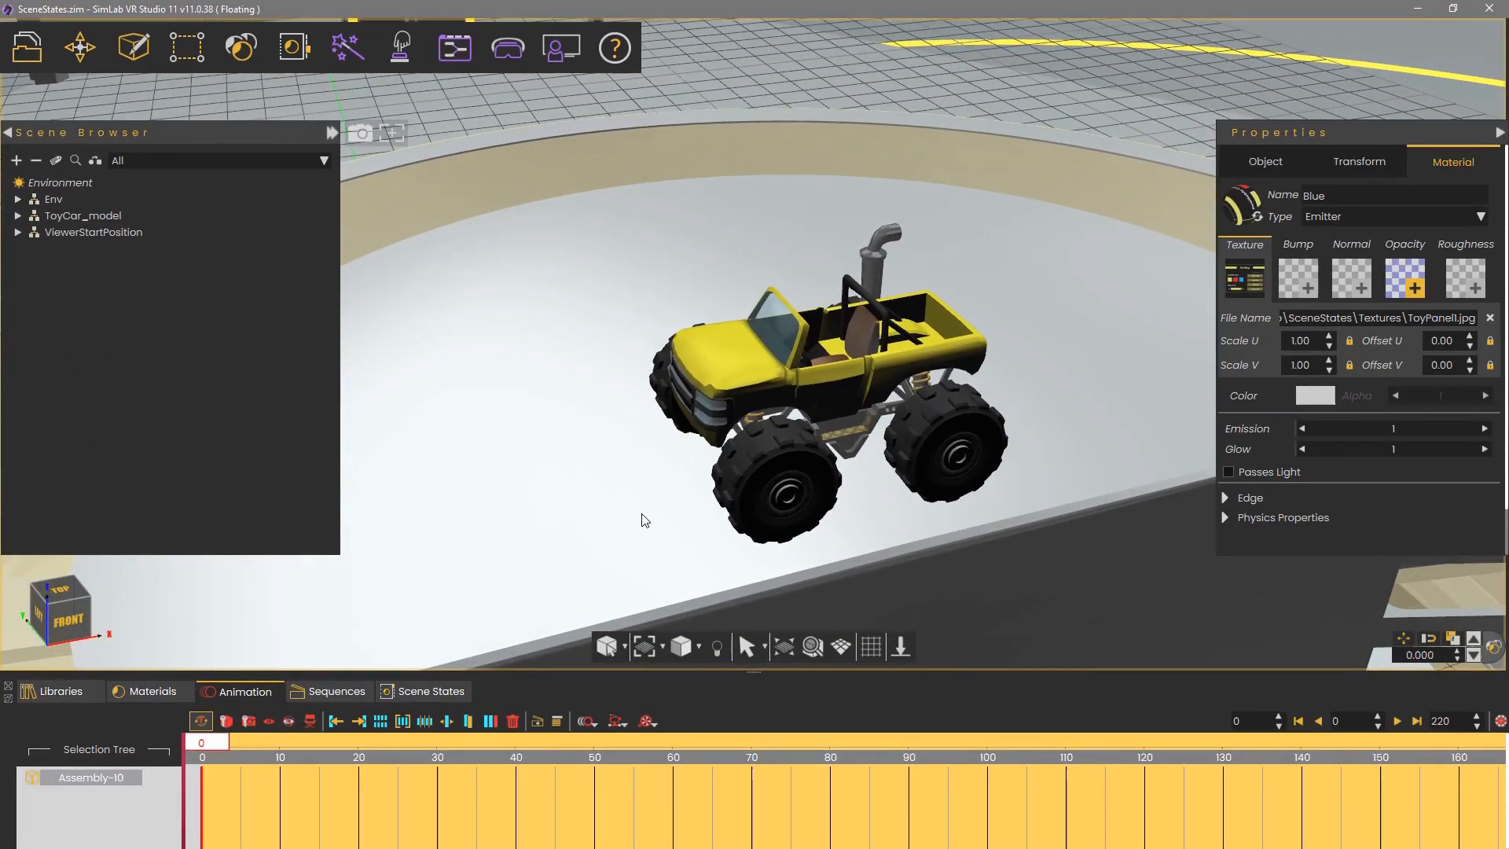
Keyframe a forward movement of ToyCar_model along its green axis, about -0.495, at frame 30.
click(67, 215)
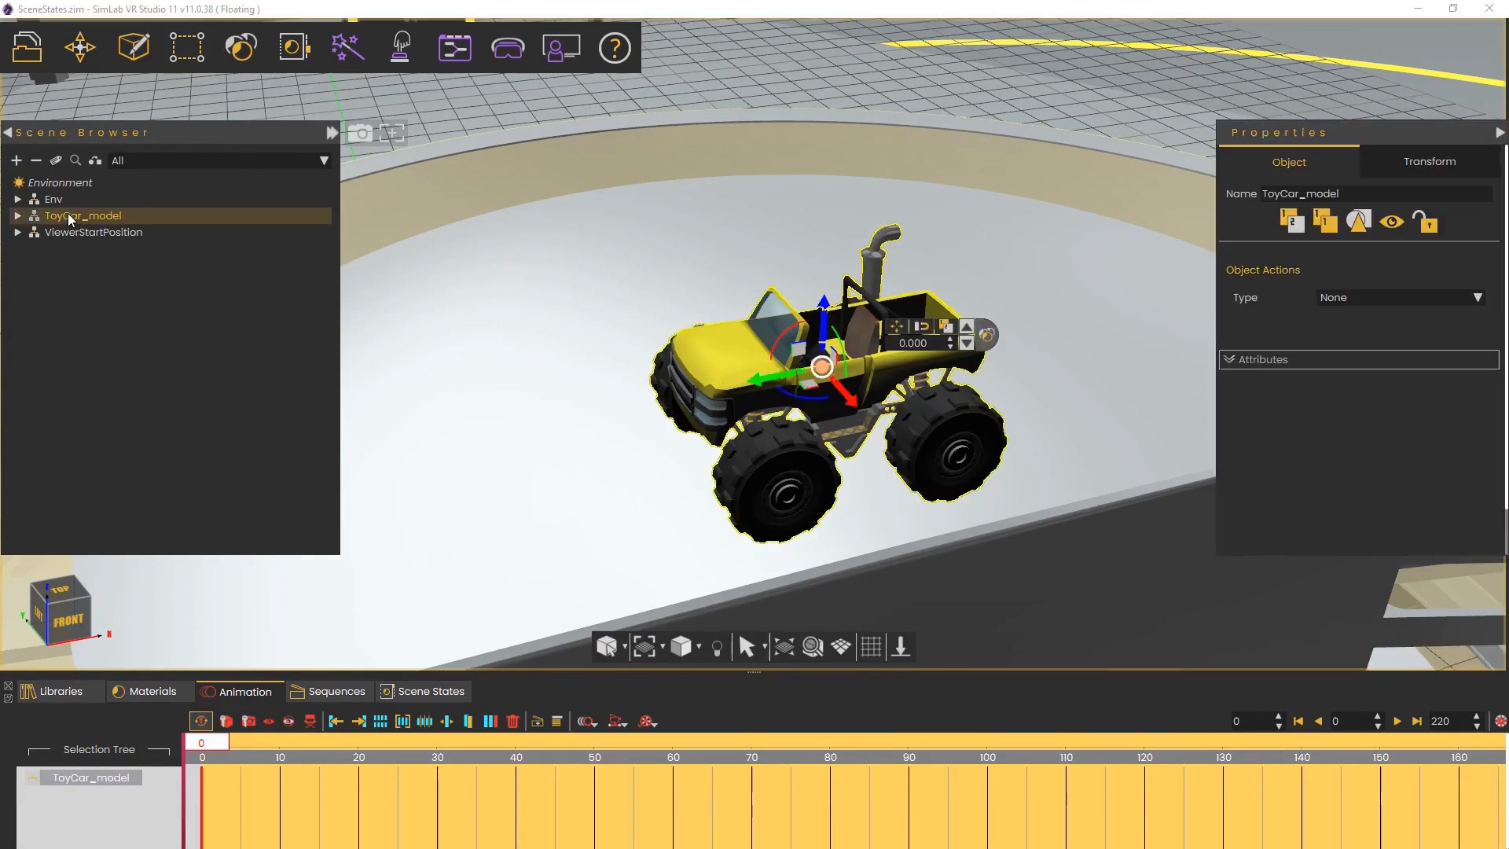
drag(218, 742, 441, 751)
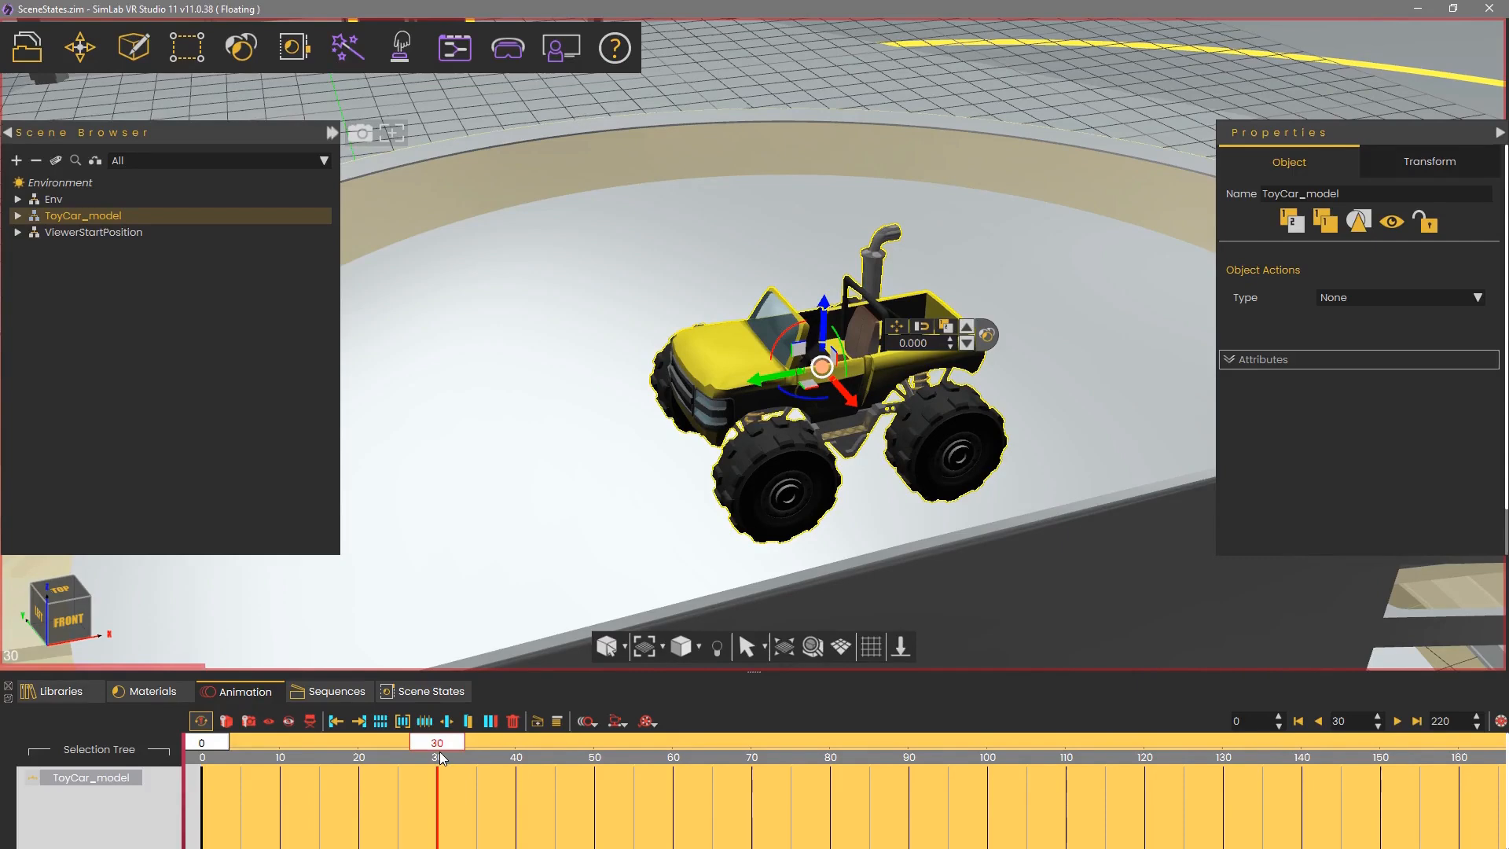
drag(759, 387, 481, 460)
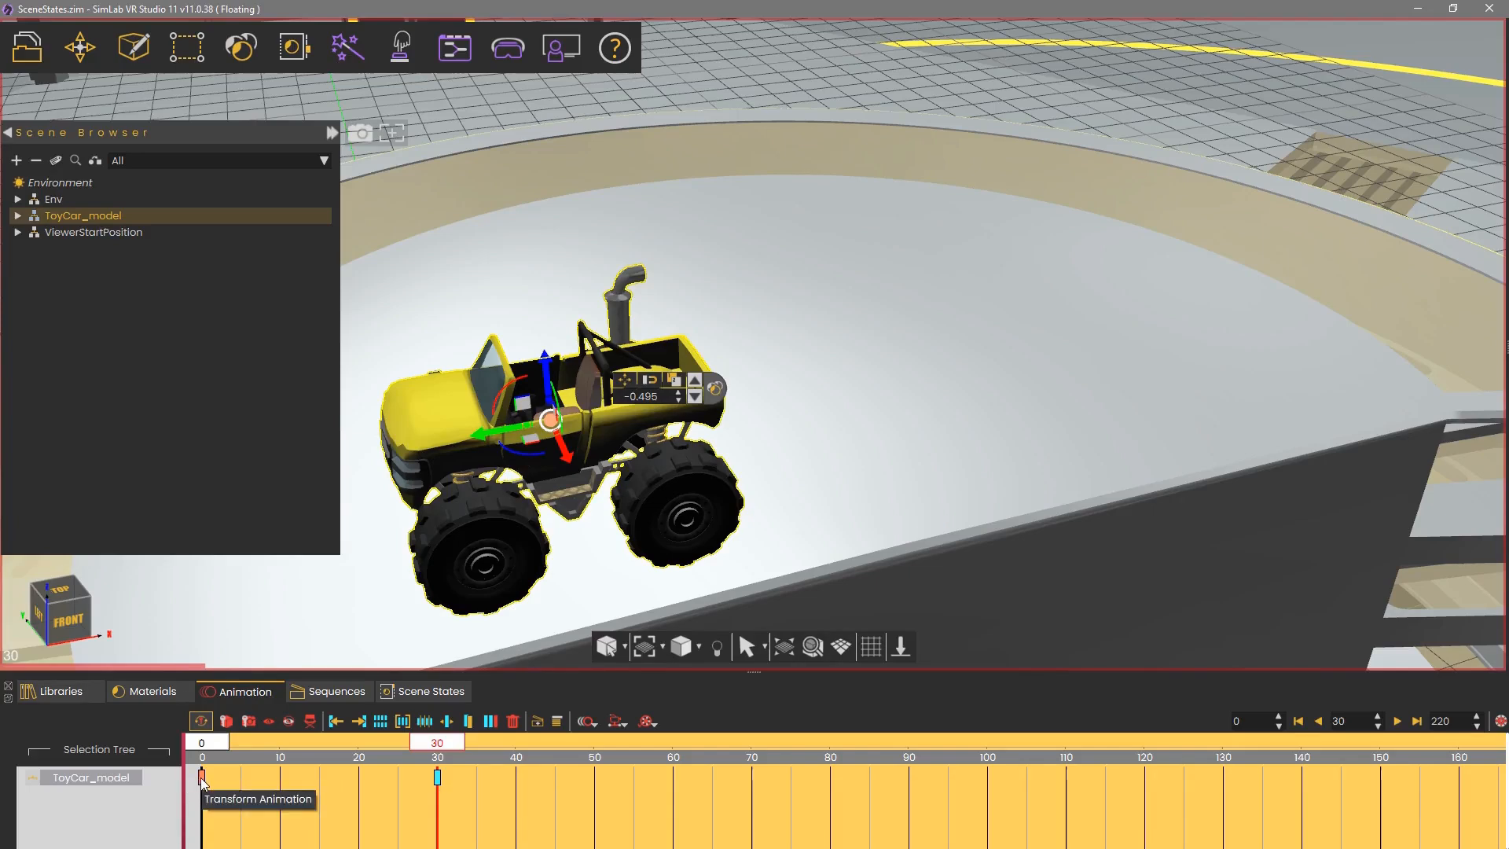
Play the toy car's forward movement twice from frame 0.
click(1298, 721)
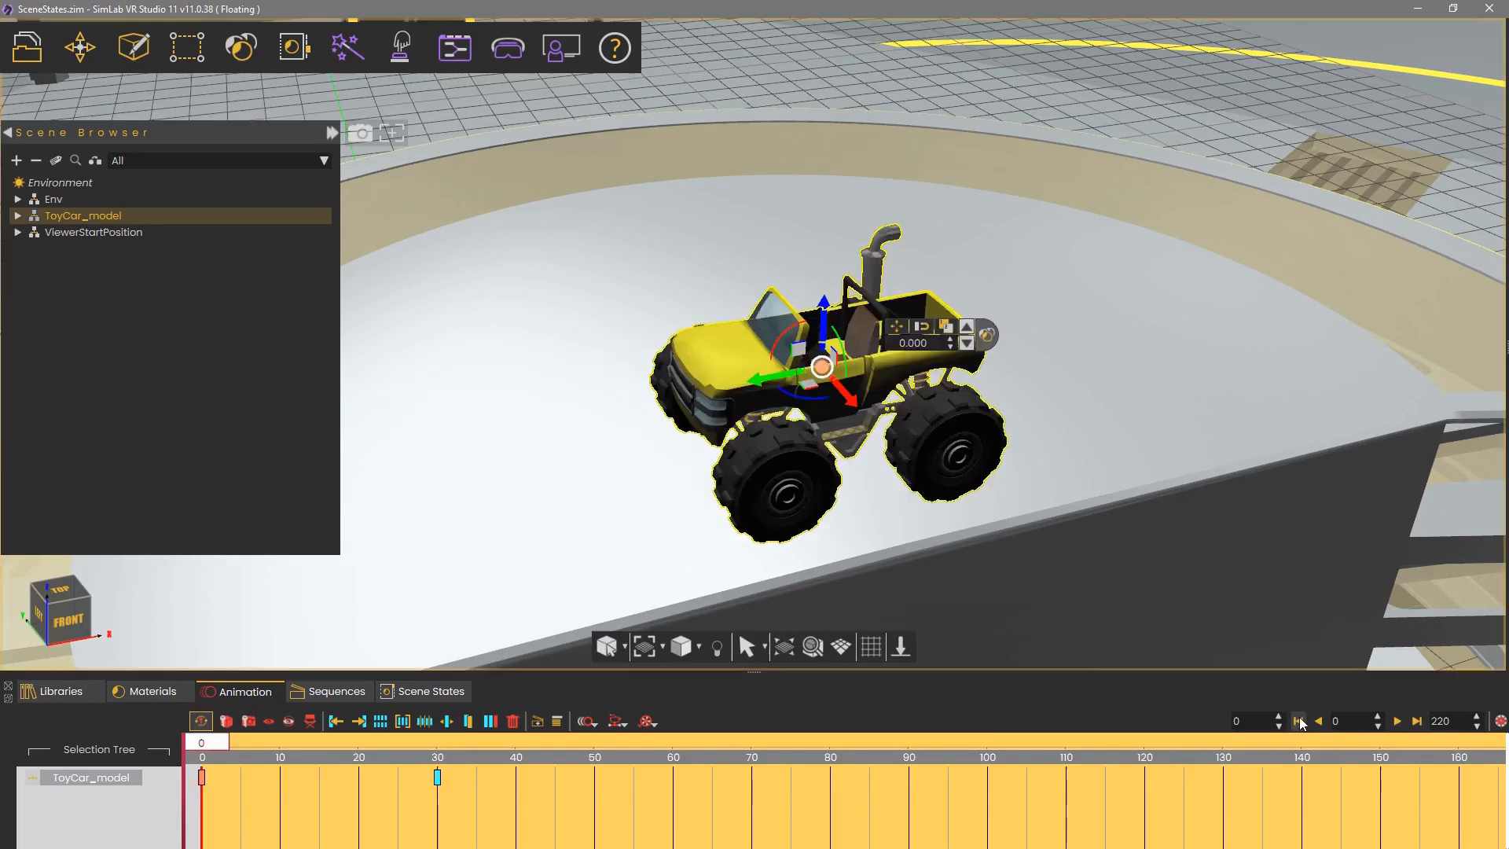
click(1397, 725)
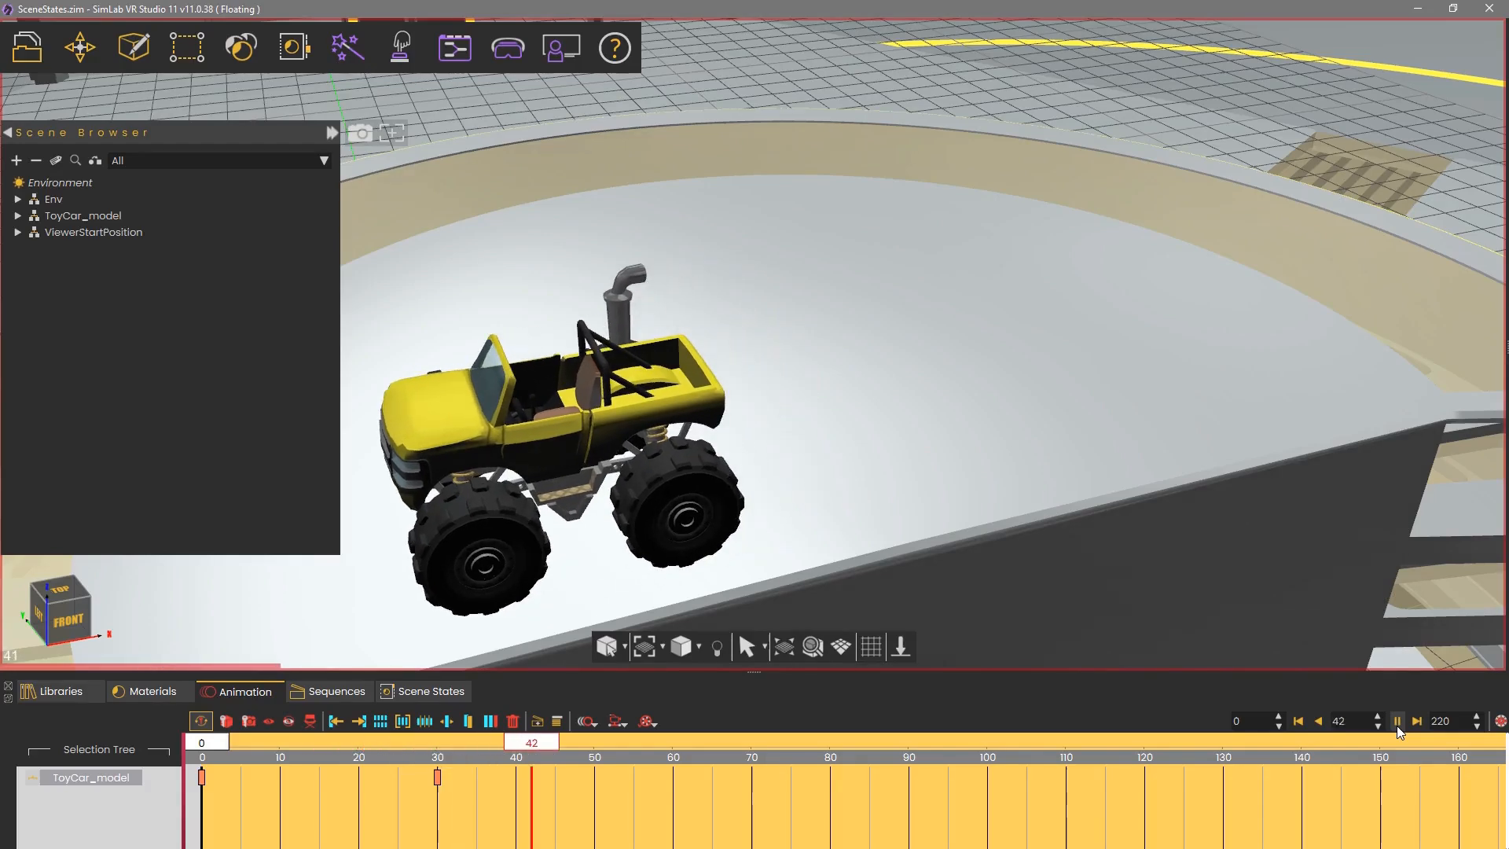
click(1299, 722)
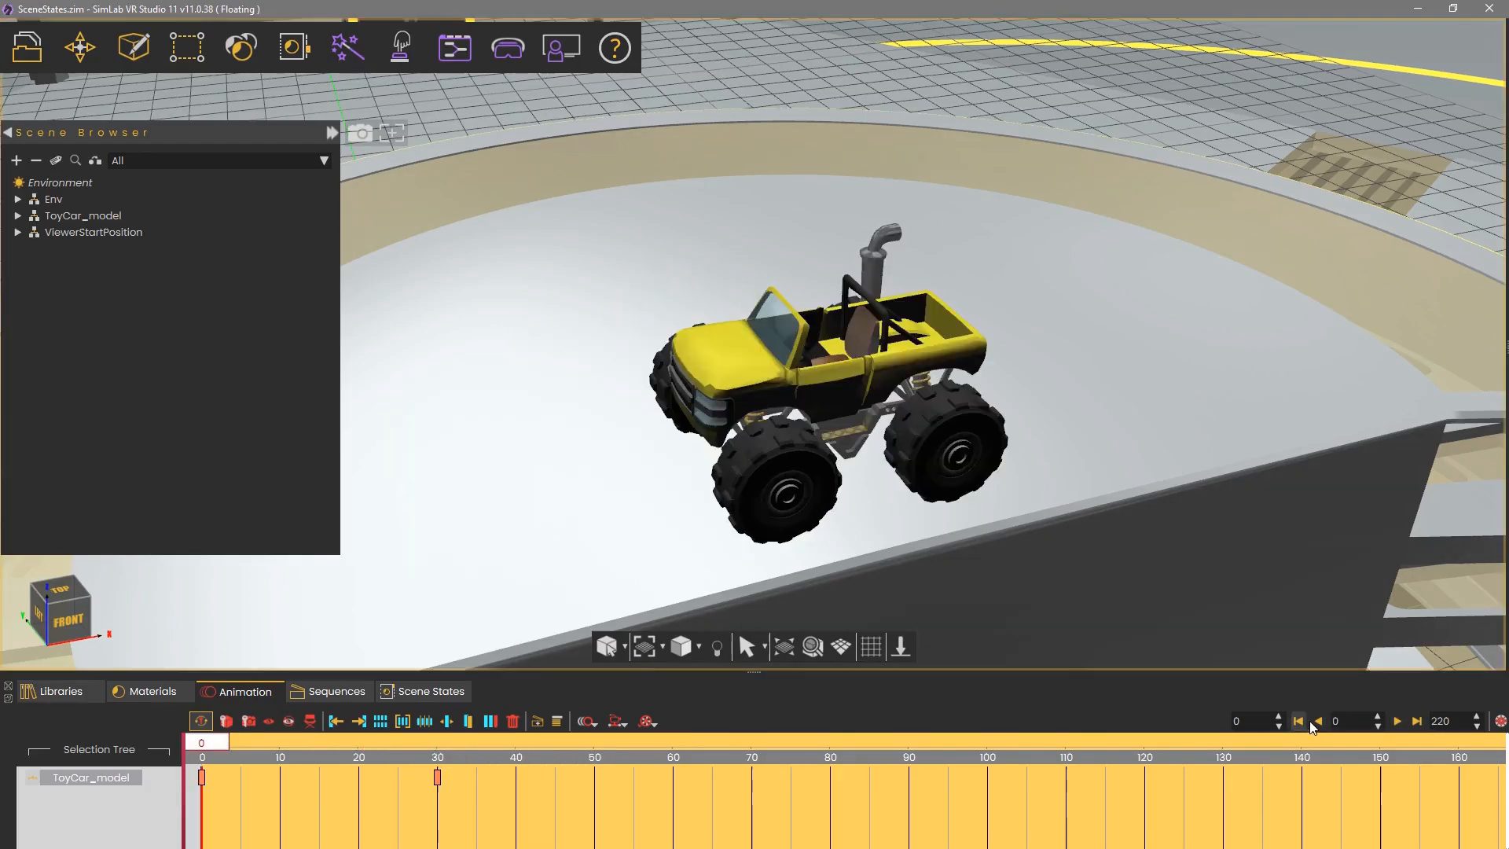
click(1397, 722)
click(1397, 722)
Keyframe a sideways movement of ToyCar_model along its red axis, about -0.324, at frame 50.
drag(526, 748, 599, 756)
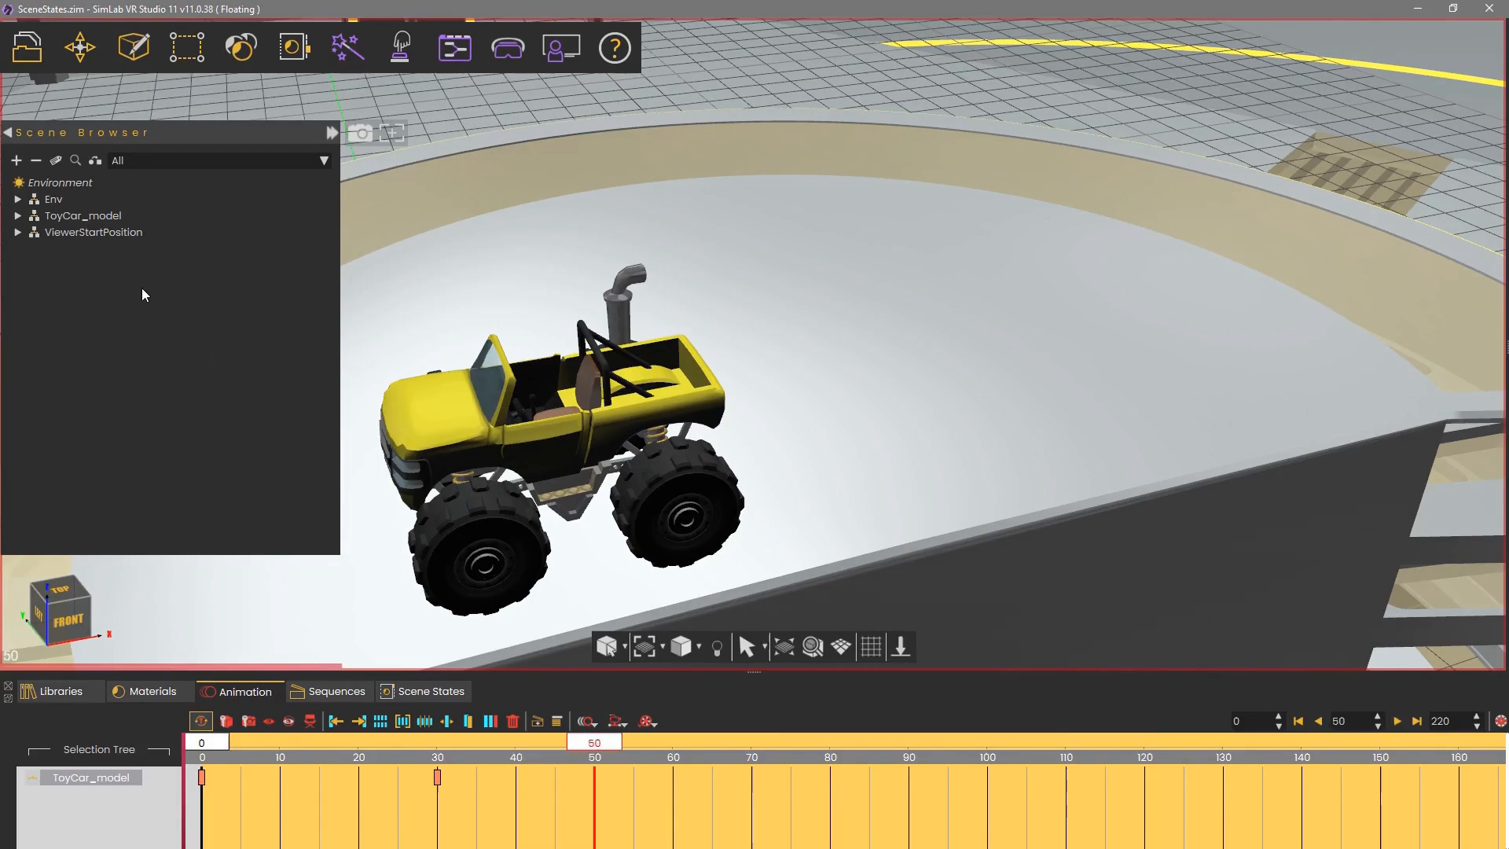
click(77, 217)
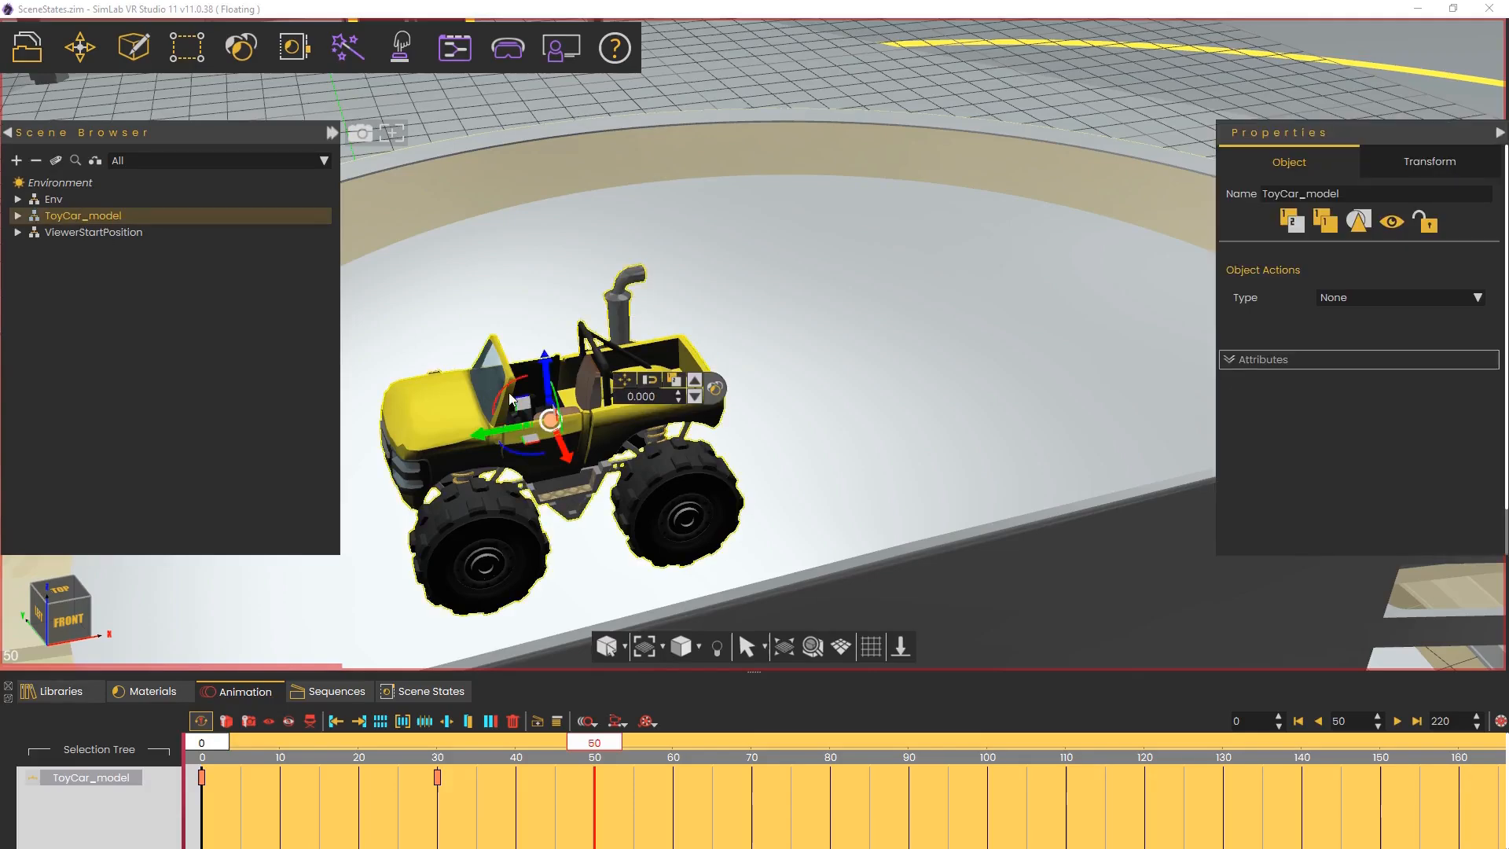
drag(568, 454, 530, 369)
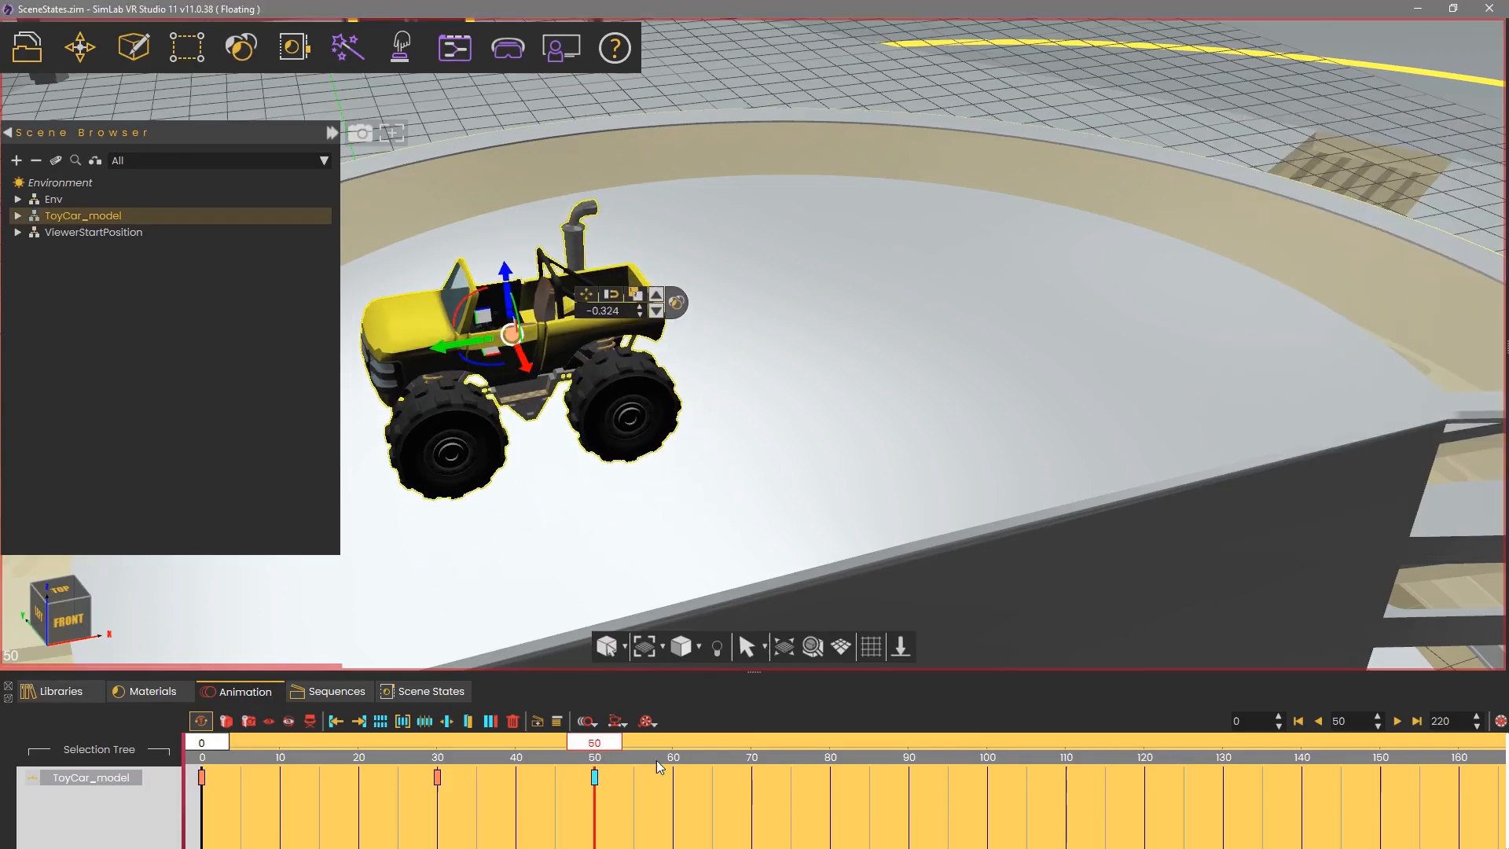
Play back the toy car's two-part movement from frame 0 and stop it past frame 50.
click(1299, 721)
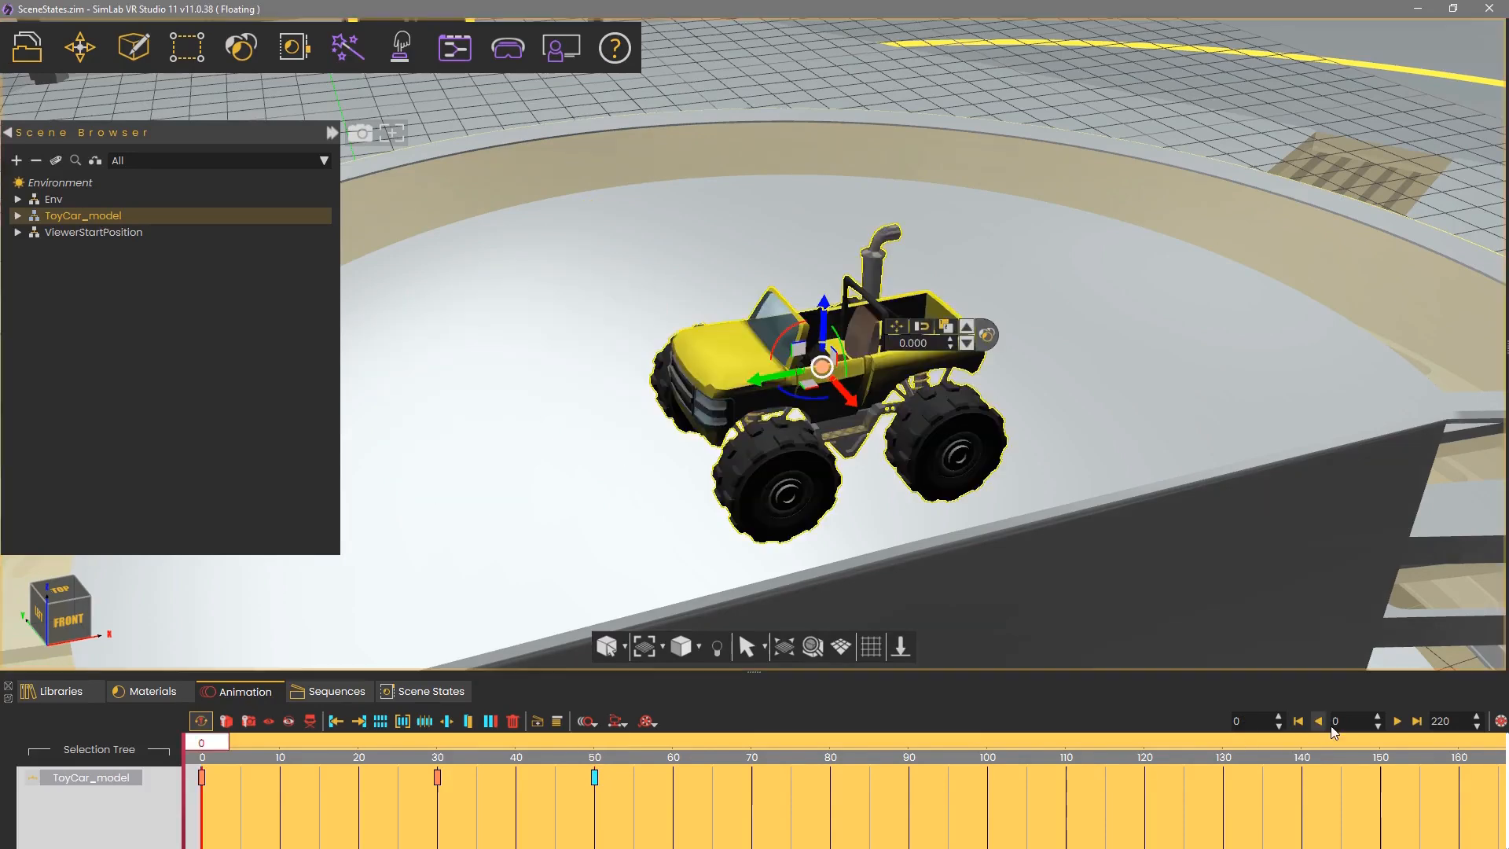
click(1397, 720)
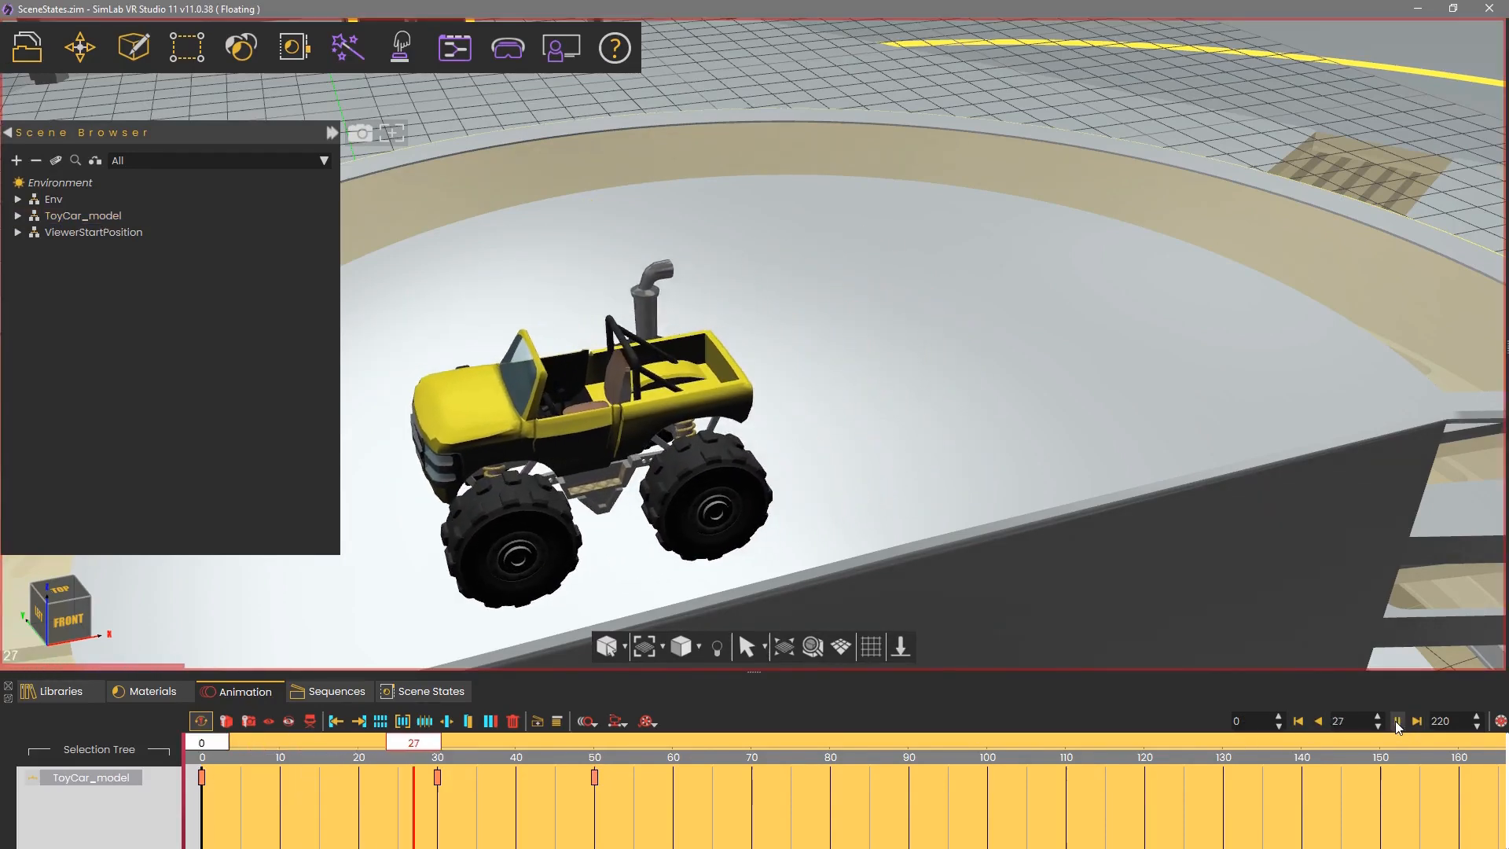
click(1397, 721)
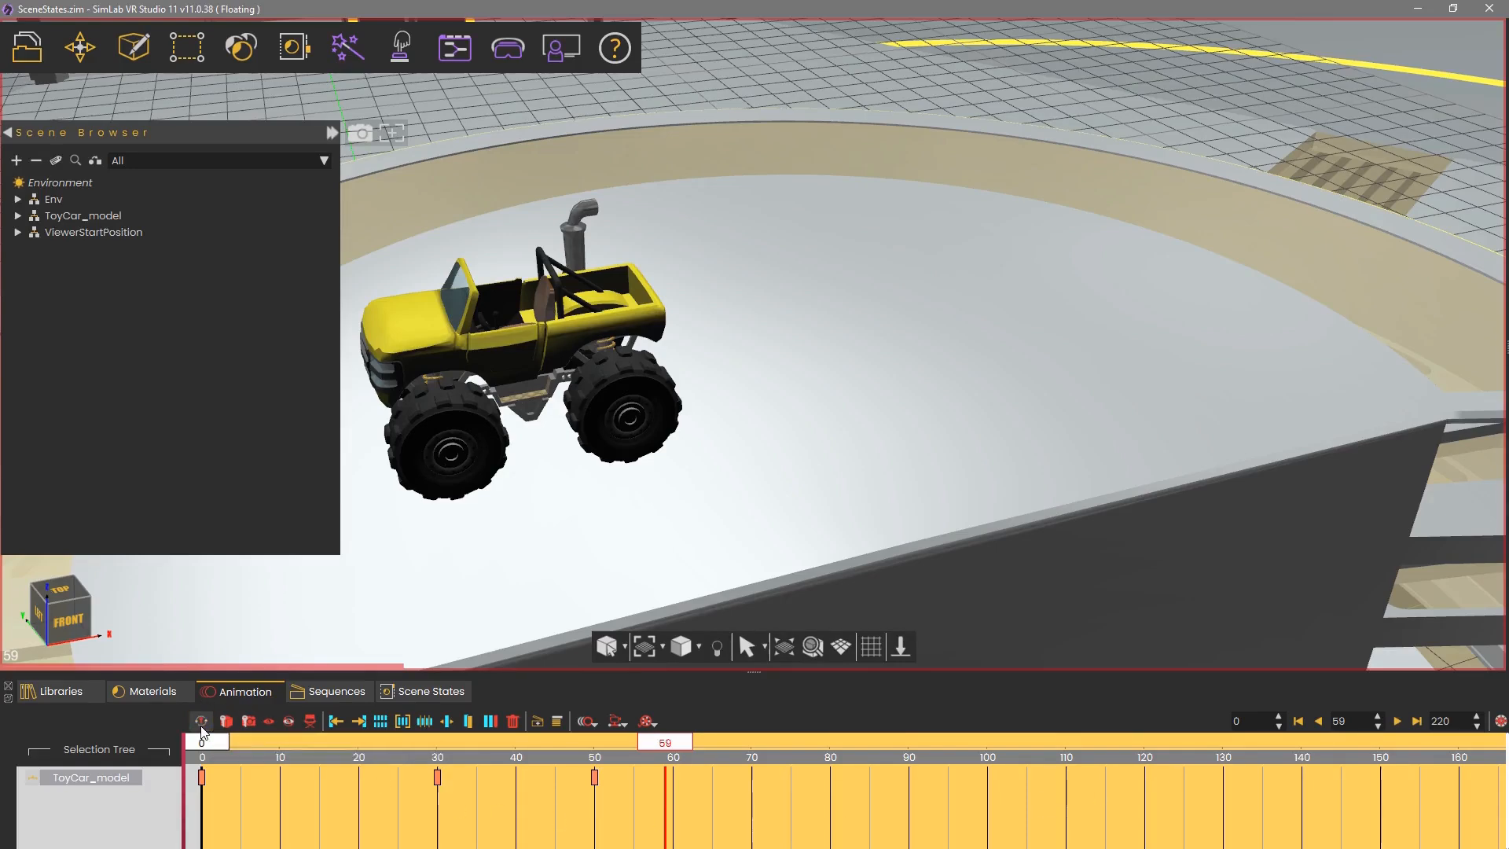
Move ToyCar_model back along its green axis at frame 59 with automatic keyframing off, and turn automatic keyframing on again.
click(98, 217)
drag(446, 351, 817, 415)
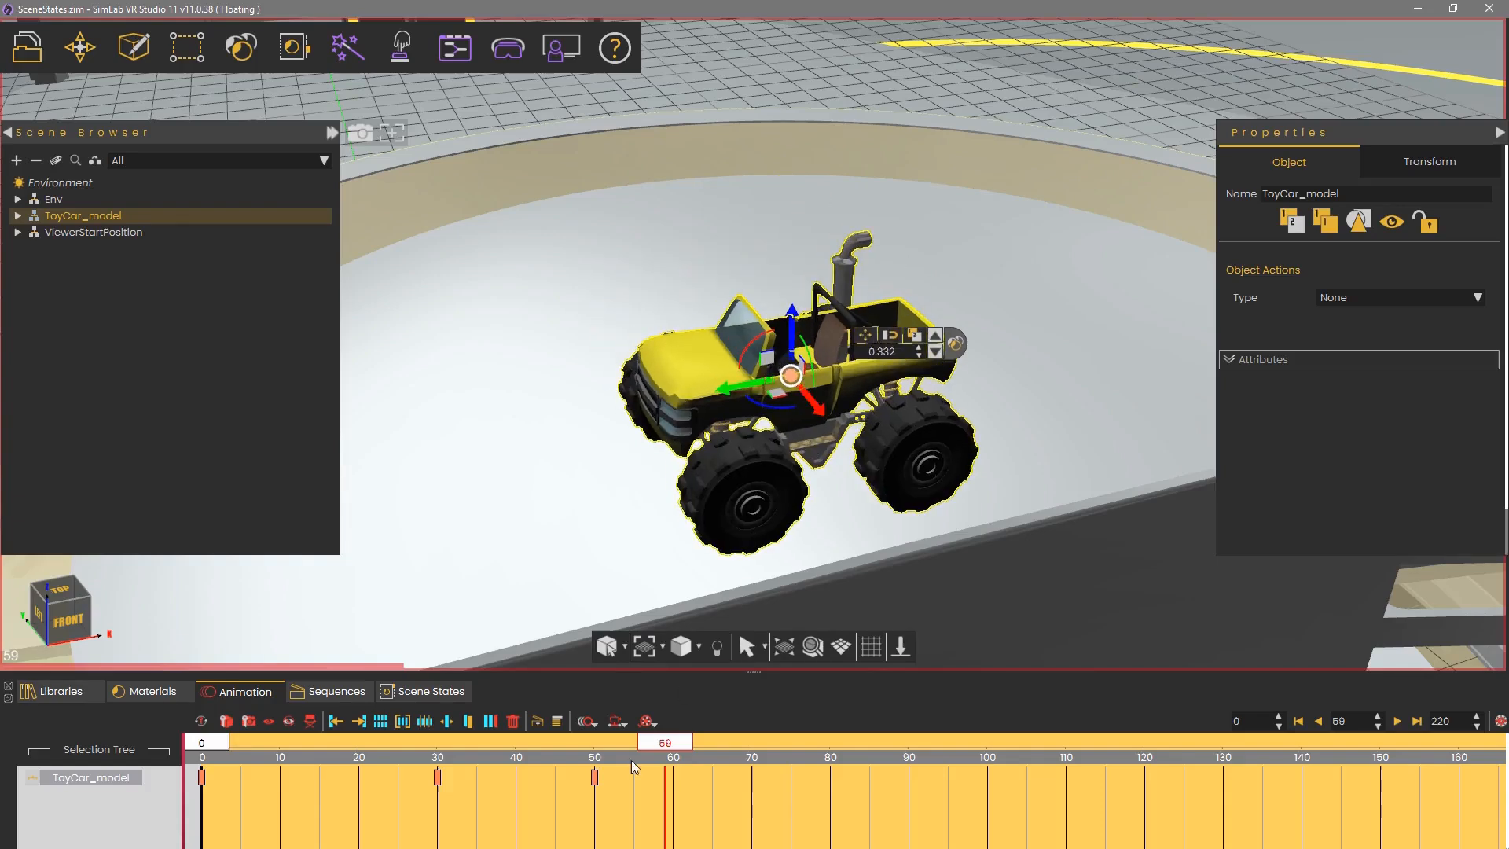
click(201, 720)
Return to frame 0 and delete all of ToyCar_model's movement keyframes.
drag(665, 742, 179, 763)
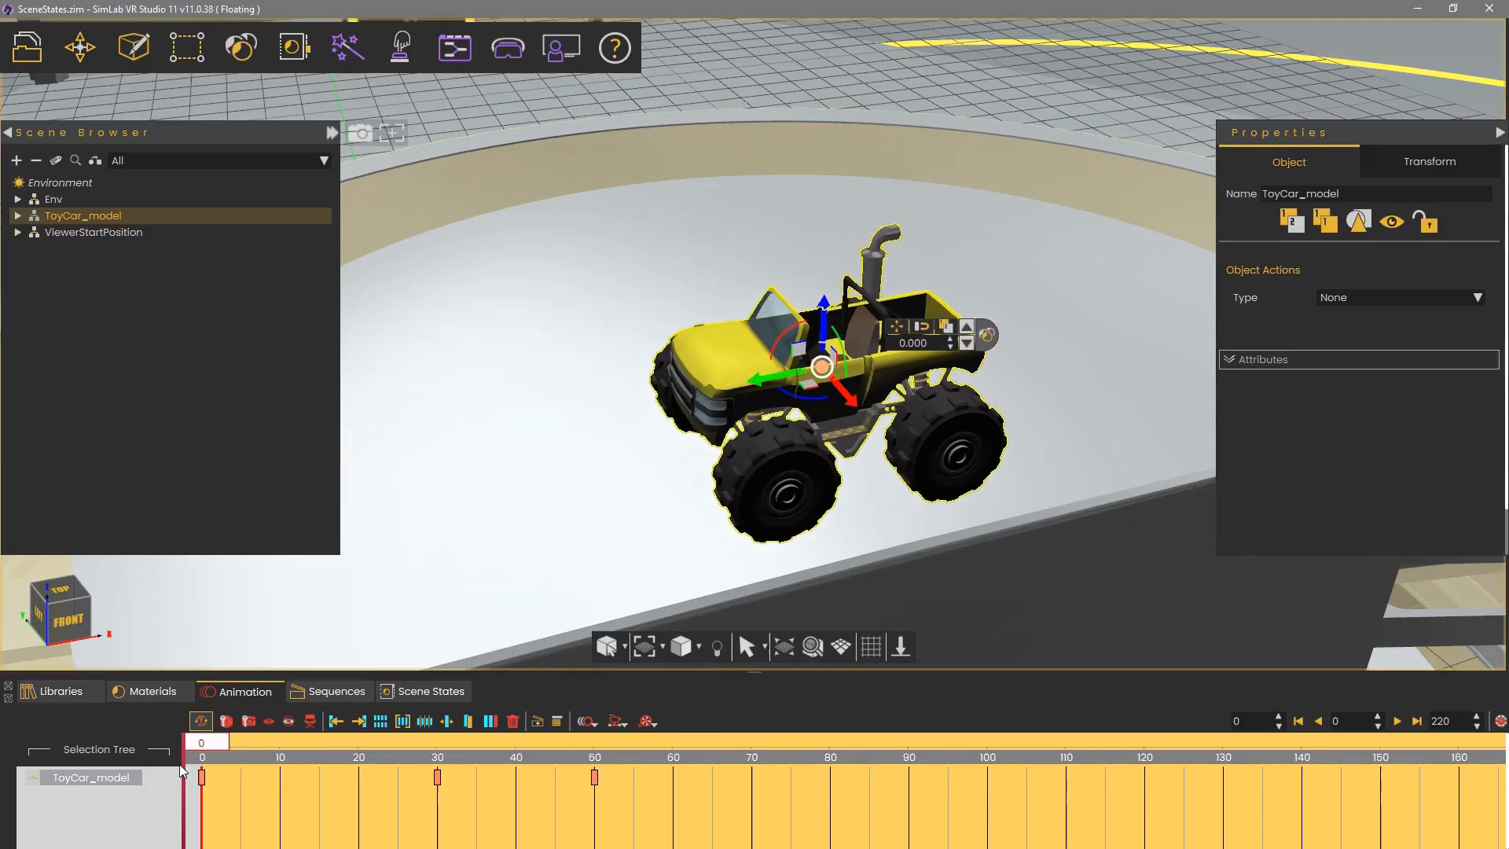
drag(670, 795, 189, 769)
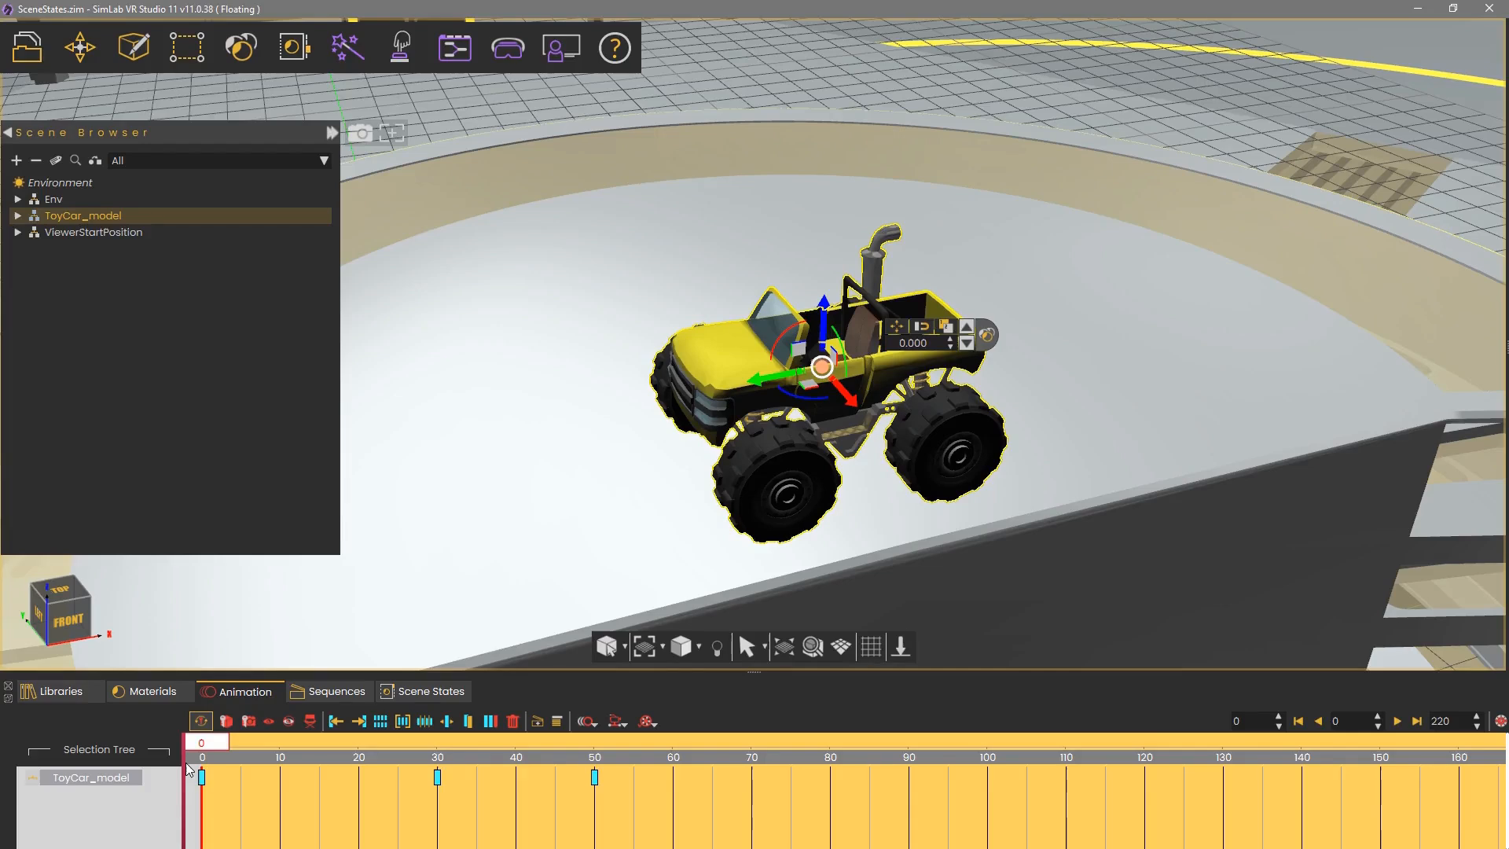
key(Delete)
Keyframe ToyCar_model scaled up uniformly to about 1.546 at frame 30, and play the scaling from the start.
drag(209, 747, 437, 759)
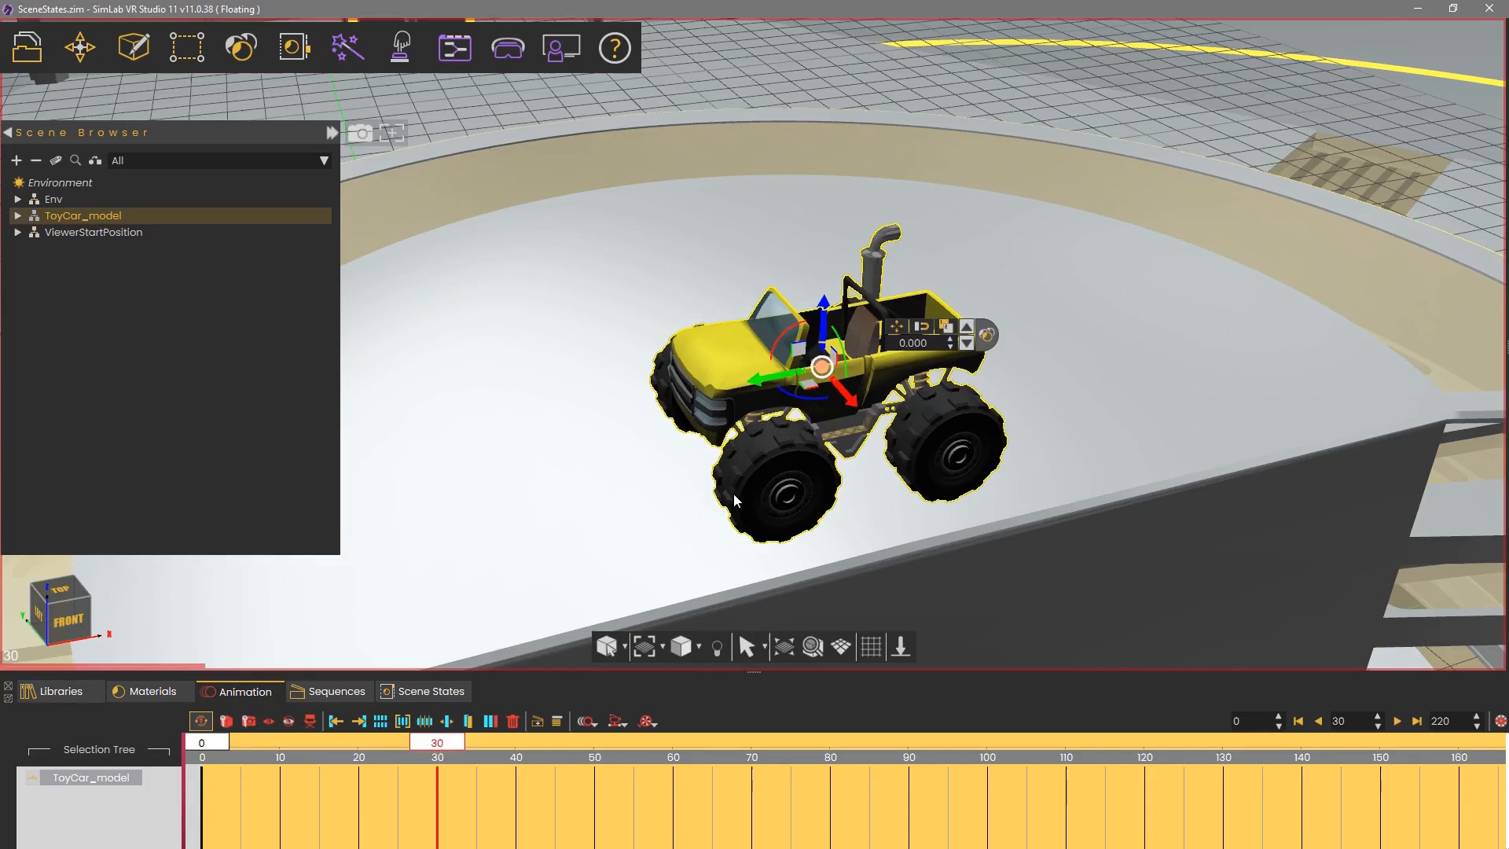
drag(821, 367, 841, 351)
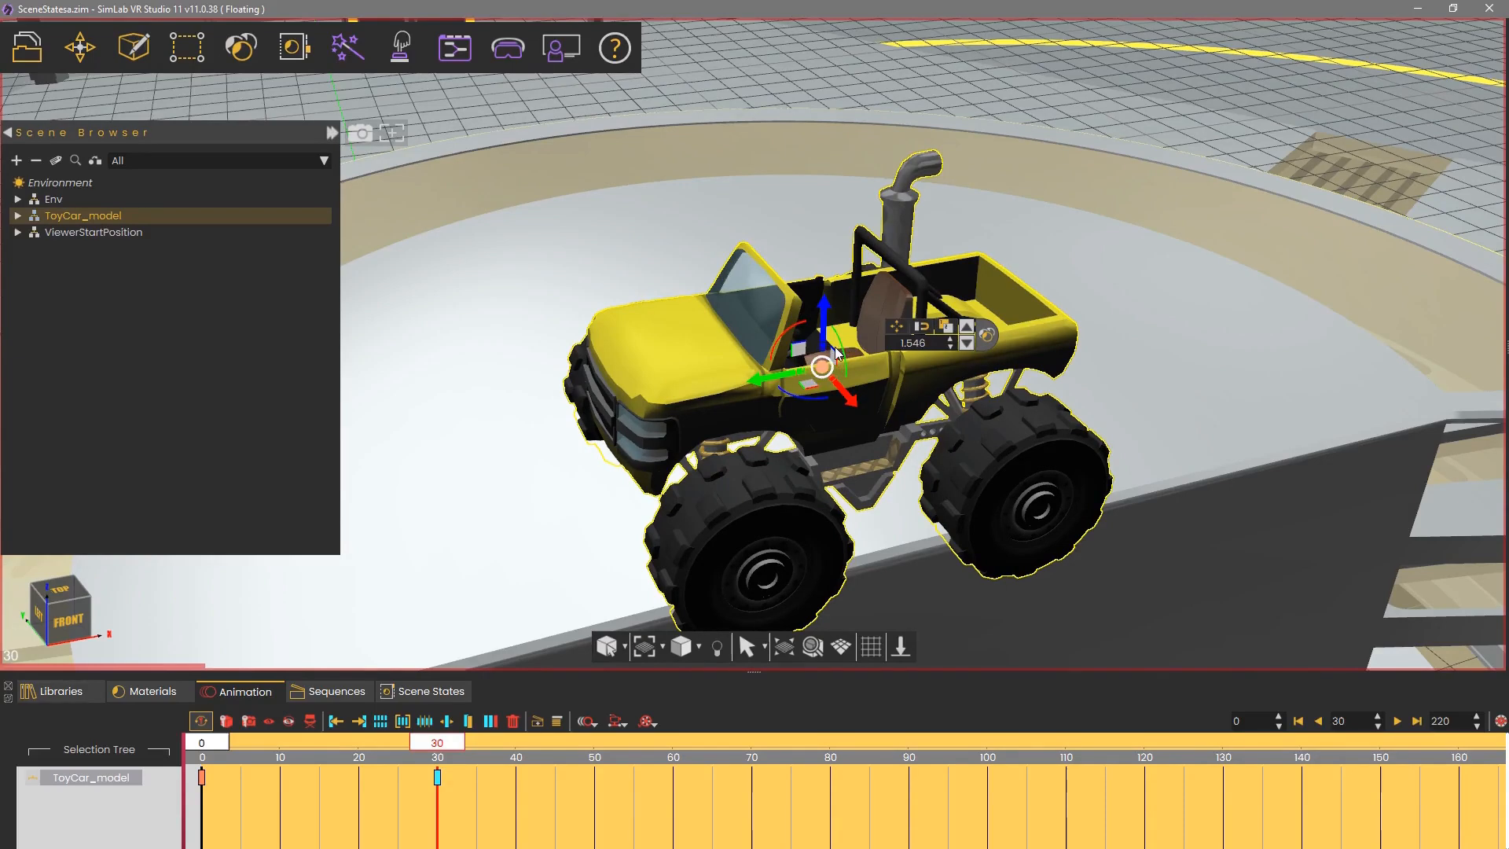
middle_drag(648, 575, 809, 534)
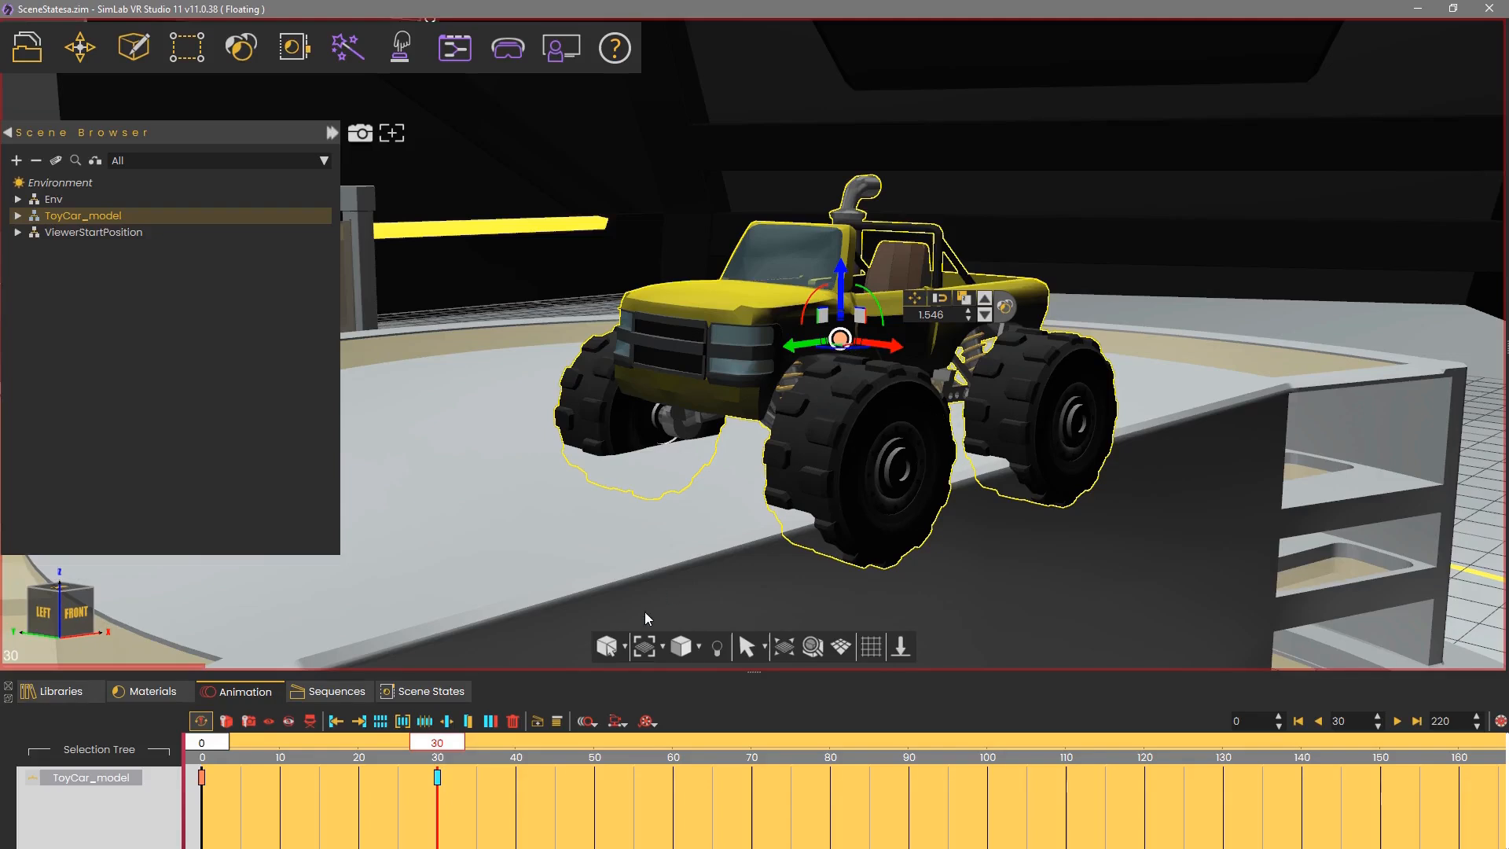
drag(438, 748, 201, 748)
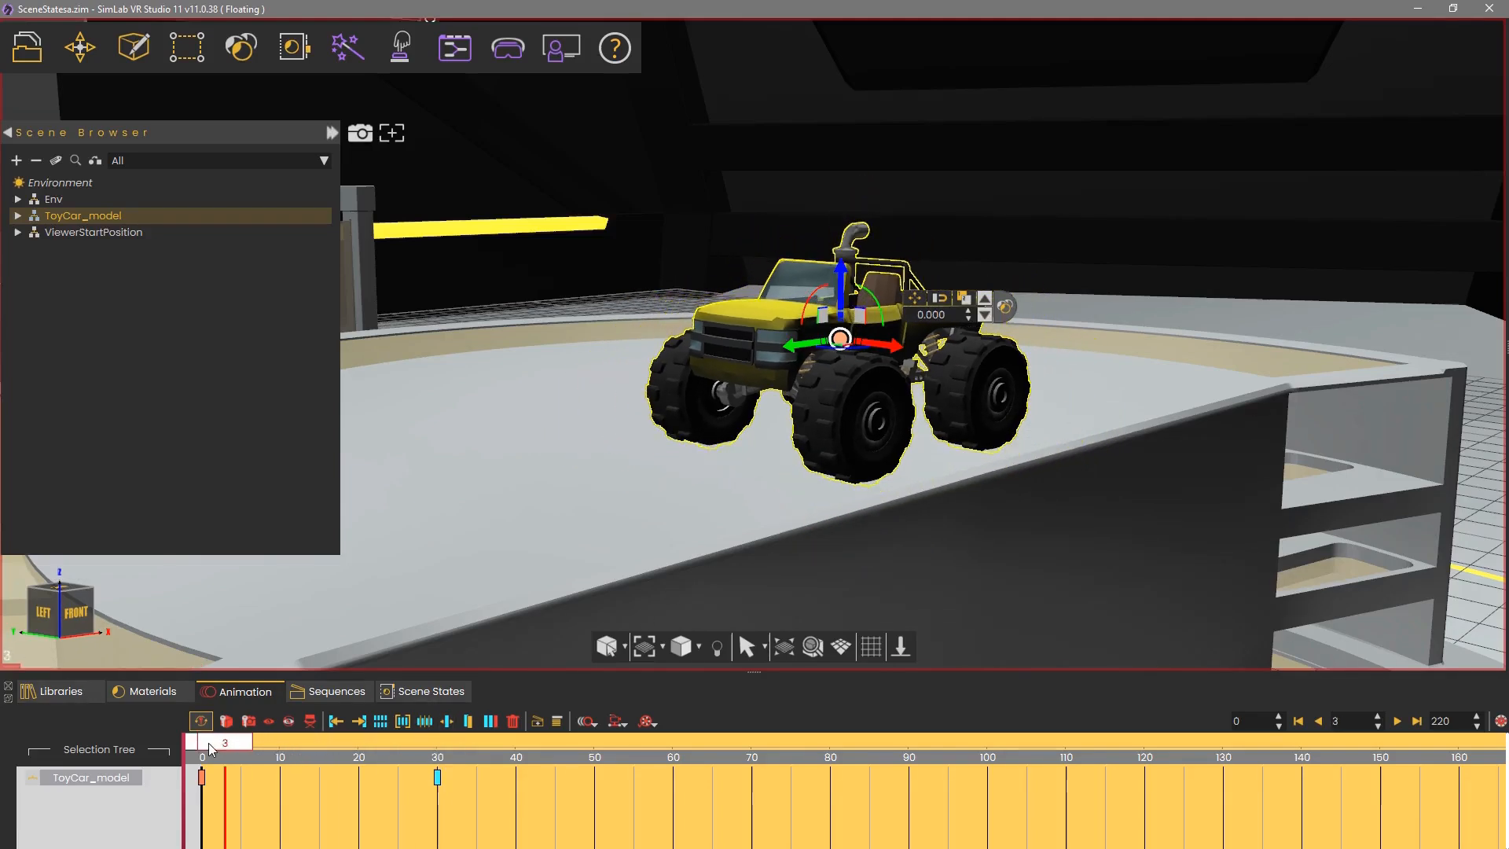
click(1396, 721)
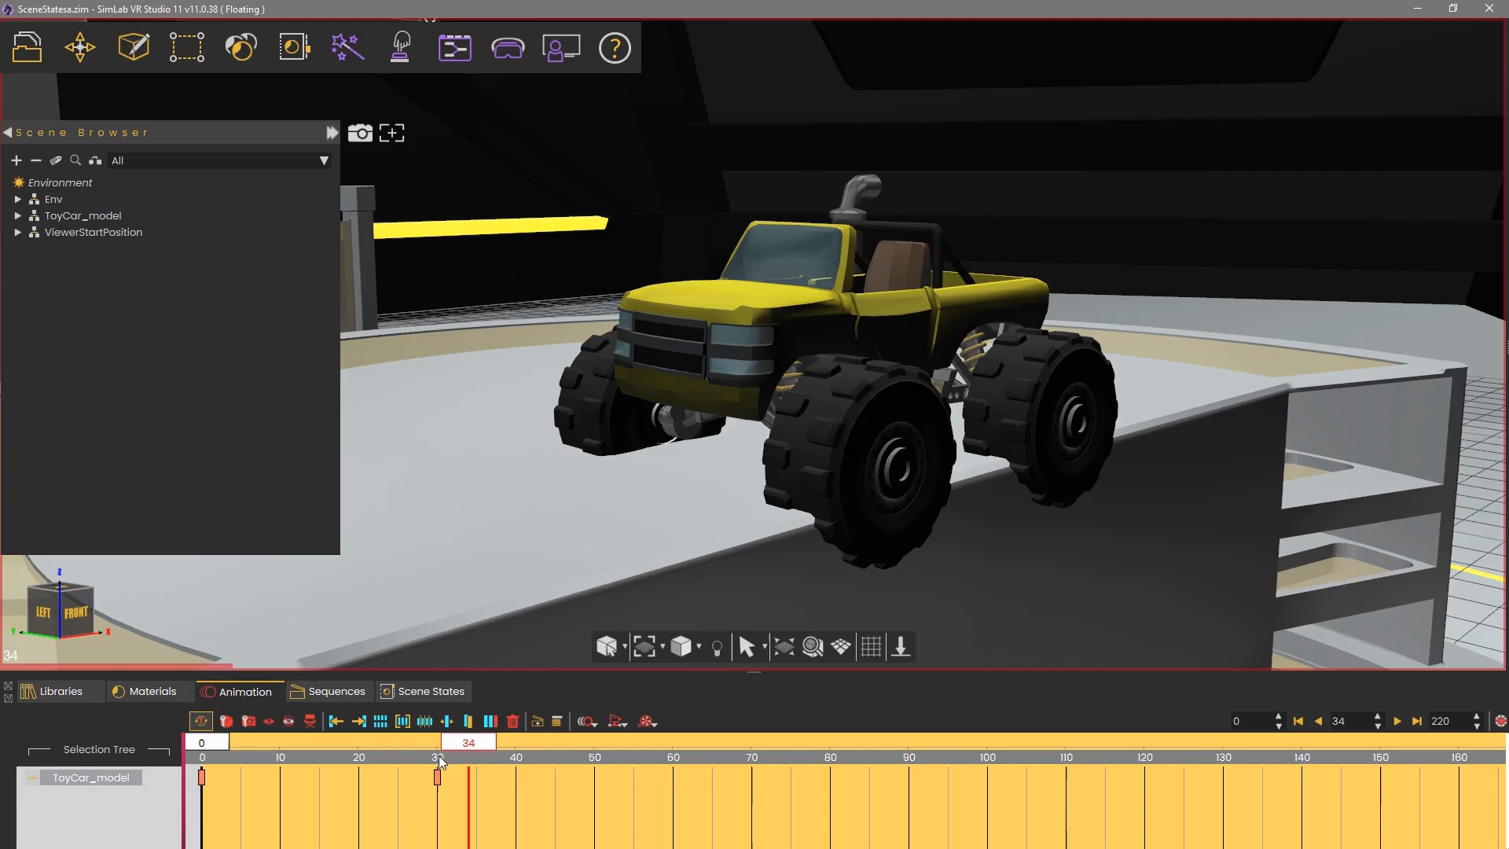
Return to frame 0 and delete the toy car's scaling keyframes.
drag(471, 743, 199, 758)
drag(482, 806, 397, 748)
key(Delete)
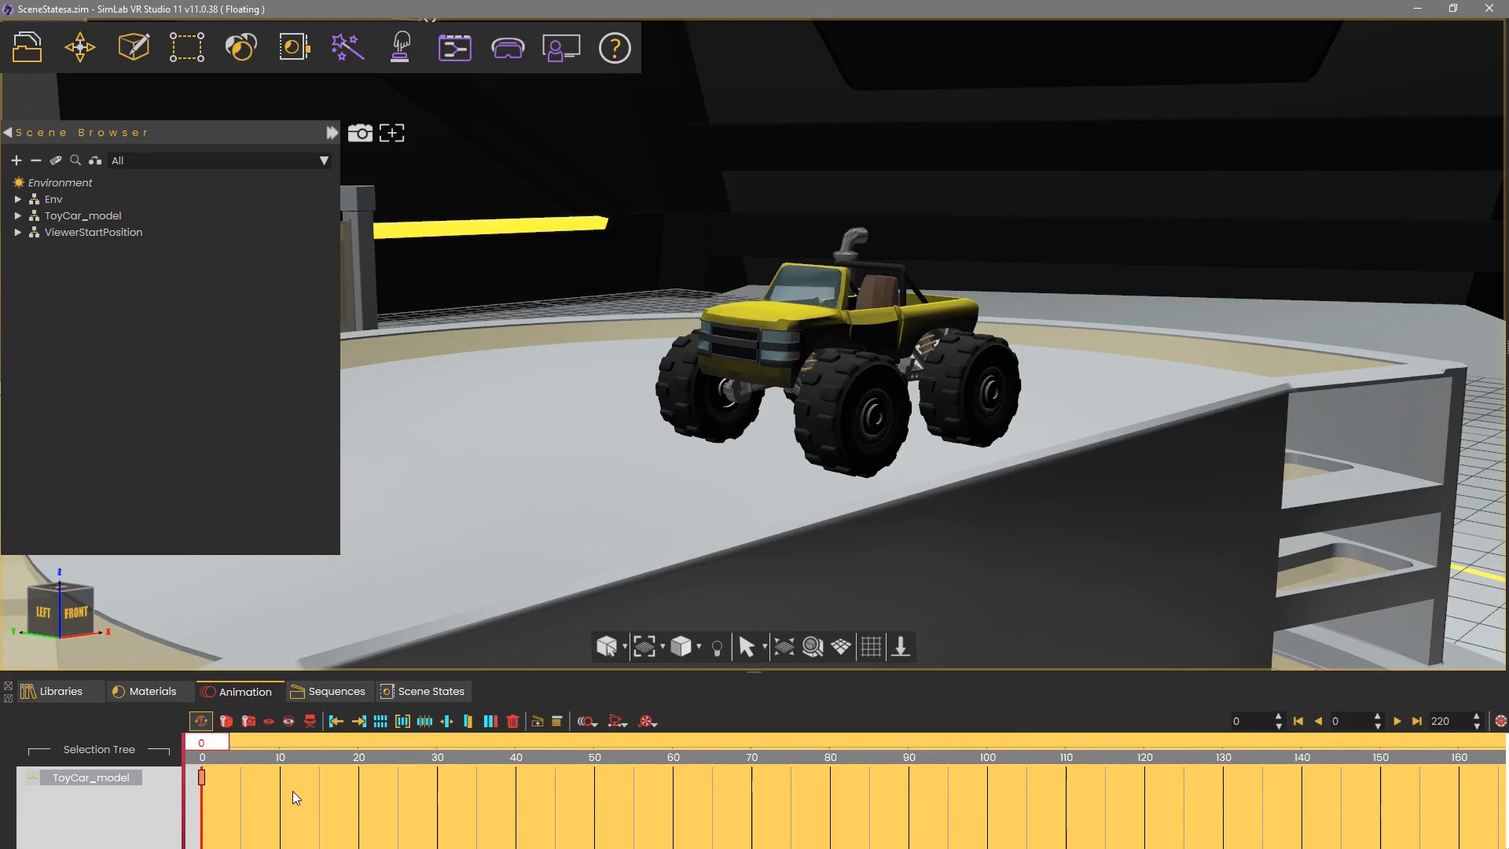
Try scaling ToyCar_model up to about 2.162 around its current pivot at frame 0, and undo it.
click(95, 221)
drag(752, 261, 803, 332)
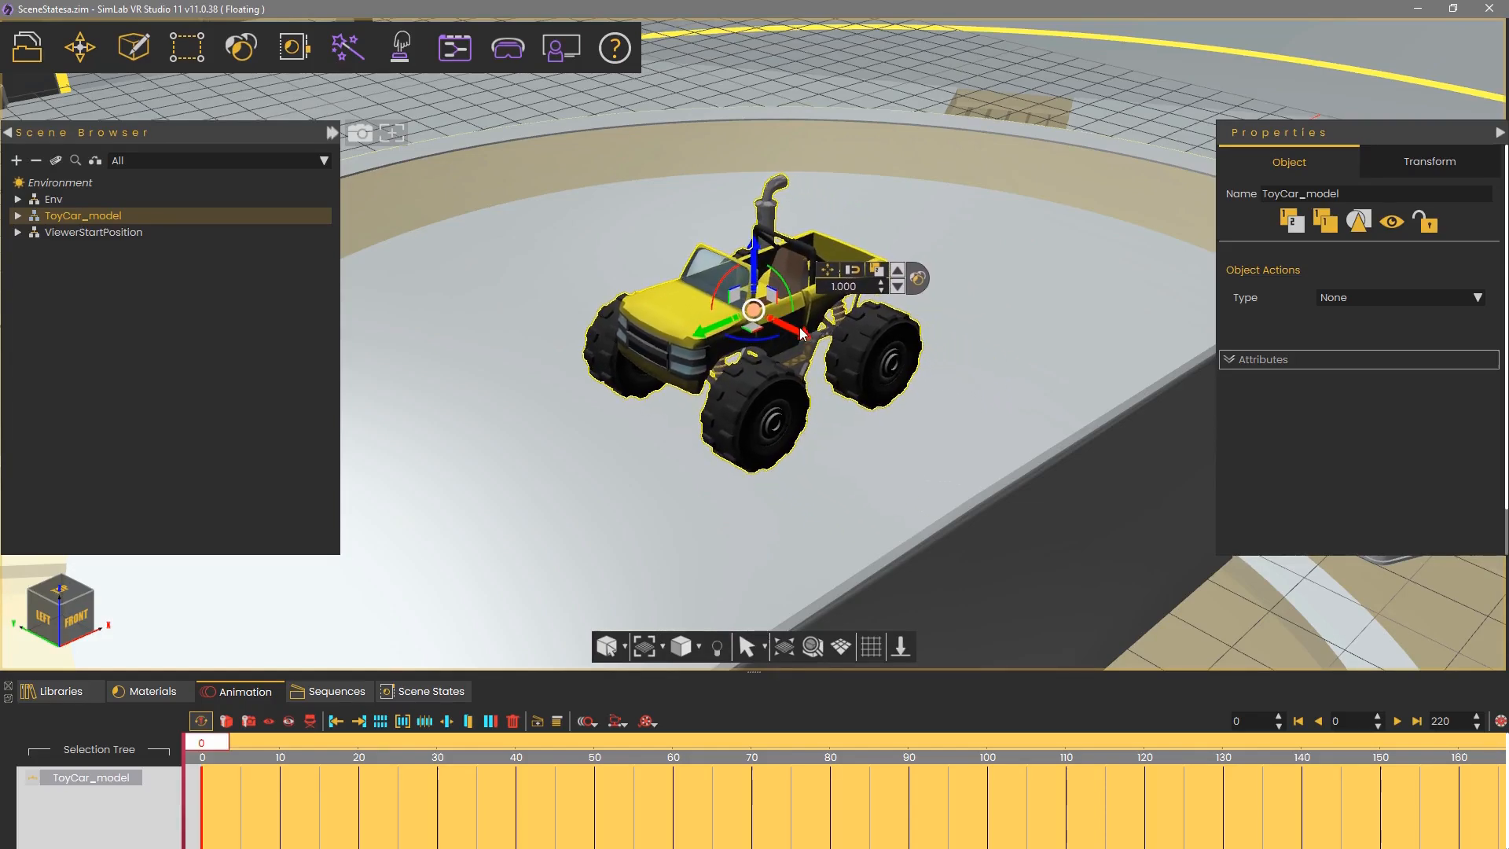
drag(753, 314, 772, 290)
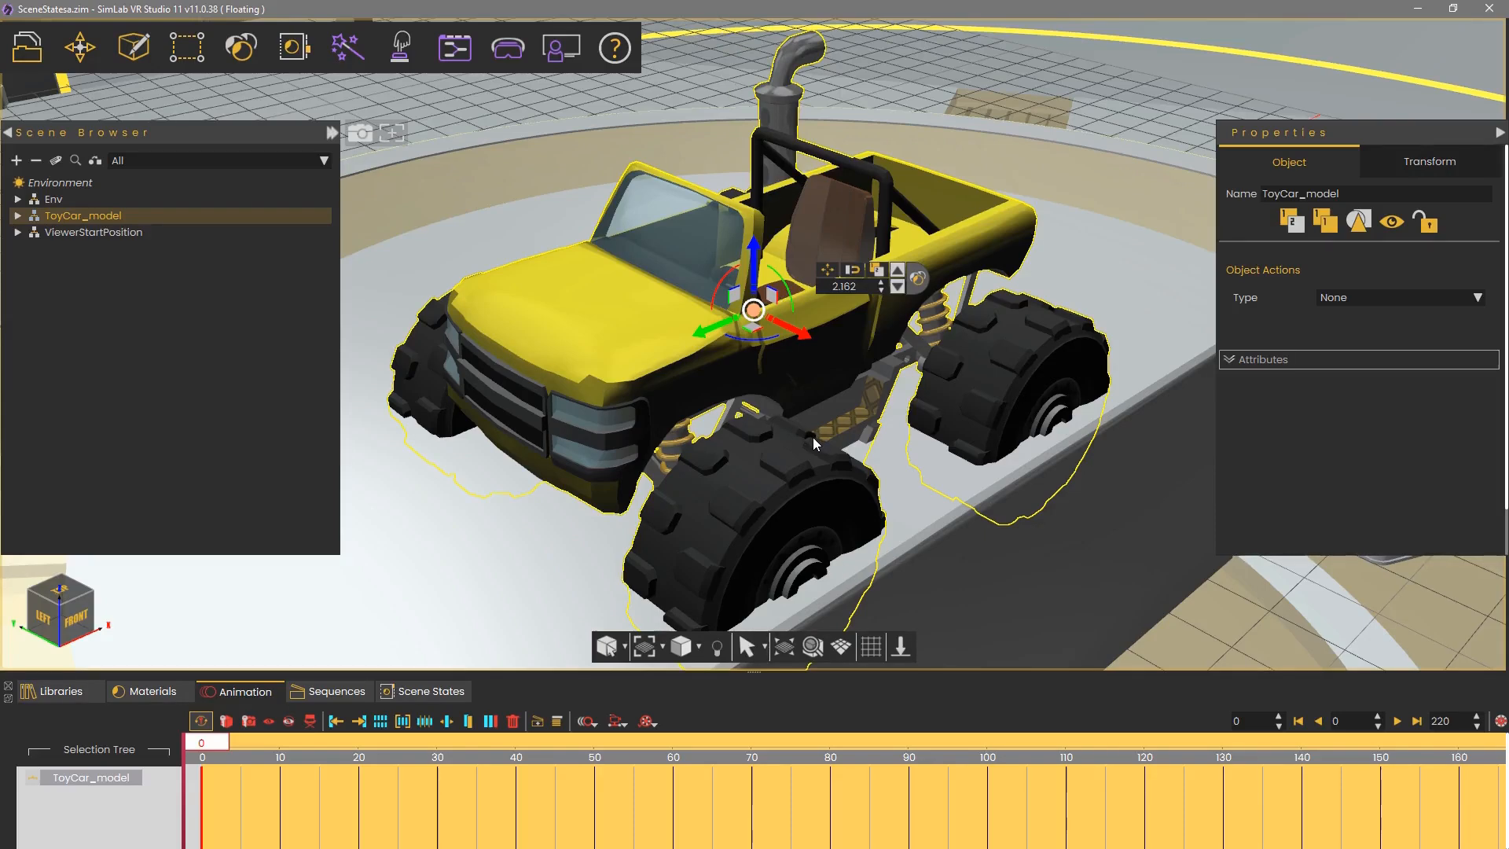
key(ctrl+z)
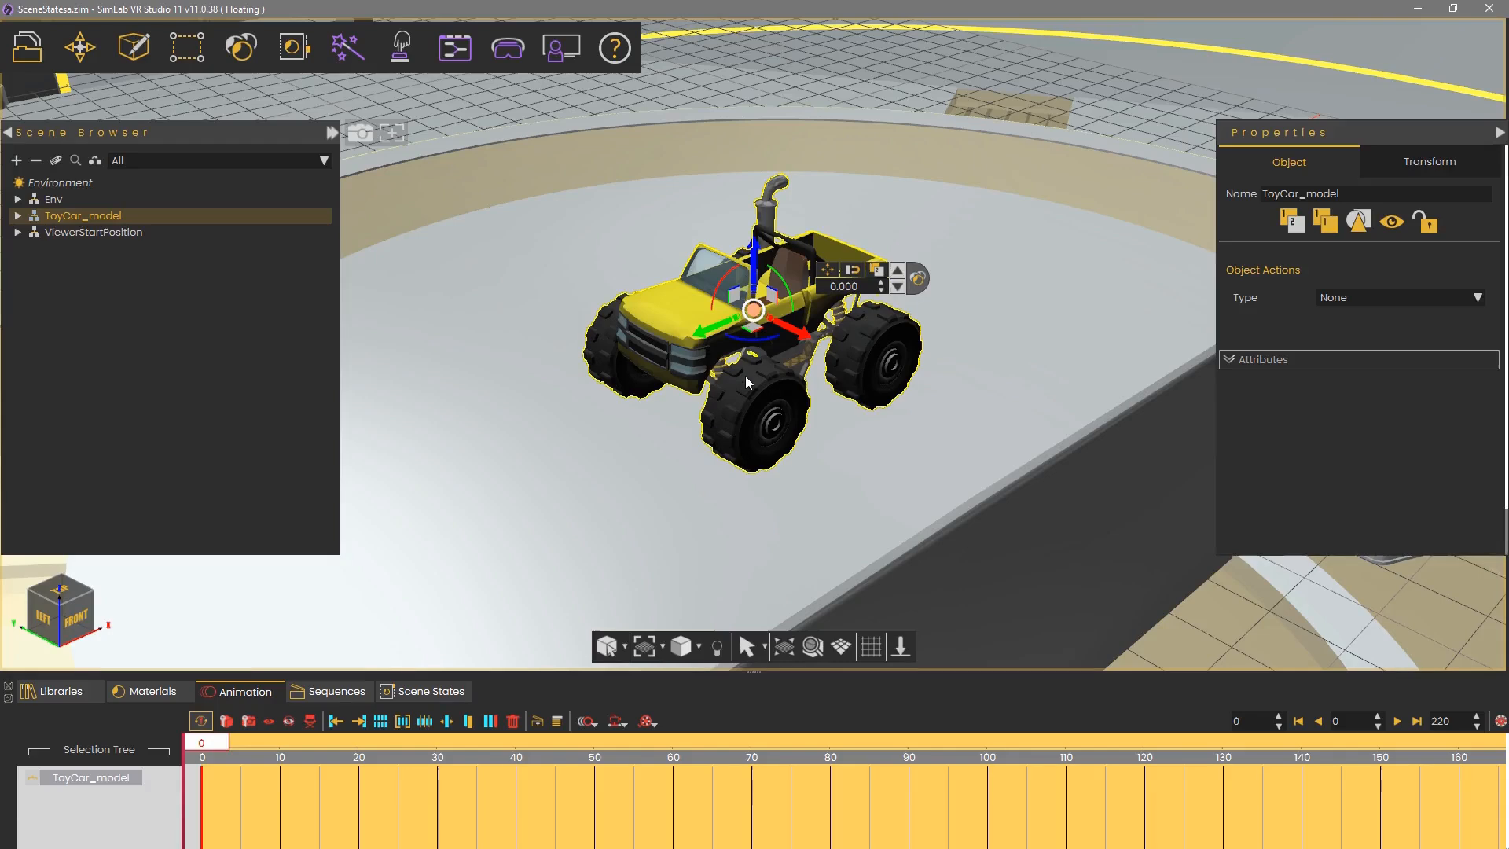
Switch ToyCar_model to pivot editing and lower its pivot beneath the car body.
key(ctrl)
drag(756, 267, 748, 299)
drag(625, 409, 890, 316)
scroll(891, 317, up, 4)
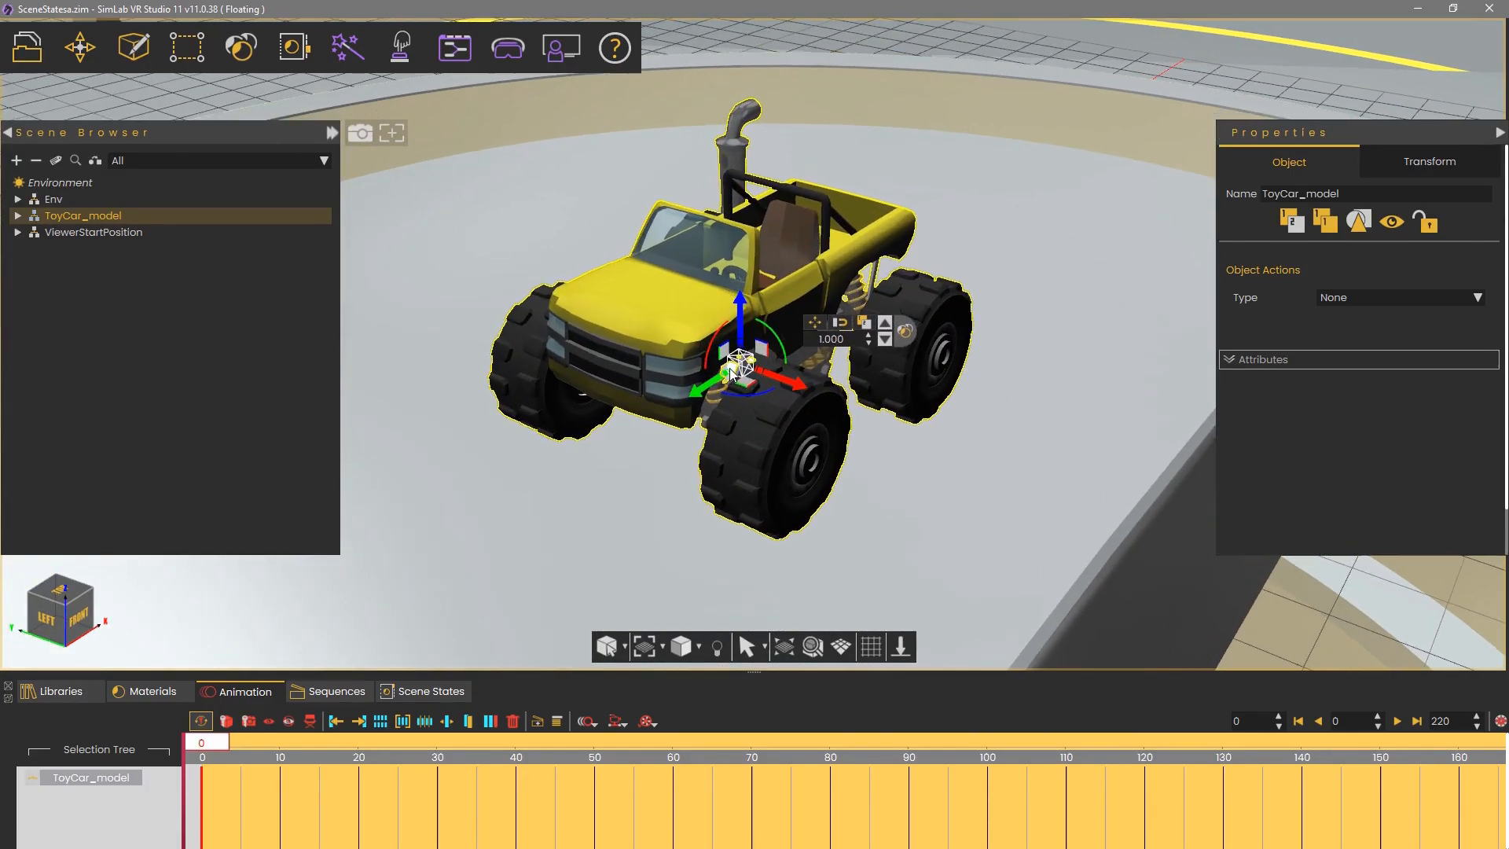
Using an orthographic left view, lower ToyCar_model's pivot to the bottom of the wheels, return to perspective, and leave pivot editing.
click(53, 623)
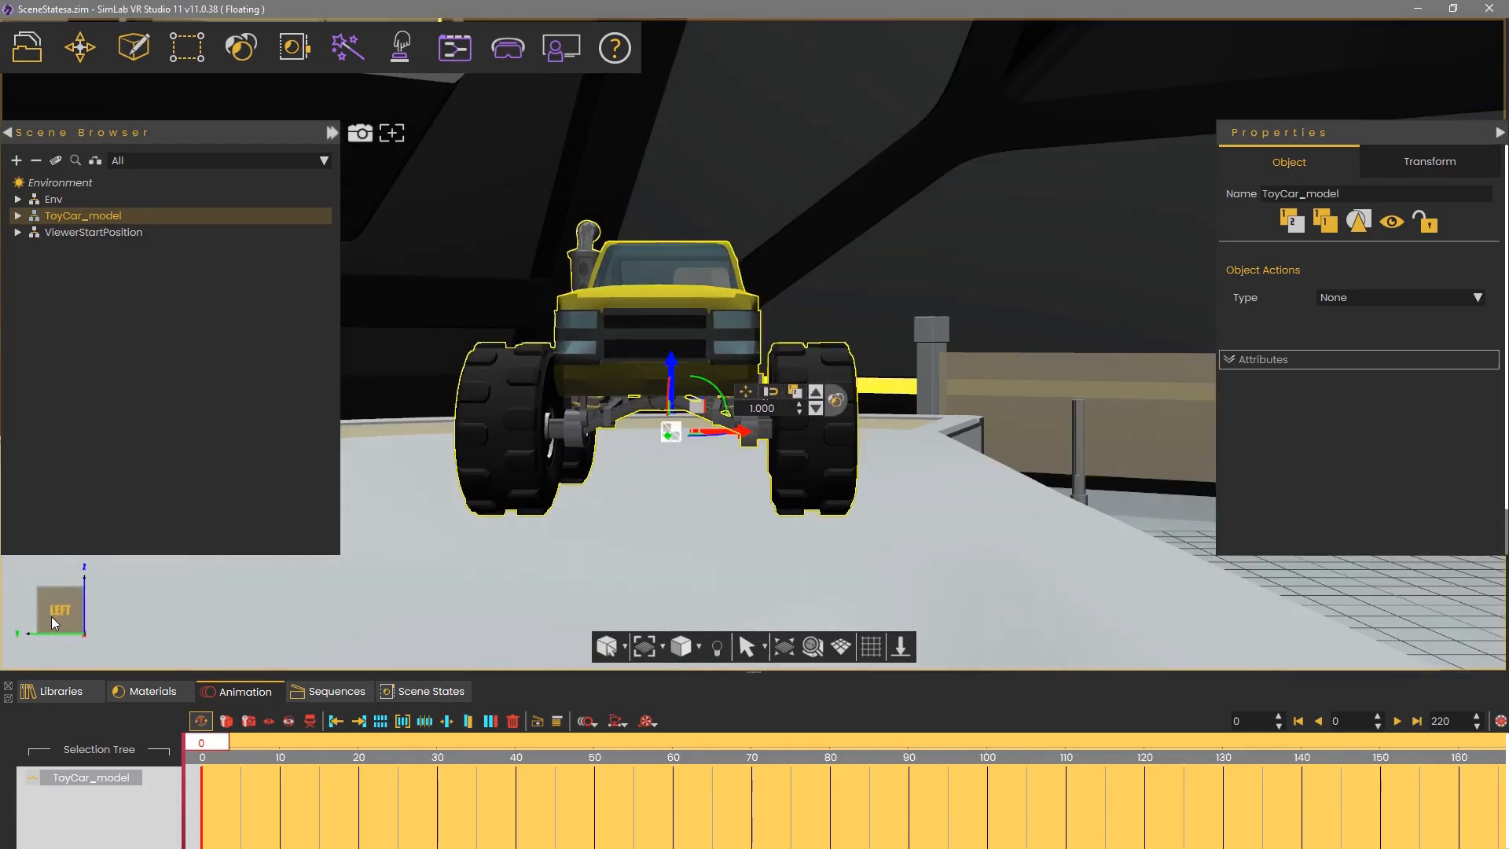
click(840, 647)
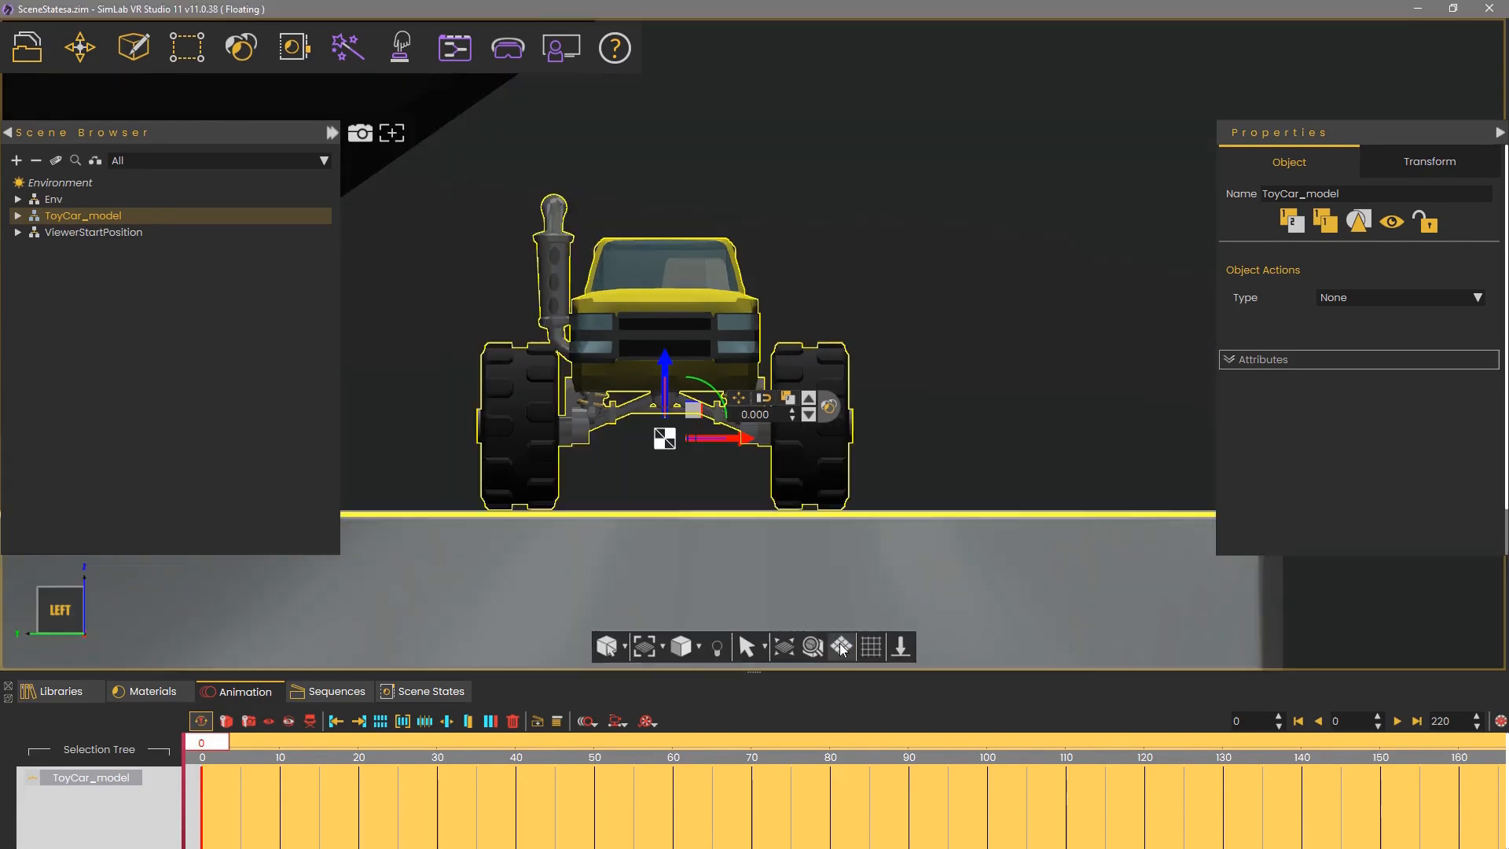
scroll(731, 577, up, 2)
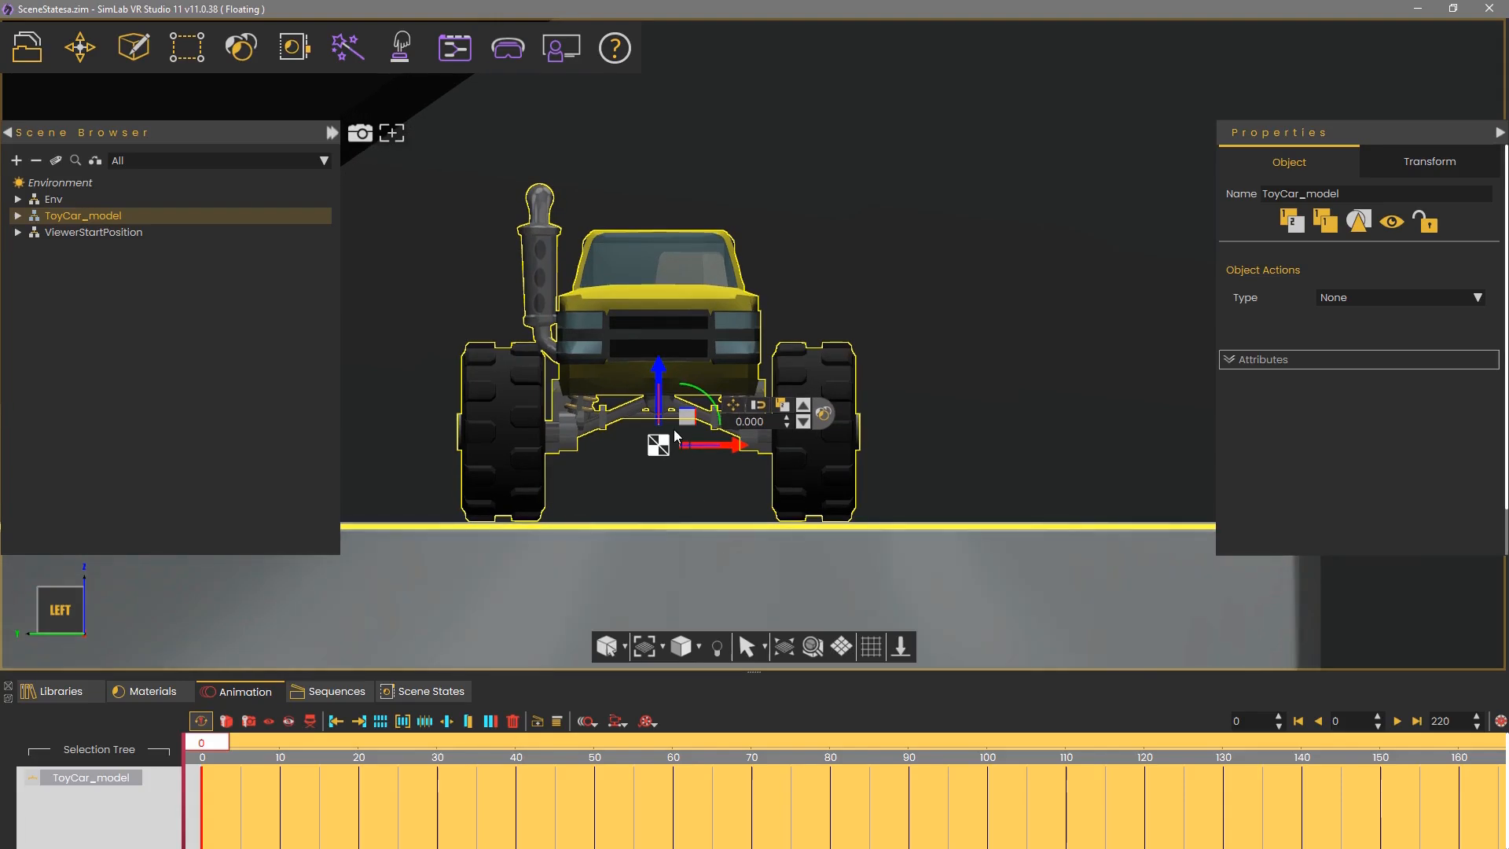
drag(658, 371, 657, 449)
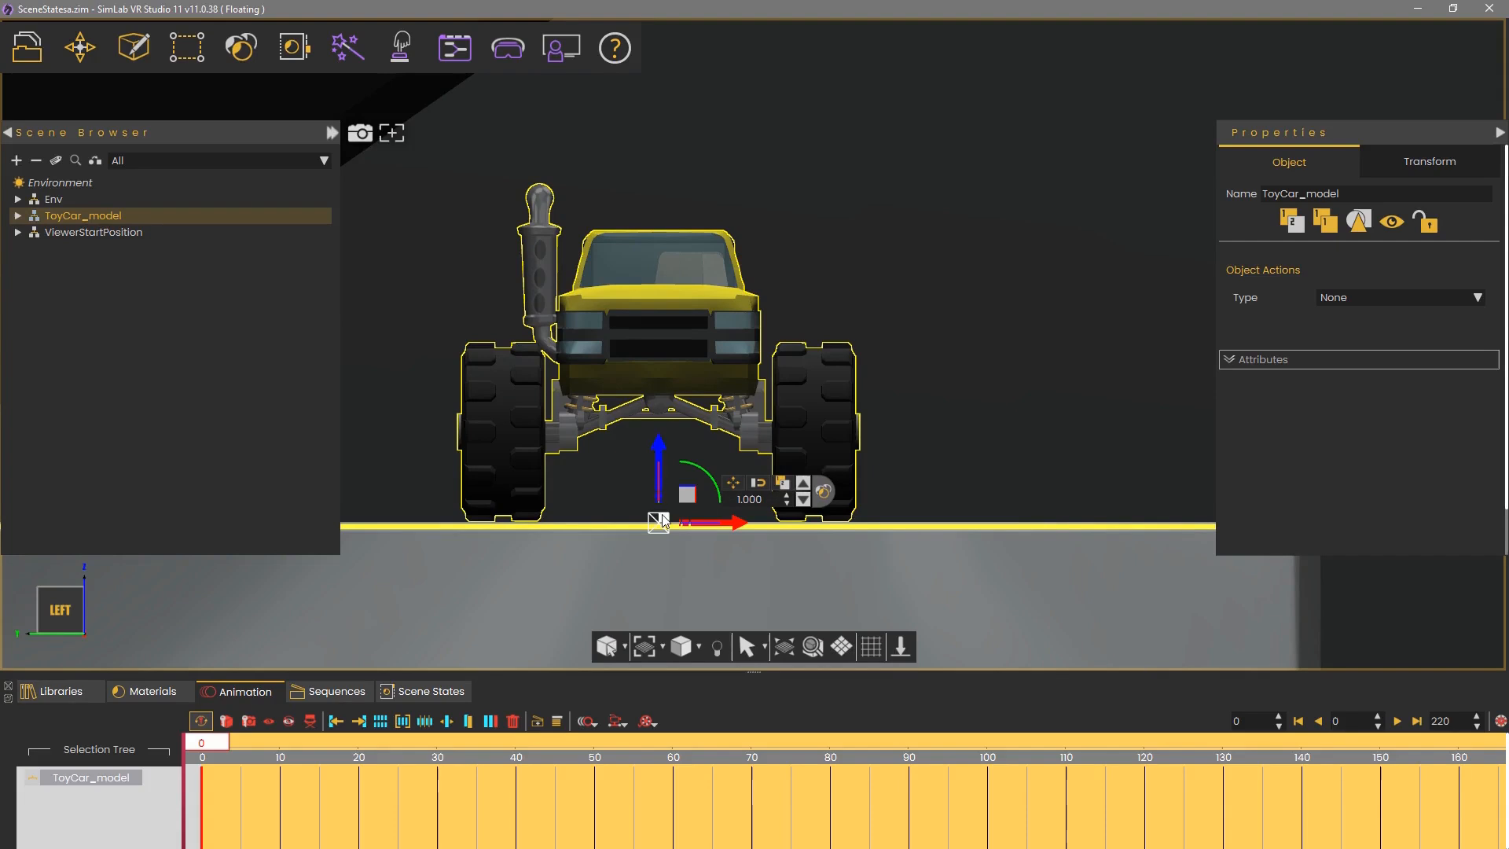
click(842, 646)
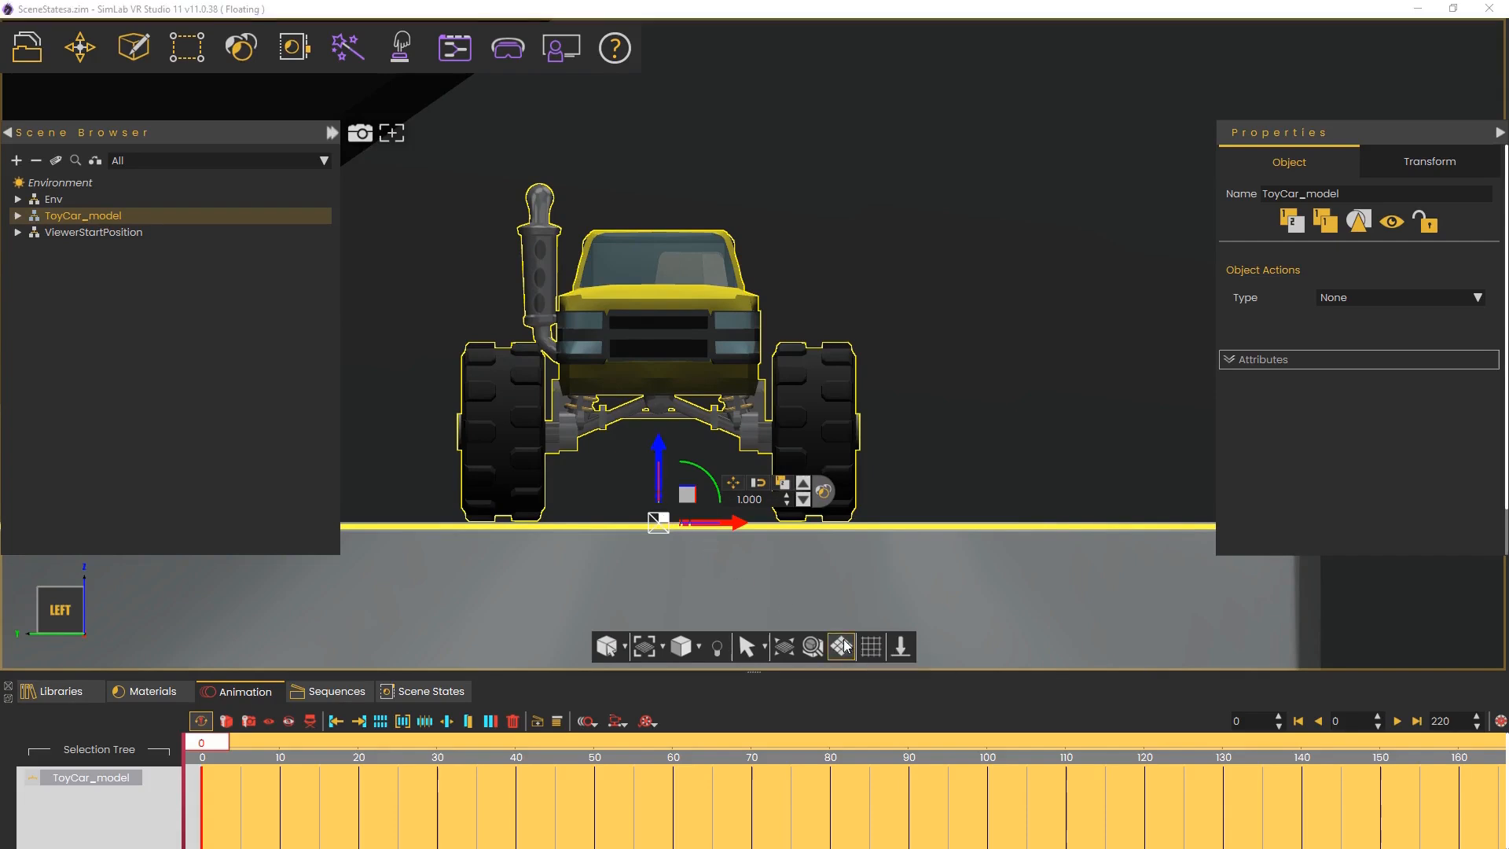
middle_drag(1081, 450, 469, 564)
scroll(682, 487, down, 1)
scroll(683, 479, down, 1)
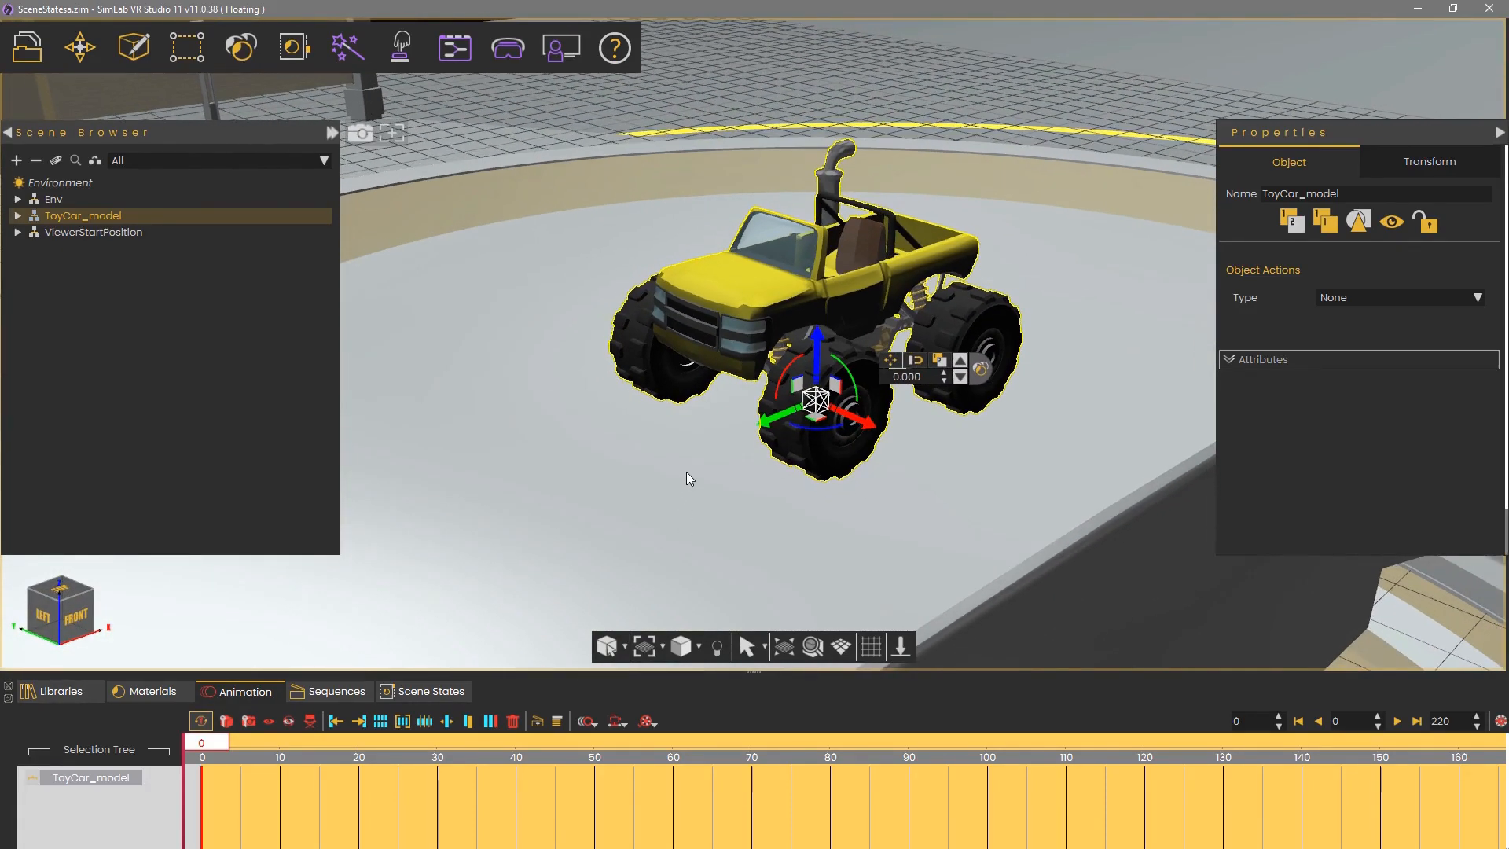
key(space)
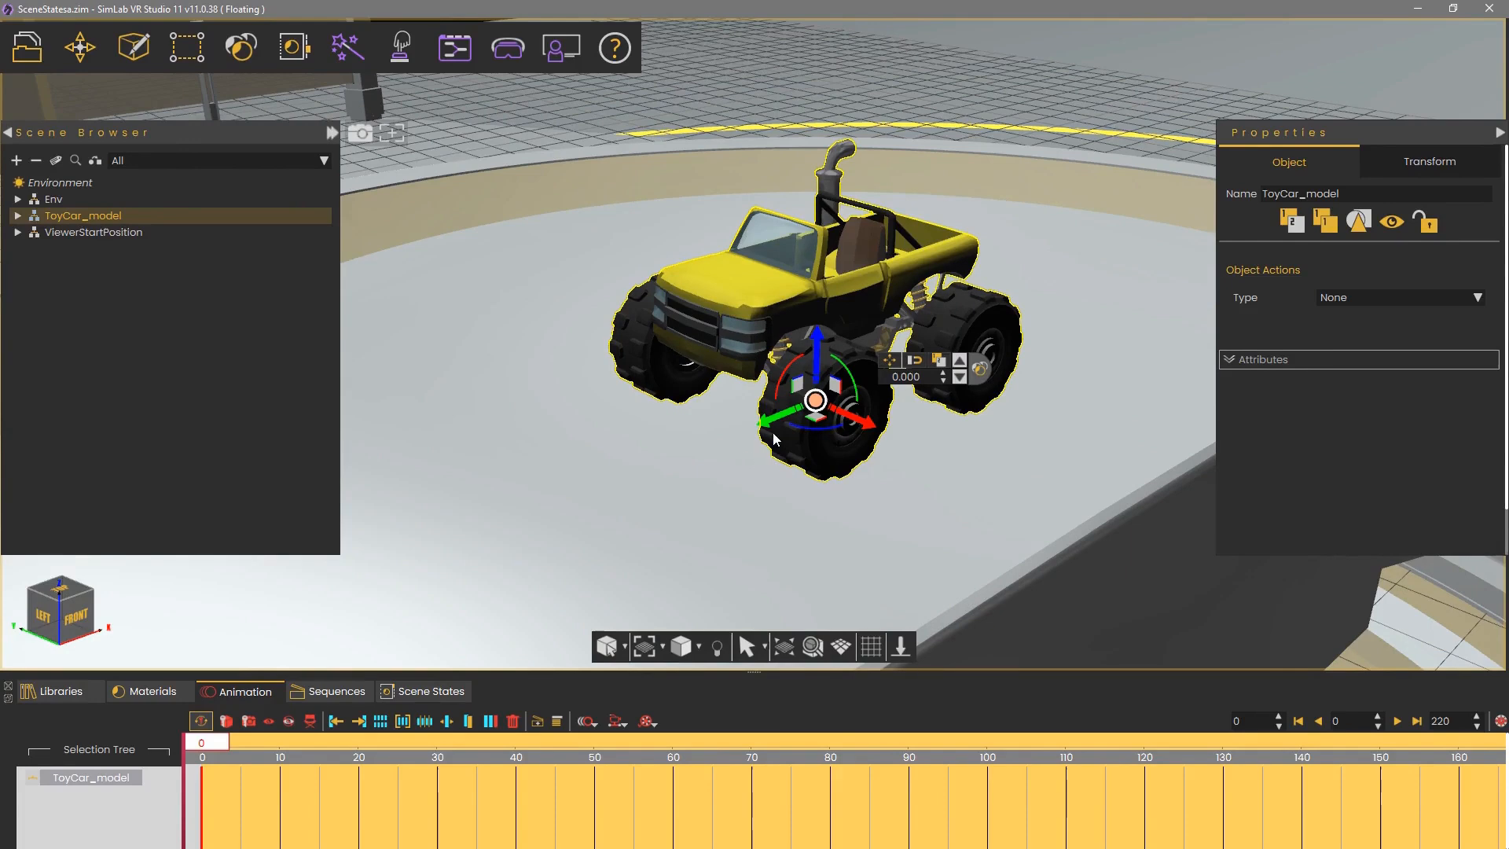
Keyframe ToyCar_model scaled up uniformly to 2 at frame 30, and scrub the timeline to preview the scaling.
mouse_move(814, 402)
mouse_down()
mouse_move(849, 430)
mouse_move(838, 371)
mouse_move(789, 433)
mouse_move(836, 361)
mouse_move(803, 406)
mouse_up()
double_click(219, 740)
text(30)
key(Return)
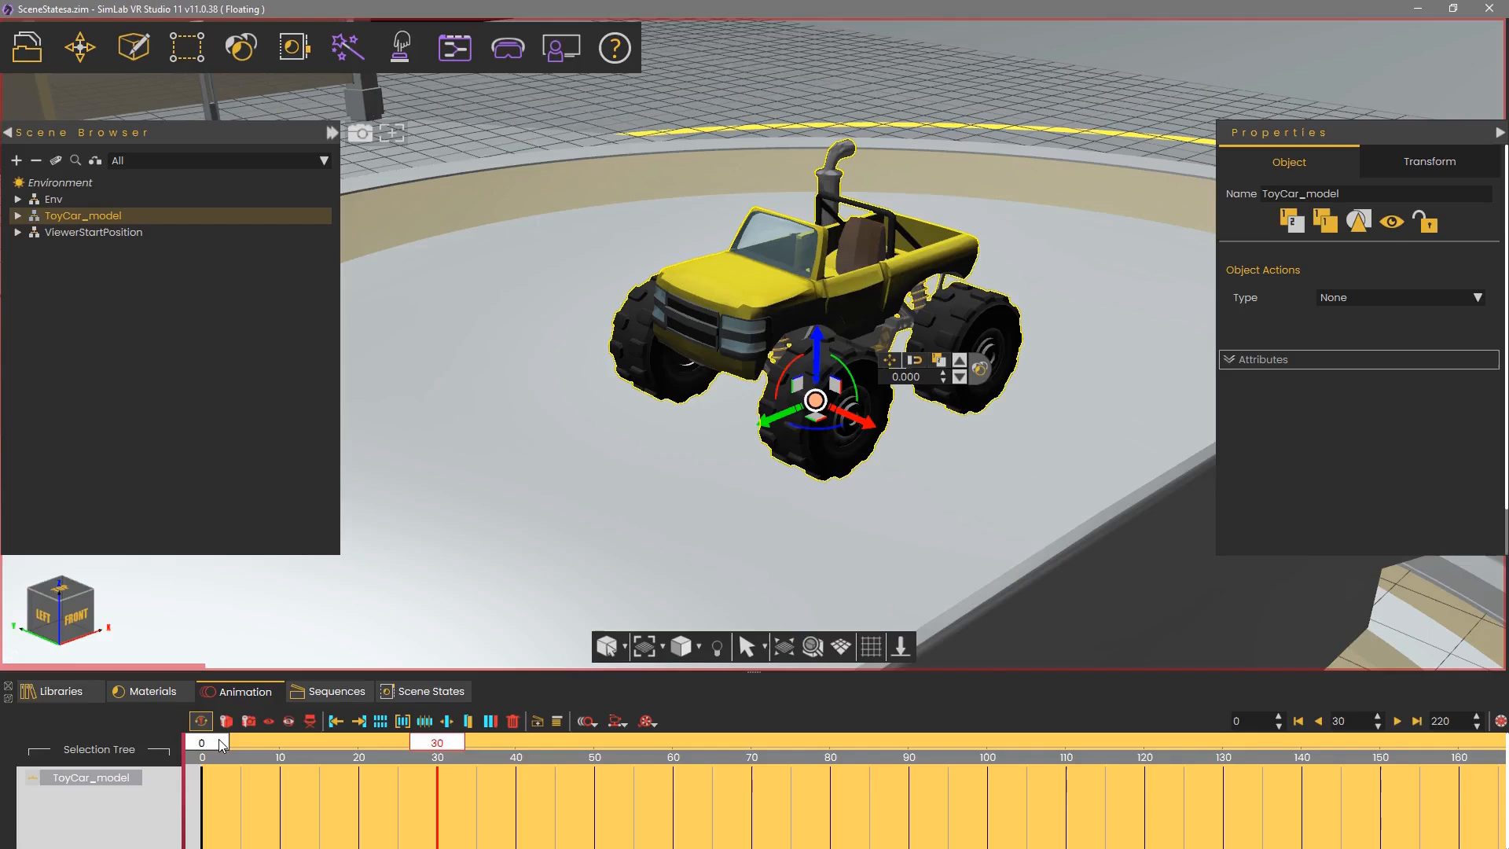
drag(815, 396, 821, 389)
text(2)
key(Return)
middle_drag(610, 448, 1089, 428)
scroll(1089, 426, down, 3)
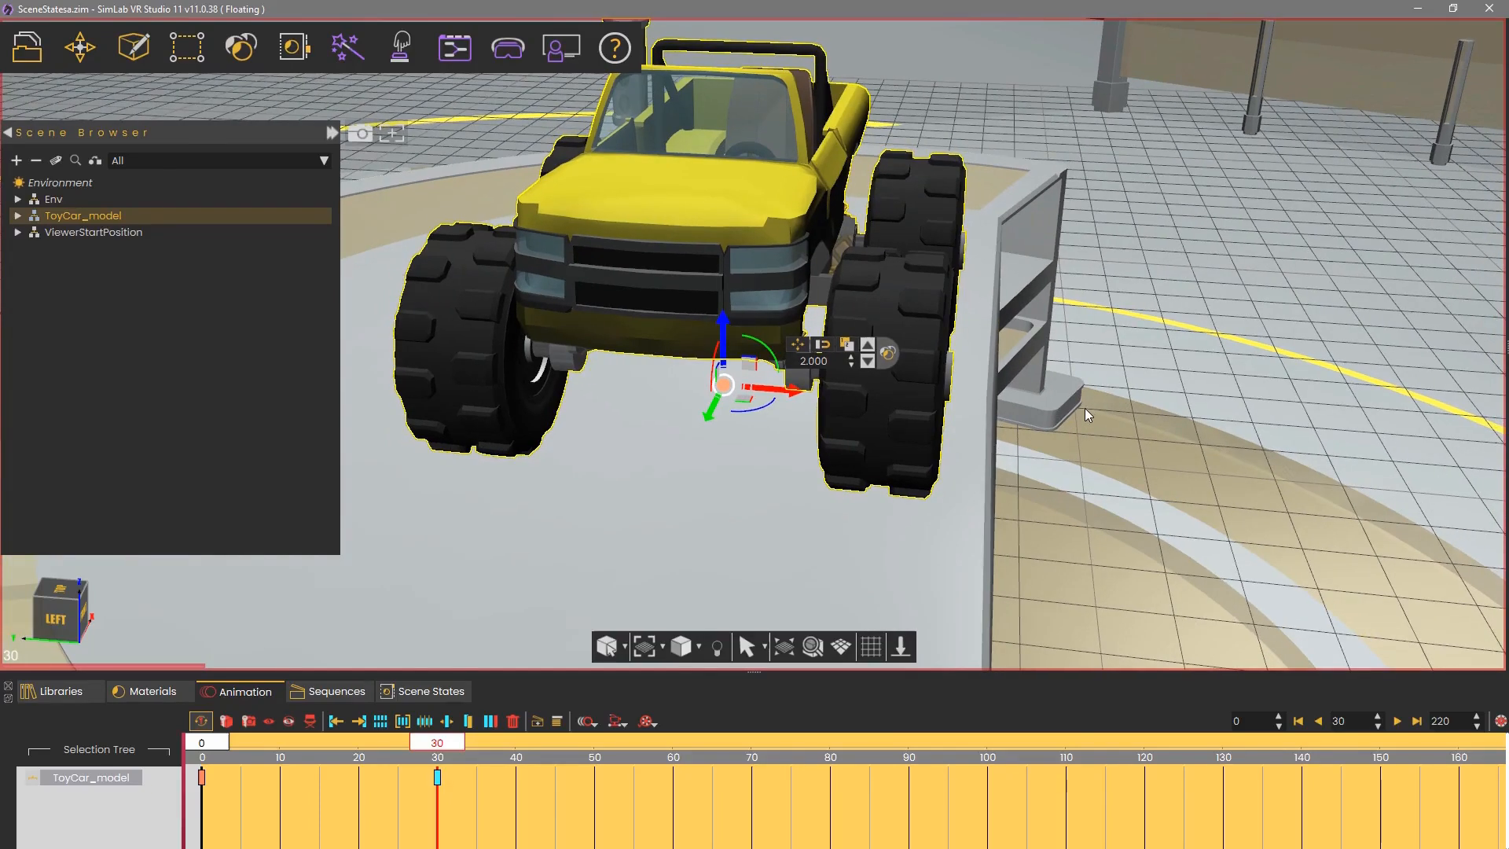
mouse_move(437, 742)
mouse_down()
mouse_move(249, 743)
mouse_move(436, 753)
mouse_up()
Select the whole Stick group of the Adjust Scale slider on the panel.
drag(1139, 469, 709, 462)
middle_drag(710, 462, 314, 283)
scroll(895, 382, down, 2)
mouse_move(894, 382)
middle_down()
mouse_move(529, 347)
mouse_move(393, 314)
middle_up()
scroll(827, 406, up, 2)
scroll(829, 412, up, 3)
click(819, 341)
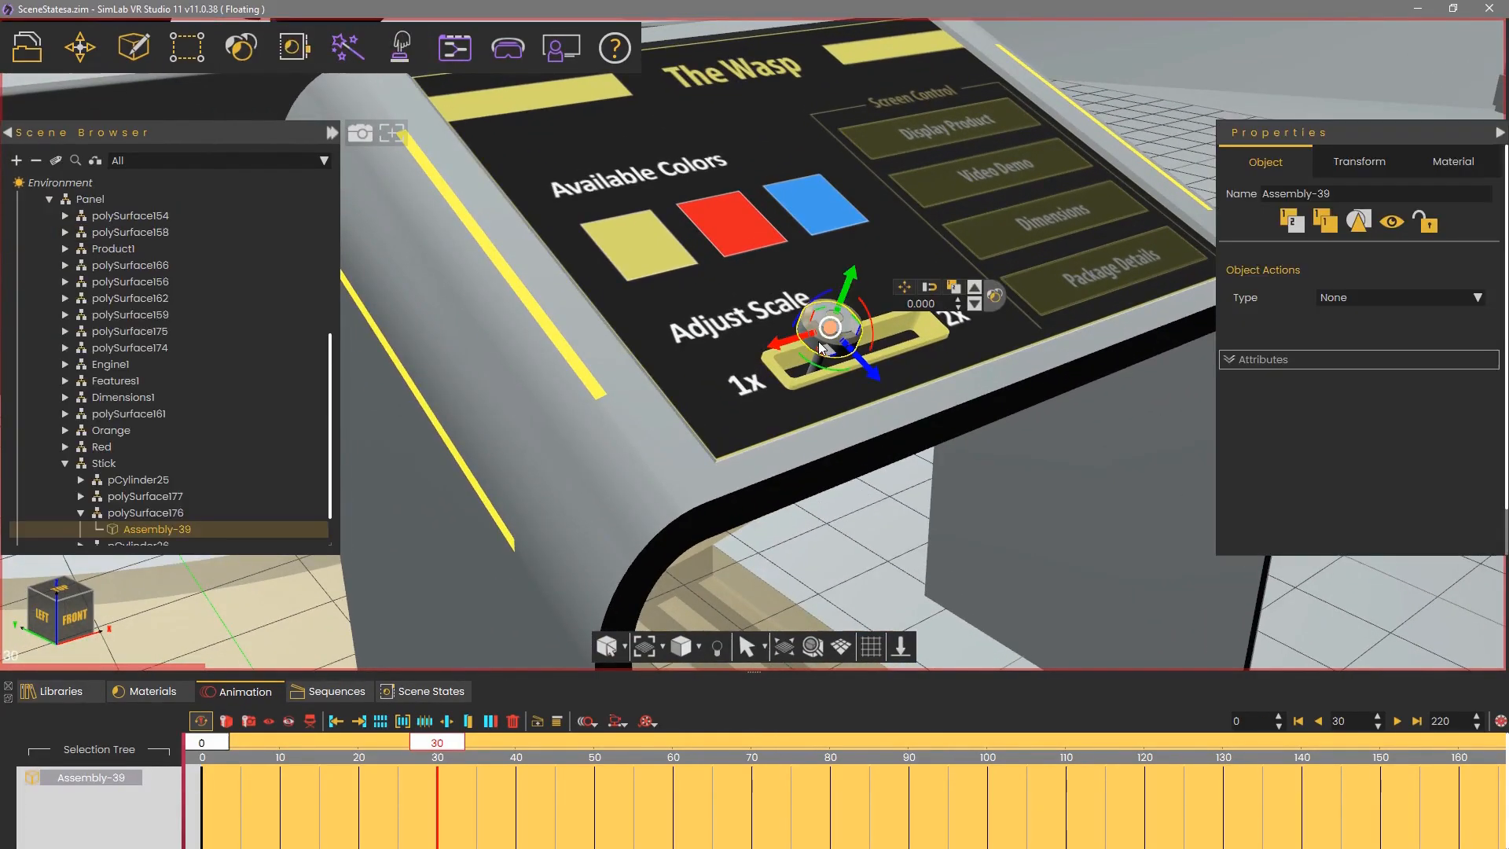
click(112, 460)
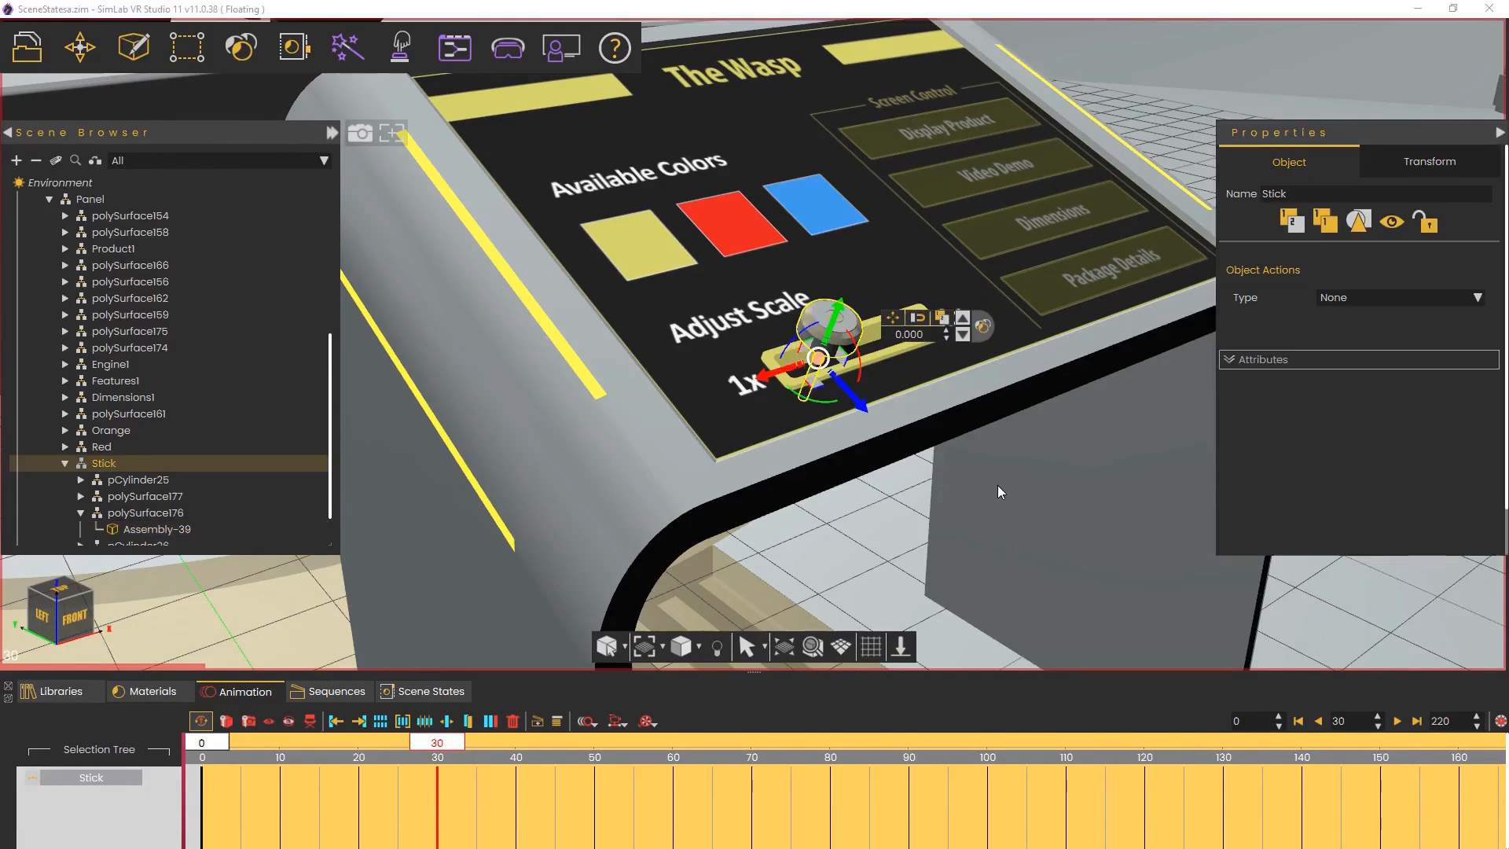
At frame 0, move Stick along the slider track to its 1x end.
drag(1006, 502, 491, 413)
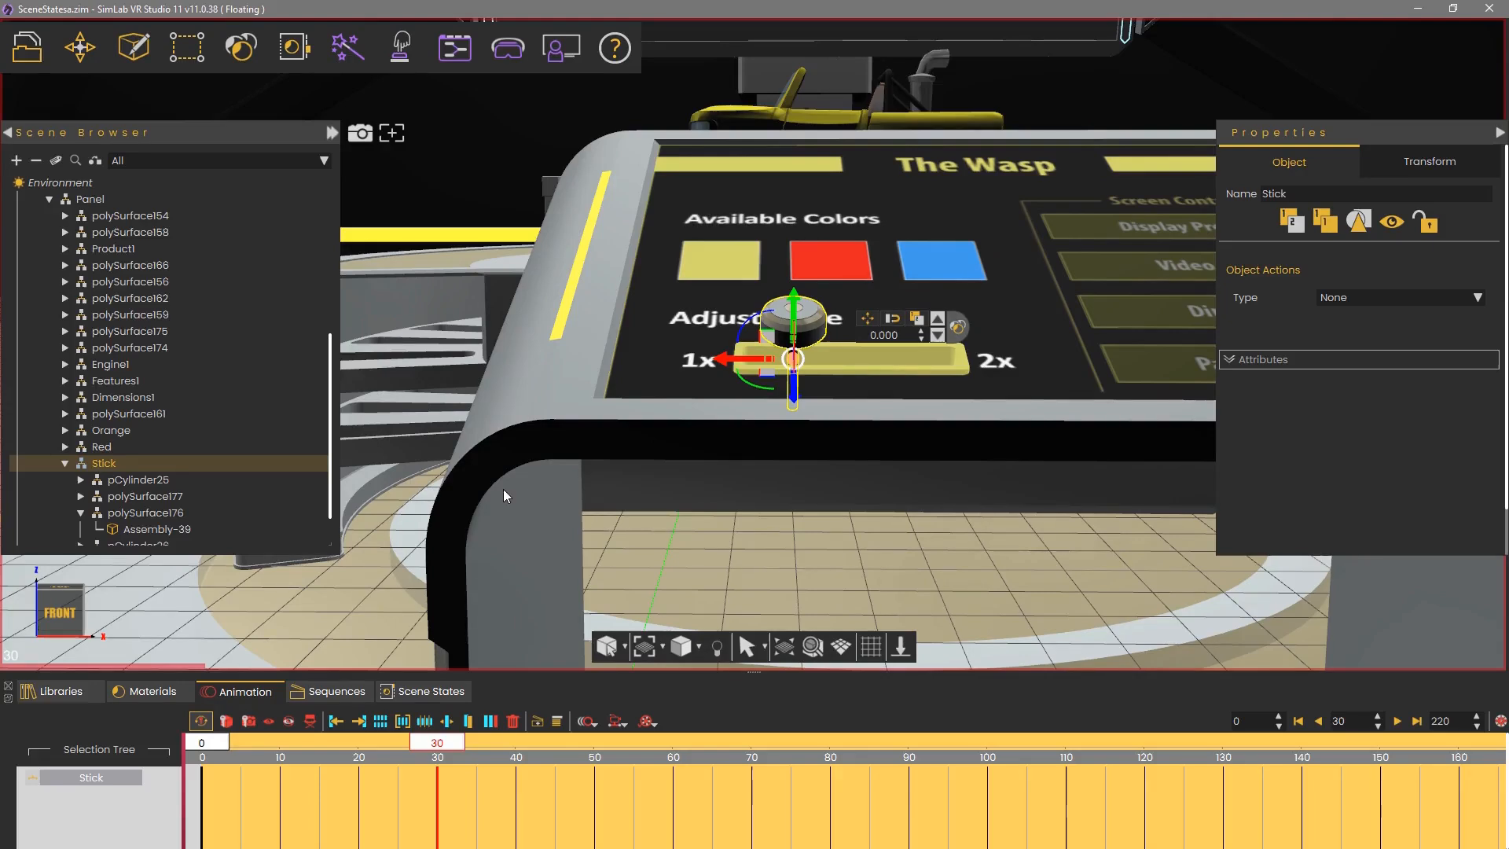
drag(437, 745, 192, 759)
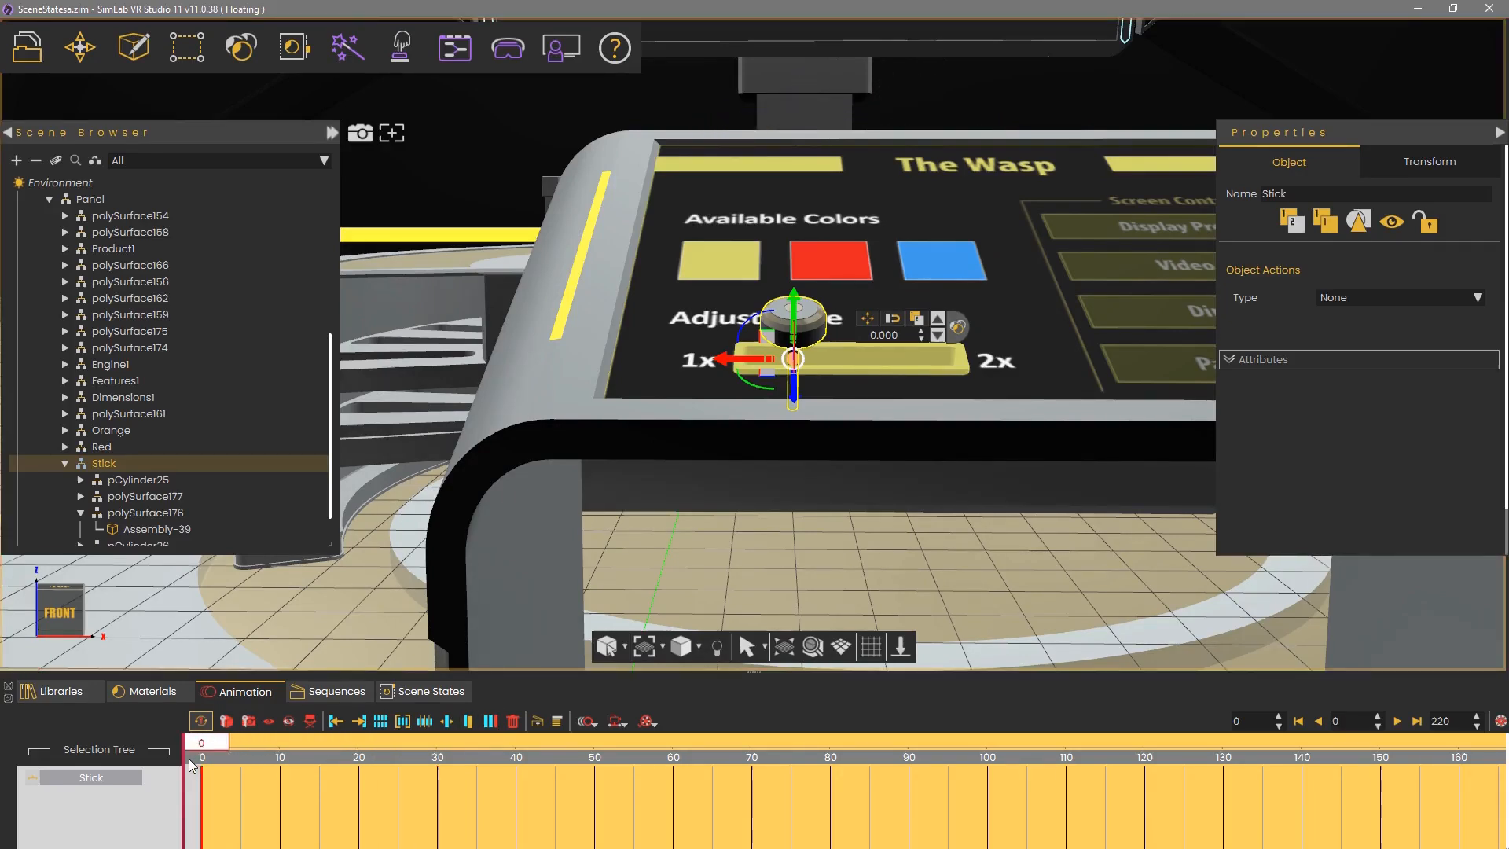
drag(707, 497, 705, 460)
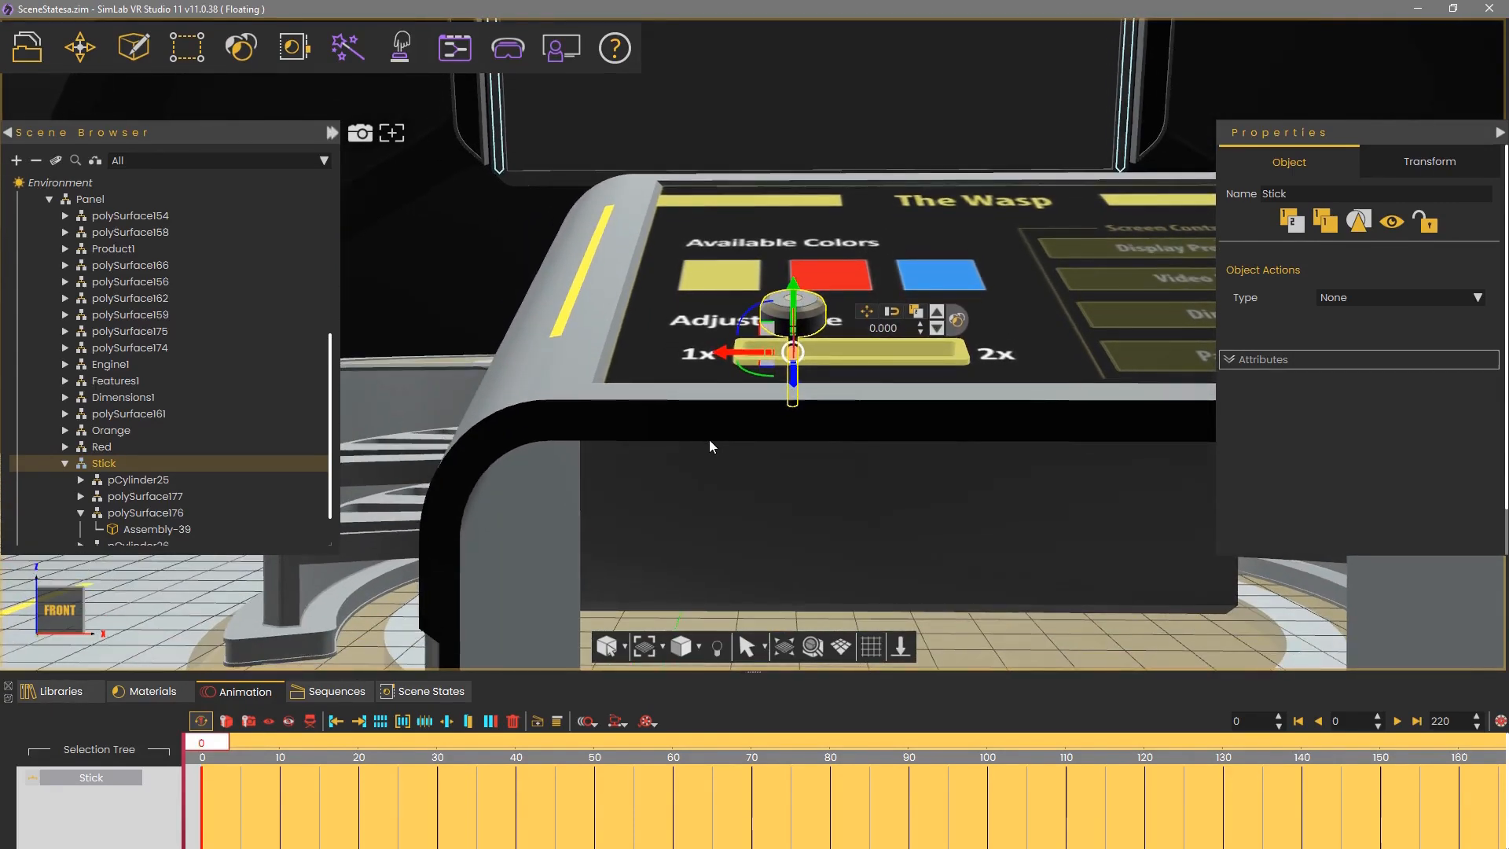
drag(717, 351, 684, 363)
drag(884, 434, 899, 491)
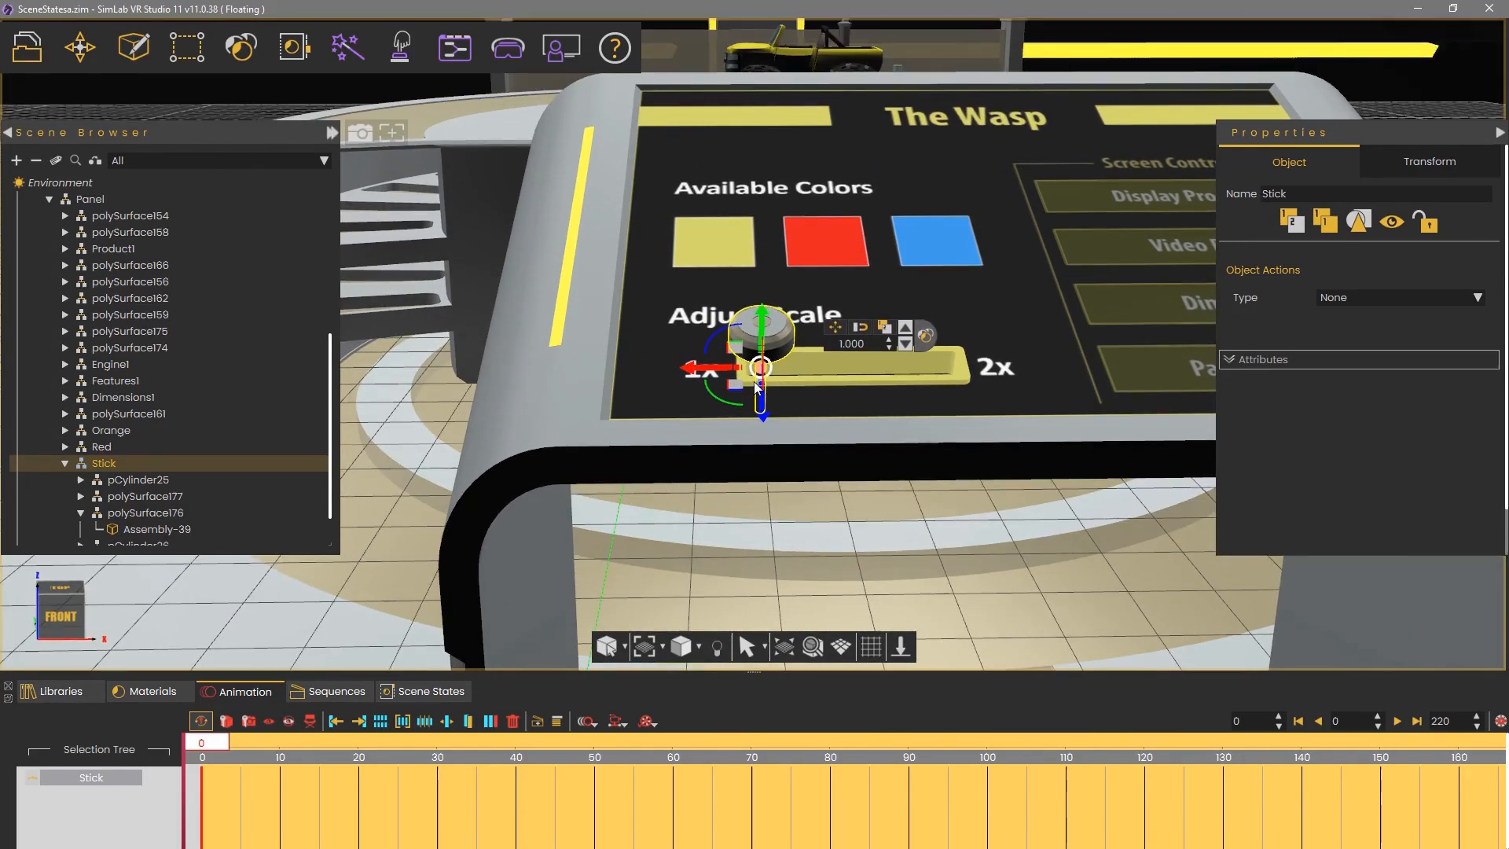
Keyframe Stick at frame 30, moved along the slider track to its 2x end.
double_click(220, 744)
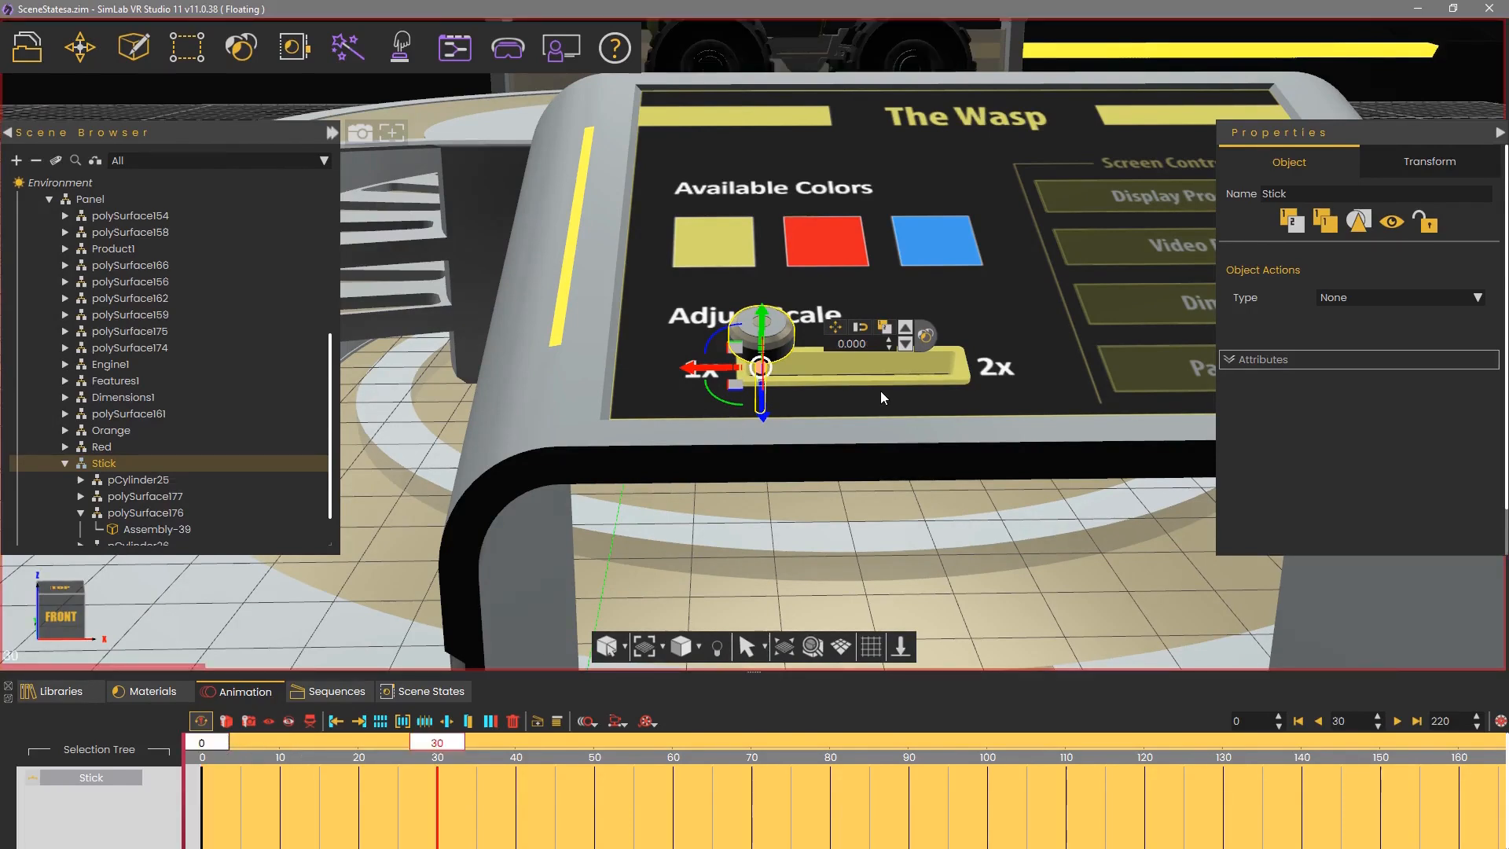
drag(698, 375, 875, 393)
middle_drag(1144, 503, 908, 544)
scroll(910, 544, up, 6)
middle_drag(999, 555, 919, 375)
scroll(855, 359, down, 5)
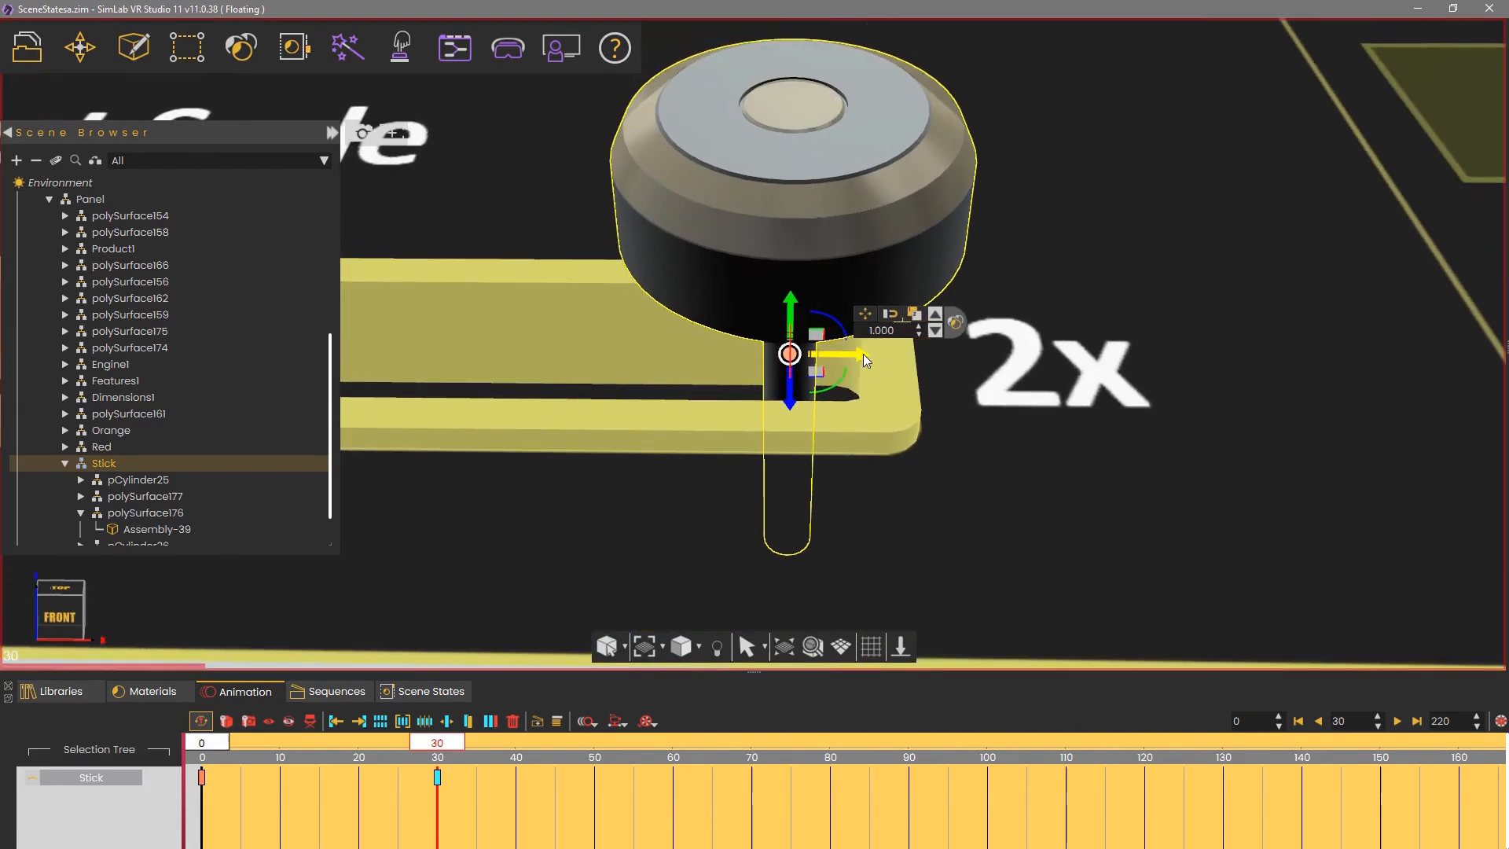
middle_drag(732, 413, 690, 306)
scroll(696, 298, down, 1)
middle_drag(797, 274, 1013, 438)
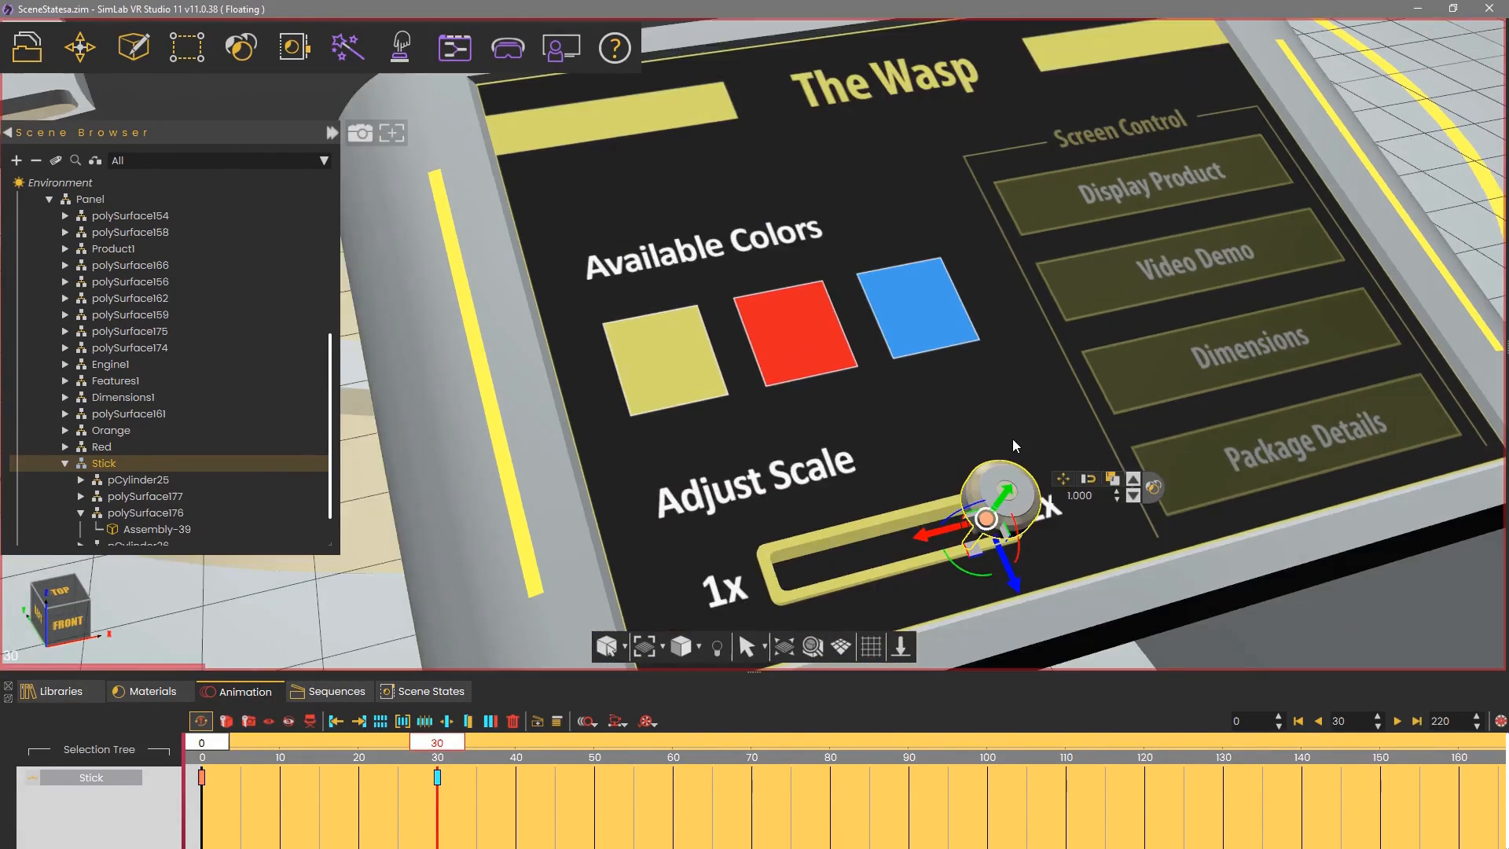
Scrub the timeline to preview the slider movement and the car scaling together.
scroll(796, 311, down, 4)
mouse_move(454, 747)
mouse_down()
mouse_move(258, 739)
mouse_move(433, 746)
mouse_up()
scroll(568, 319, down, 2)
right_drag(568, 319, 613, 278)
middle_drag(613, 278, 611, 396)
drag(456, 737, 442, 778)
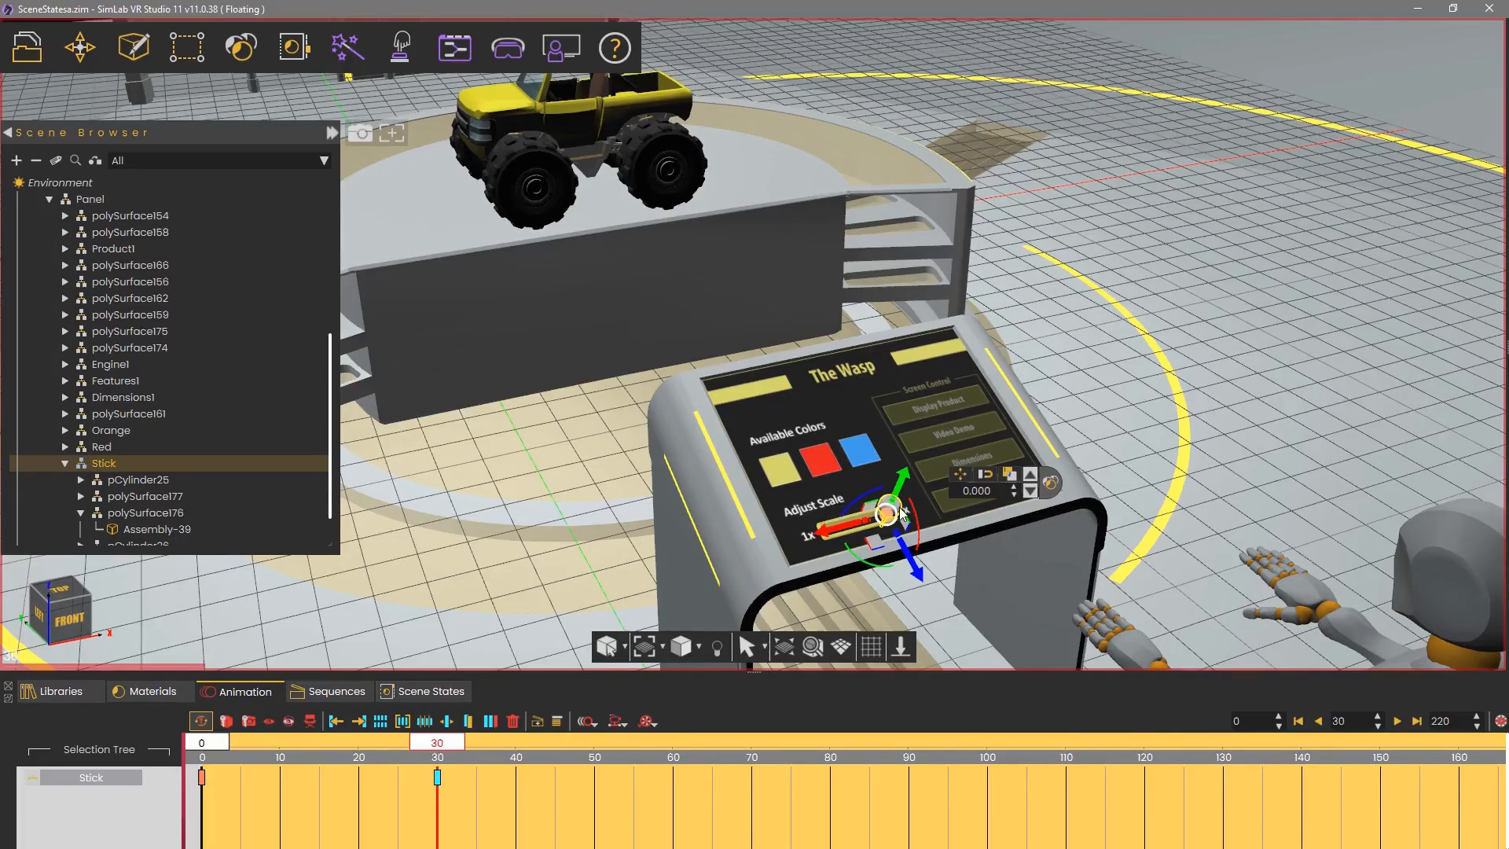
Show the car's keyframes alongside Stick's, and select the keyframes of both objects at frames 0 and 30.
click(509, 109)
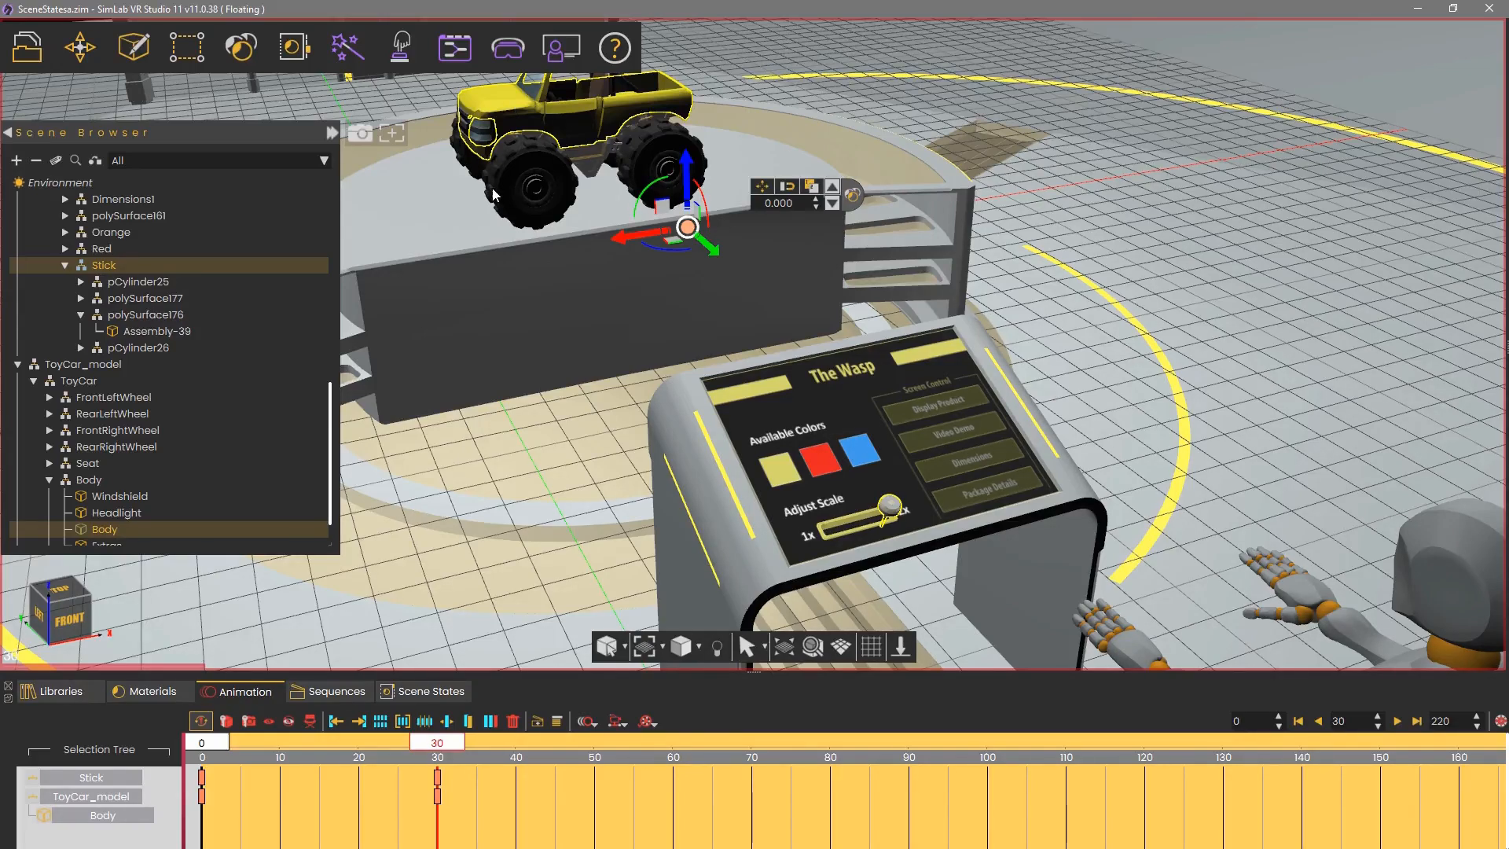
click(116, 770)
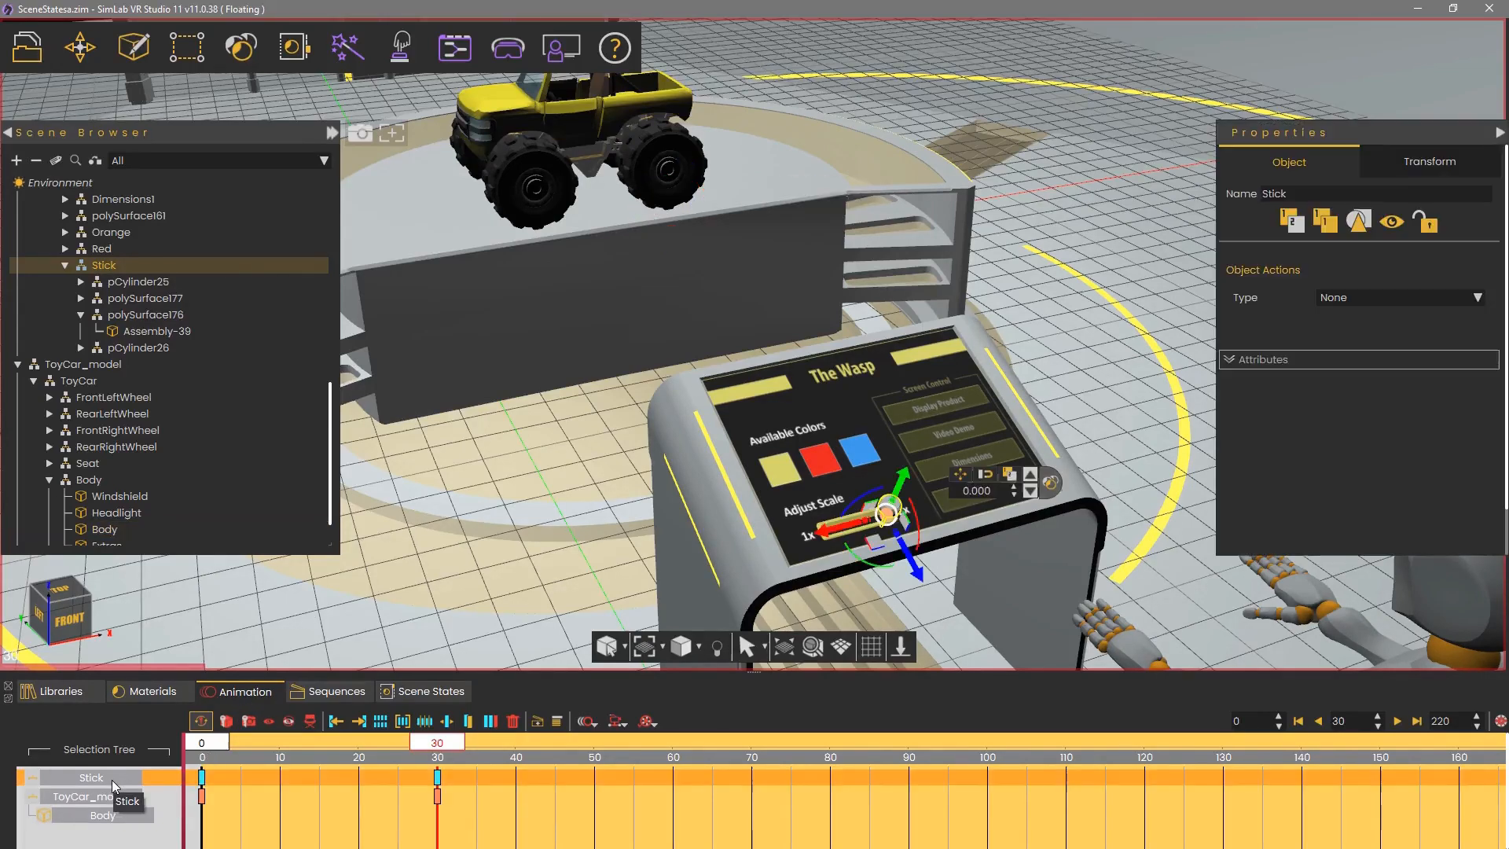
click(101, 795)
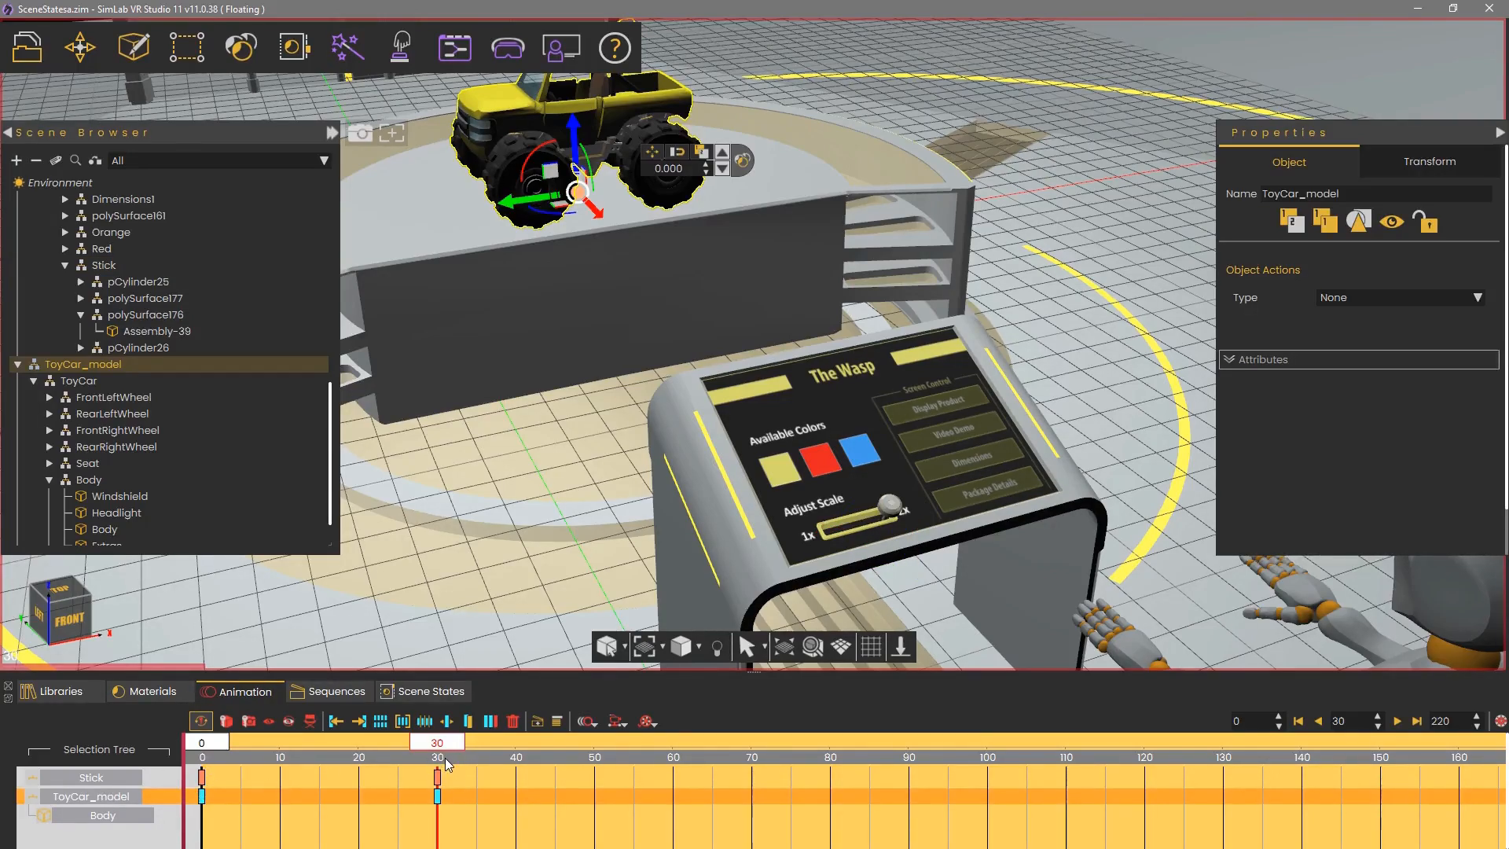
drag(470, 813, 139, 747)
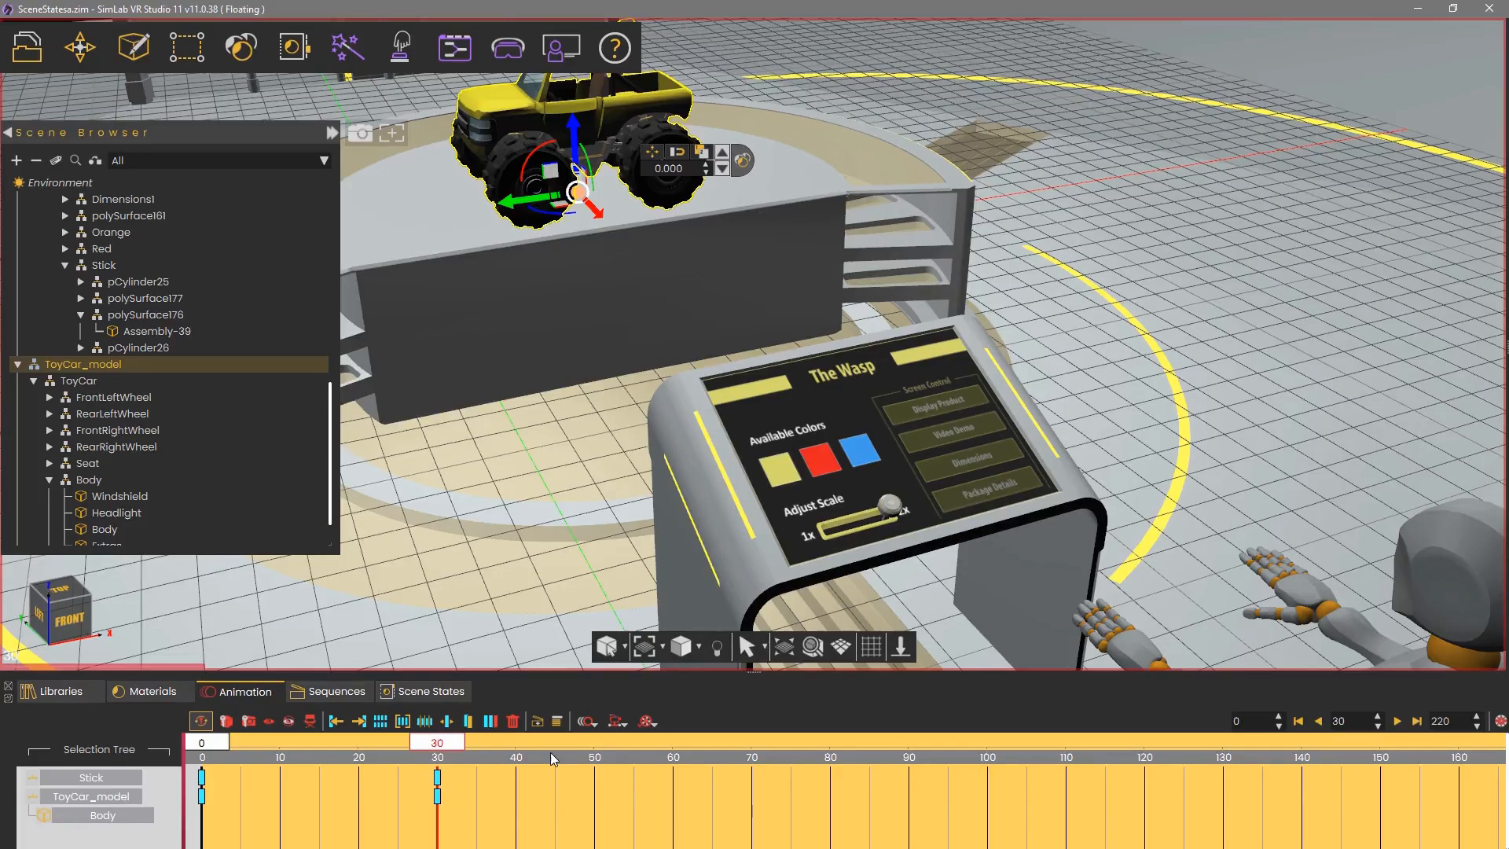
Create an animation sequence named CarScale from the selected keyframes, without a reverse and keeping the timeline keyframes.
click(539, 728)
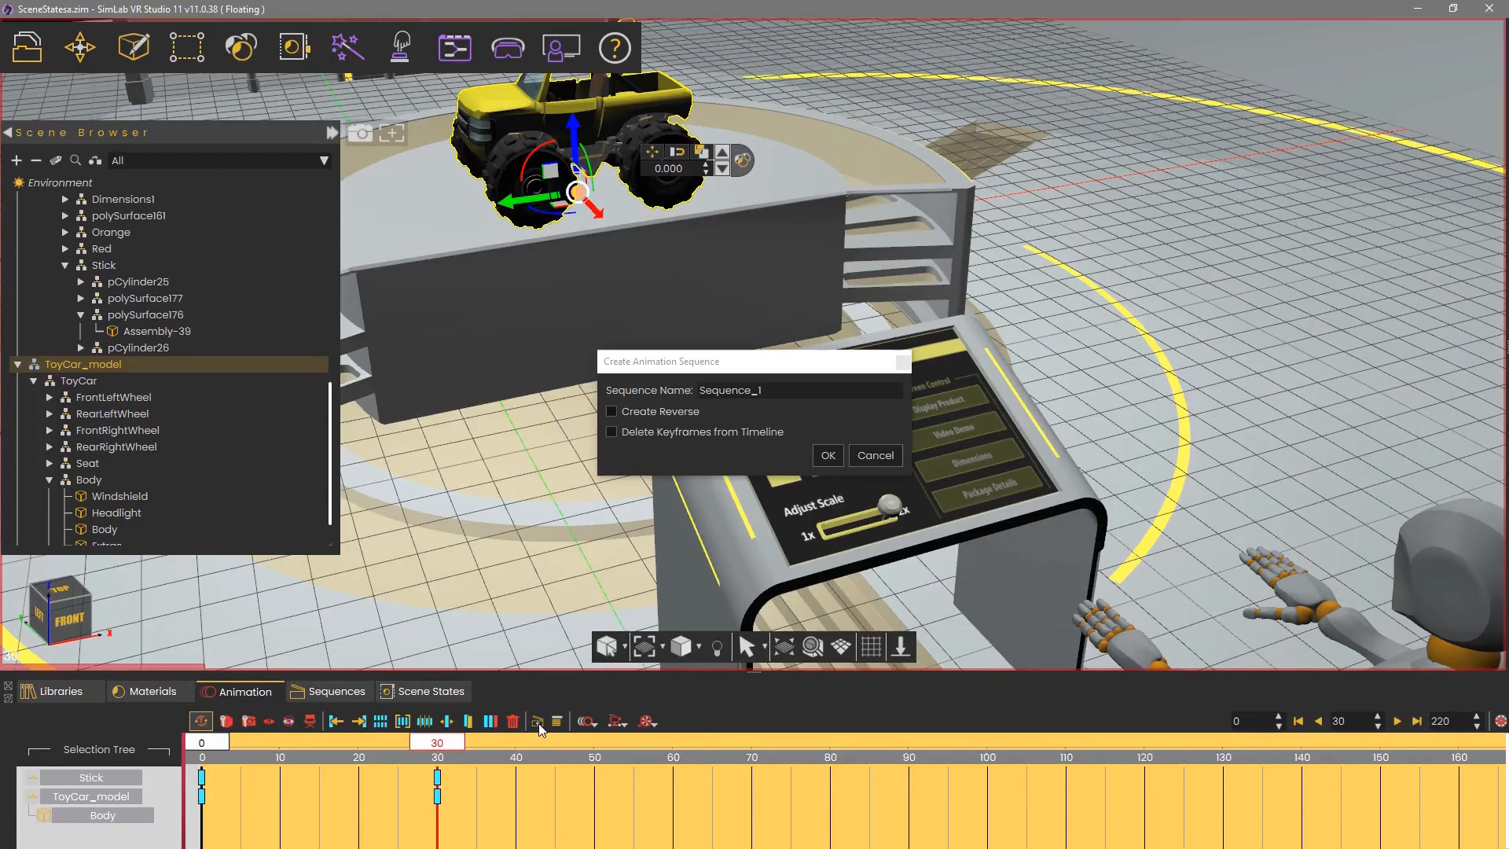
drag(785, 391, 698, 391)
text(CarScale)
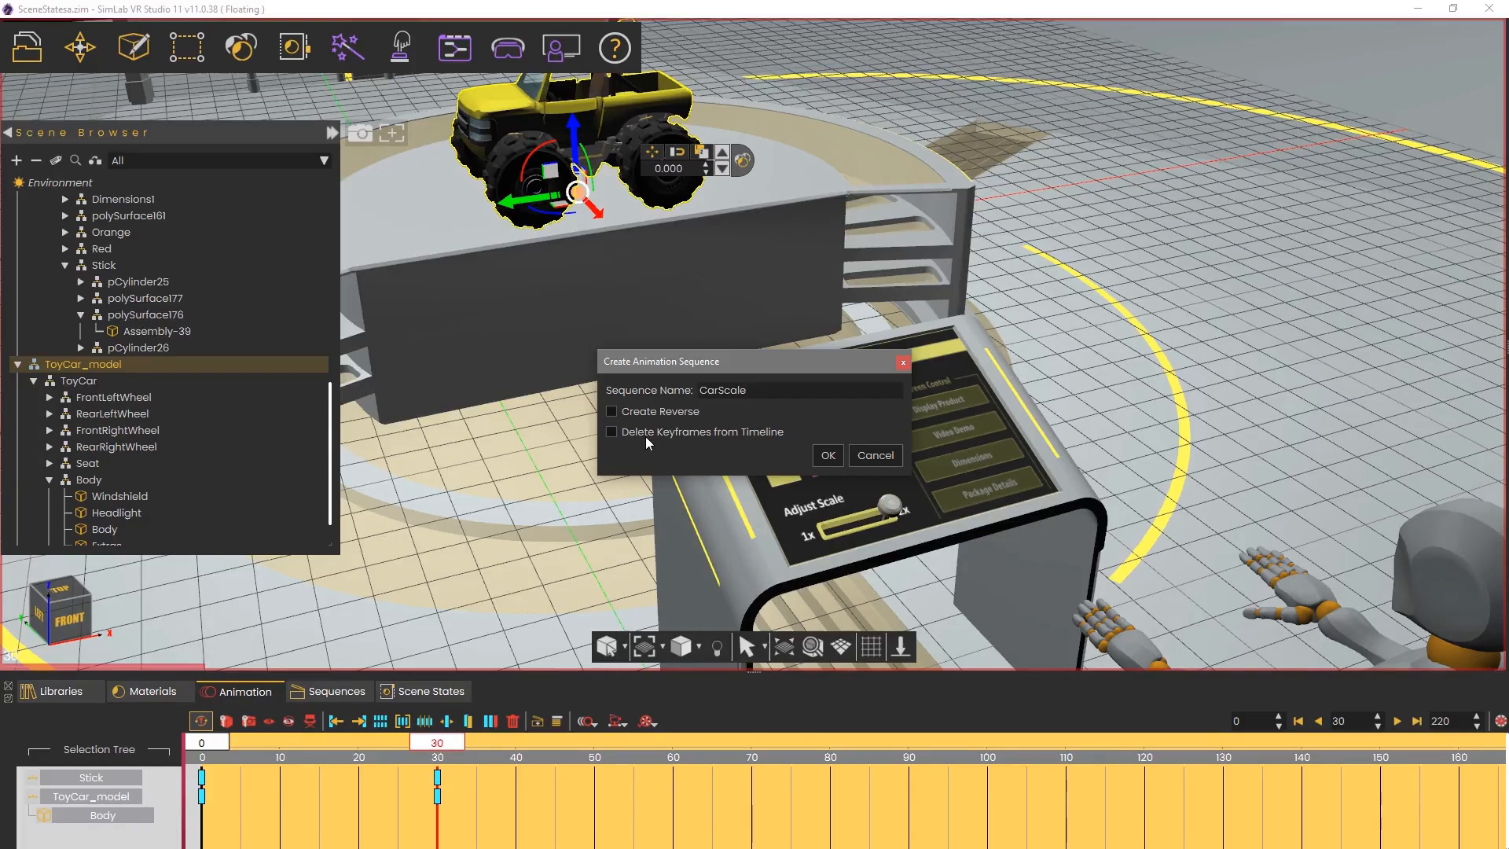
click(825, 456)
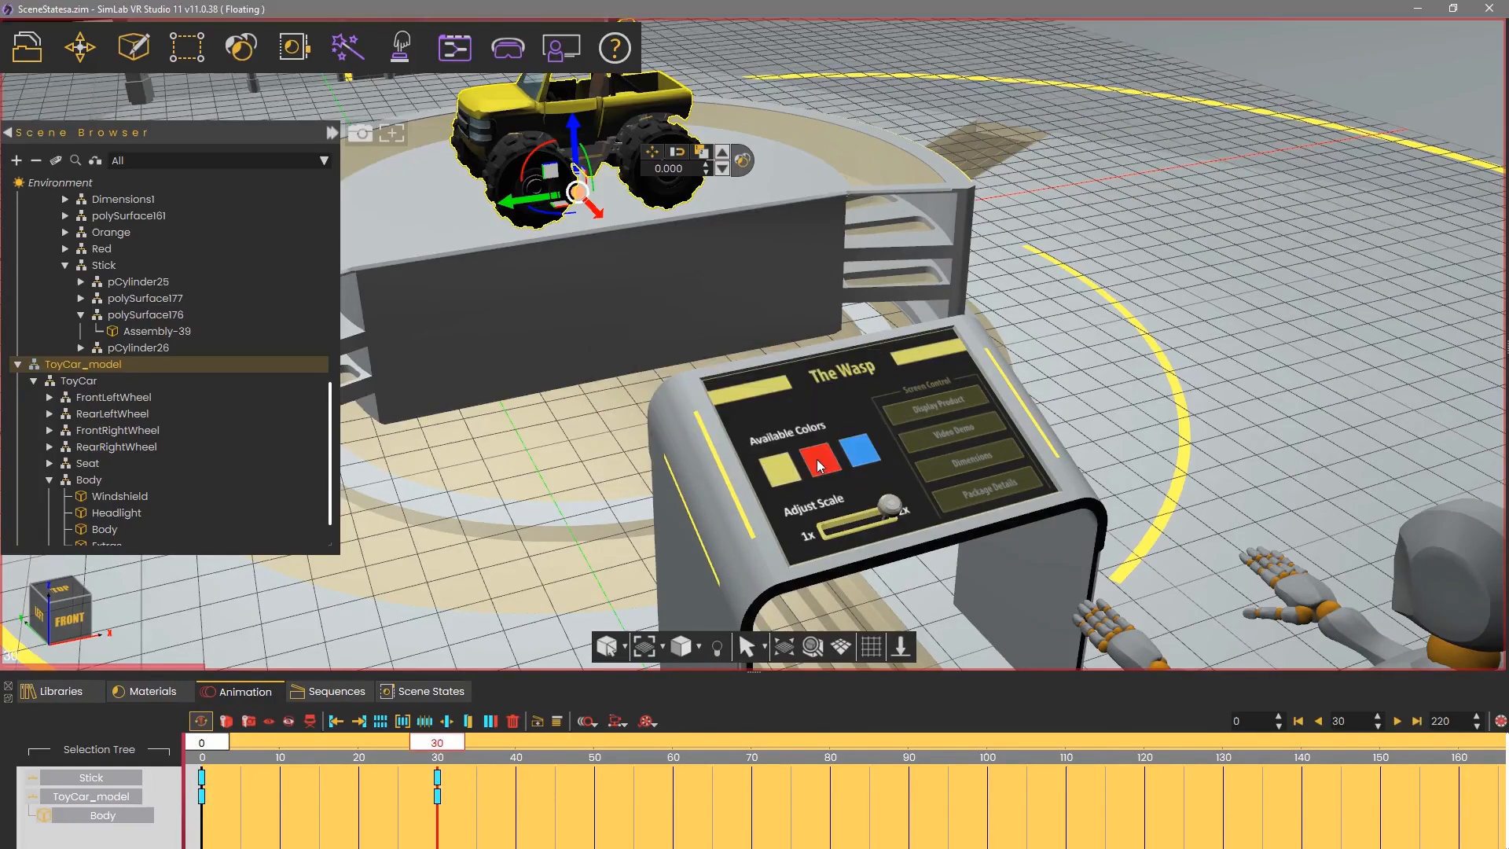
Return the timeline to its start frame and play the CarScale sequence.
click(1298, 723)
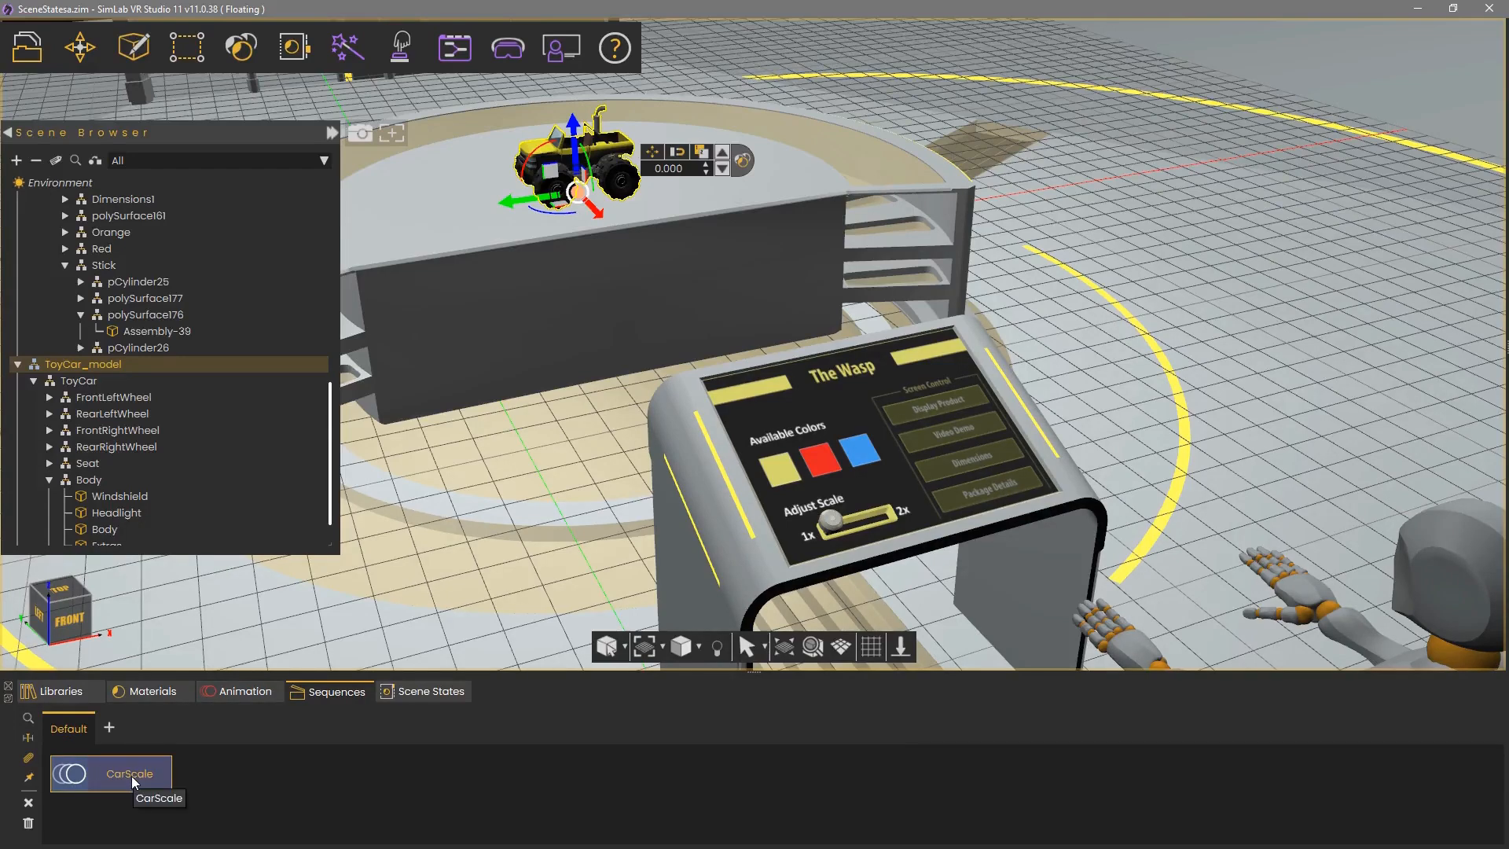
click(68, 777)
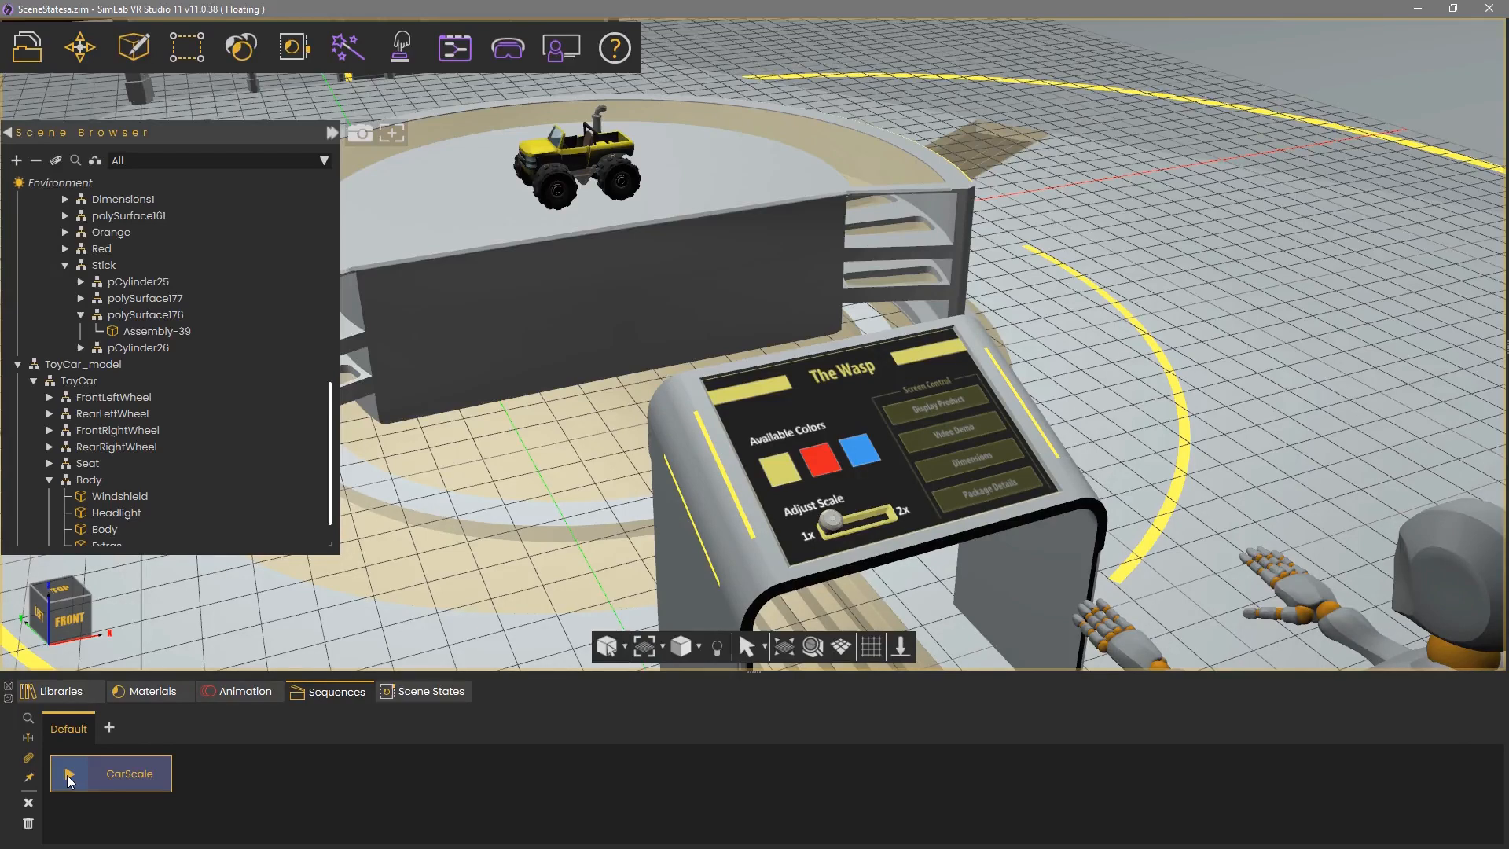
click(69, 778)
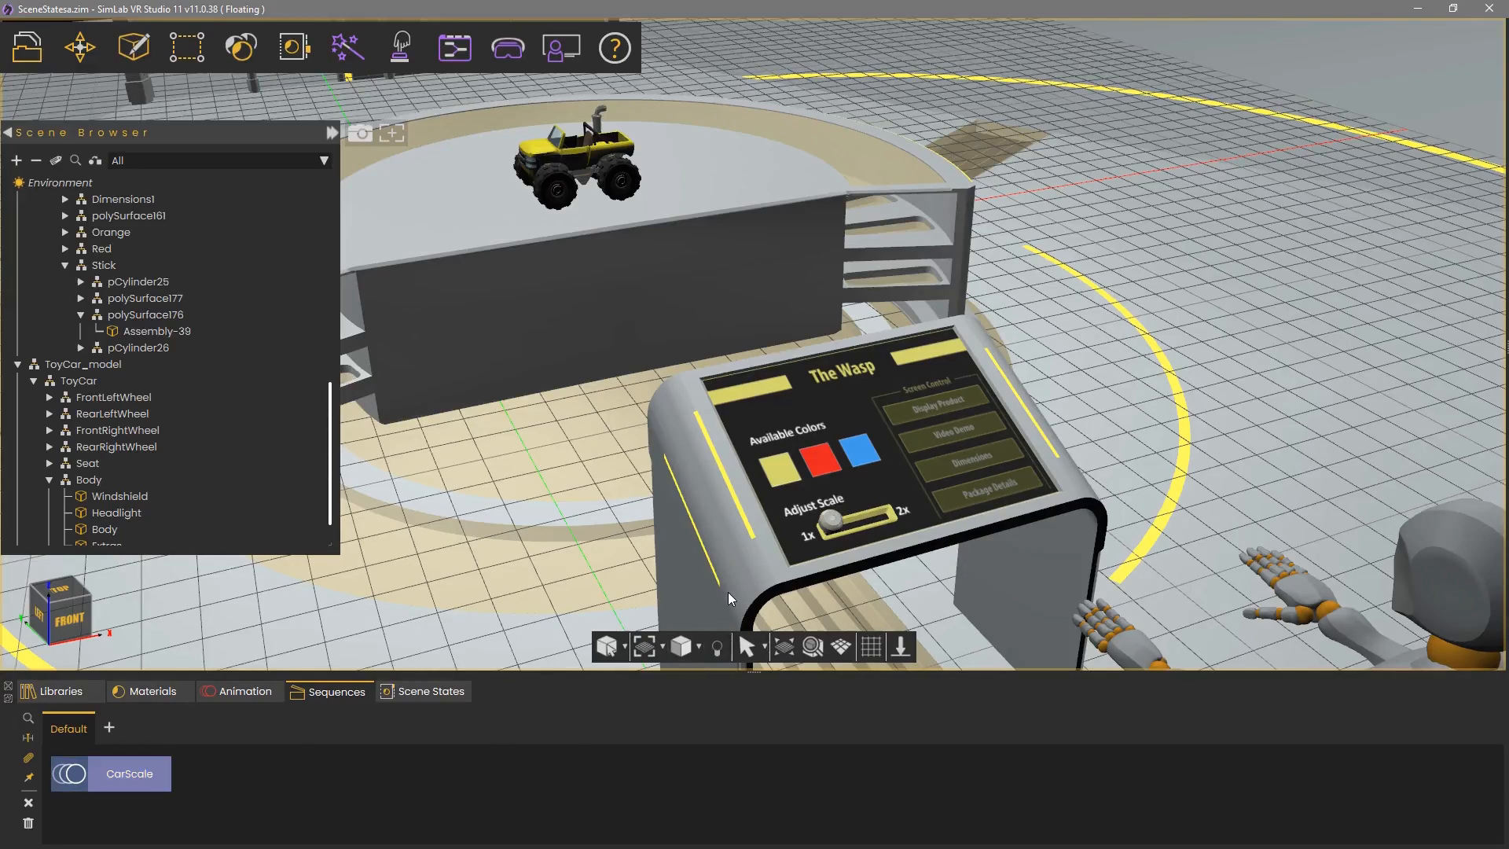
Make the Stick group a grabbable sequence linked to CarScale, with a grab-helper scaling factor of 1.
click(827, 524)
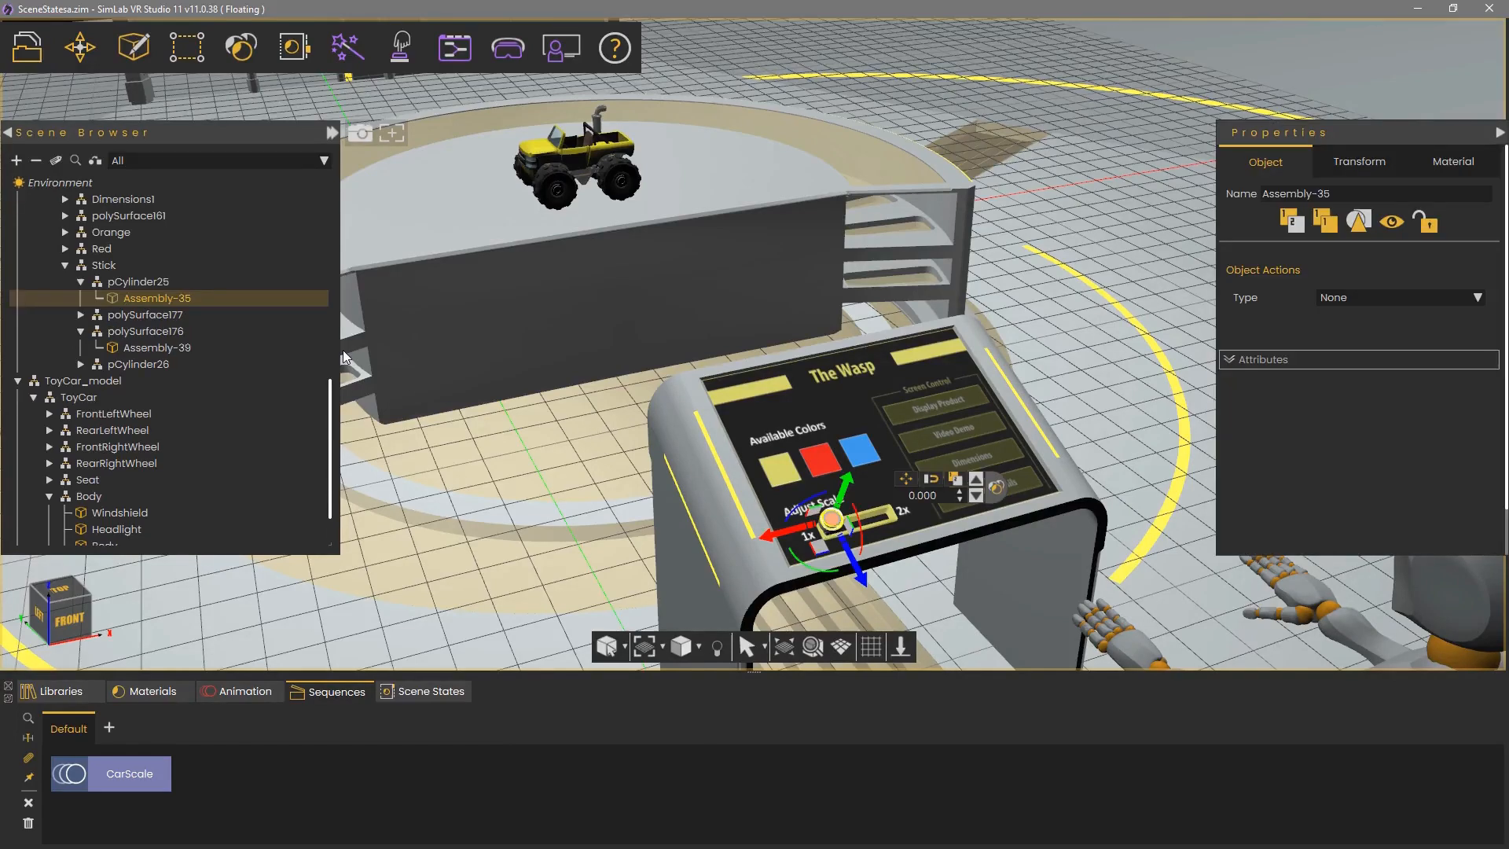
click(116, 264)
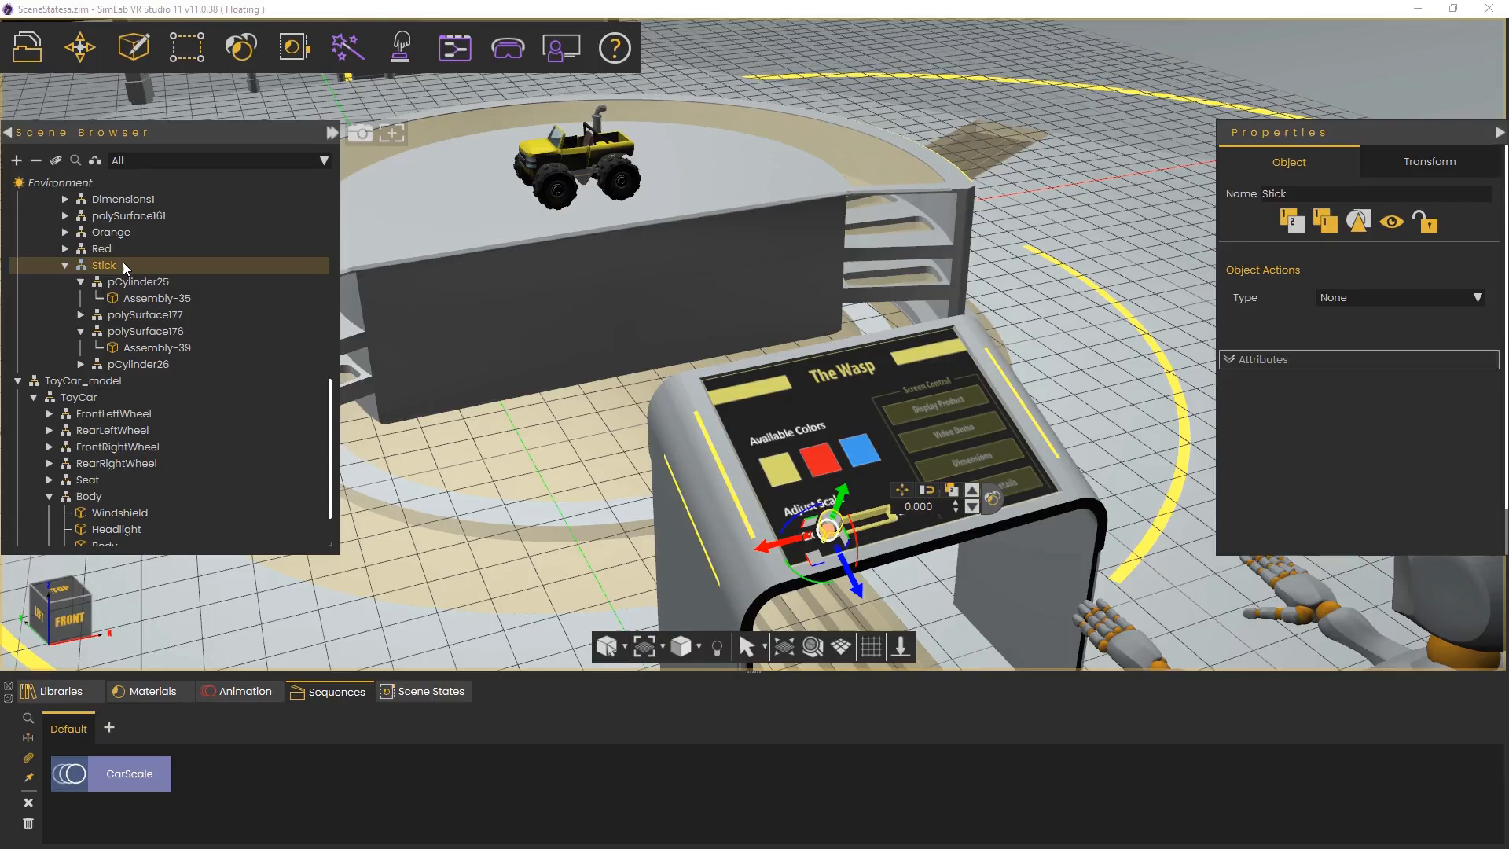
click(404, 47)
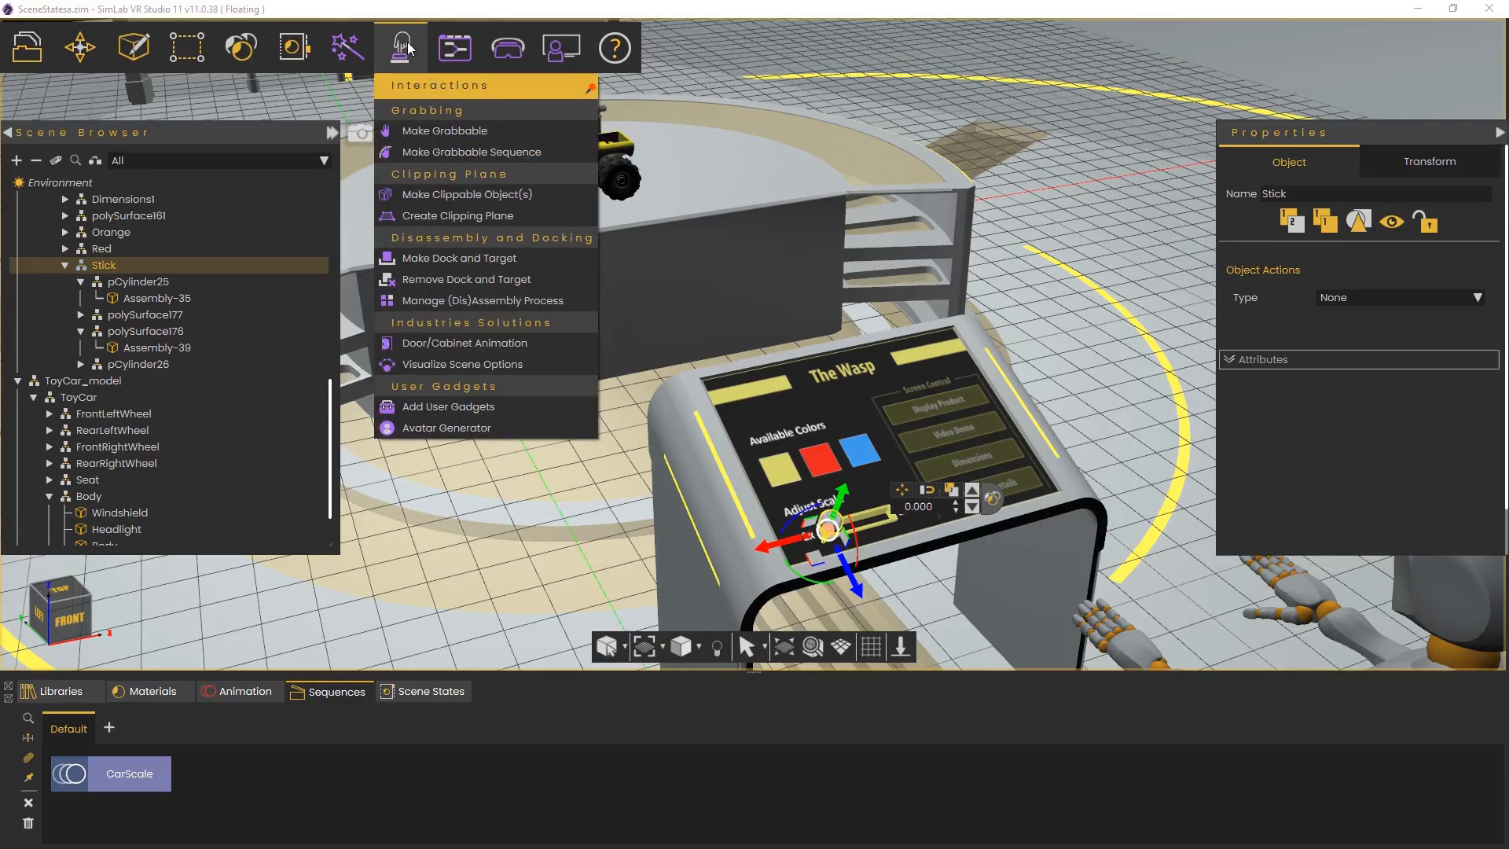
click(418, 151)
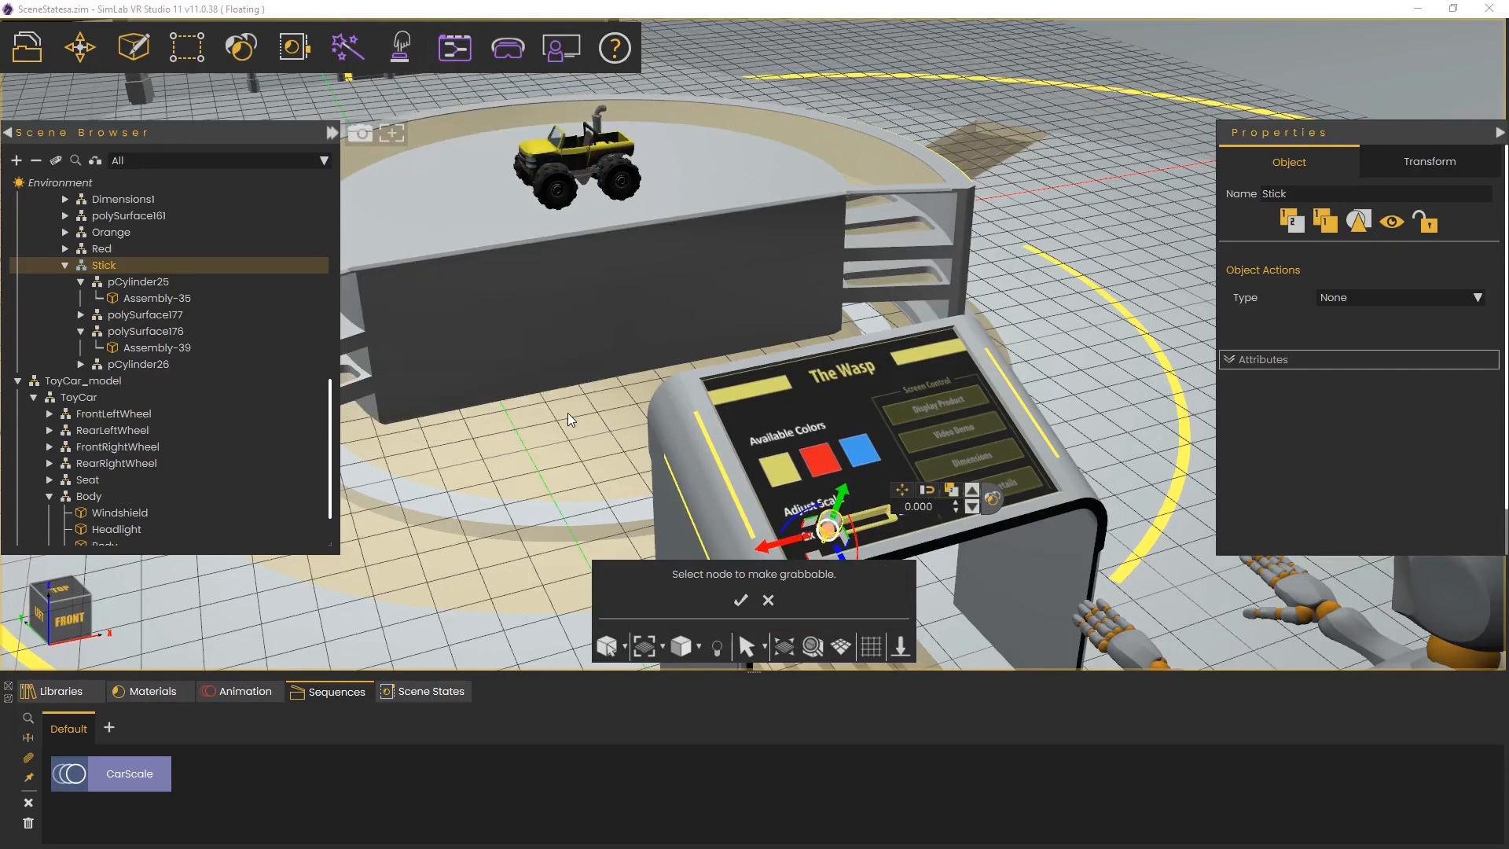
click(741, 601)
click(145, 777)
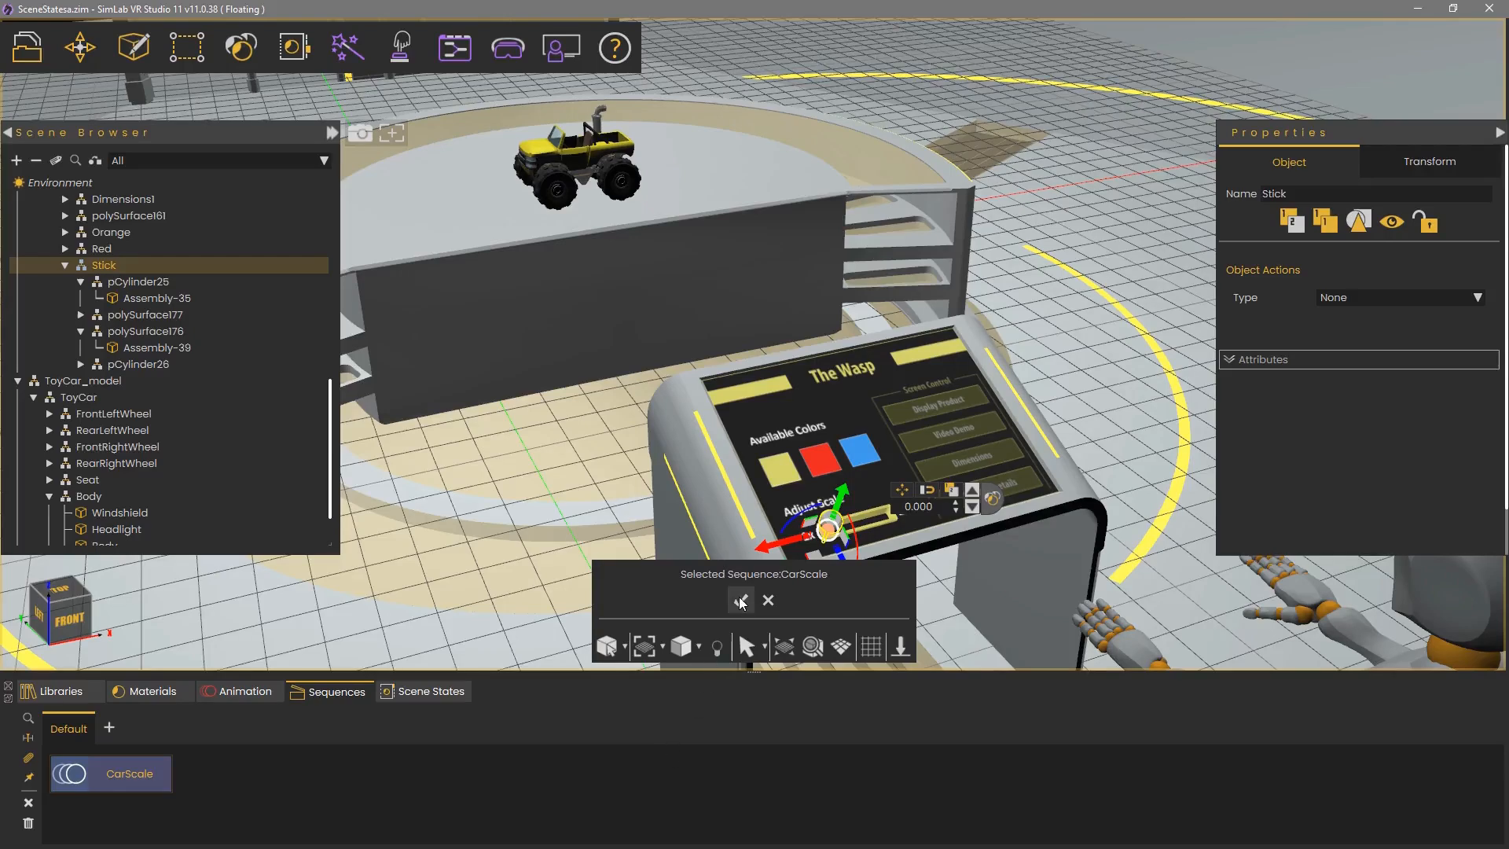
click(741, 602)
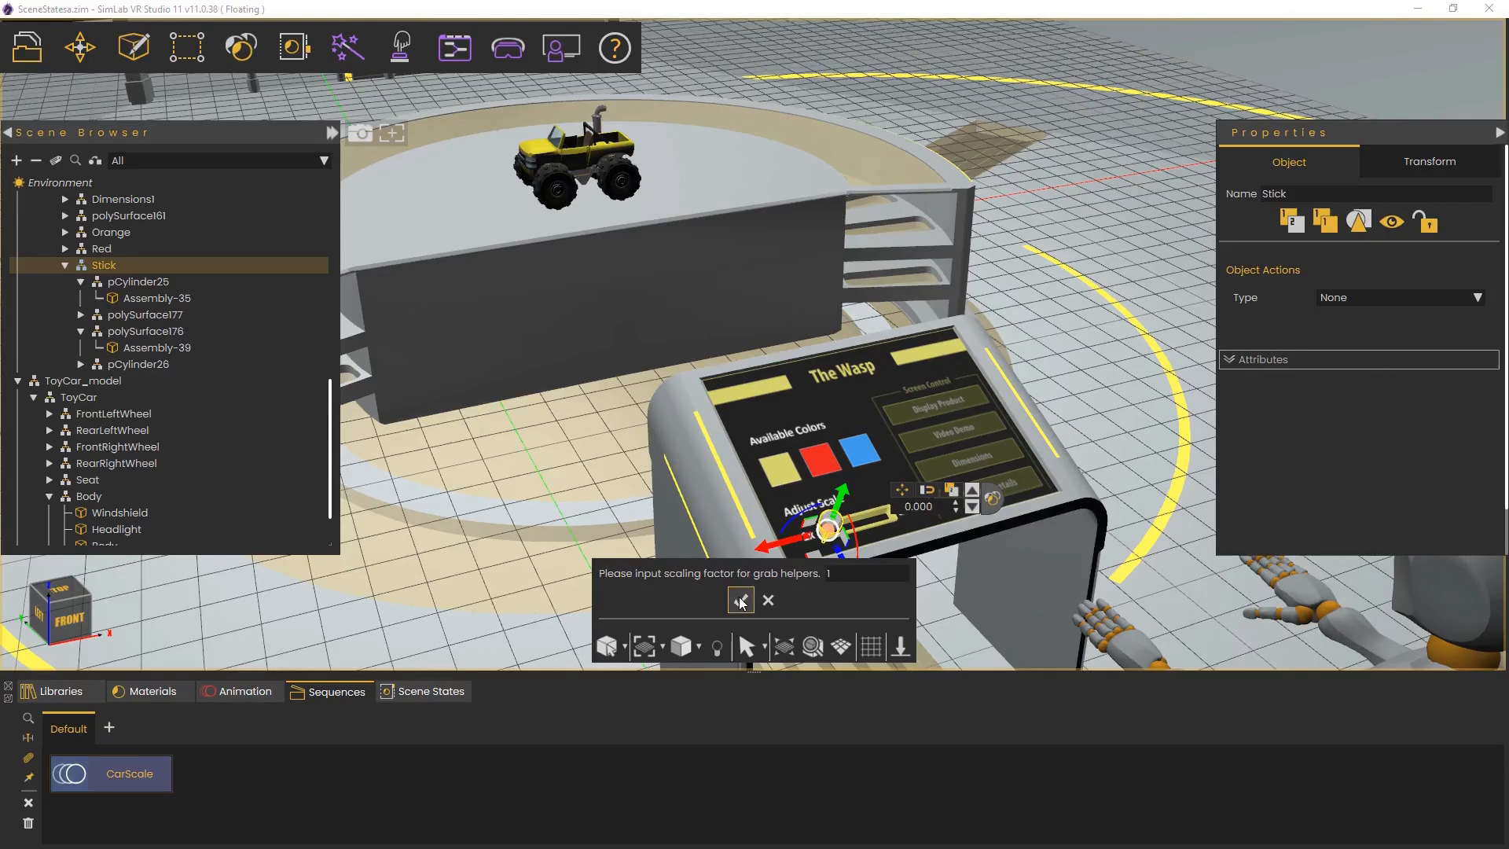
click(740, 601)
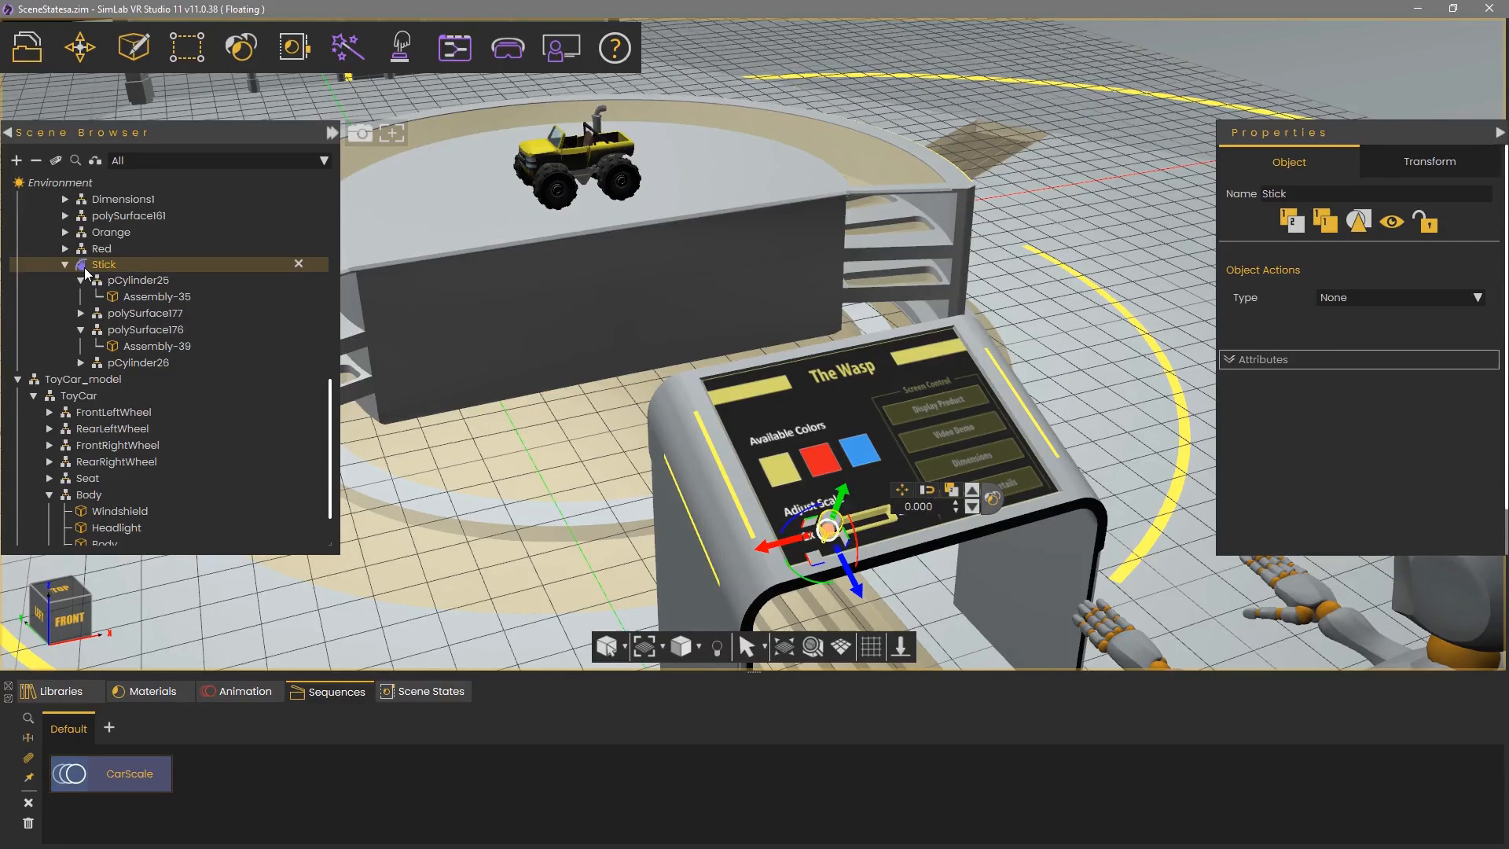
Collapse the scene tree and launch the scene in the VR viewer's Desktop mode at full screen.
click(36, 161)
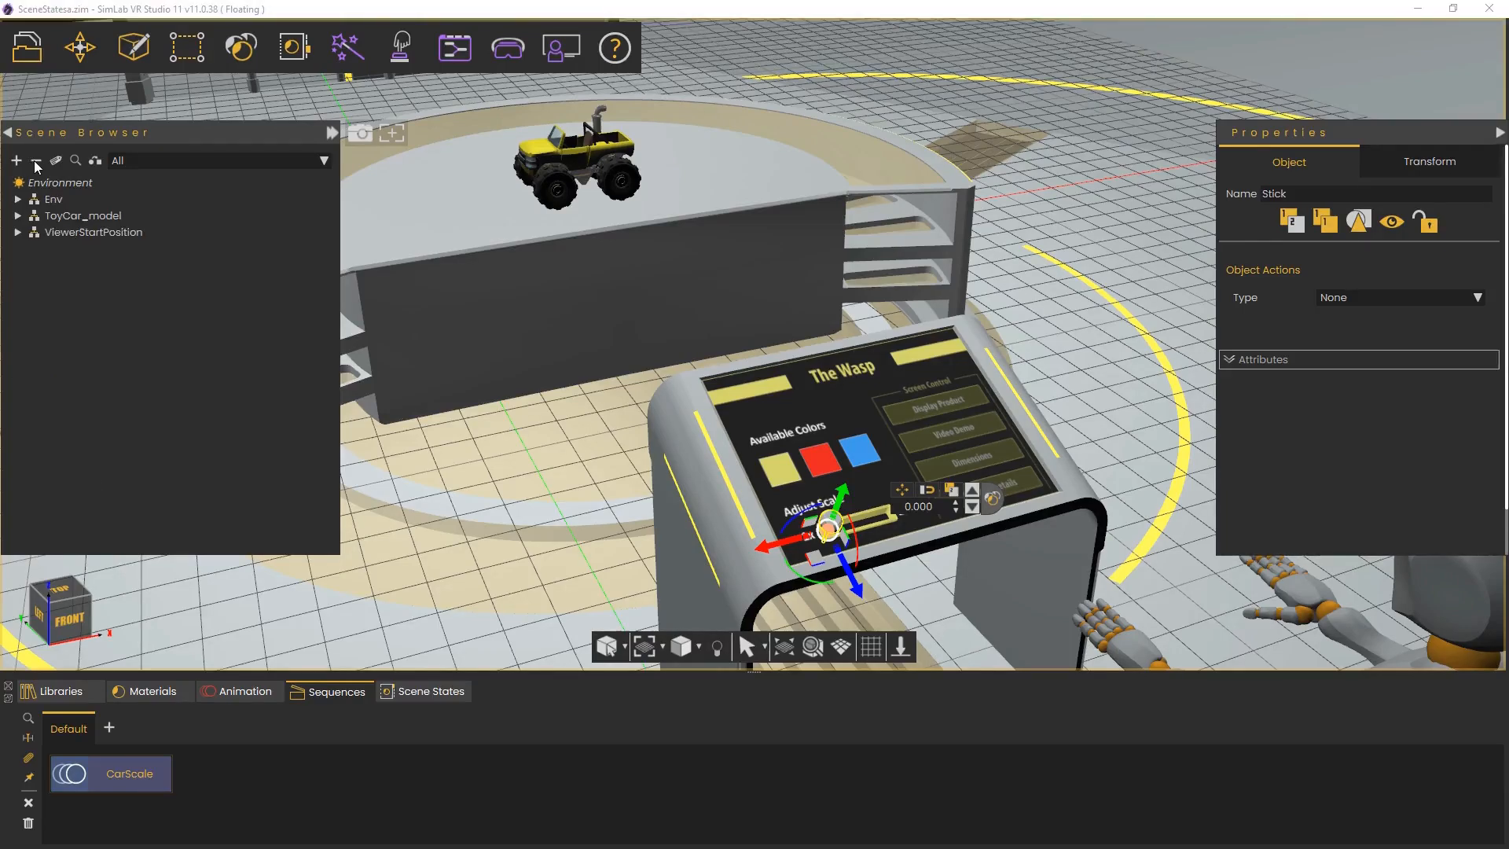
click(522, 54)
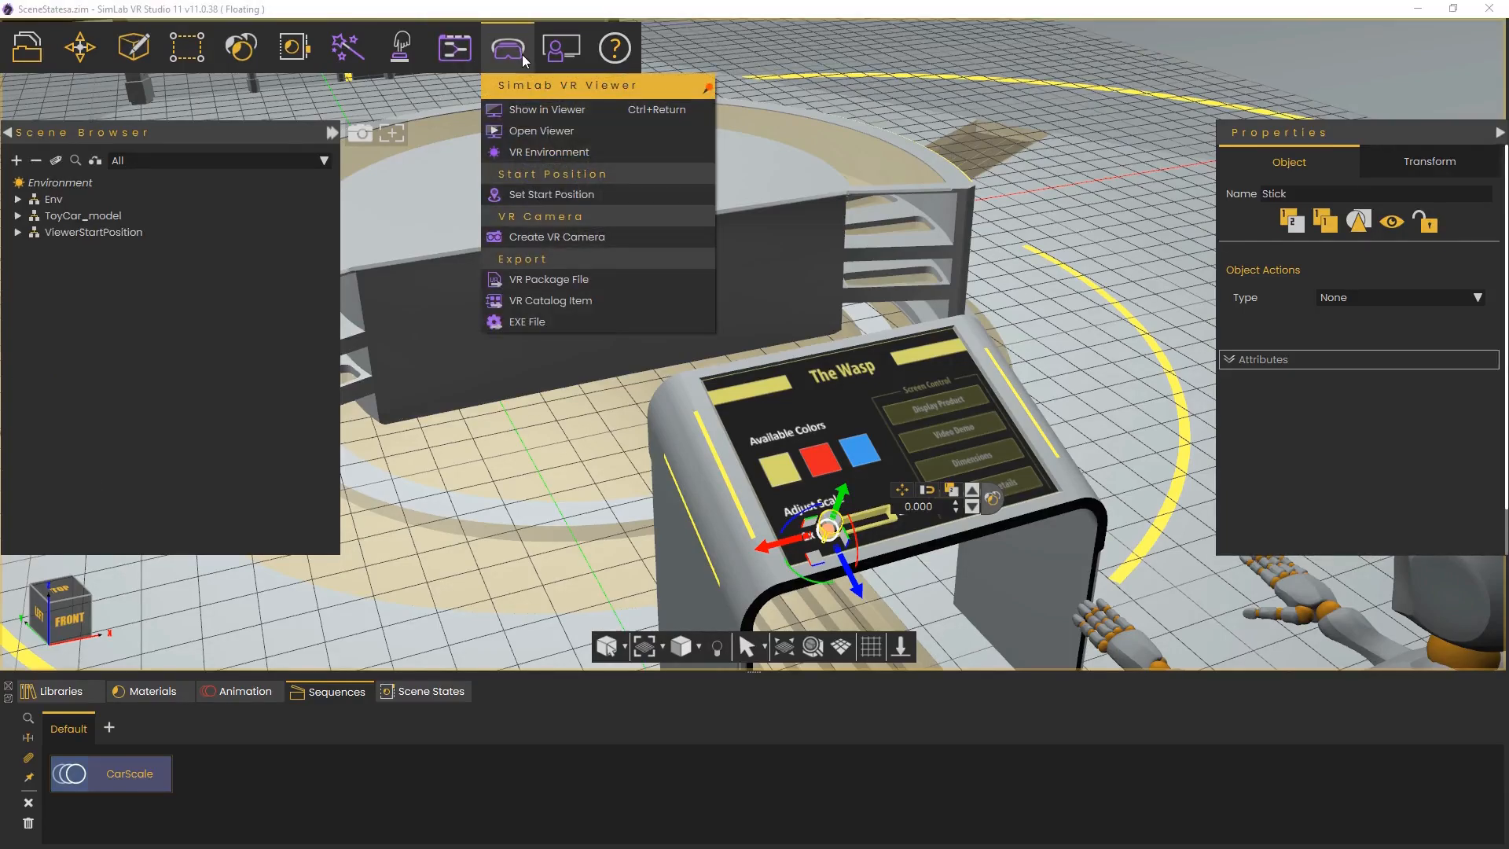
click(542, 112)
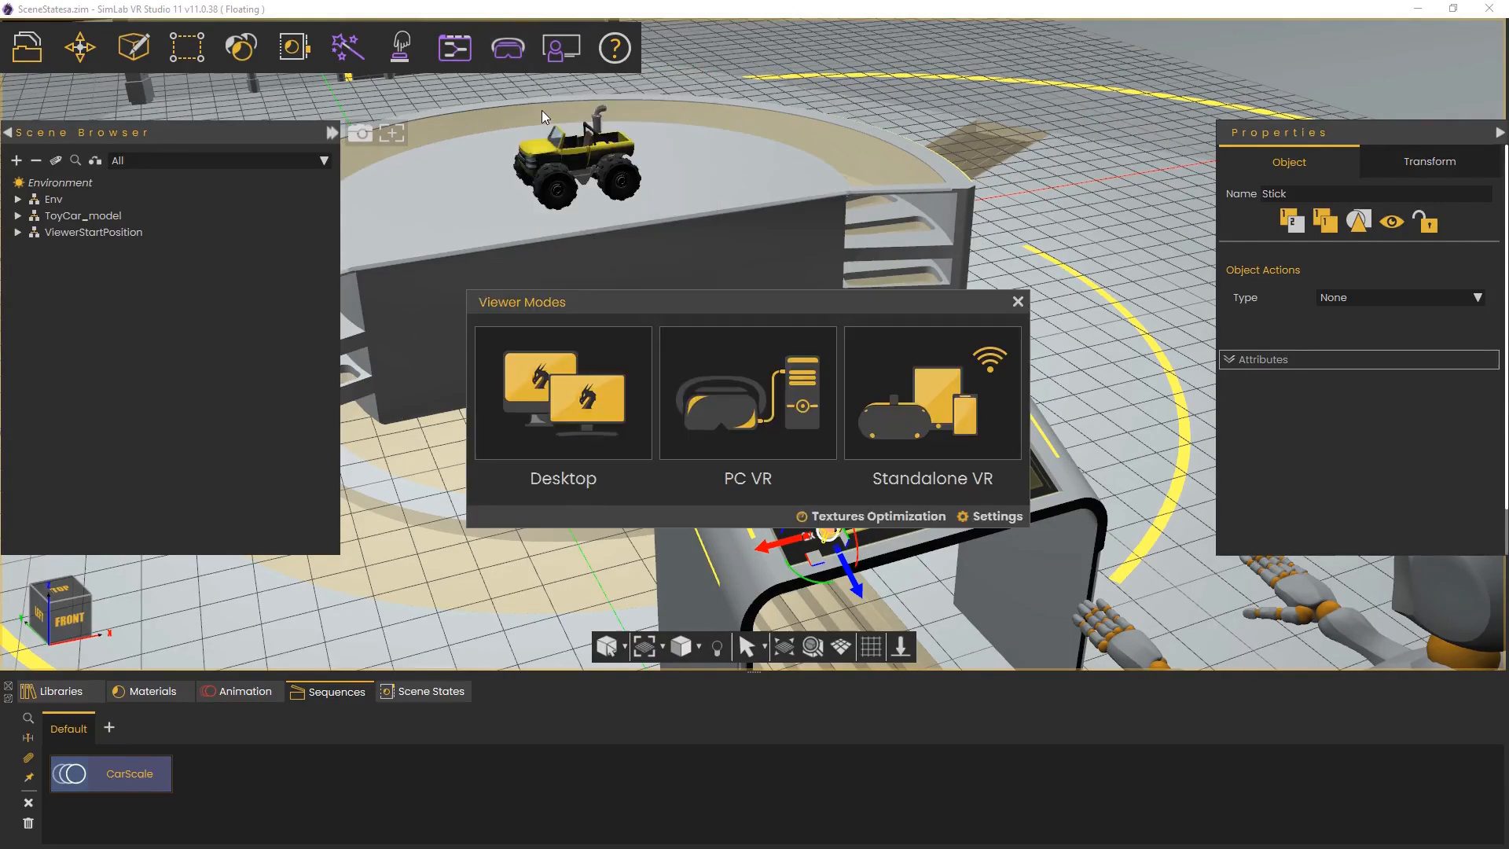
click(577, 385)
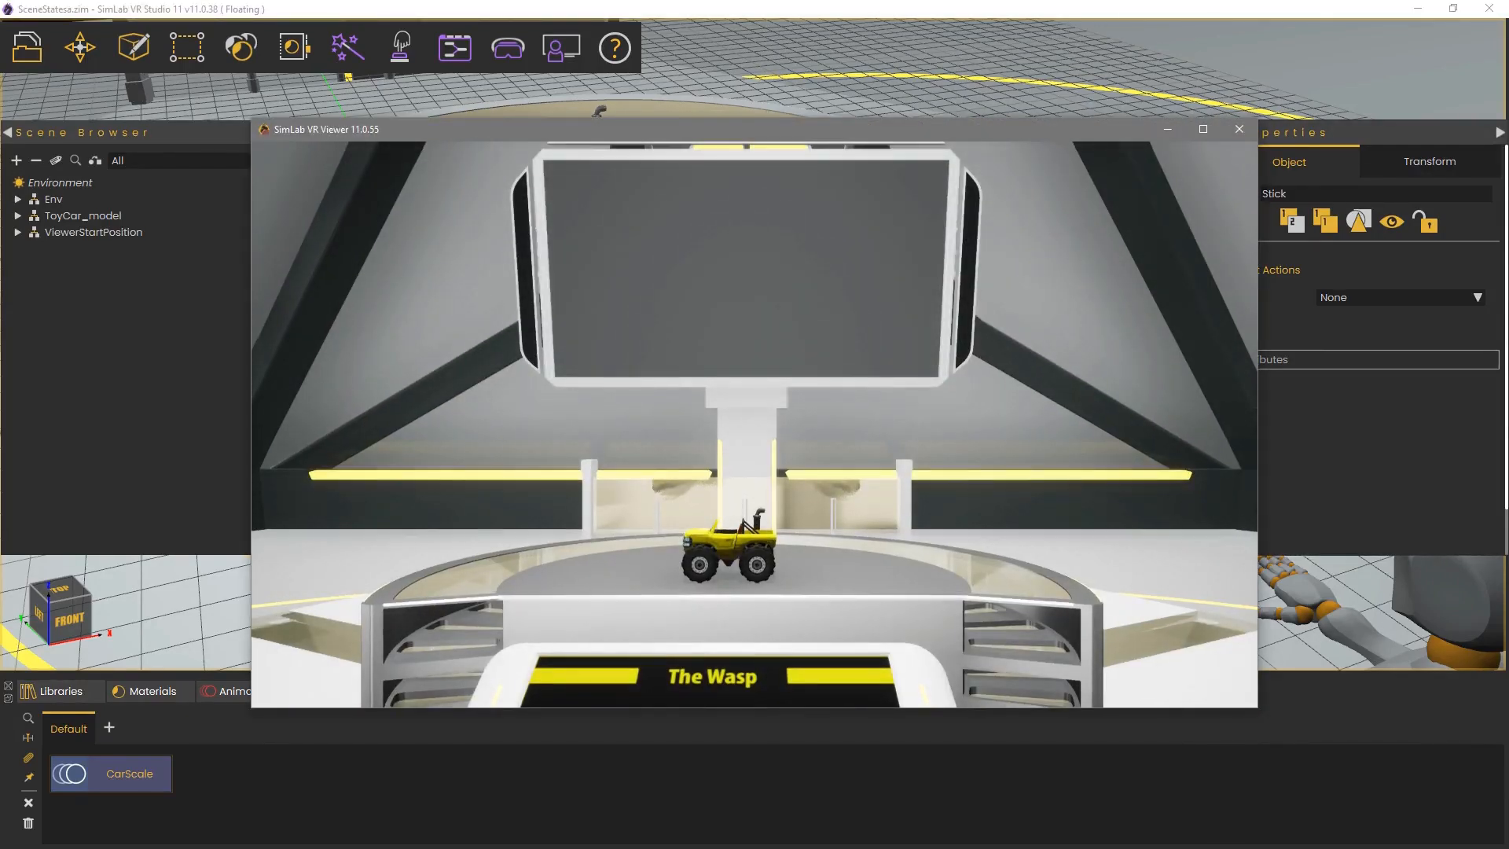
key(F11)
Test the panel by recolouring the car red and blue, and slide the scale stick along its slot and back to 1x.
key(a)
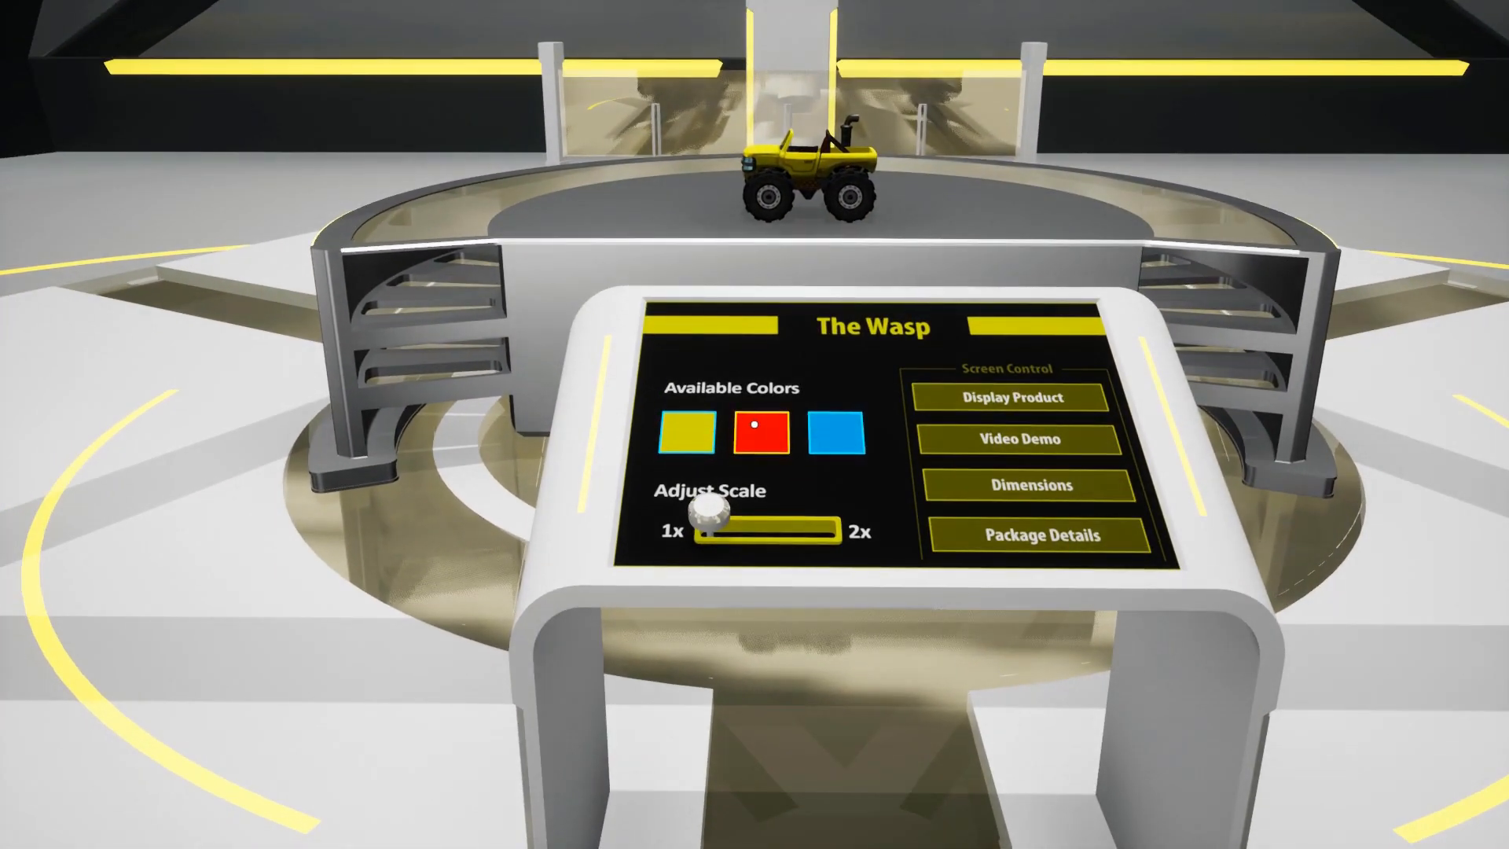
click(755, 426)
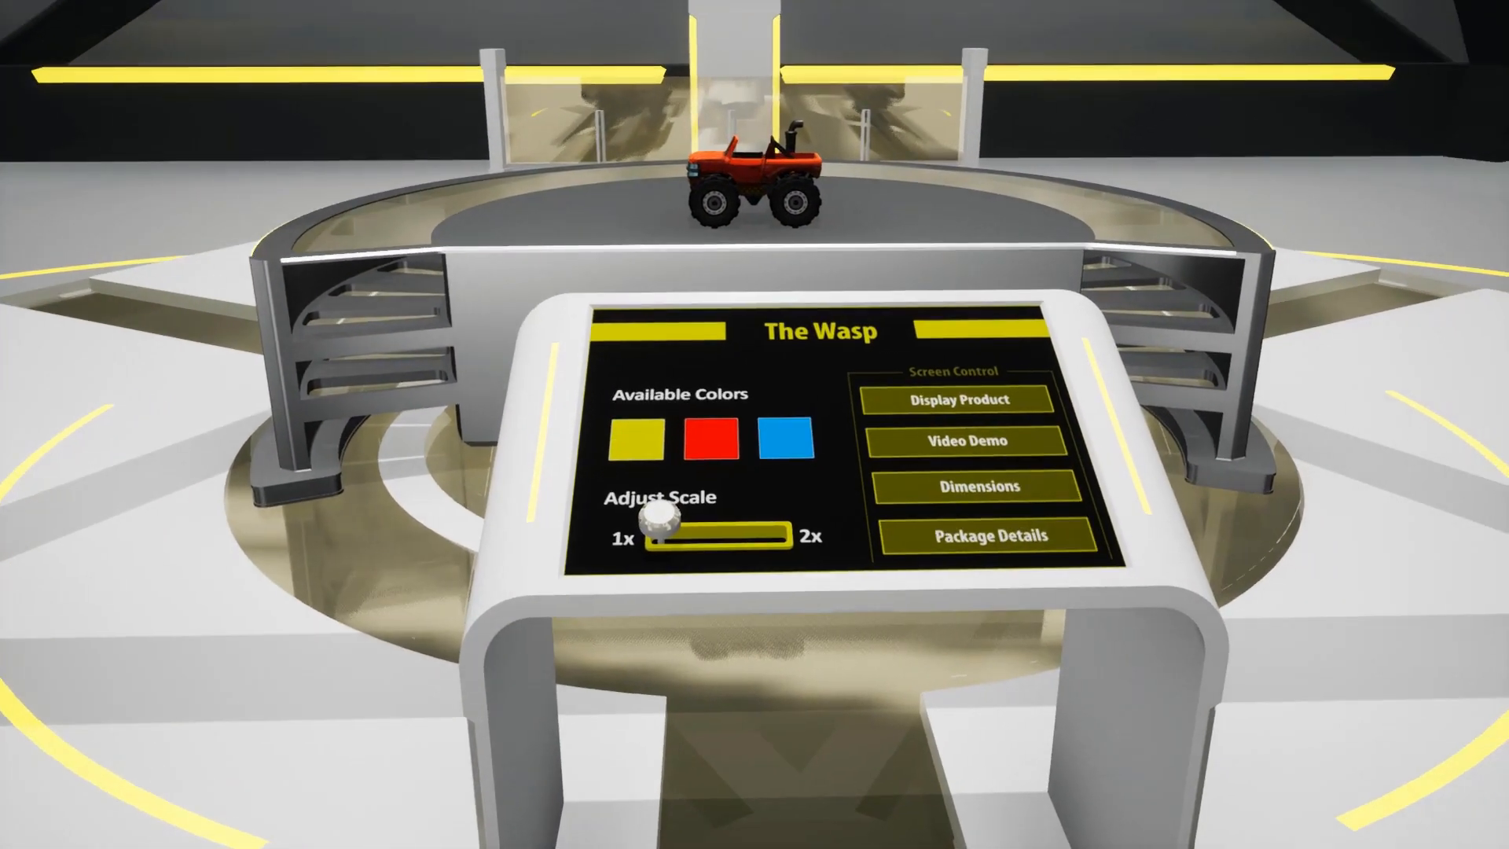
click(754, 425)
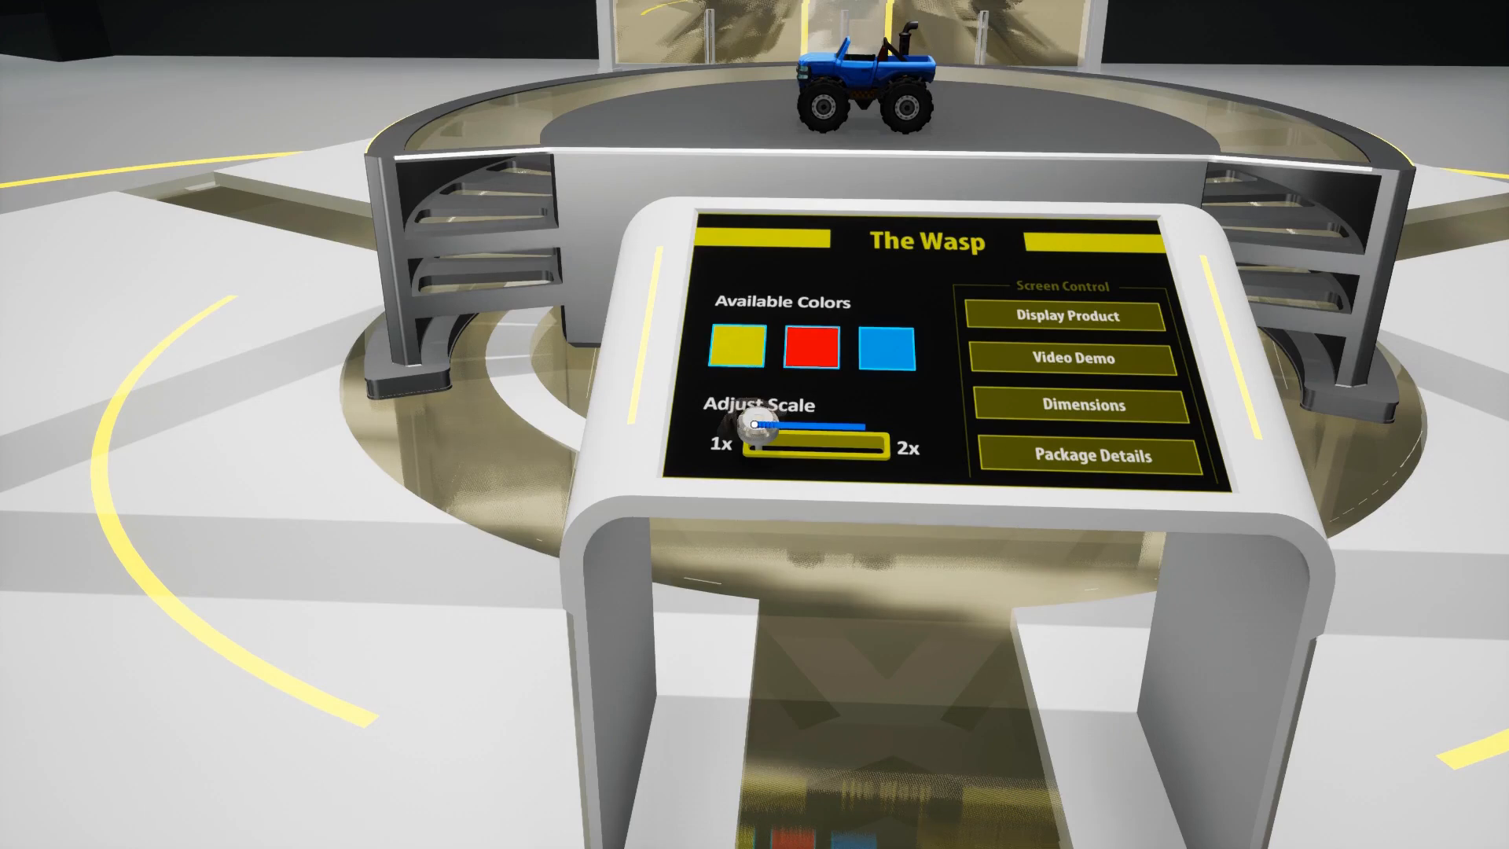
drag(755, 425, 636, 429)
drag(755, 424, 754, 424)
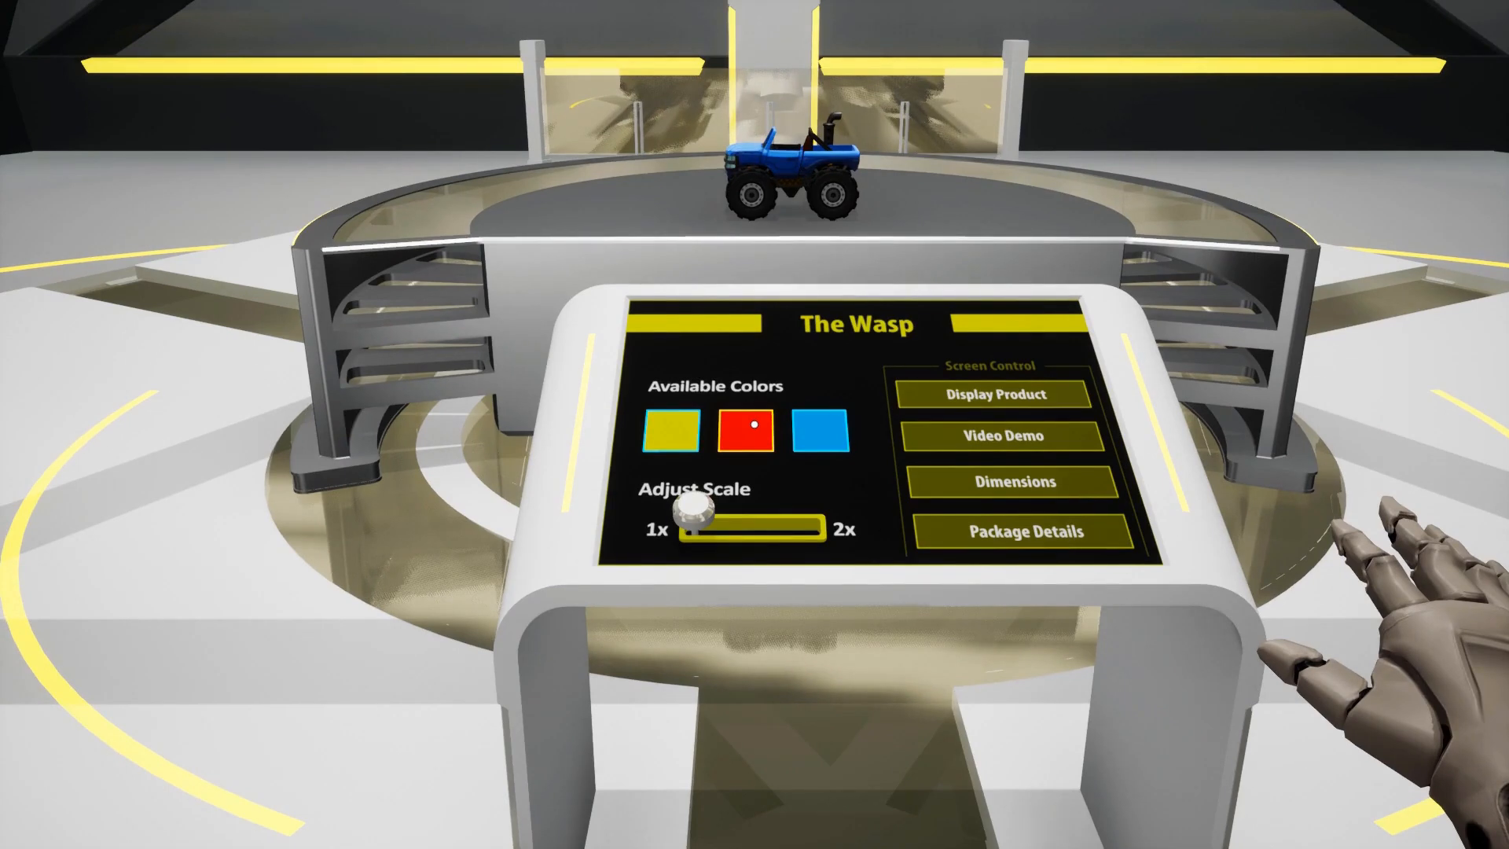
Test colours and scale together: cycle the car through red, yellow and blue while sliding the scale stick from 1x to 2x.
click(755, 425)
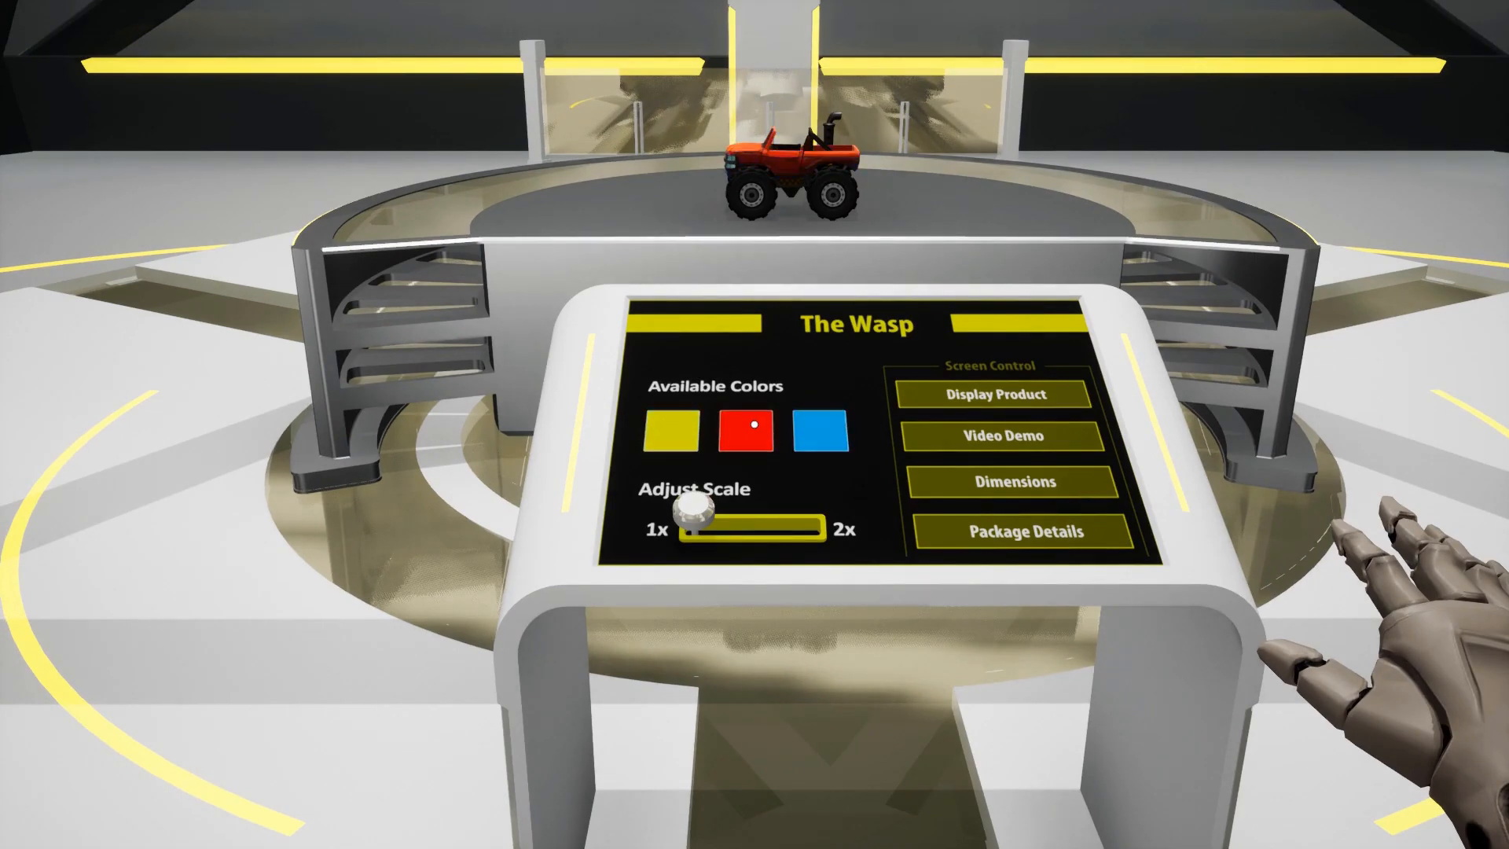
drag(755, 424, 755, 424)
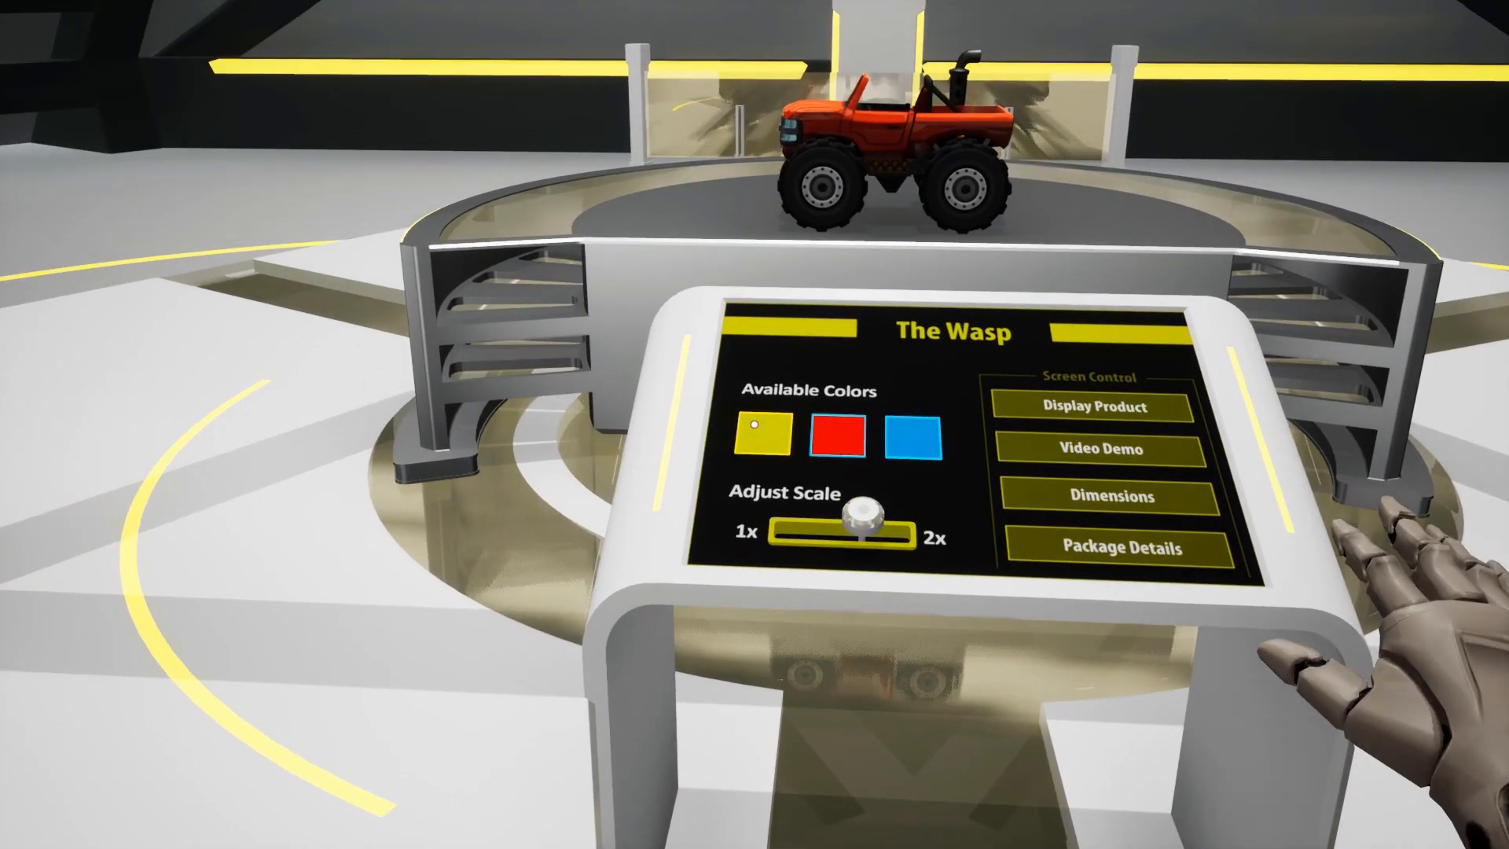
click(754, 424)
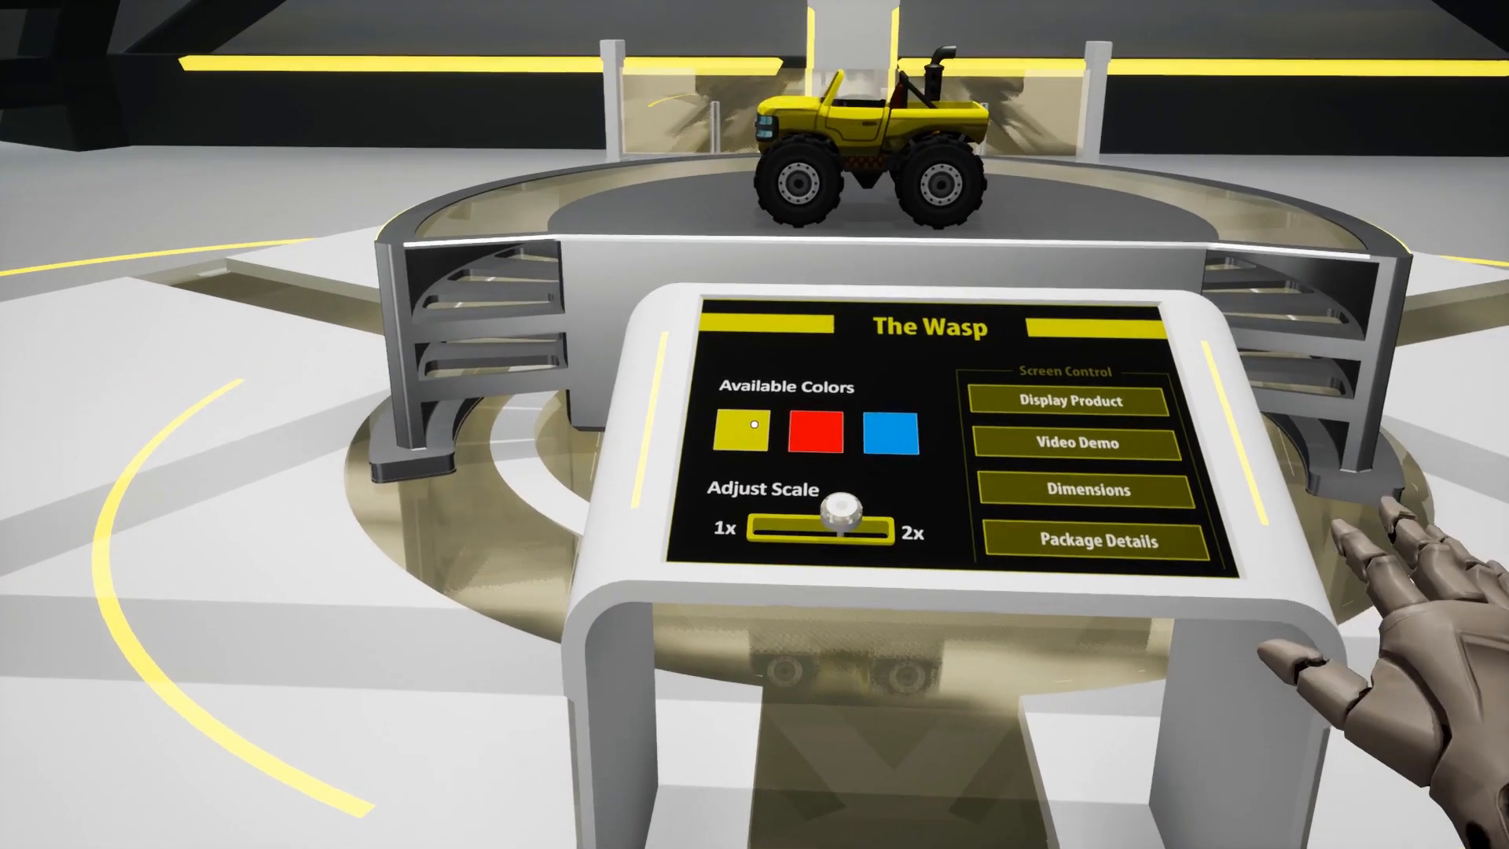
click(754, 424)
drag(754, 425, 754, 424)
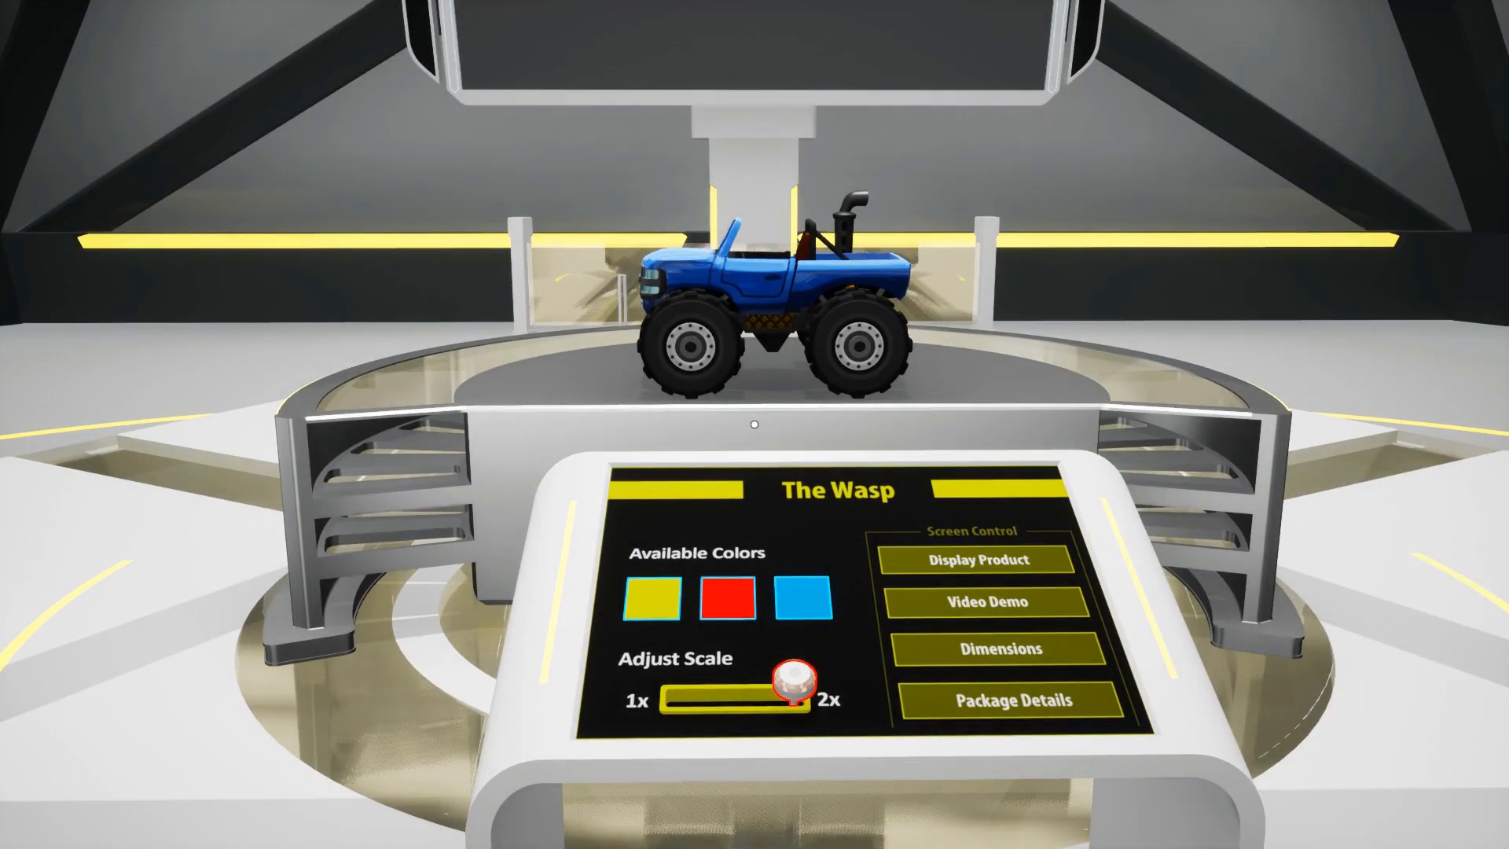